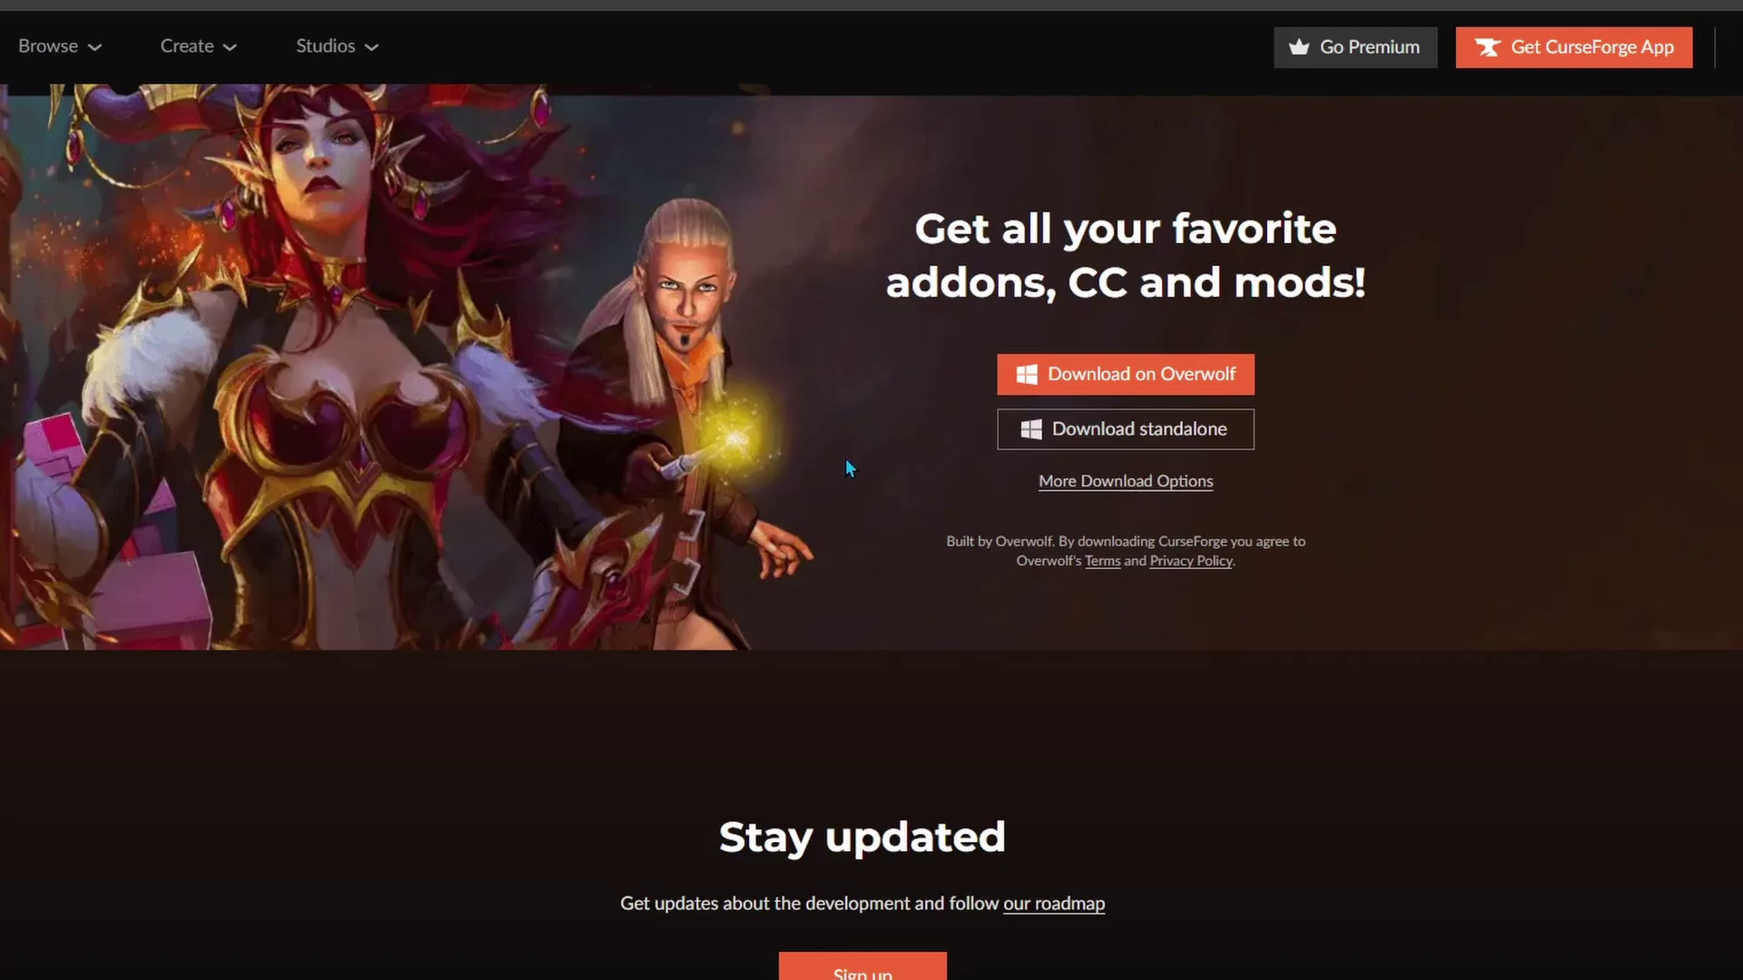
Step: Download the standalone CurseForge installer from the CurseForge app page
left_click(1036, 436)
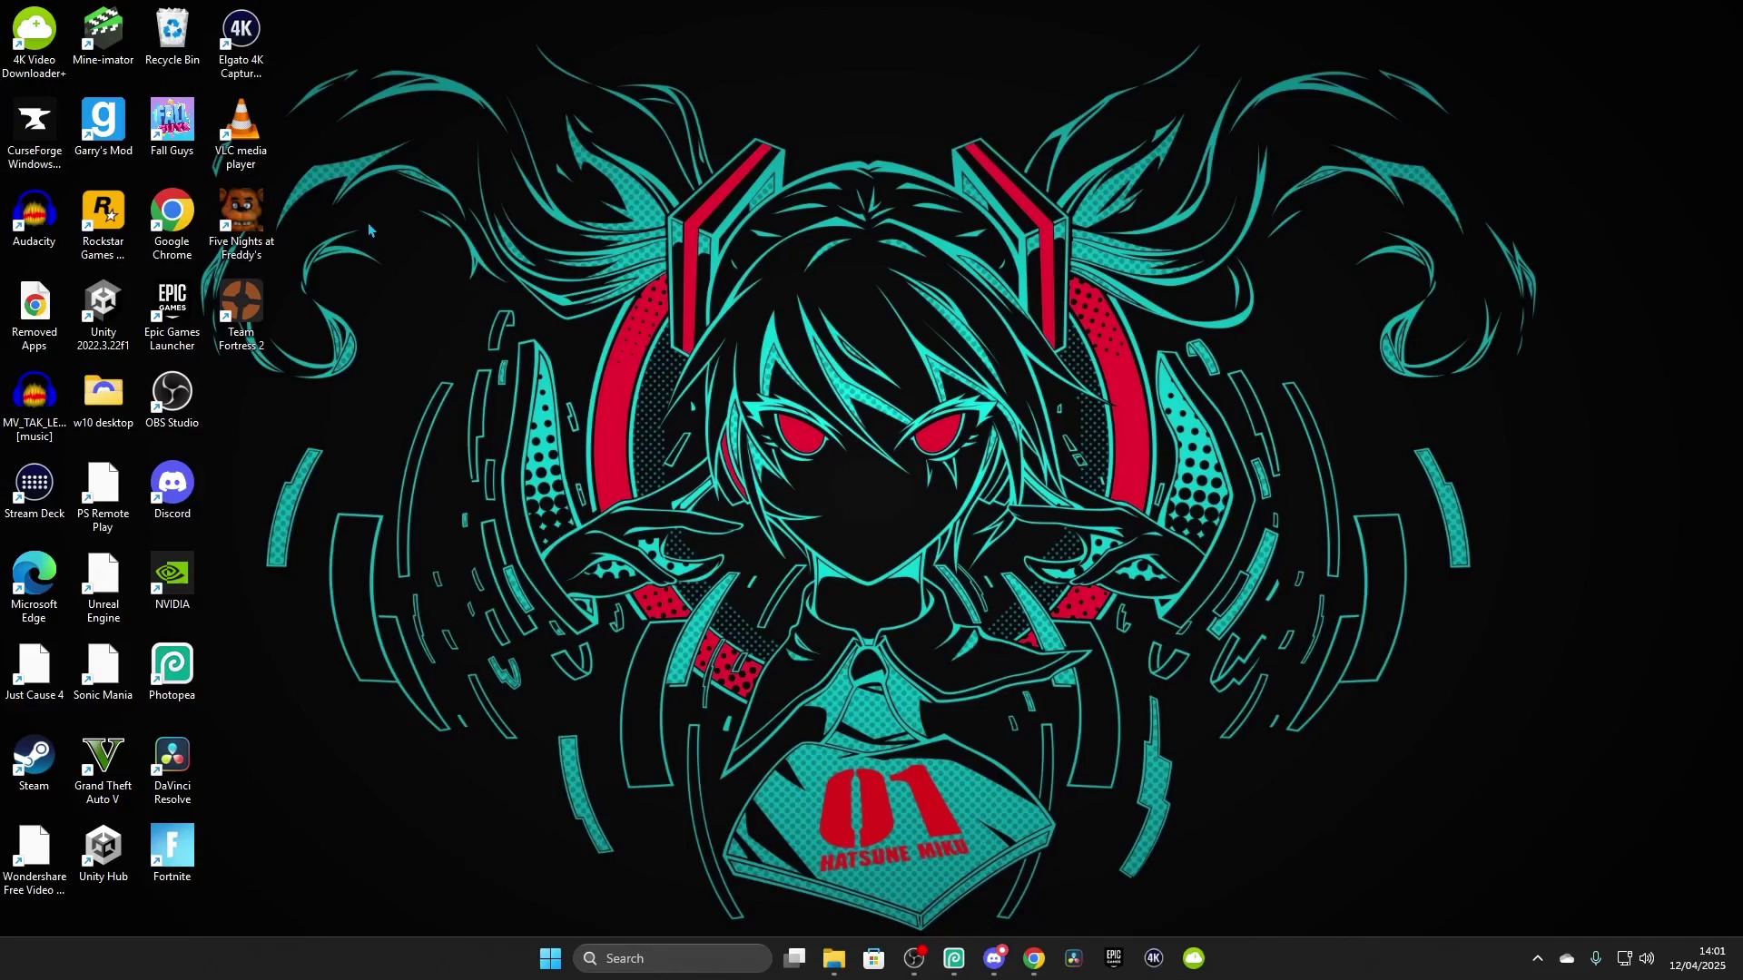
Step: Run the CurseForge installer, accepting the terms, age confirmation and privacy consent to install
left_click_drag(34, 128, 273, 427)
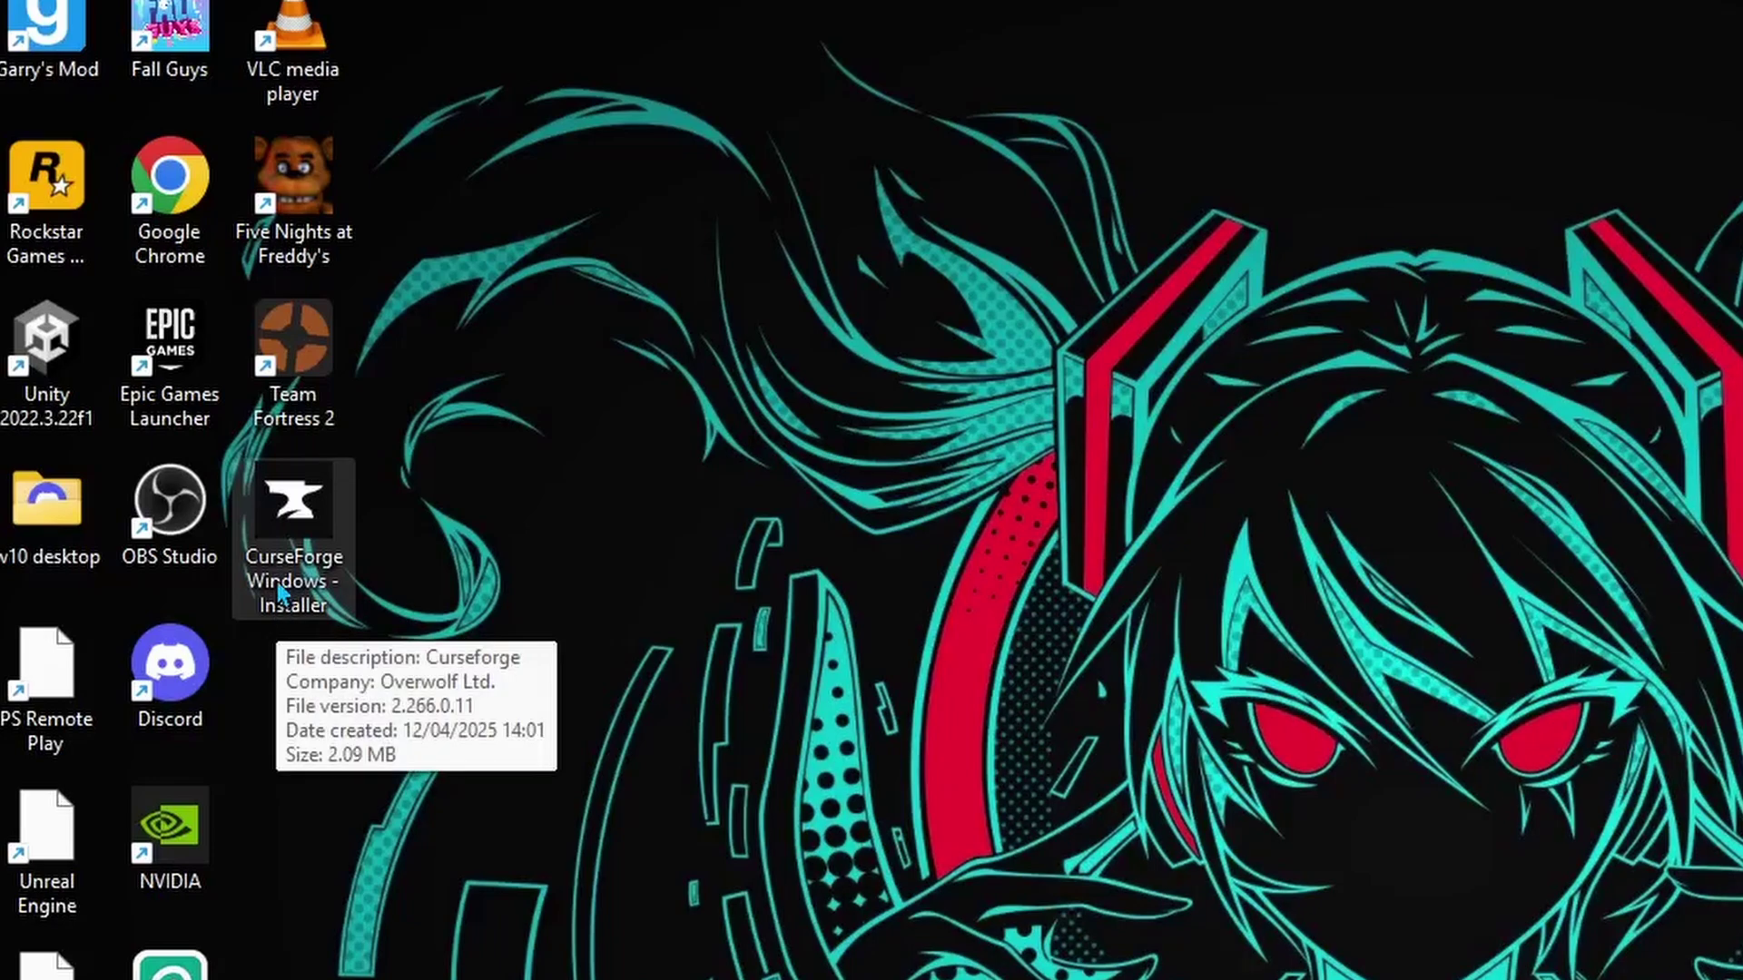
double_click(292, 545)
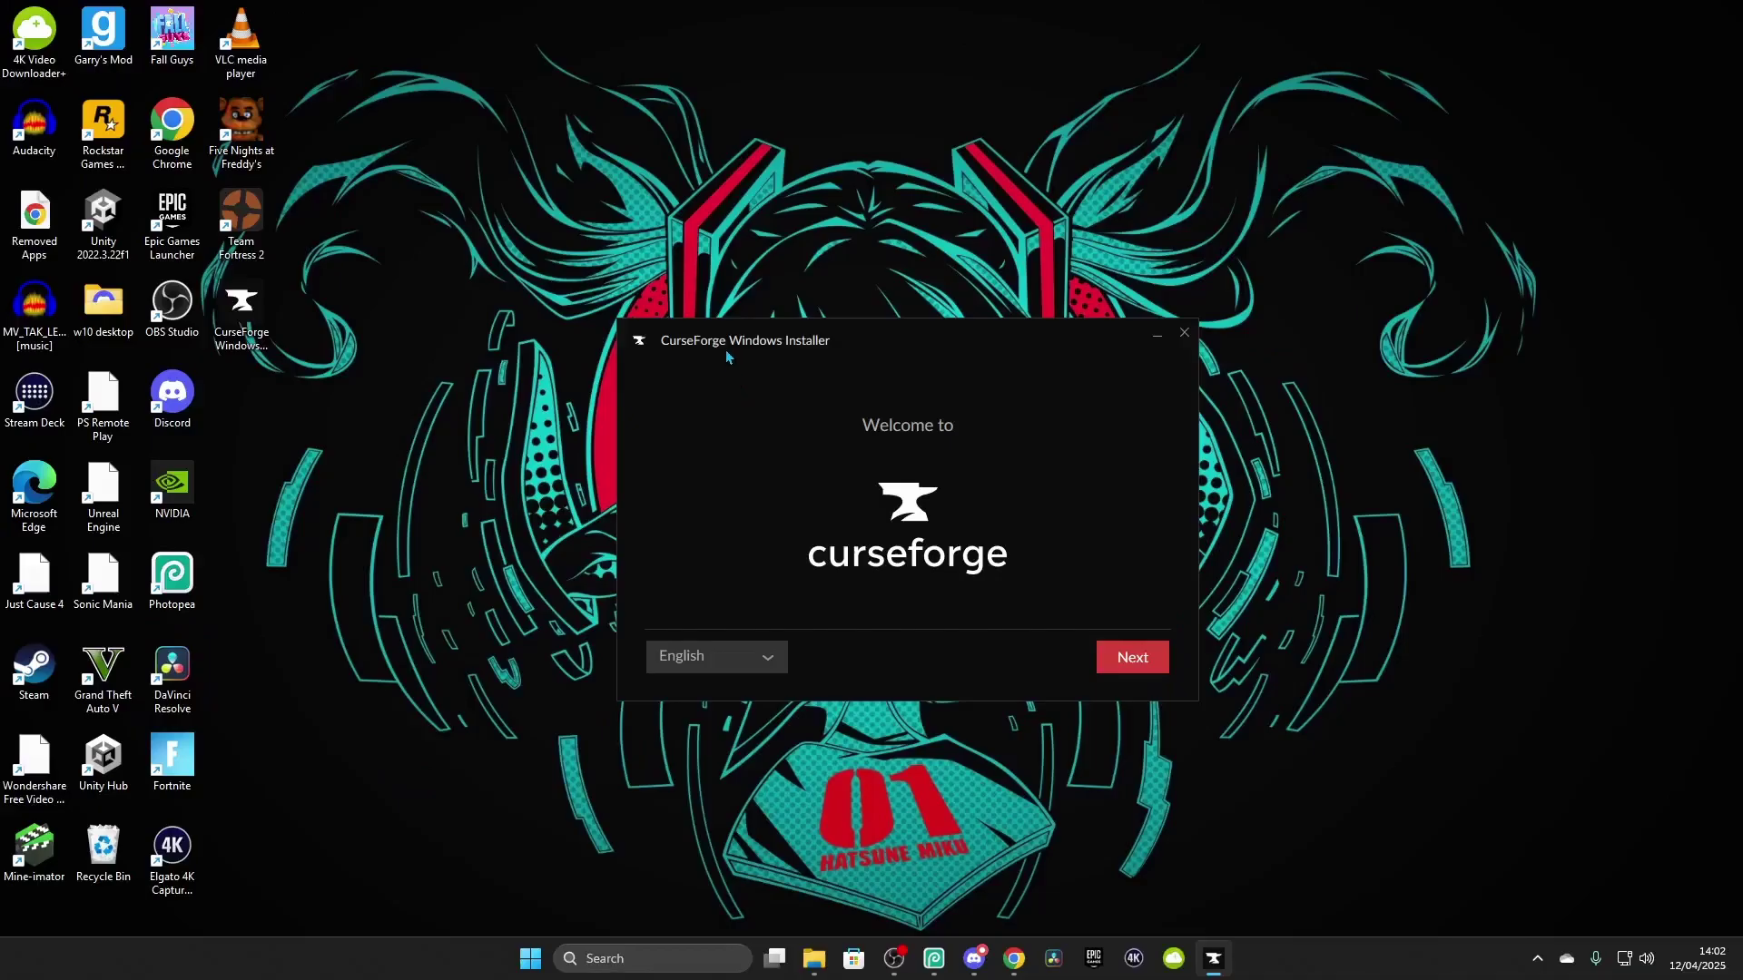
left_click_drag(726, 356, 709, 316)
key("Return")
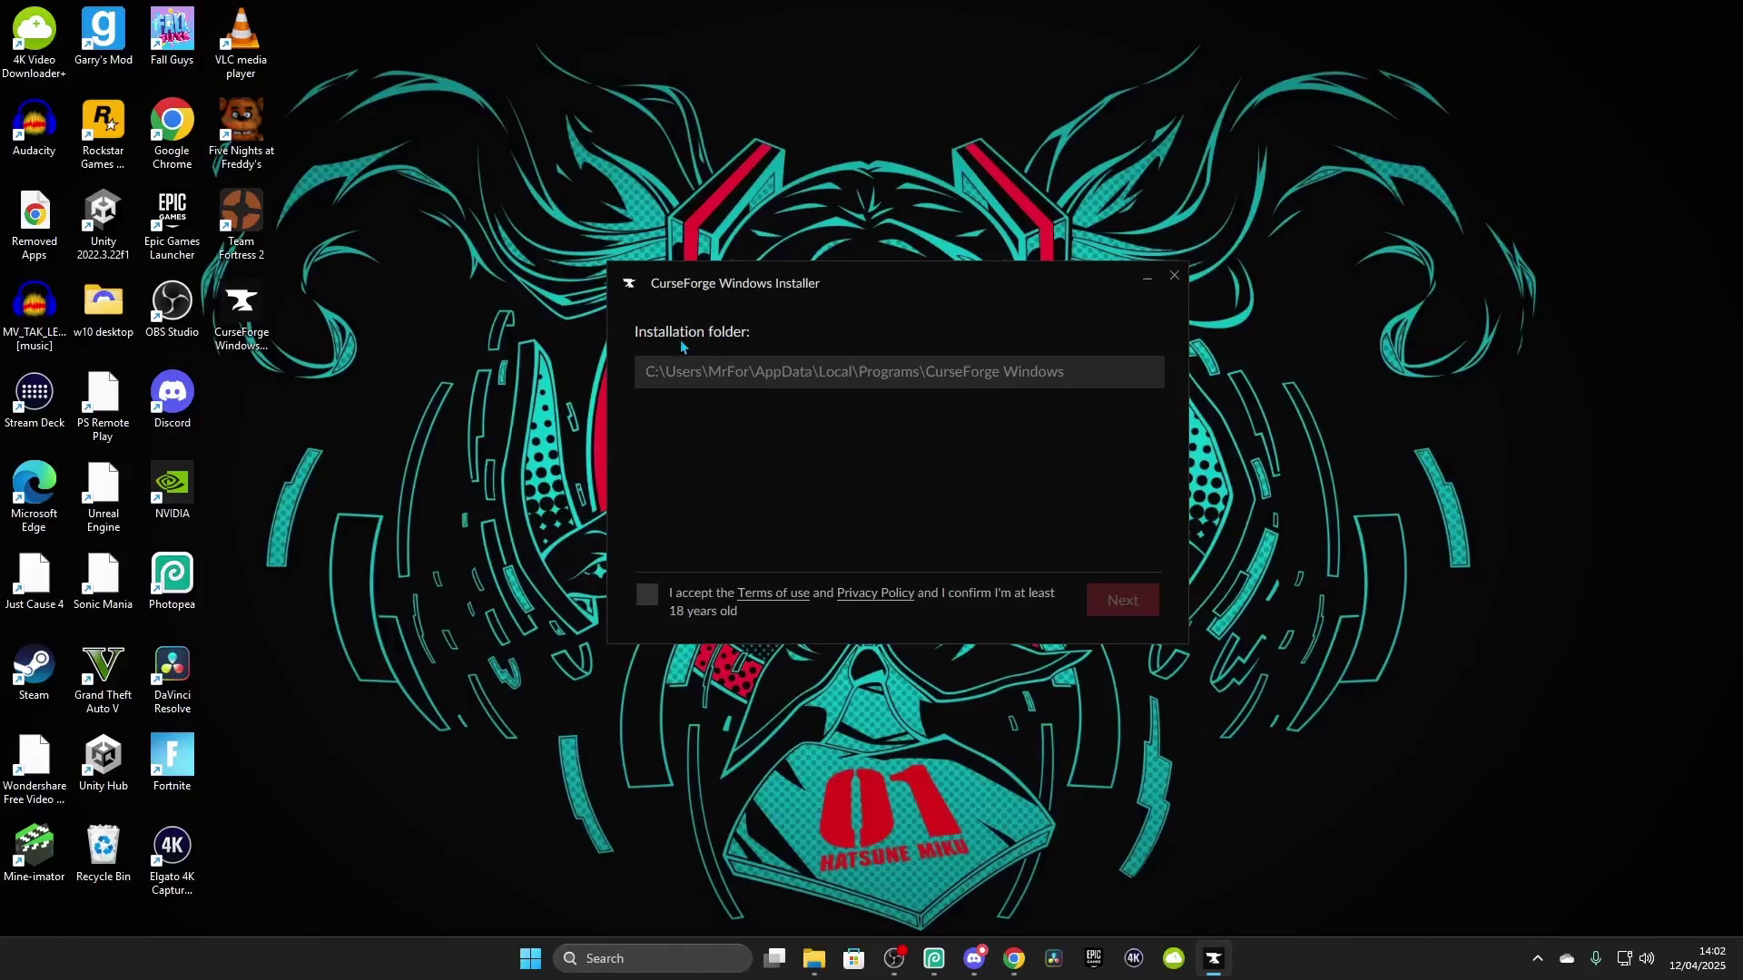
left_click(648, 596)
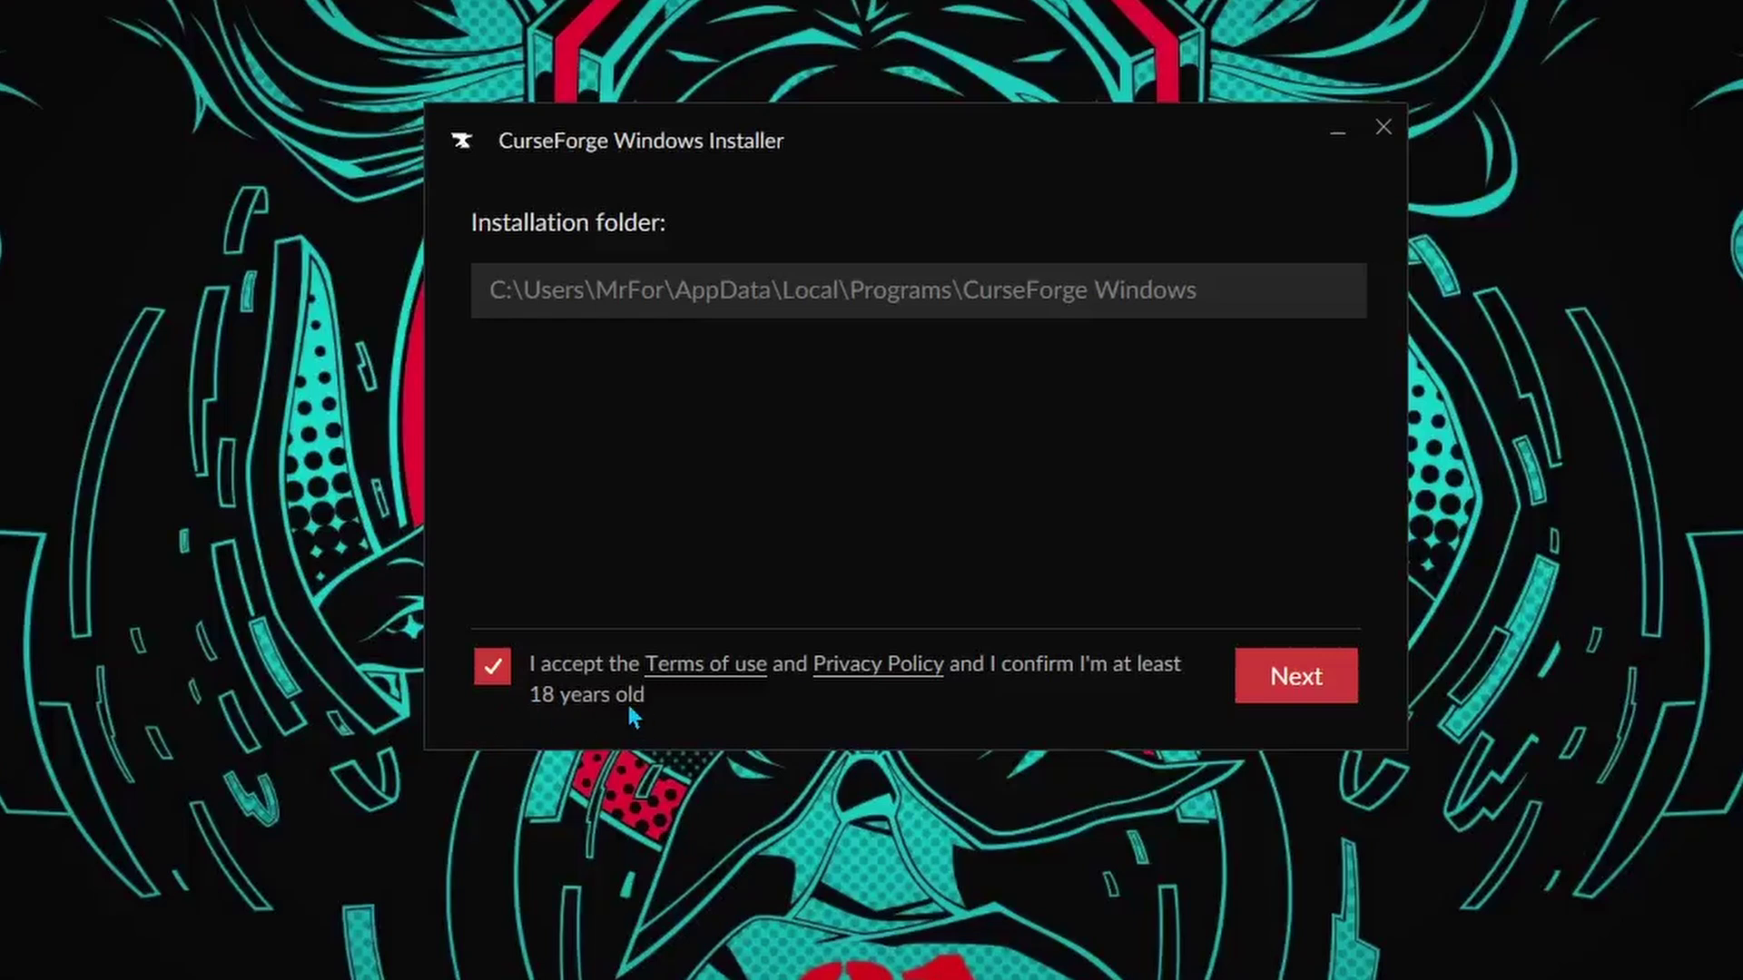
left_click(1243, 695)
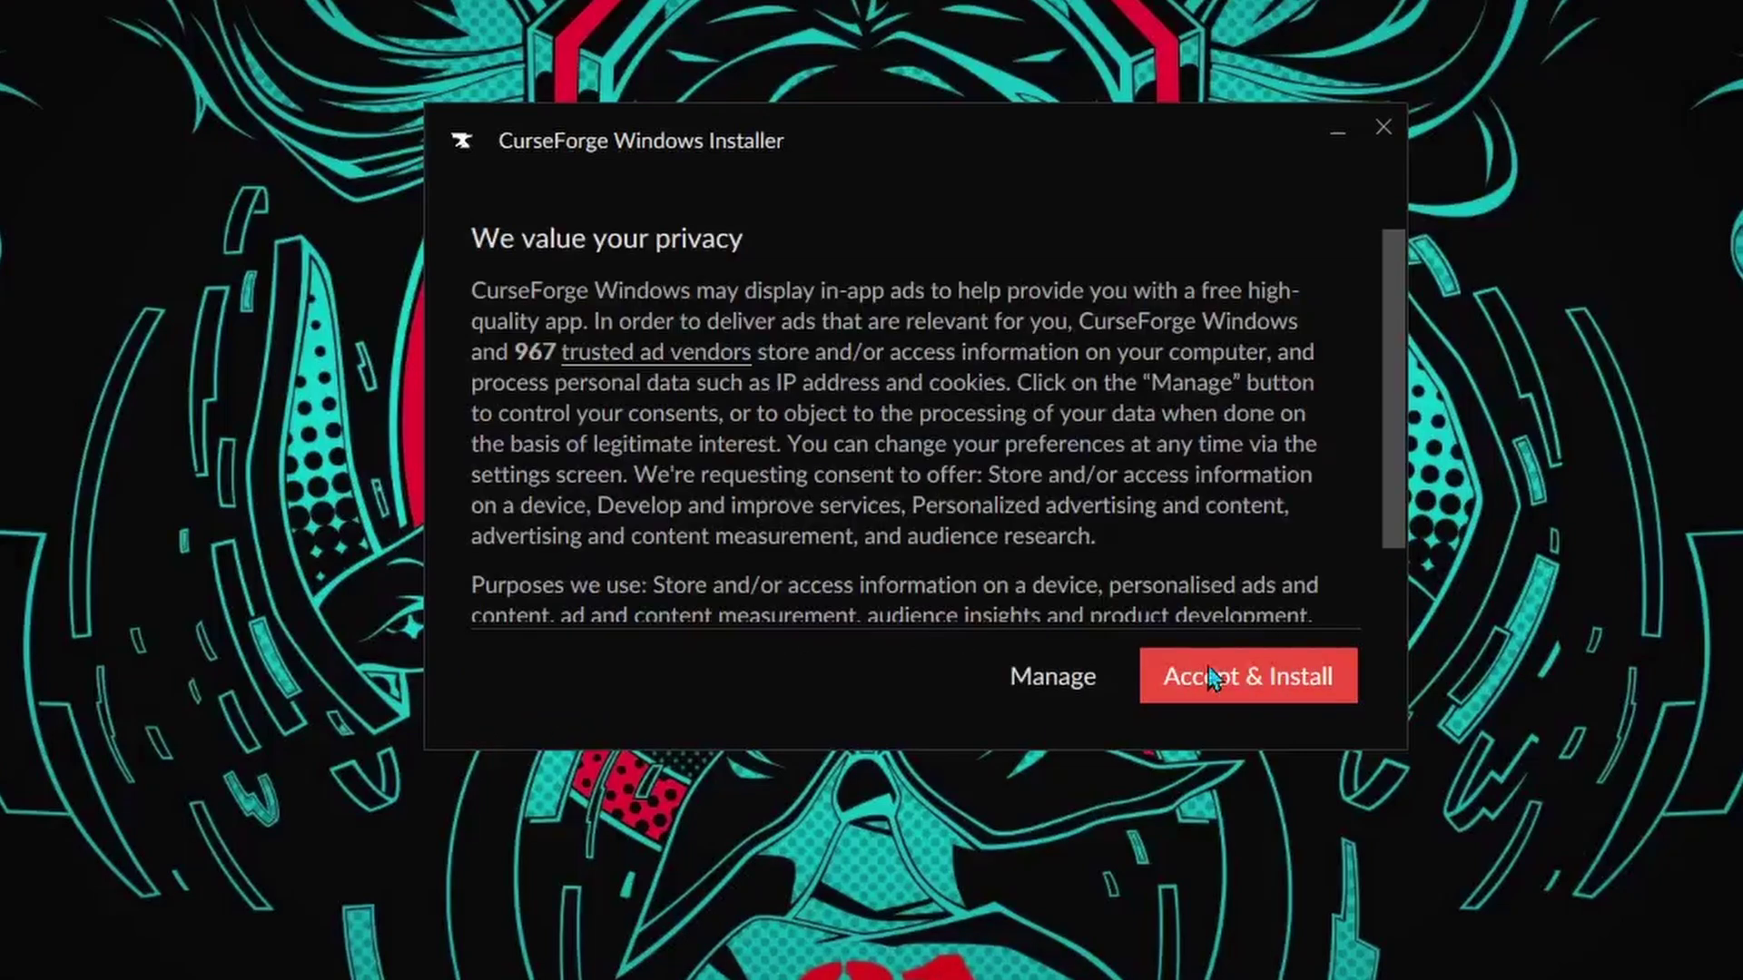
left_click(1227, 694)
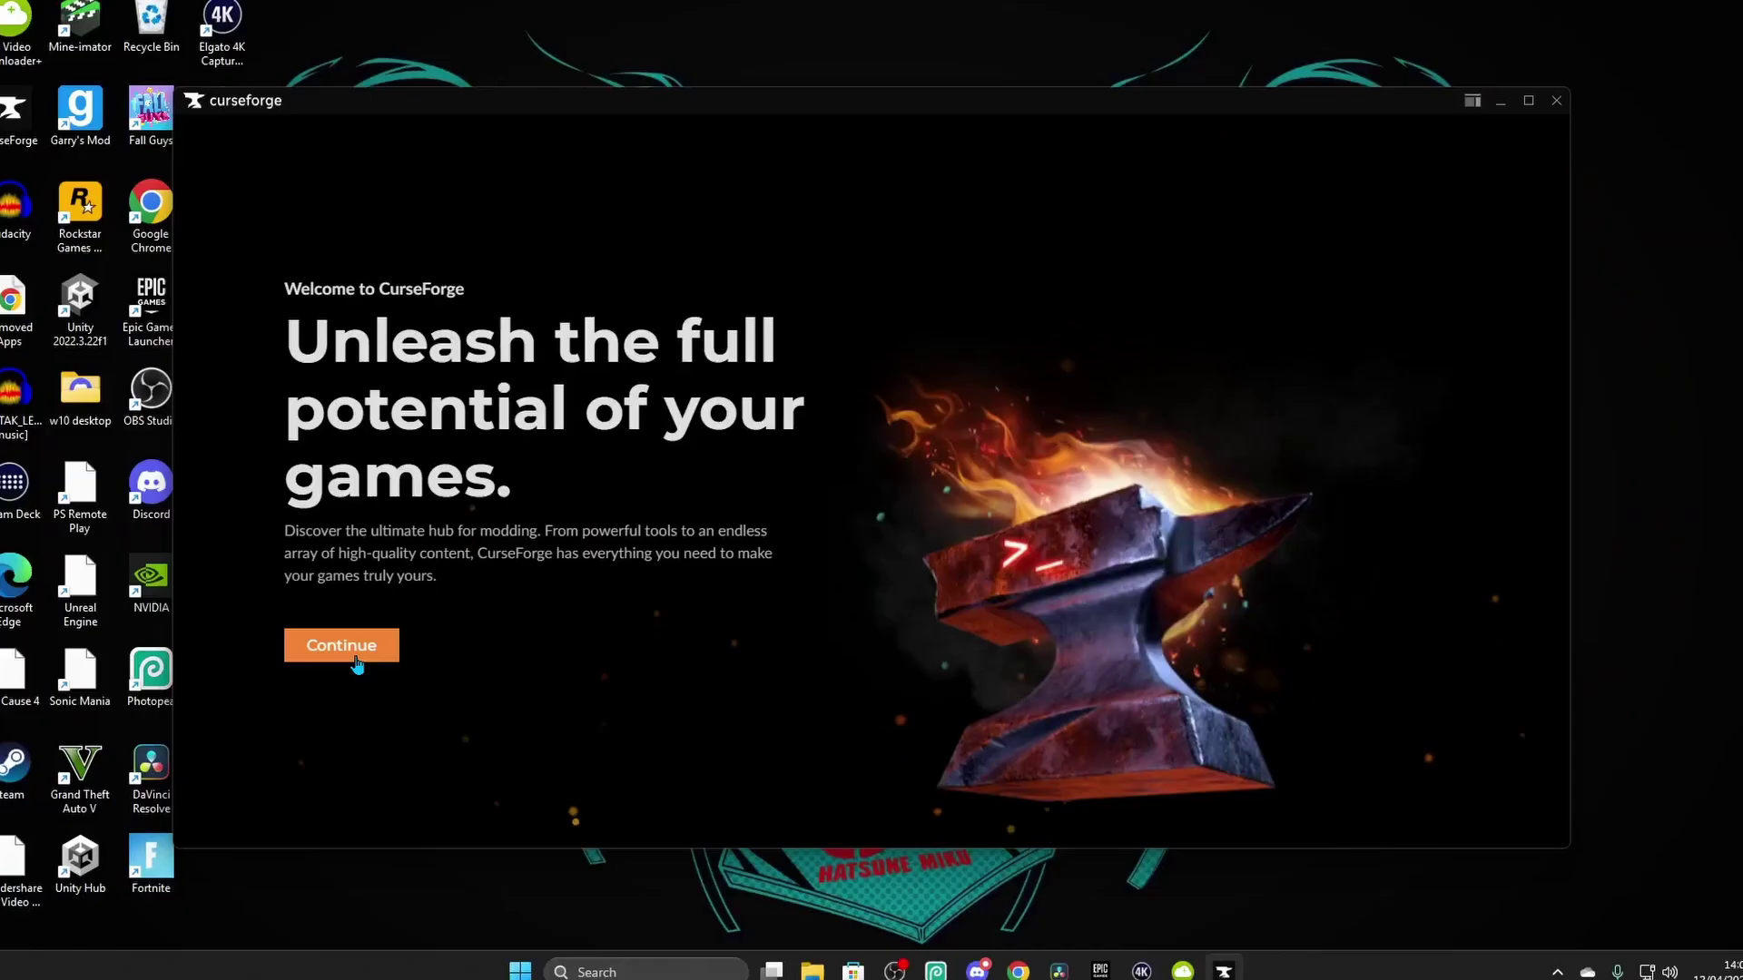
Step: Continue as guest, choose Minecraft with the Standard modding folder, then return to the Minecraft Mods page
left_click(359, 658)
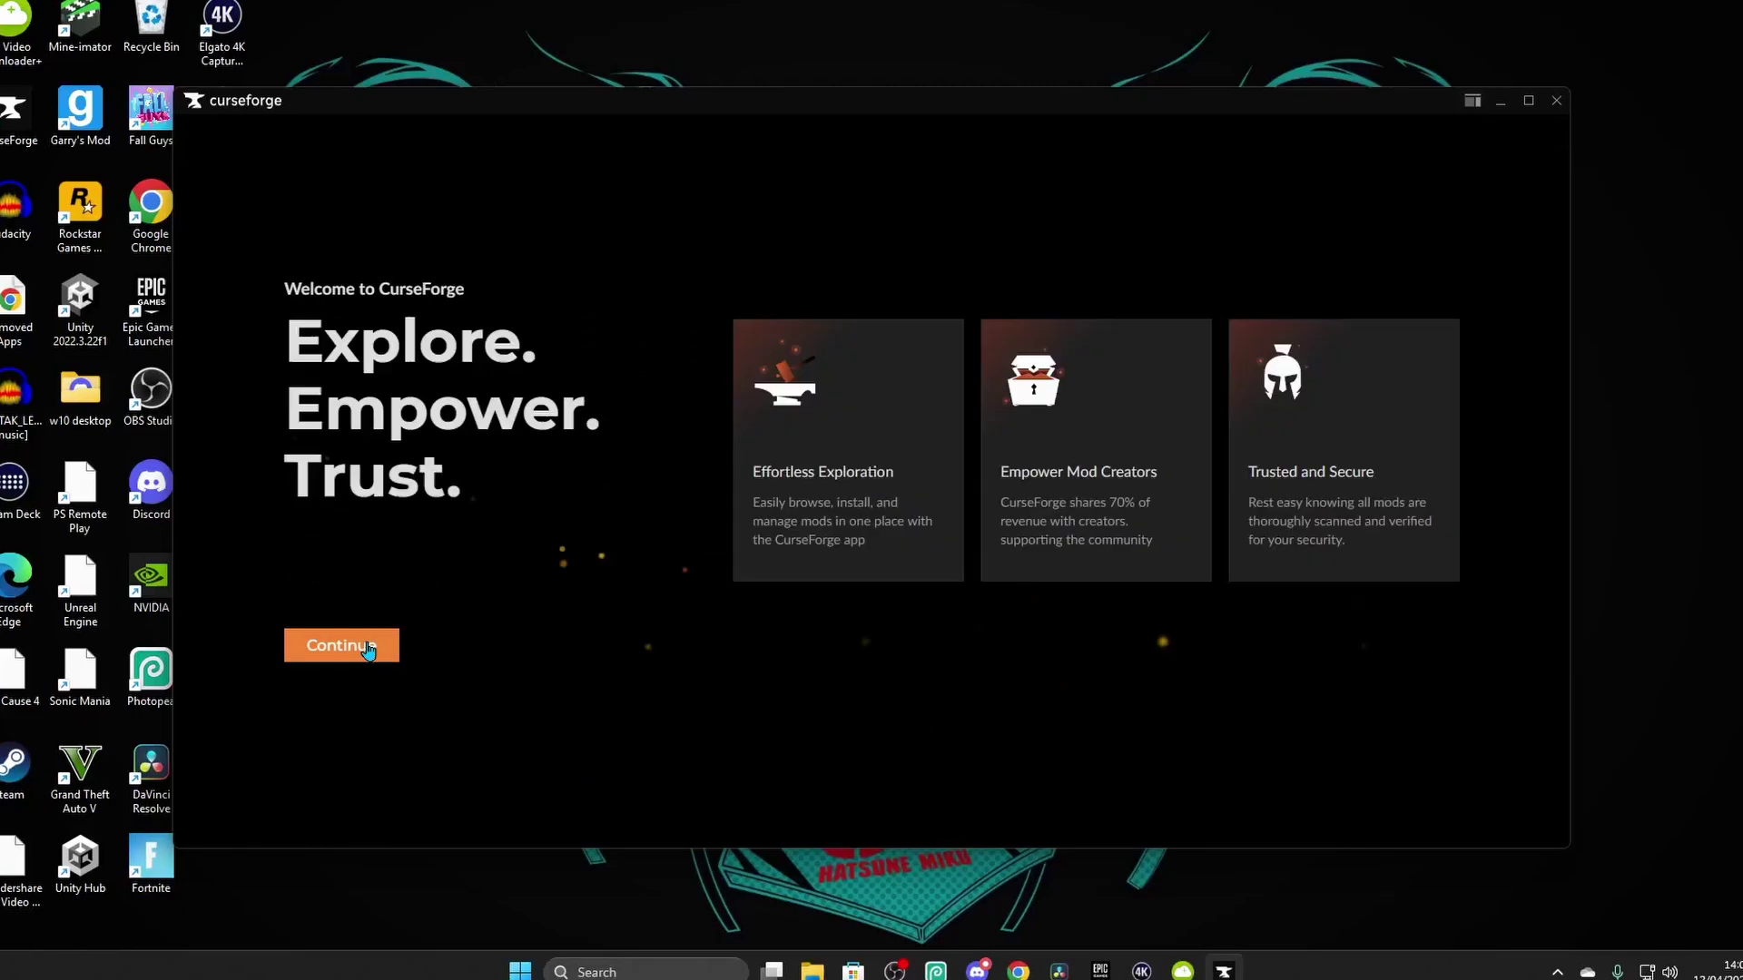
left_click(368, 645)
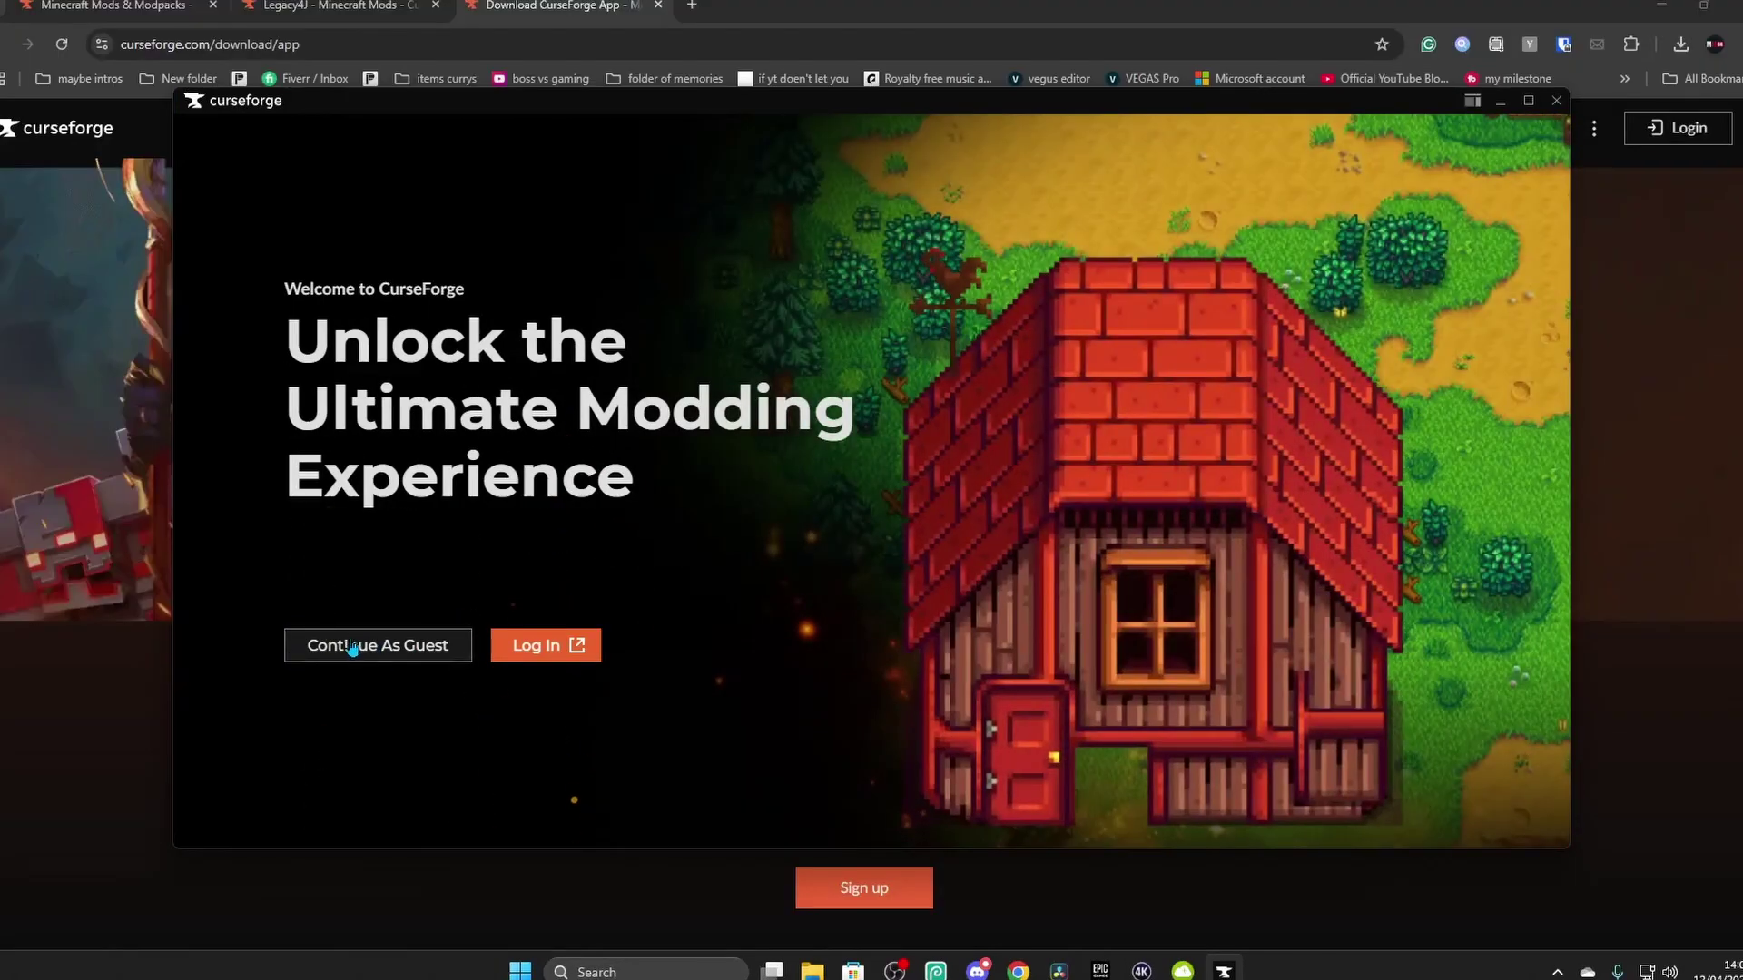
left_click(399, 642)
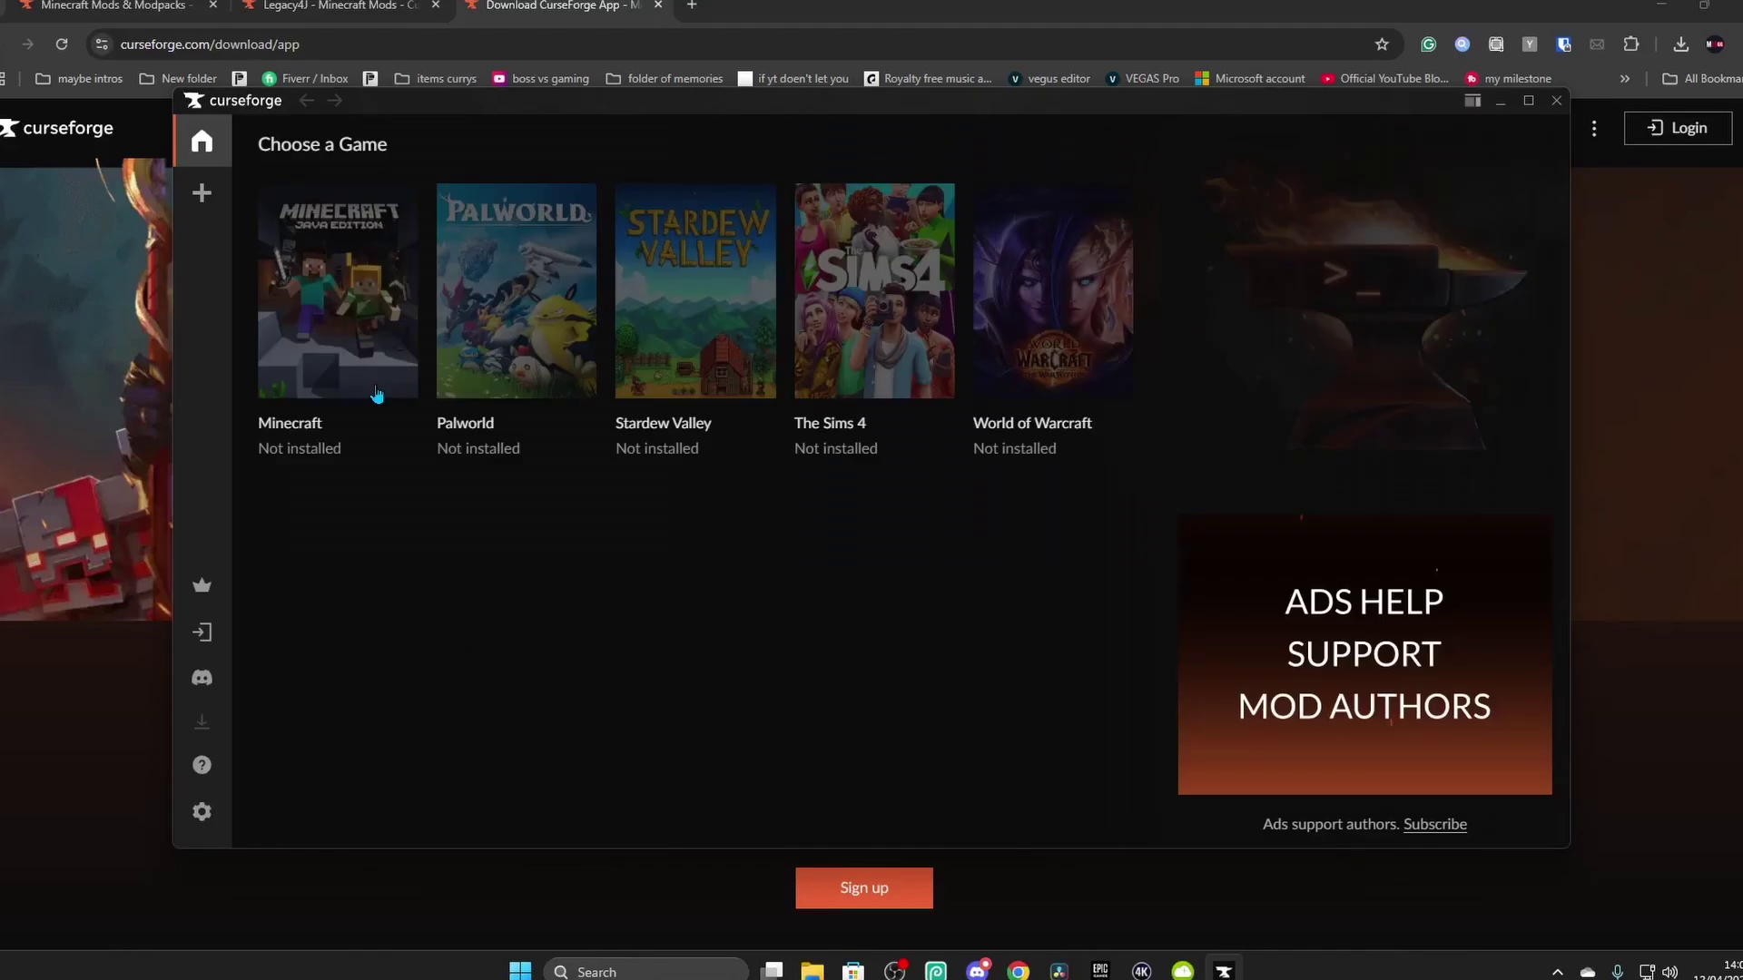
left_click(346, 352)
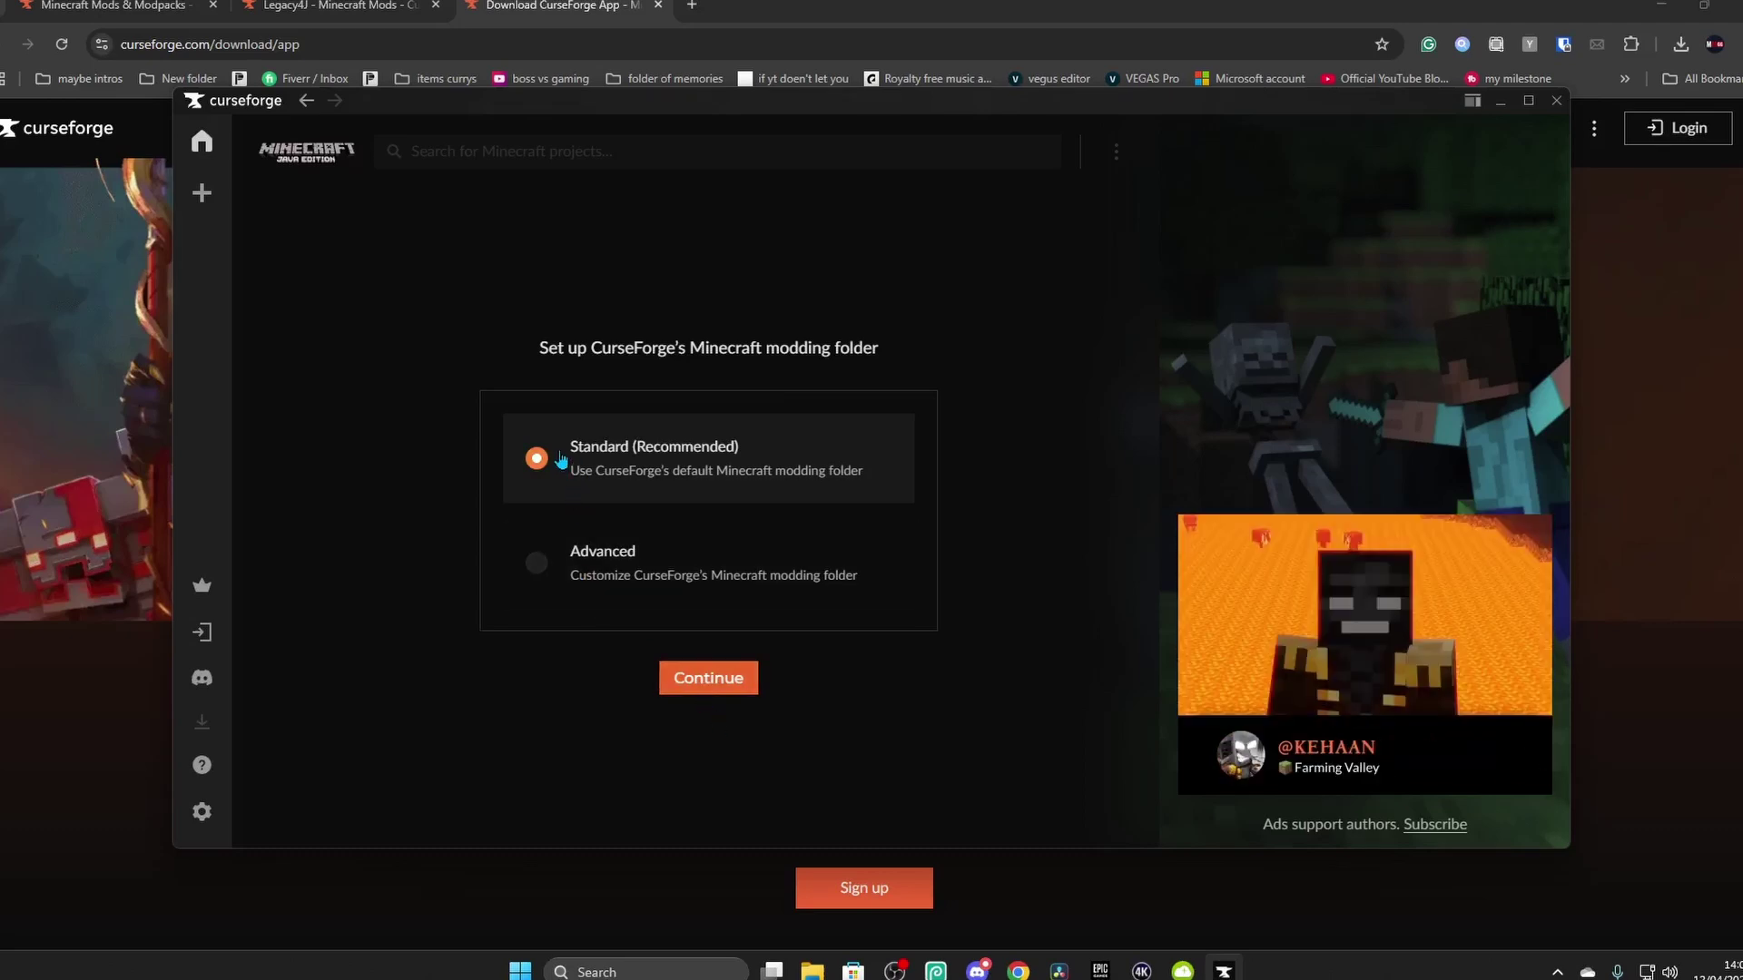
left_click(713, 683)
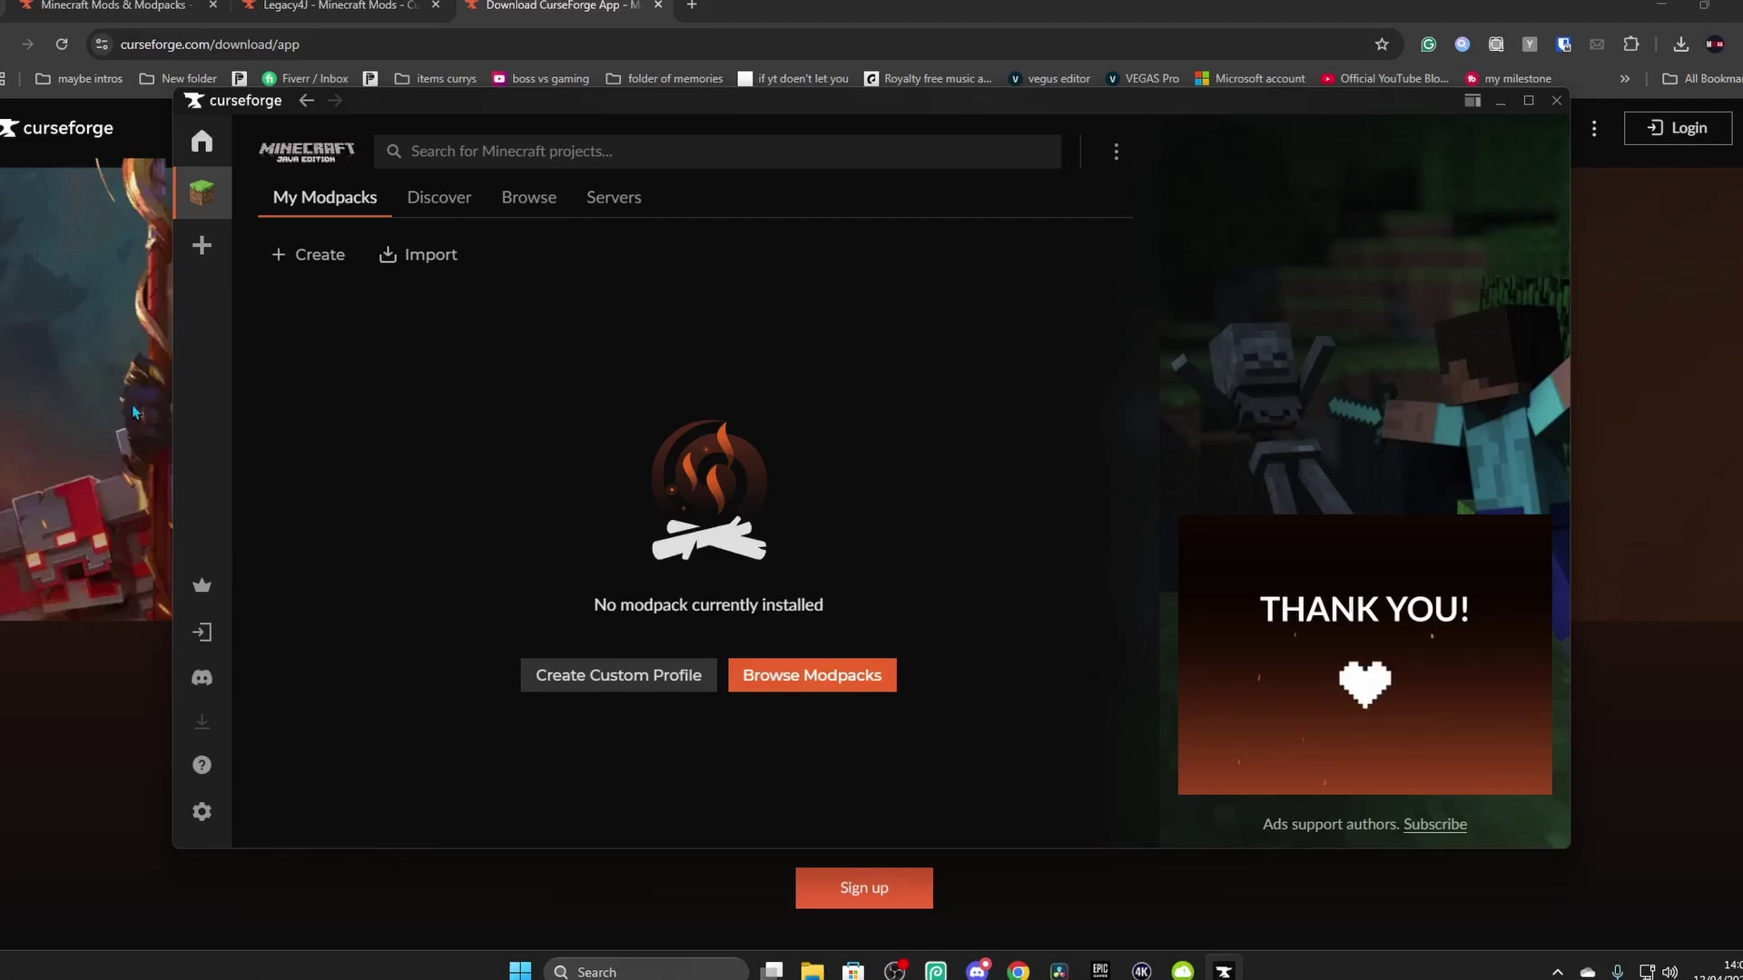
left_click(109, 6)
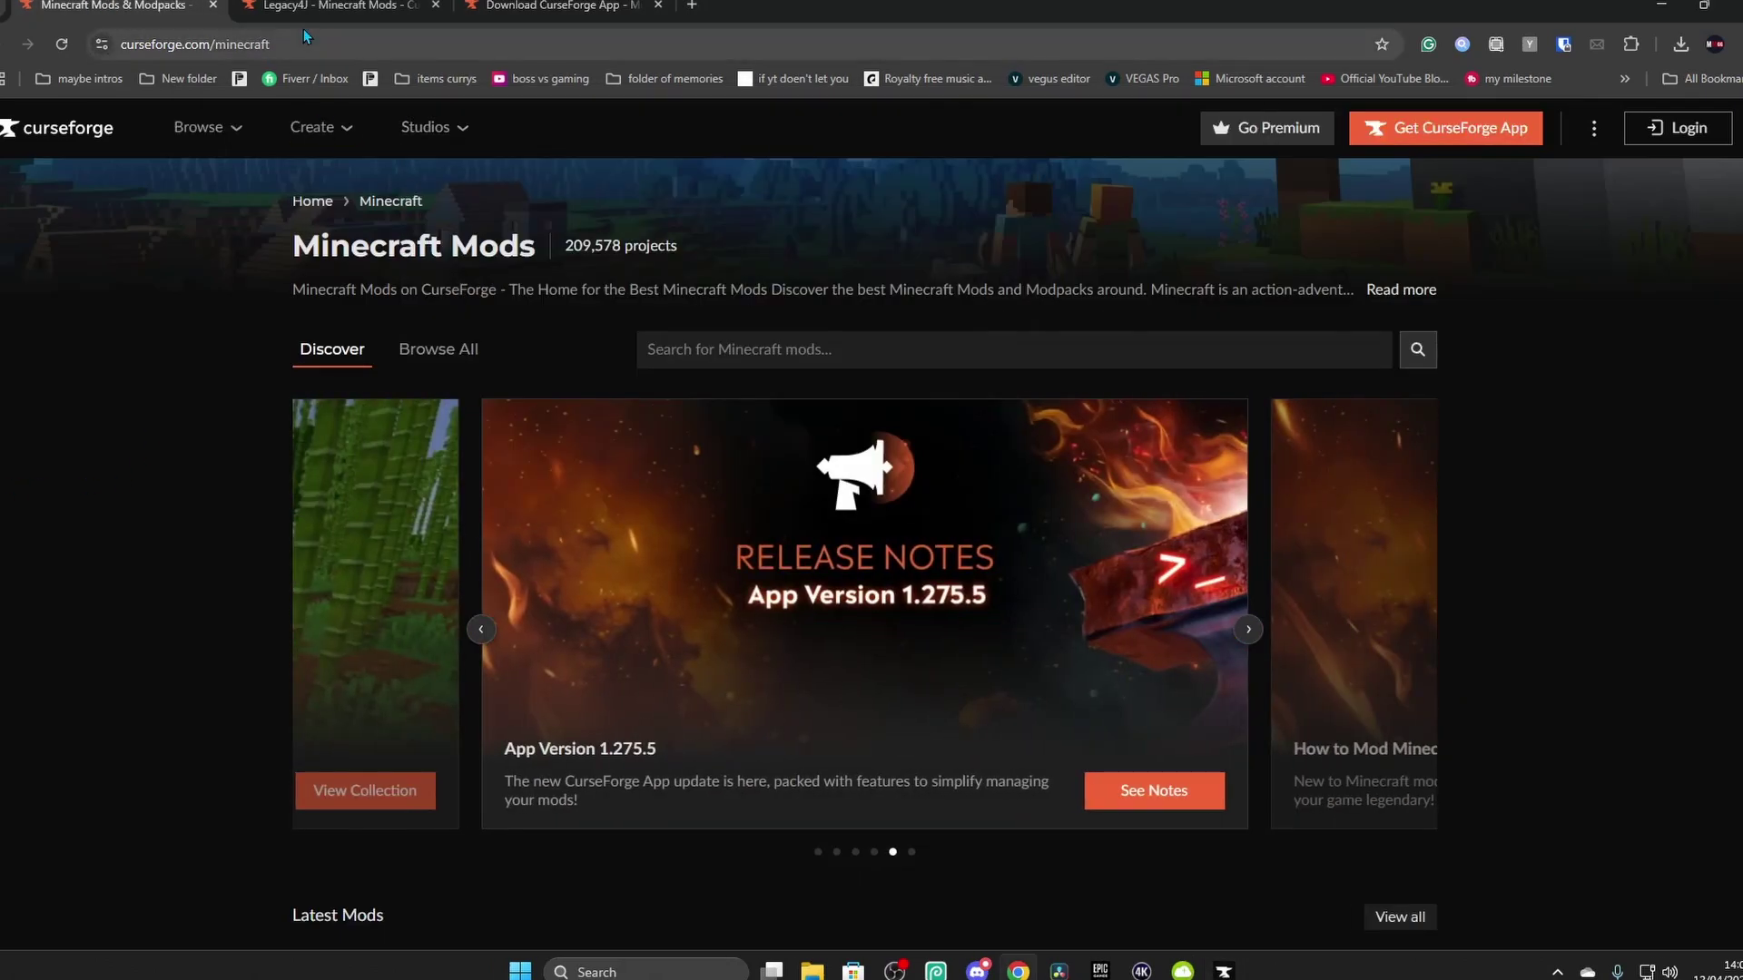
Step: Send Legacy4J from its mod page to the CurseForge app for installation
left_click(331, 6)
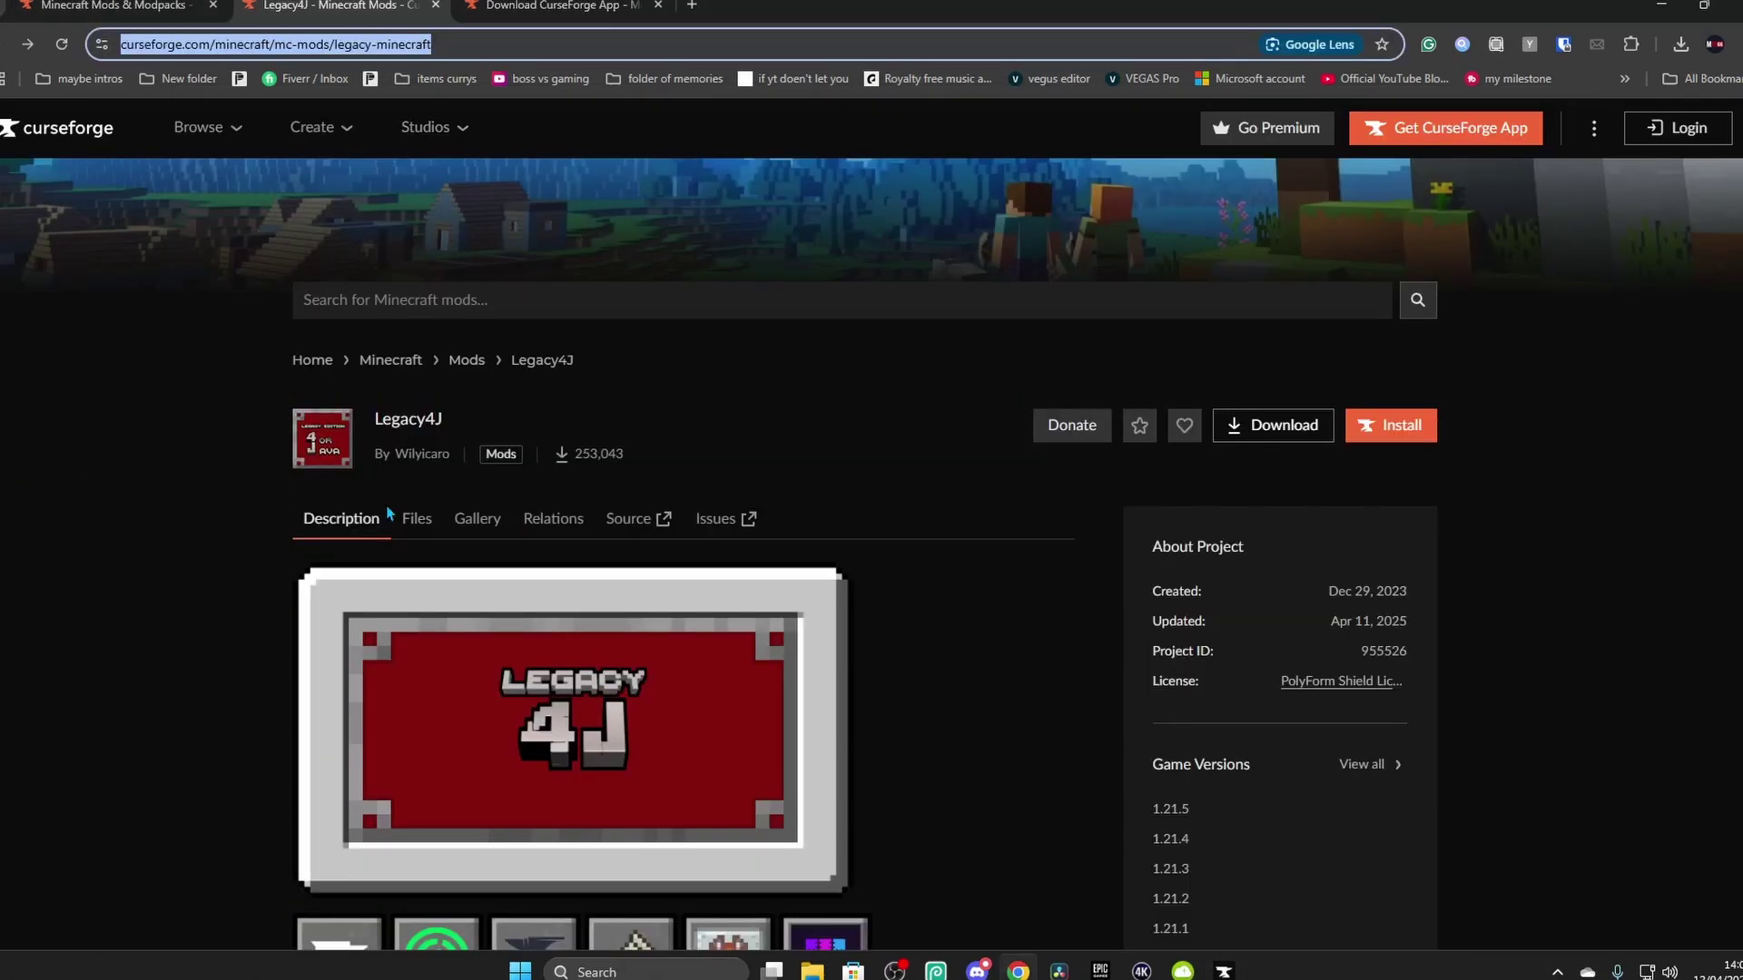
left_click(1384, 425)
left_click(949, 222)
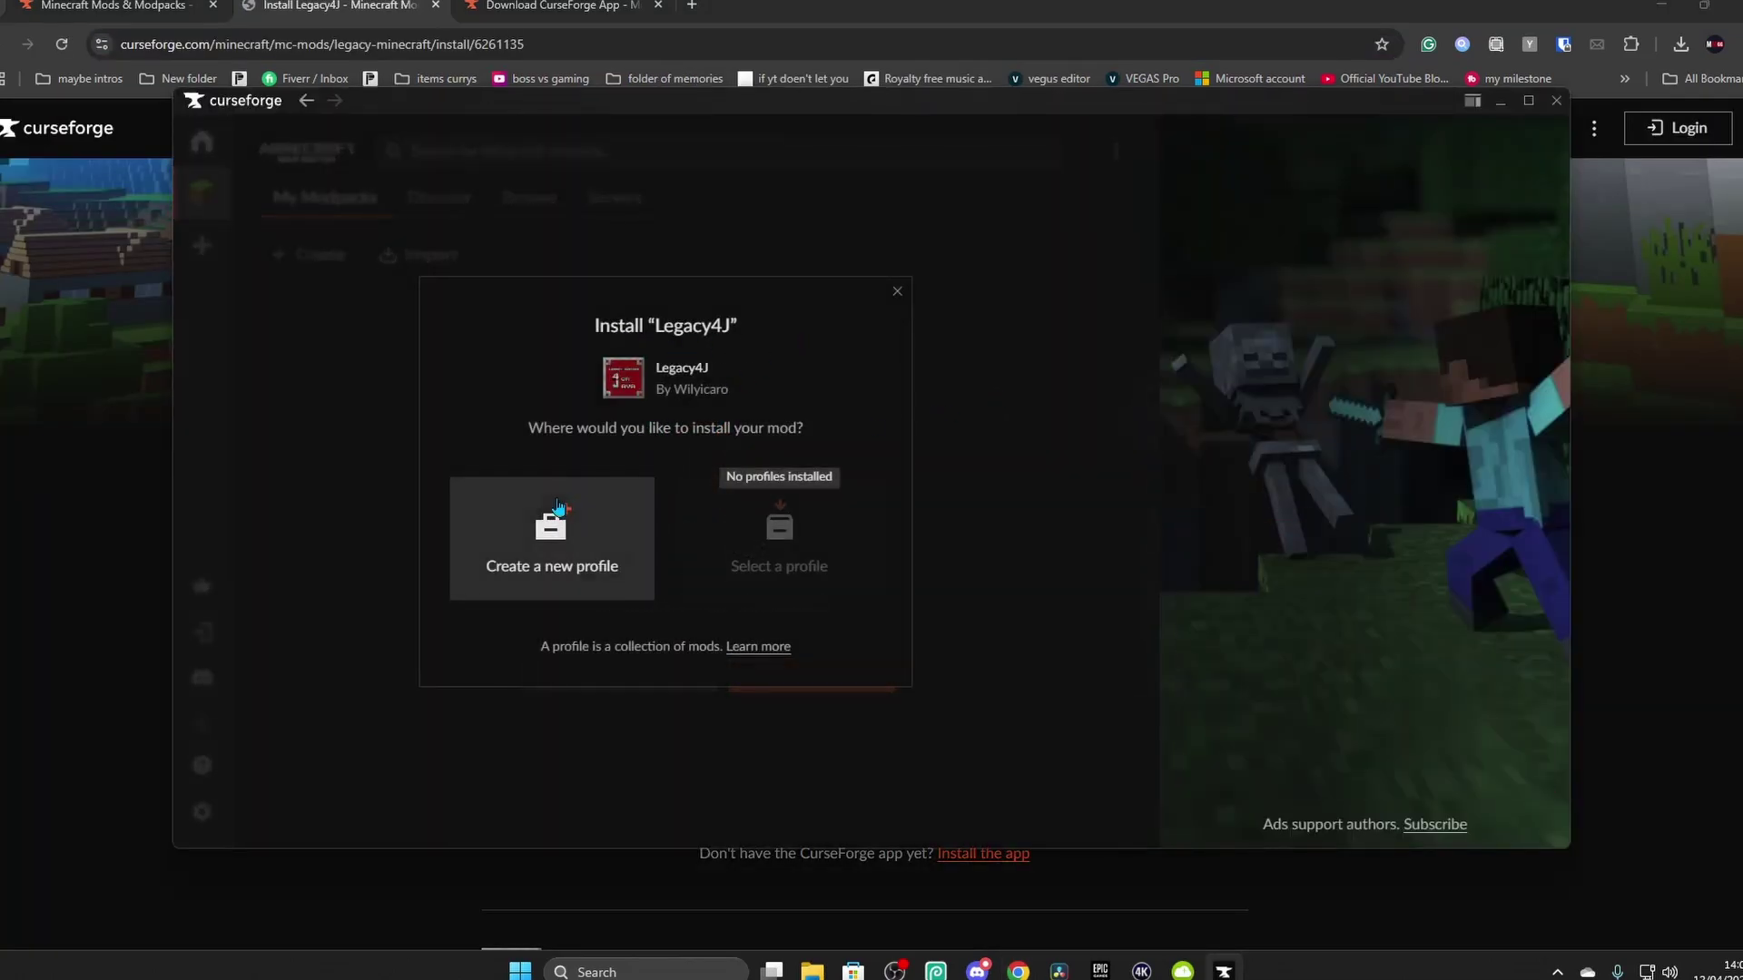
Step: Create a new profile named legacy4j (Minecraft 1.20.1, Fabric 0.16.13) for the mods
left_click(555, 513)
type("legal")
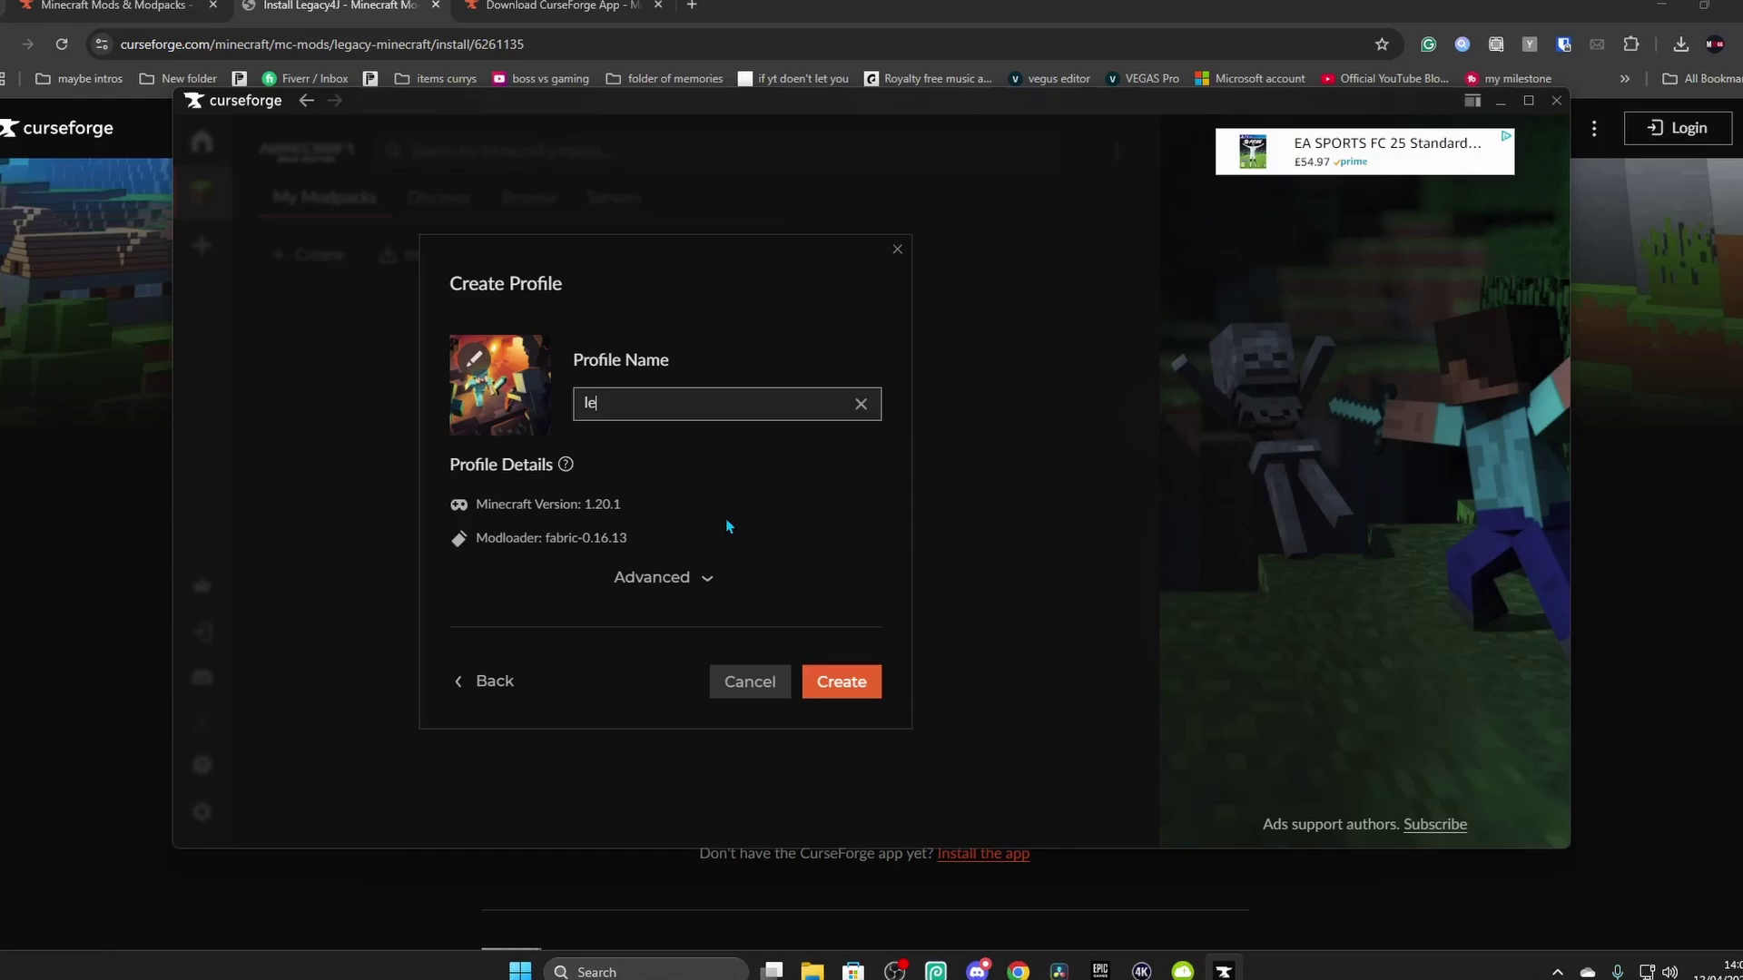
key("BackSpace")
key("BackSpace")
type("acy4j")
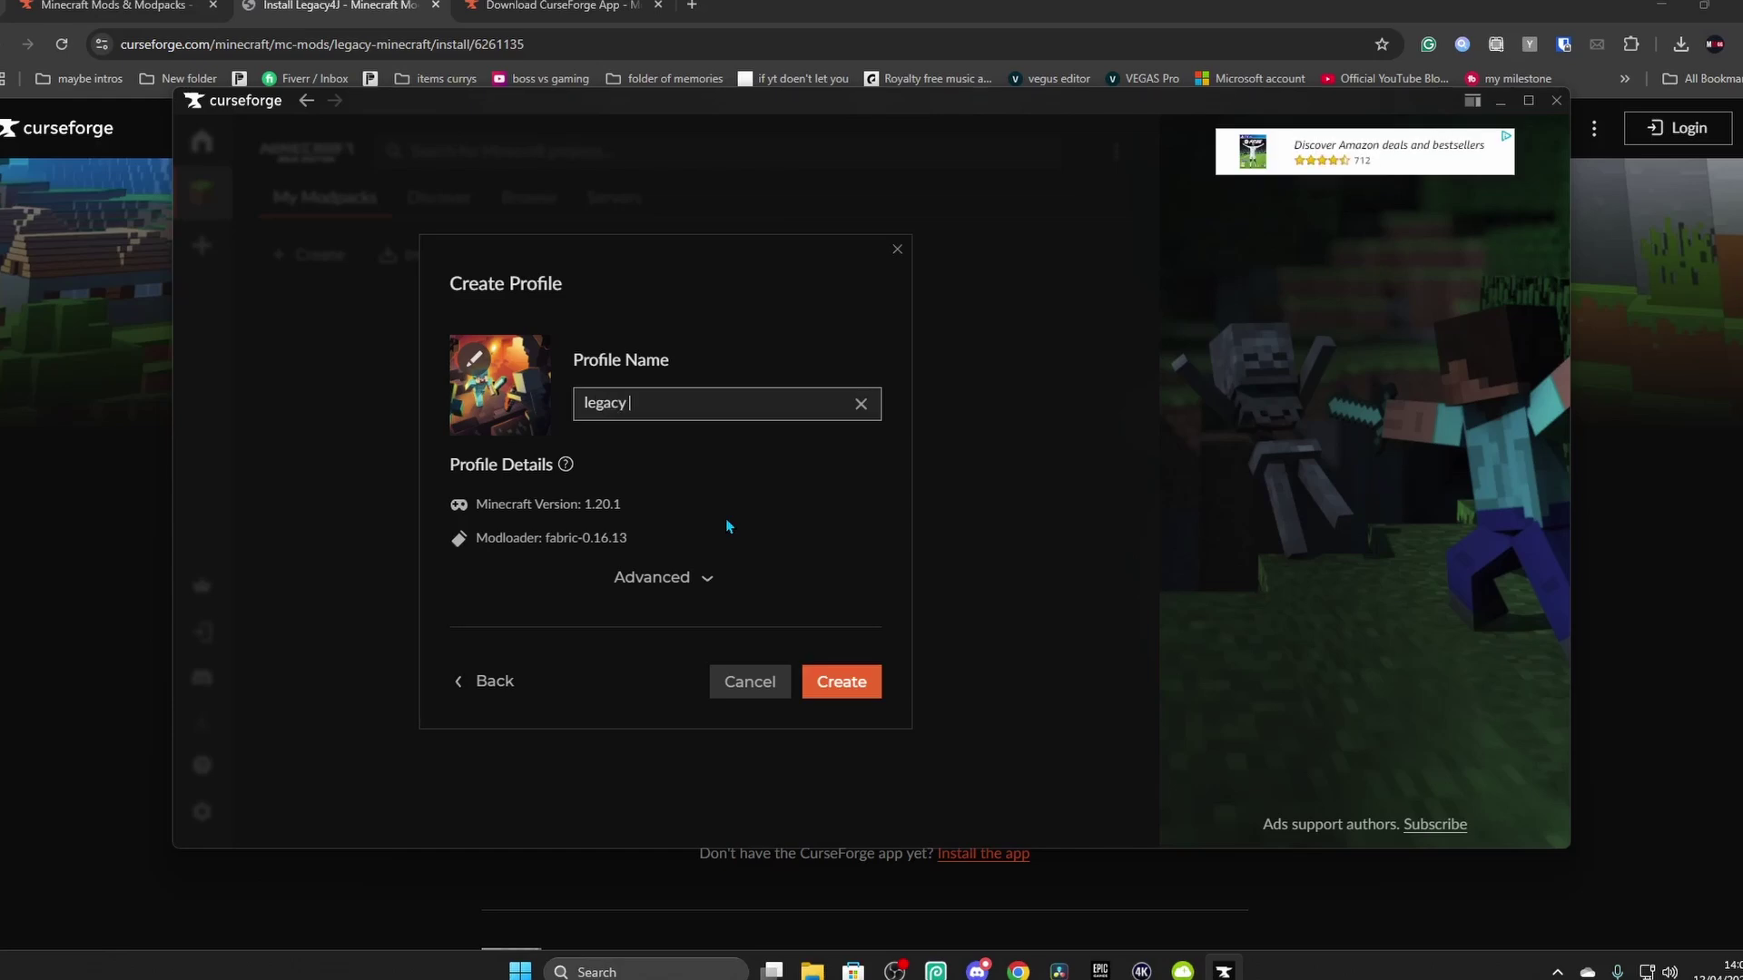
left_click(865, 681)
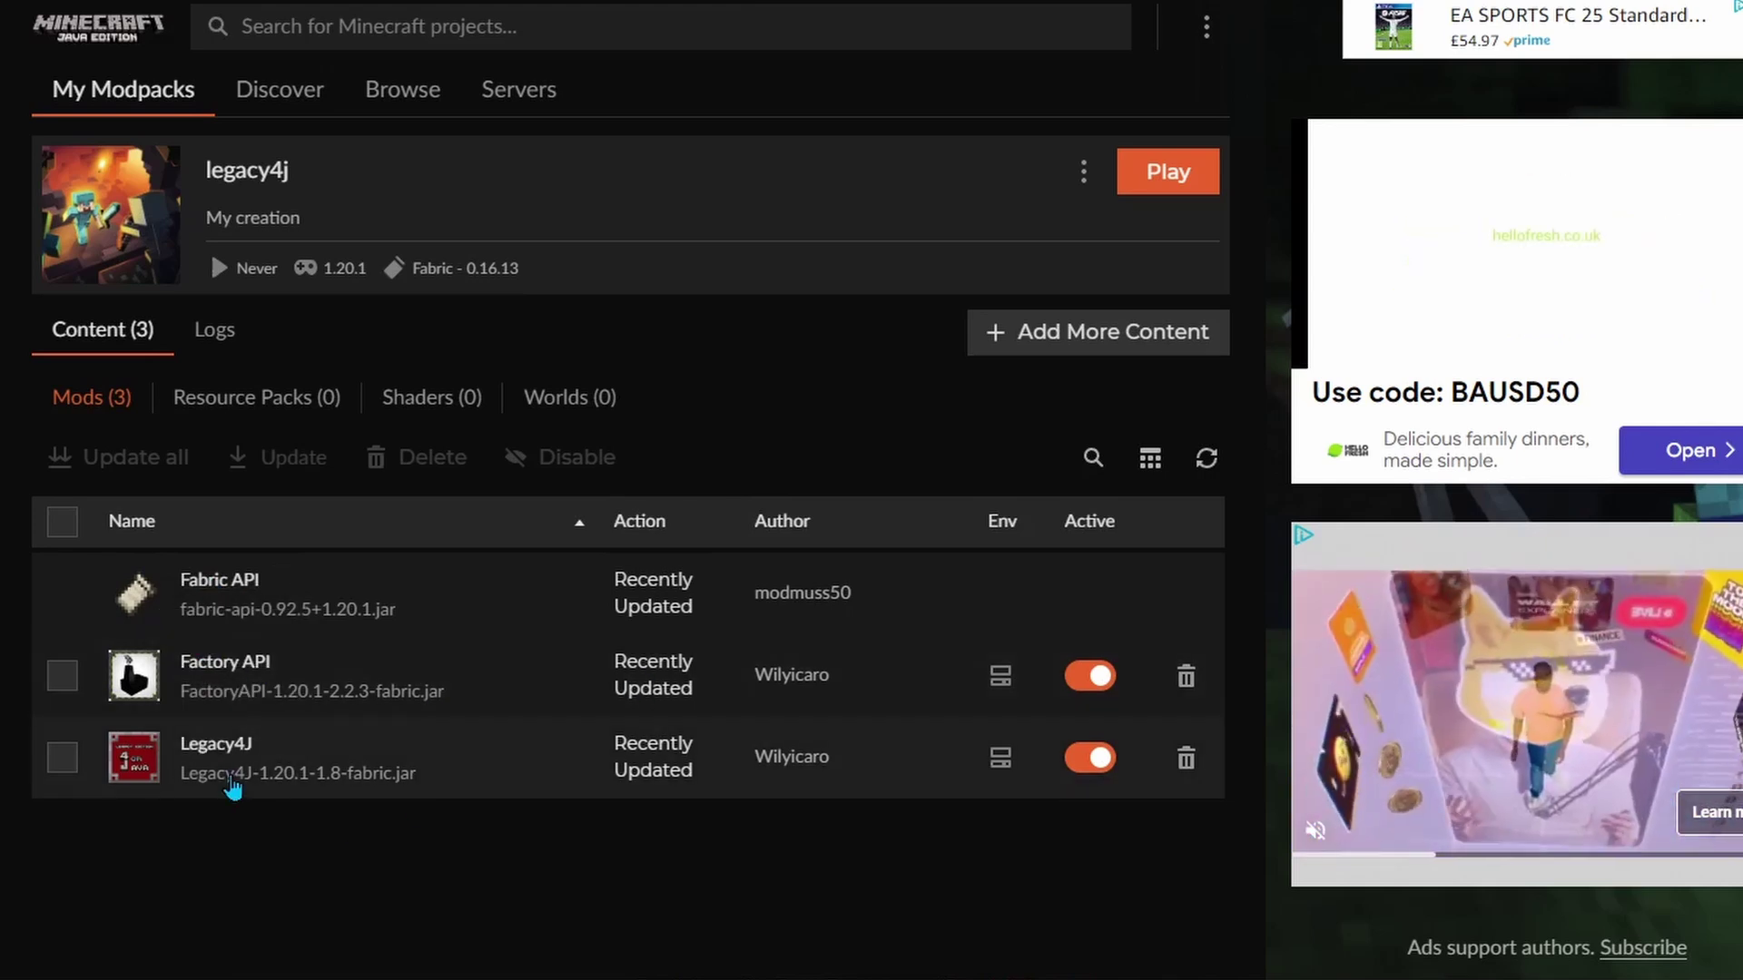
Step: Launch the legacy4j profile and sign in to Minecraft Launcher with a Microsoft account
left_click(1168, 173)
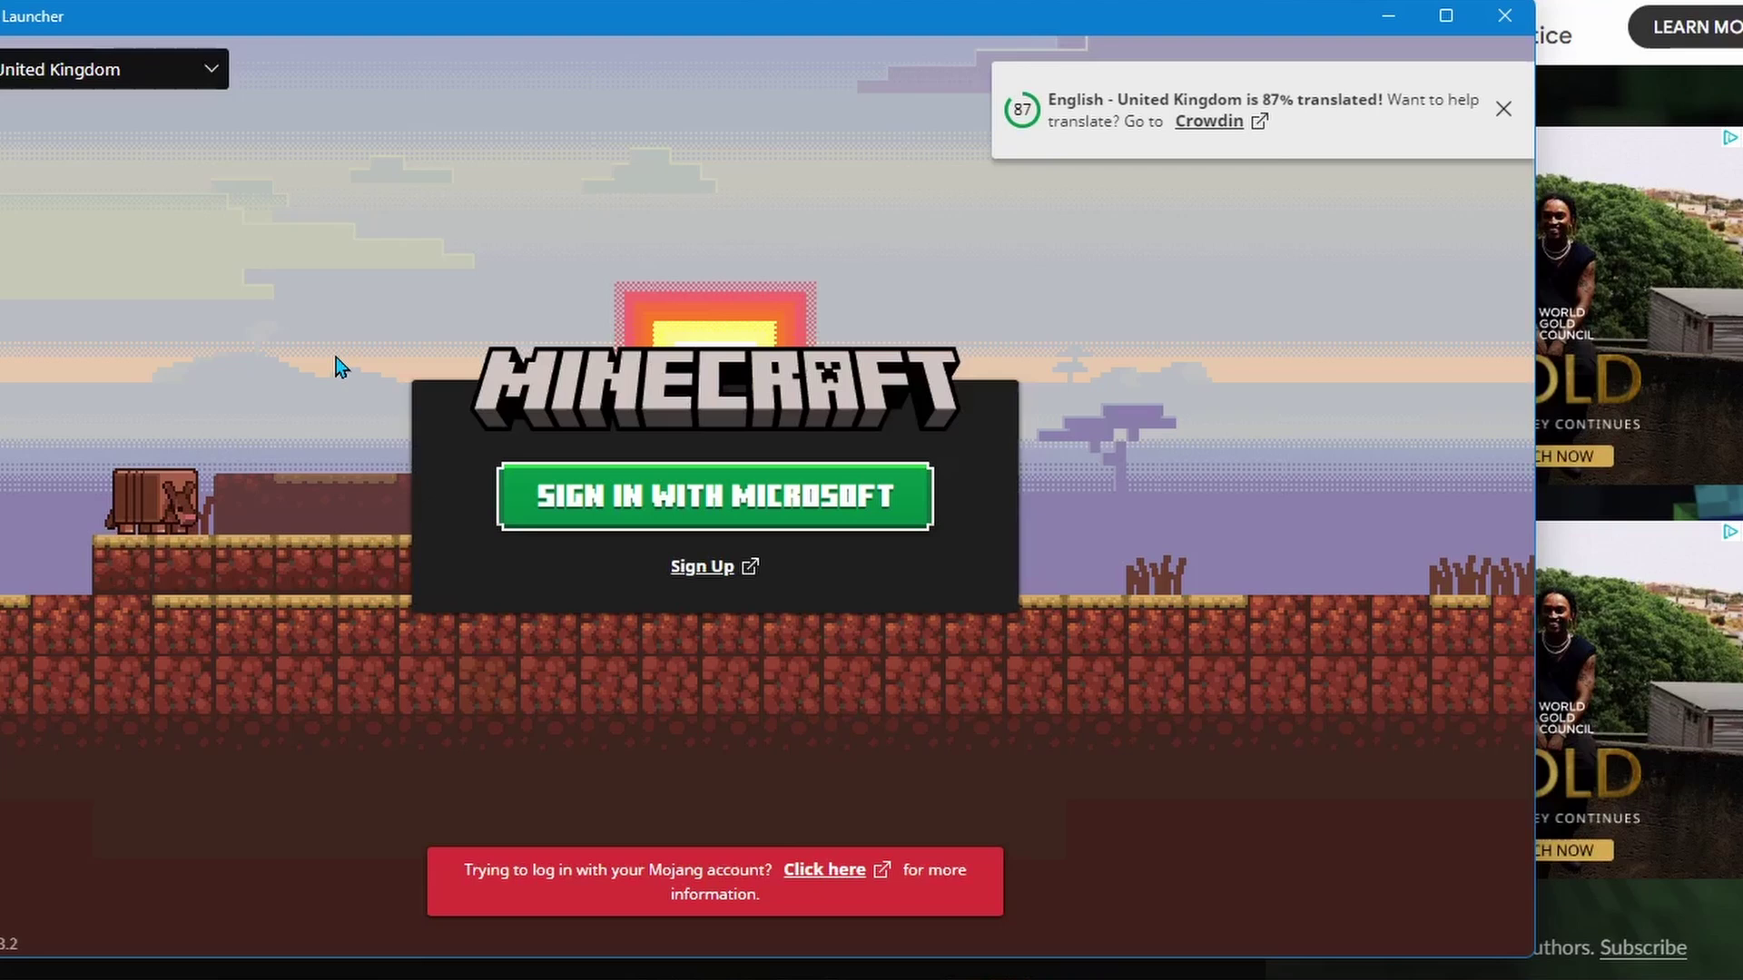
left_click(634, 502)
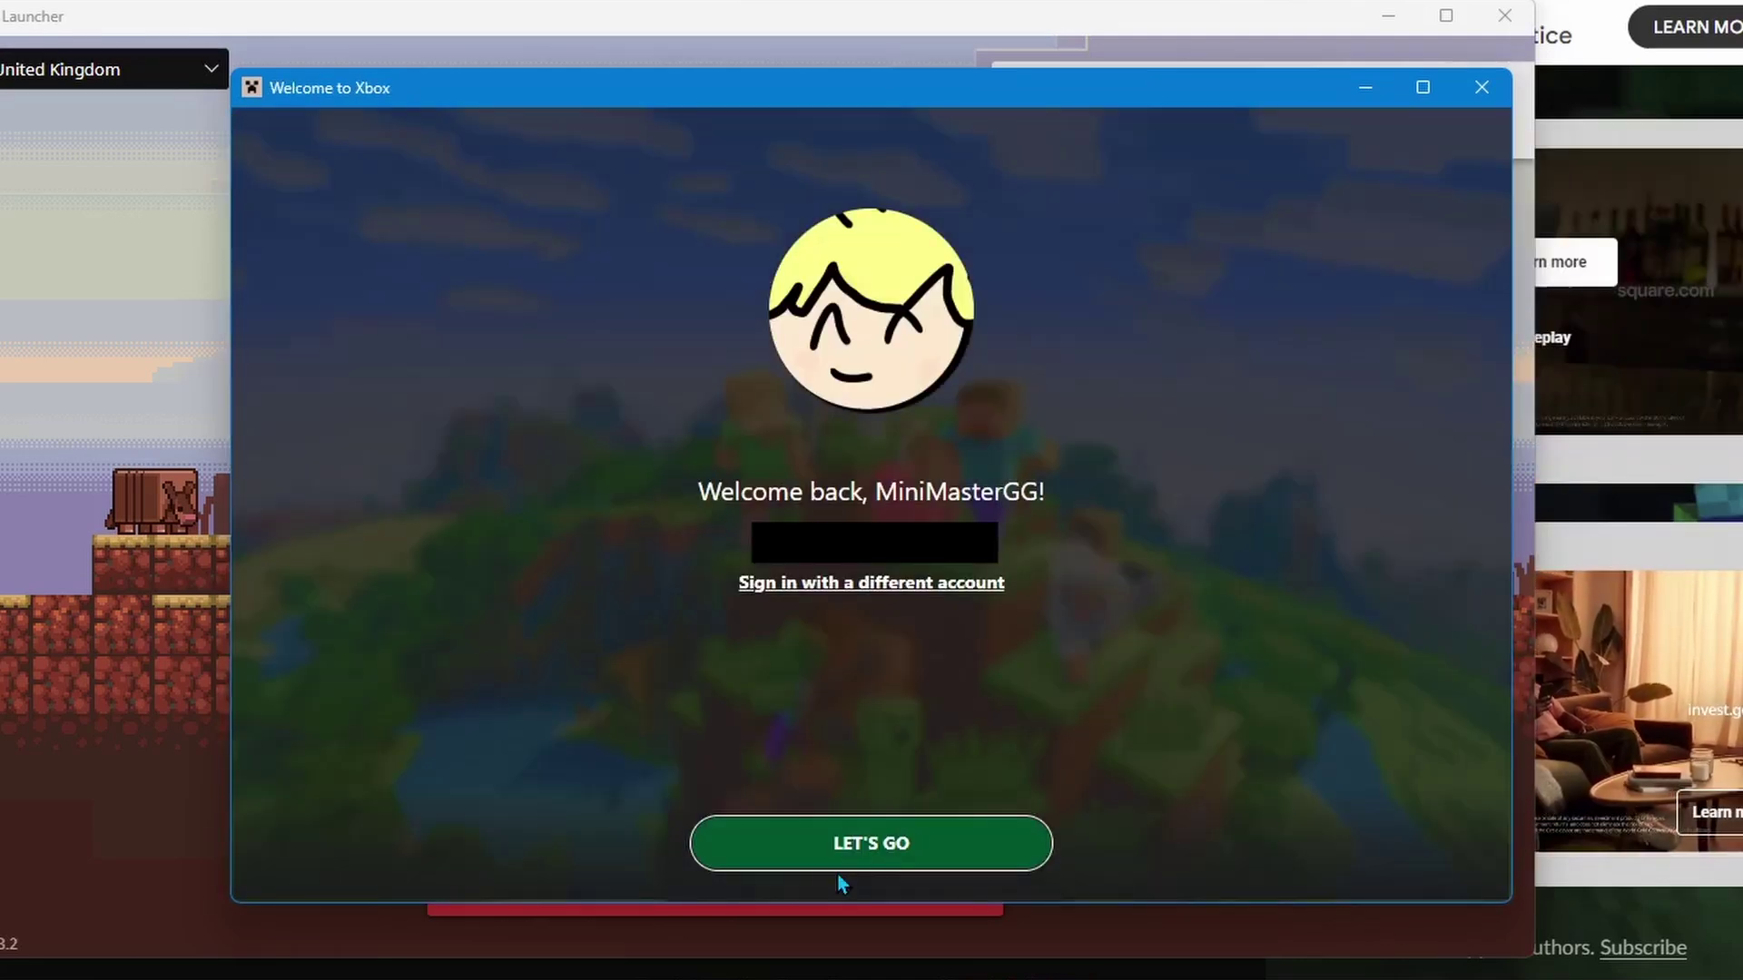
left_click(828, 844)
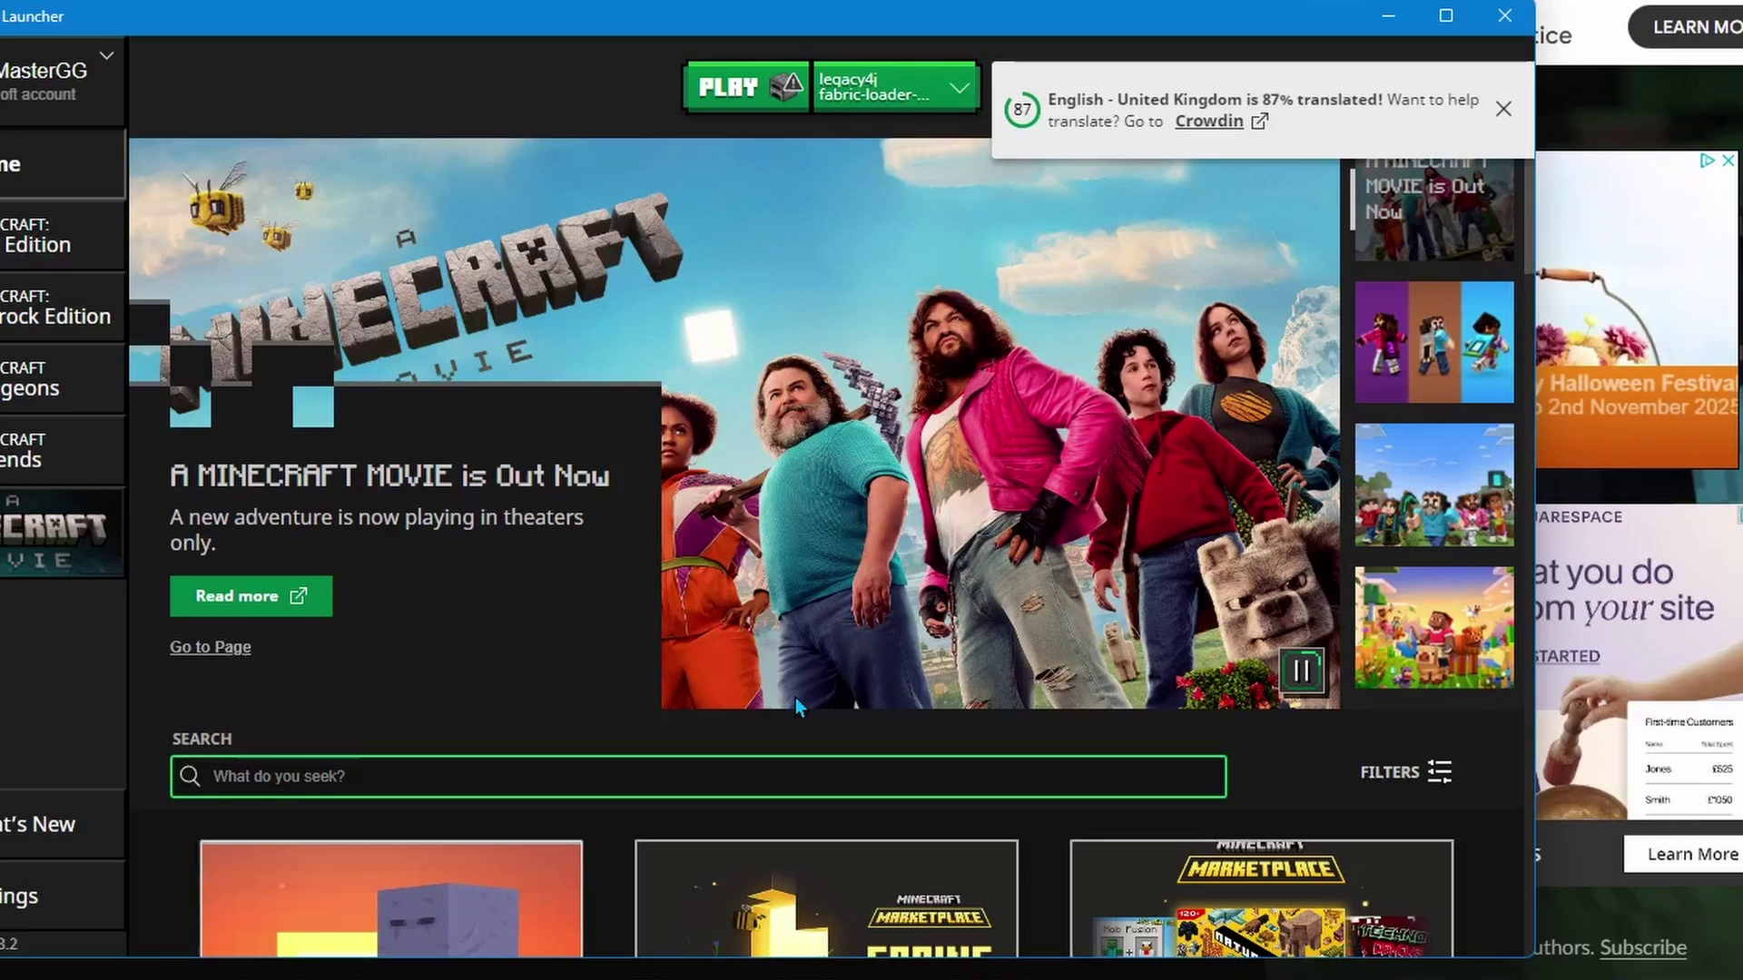
left_click(1503, 108)
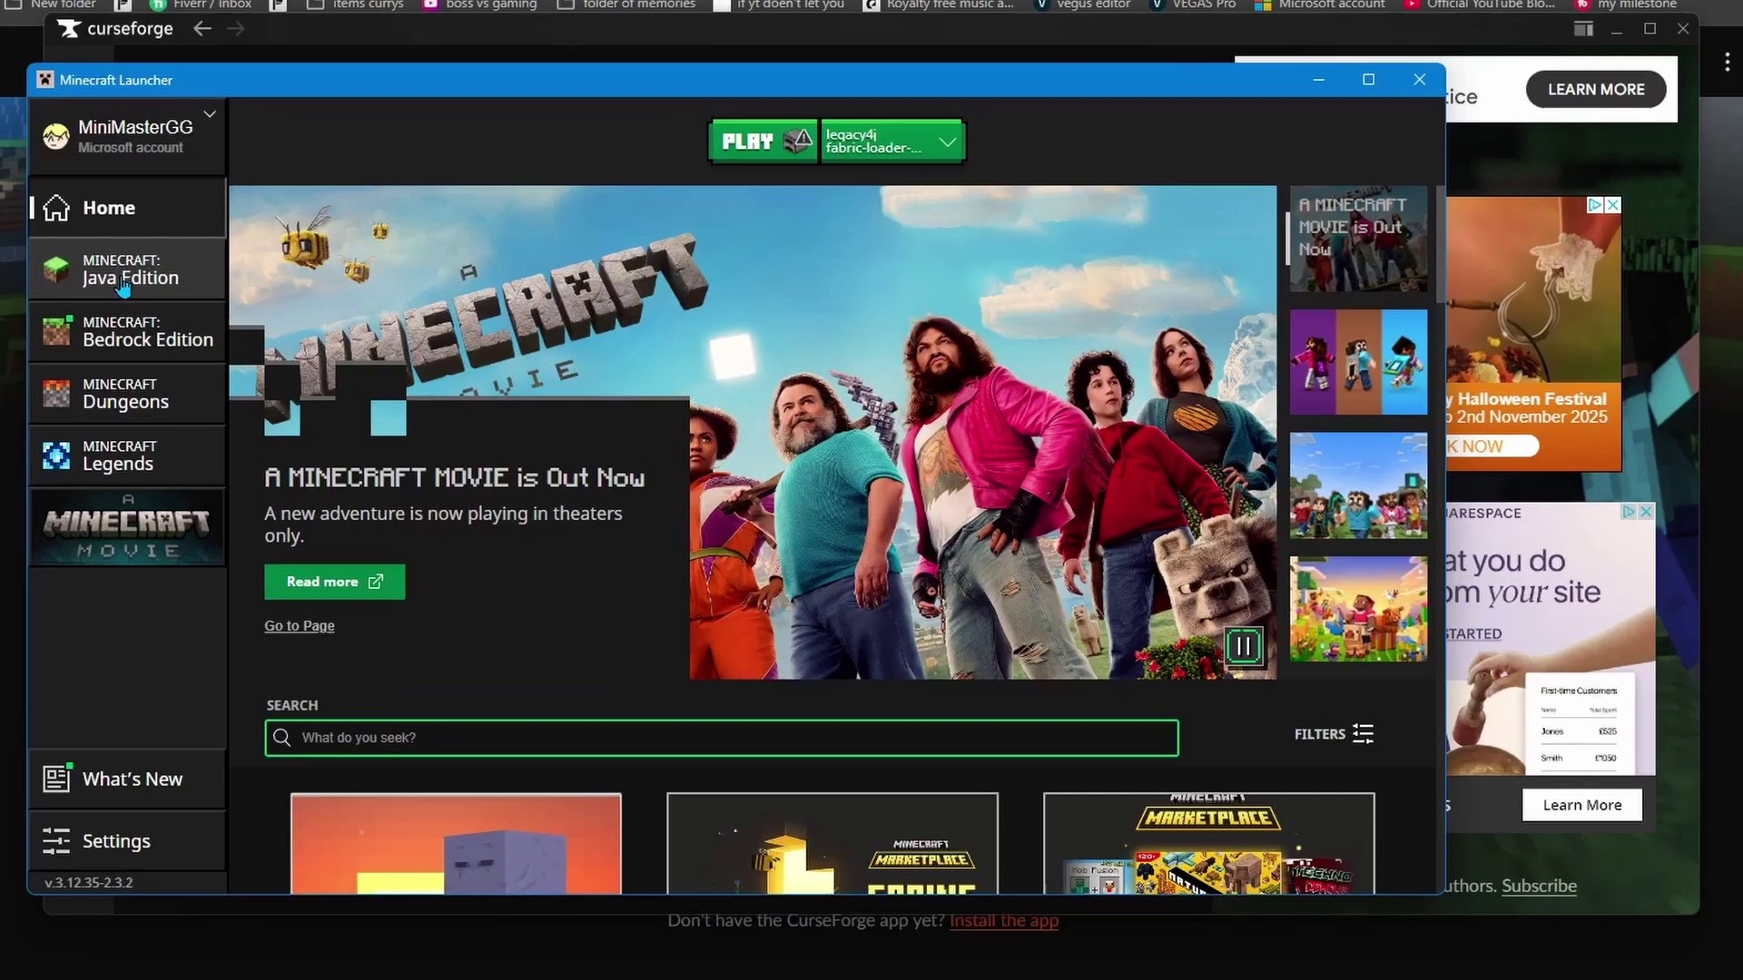
Step: Play the legacy4j installation from Java Edition, accepting the modded warning and firewall prompt
left_click(45, 238)
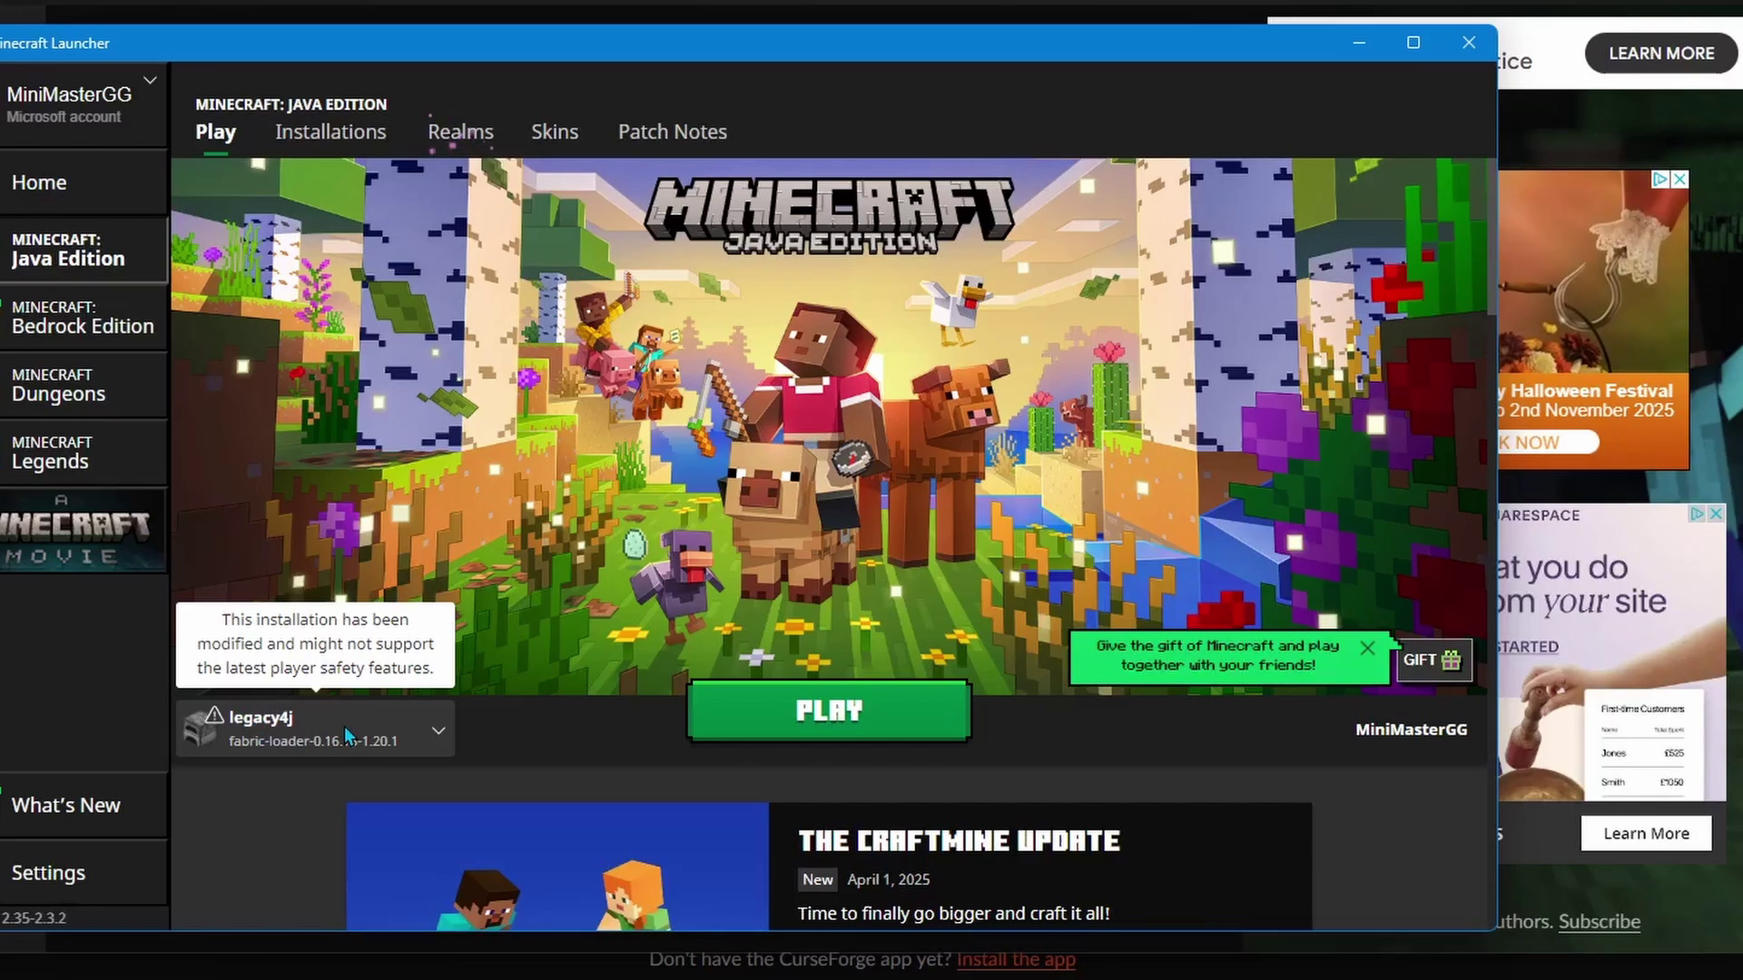
left_click(707, 710)
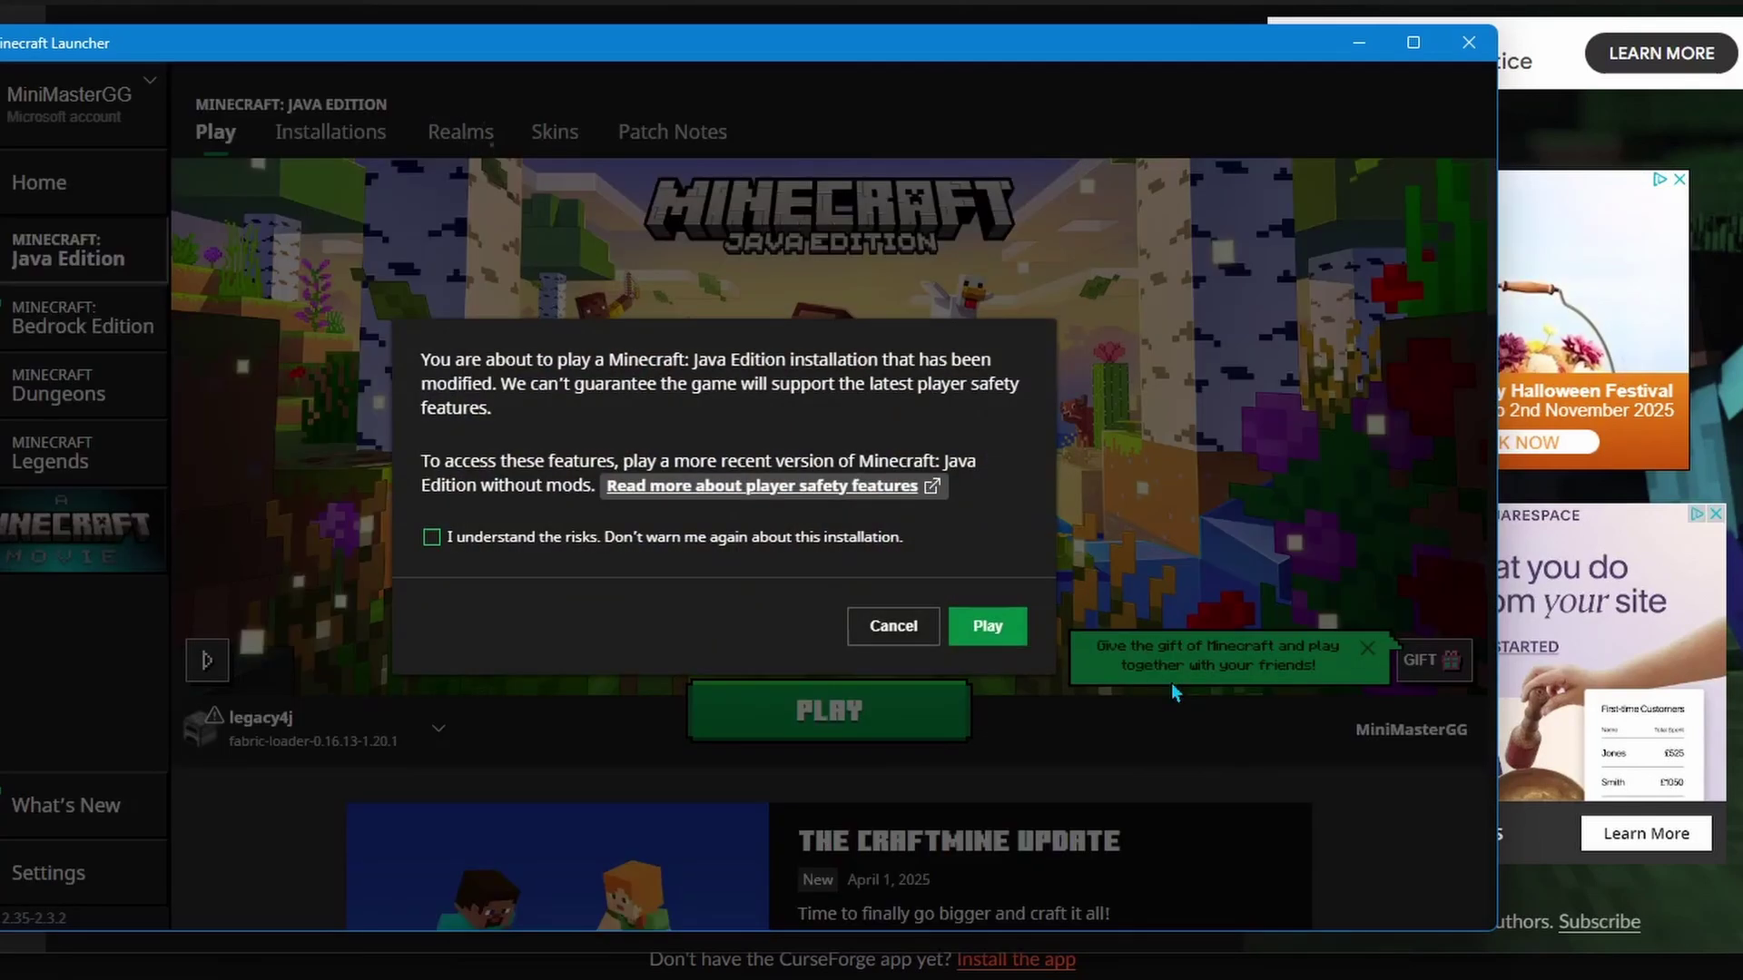
left_click(989, 626)
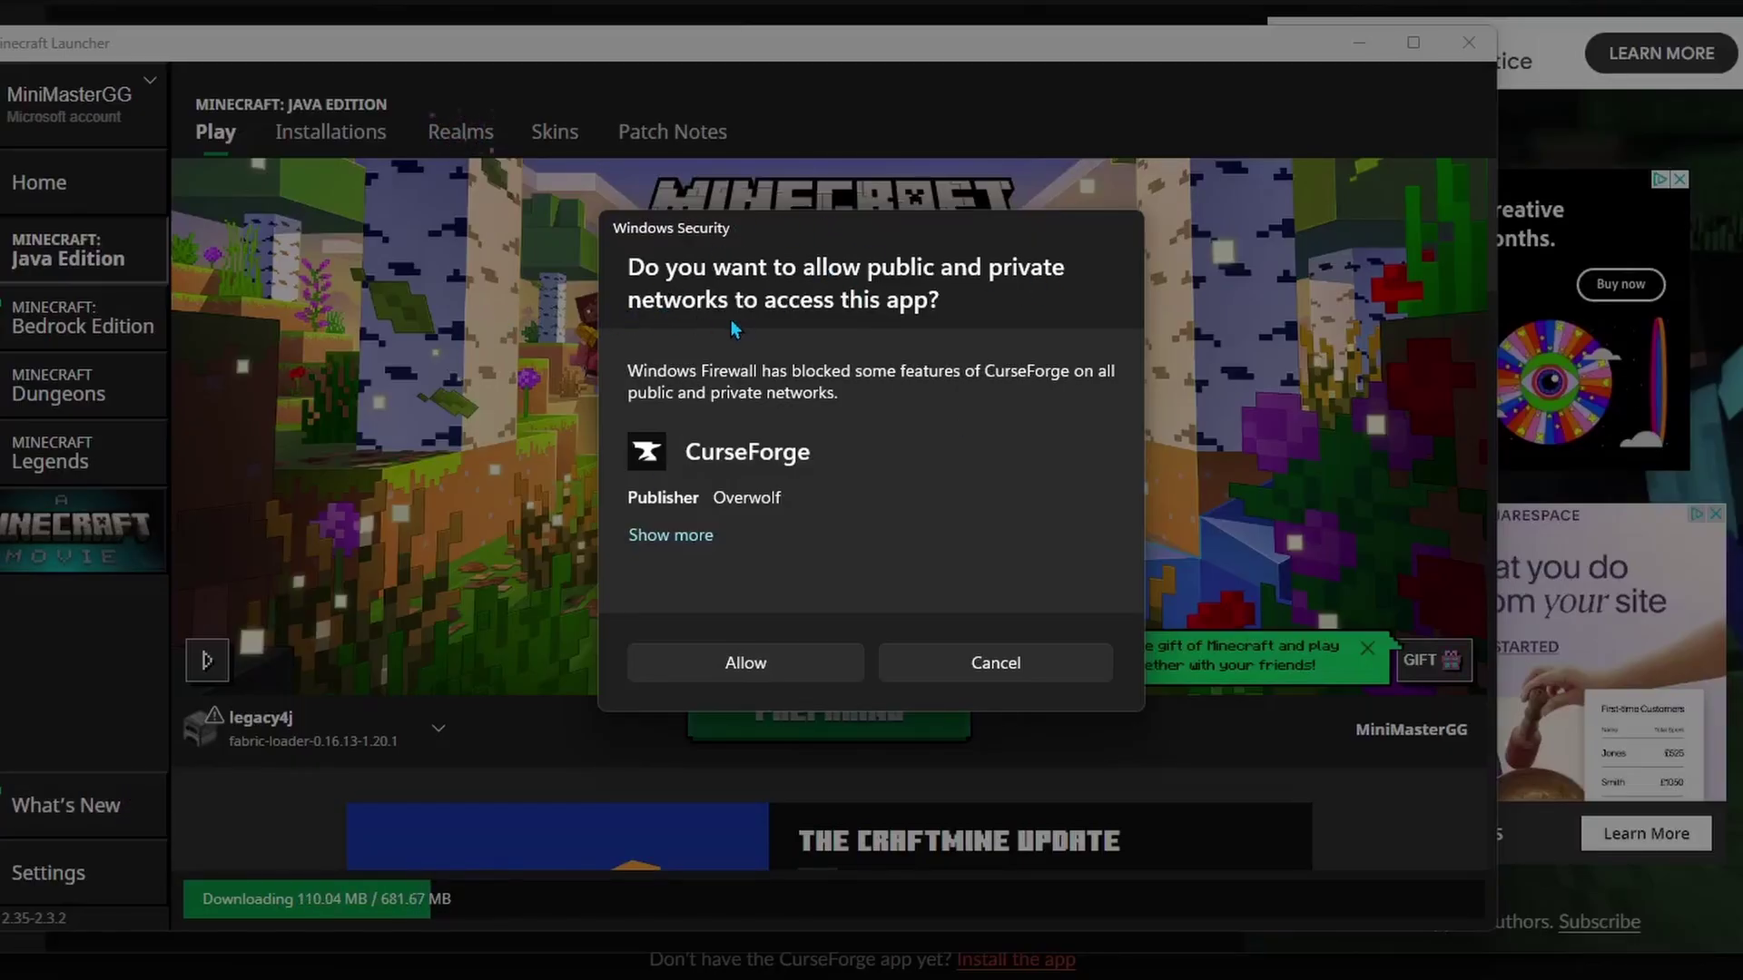
left_click(737, 668)
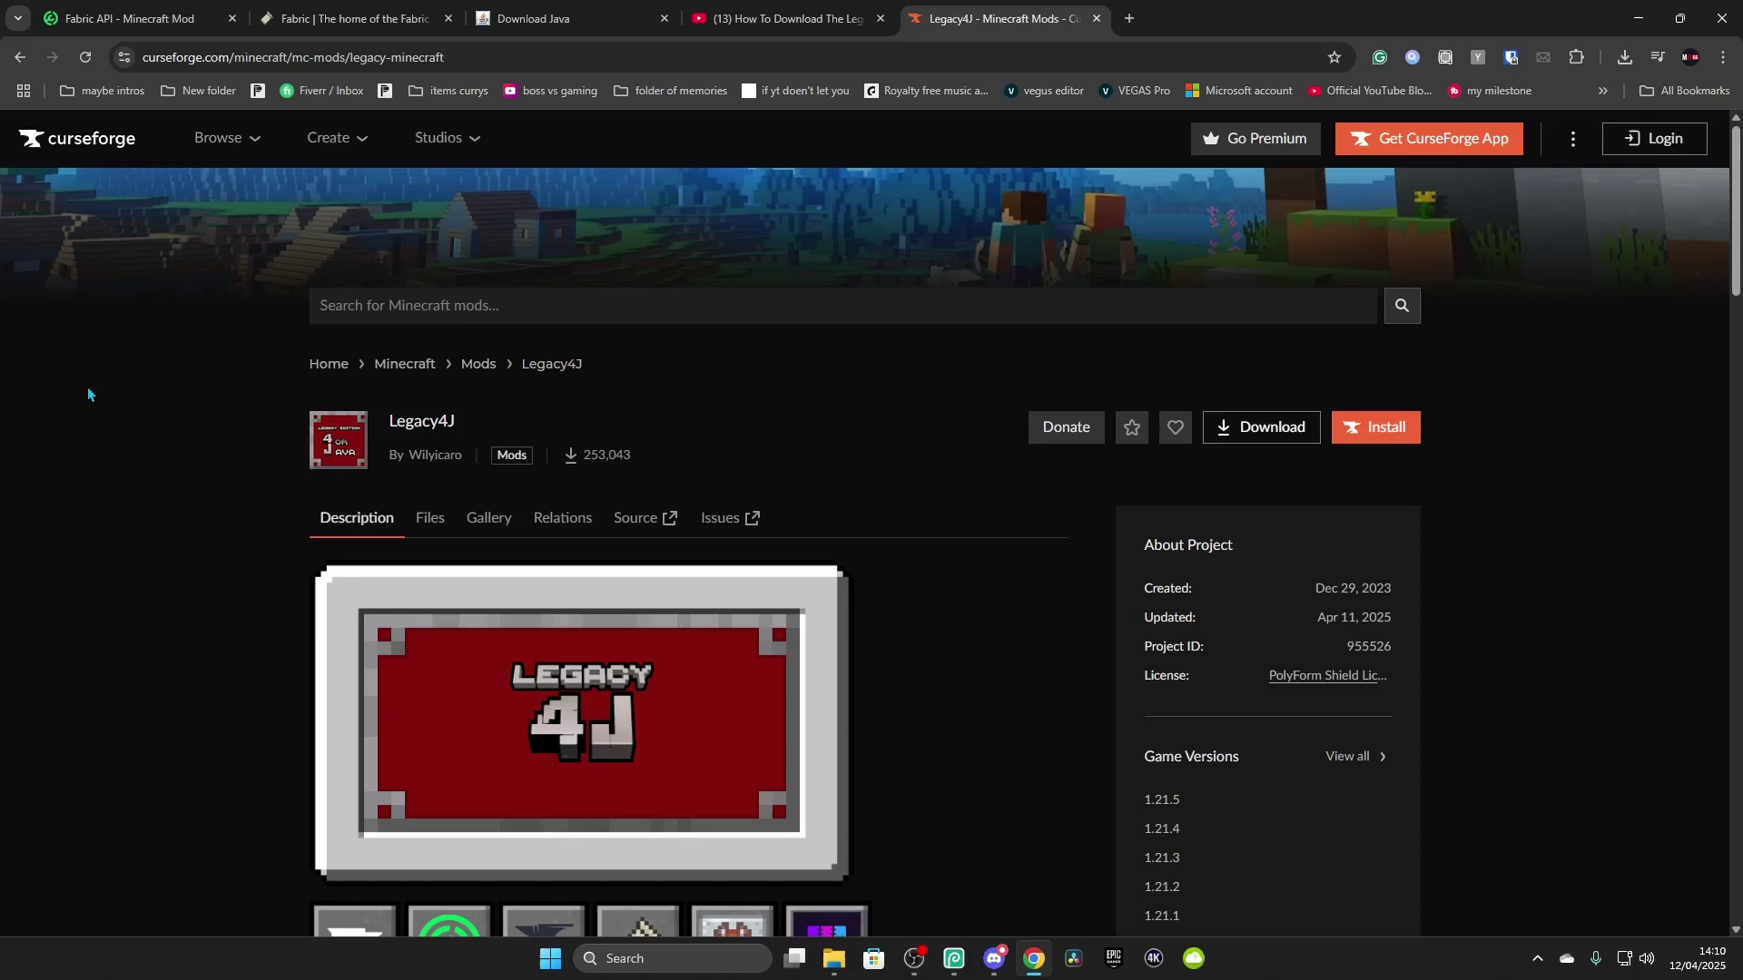
Step: Look over the Legacy4J files and description, moving its tab further left among the tabs
left_click(432, 517)
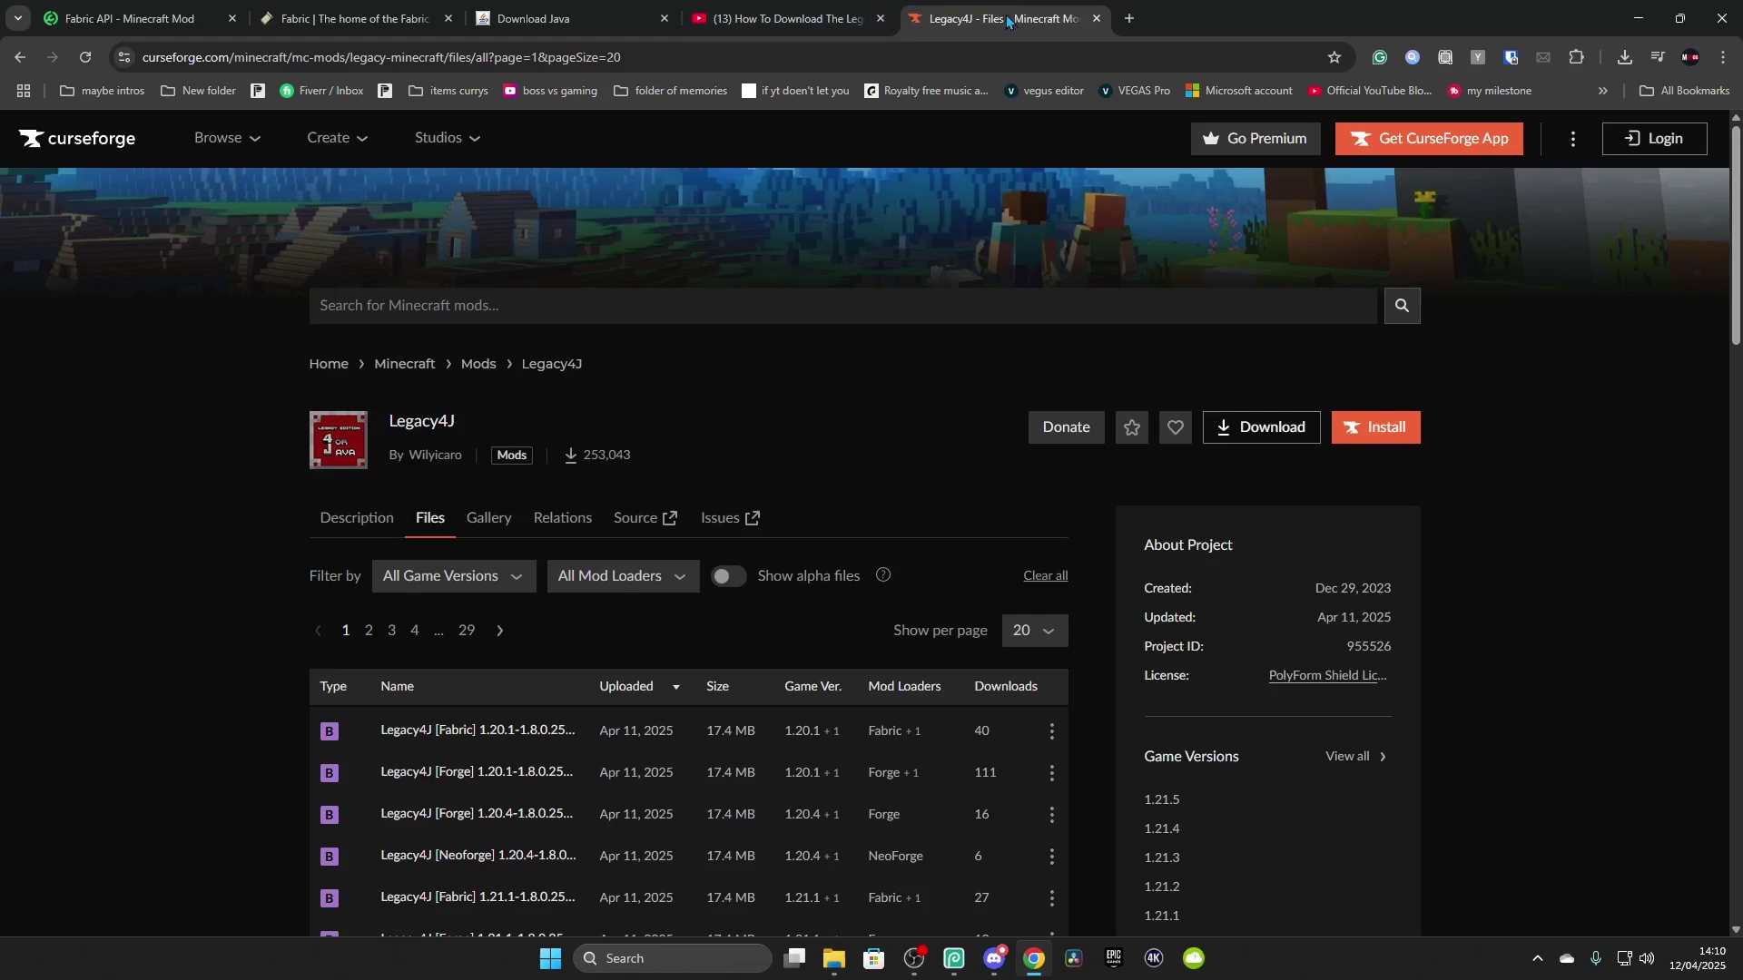
left_click_drag(1007, 20, 363, 20)
left_click(350, 530)
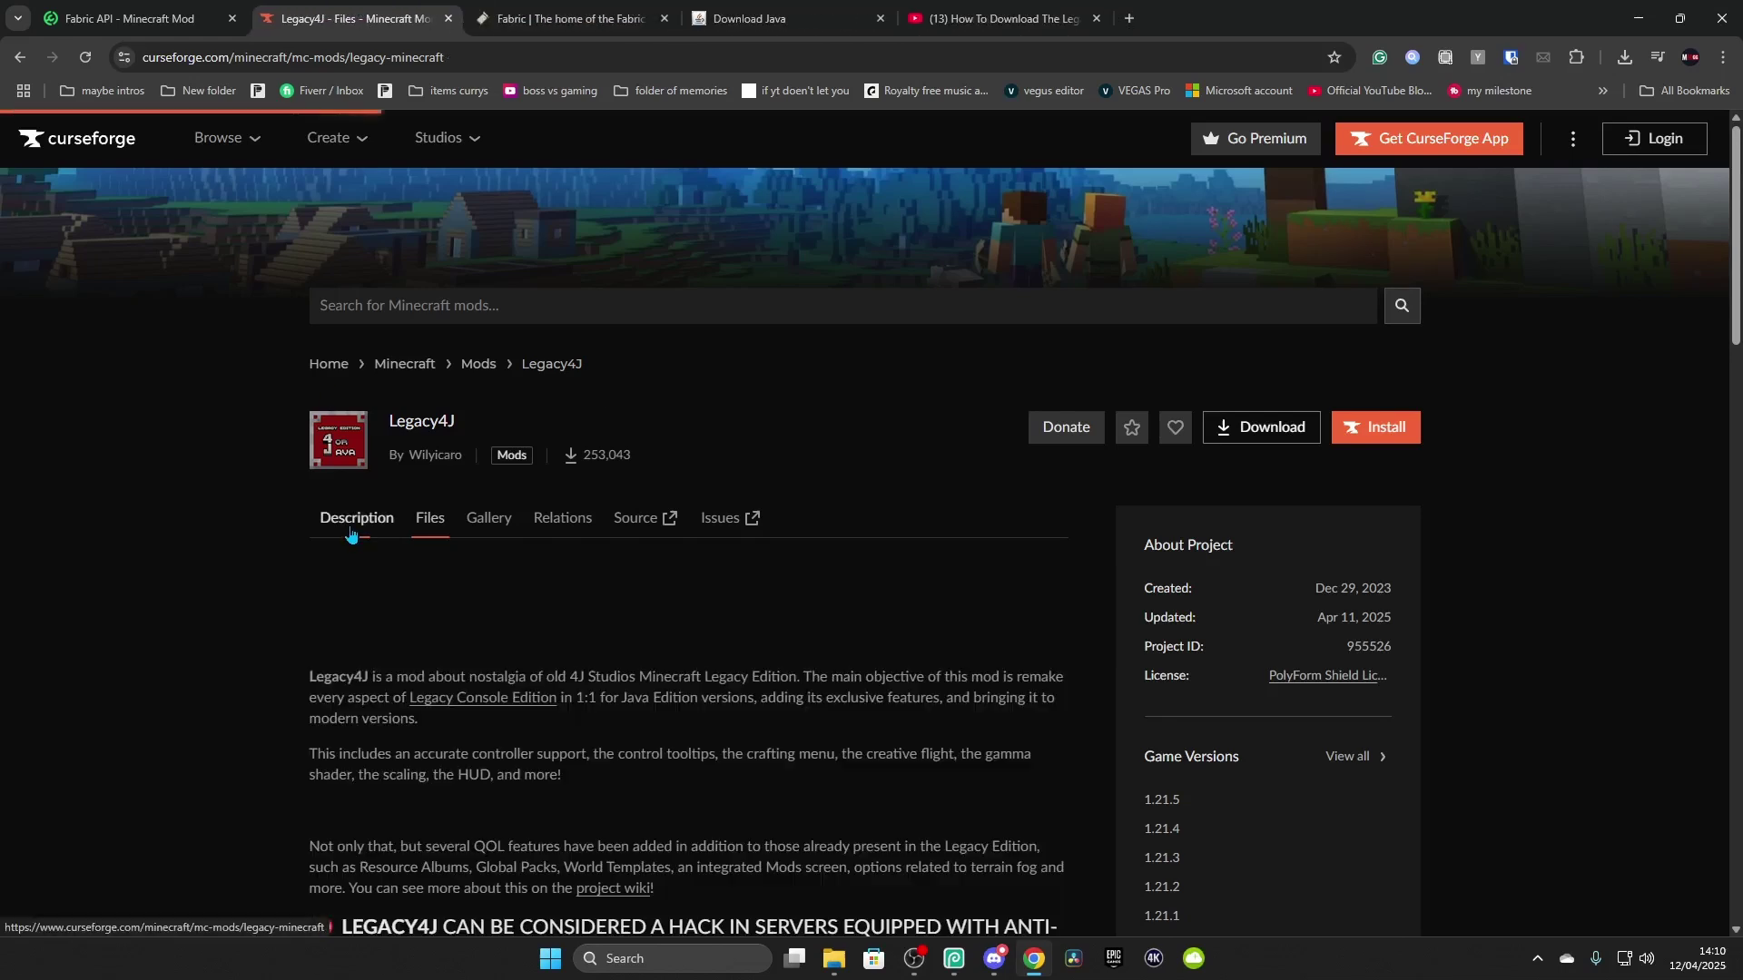
scroll(340, 499, "down", 15)
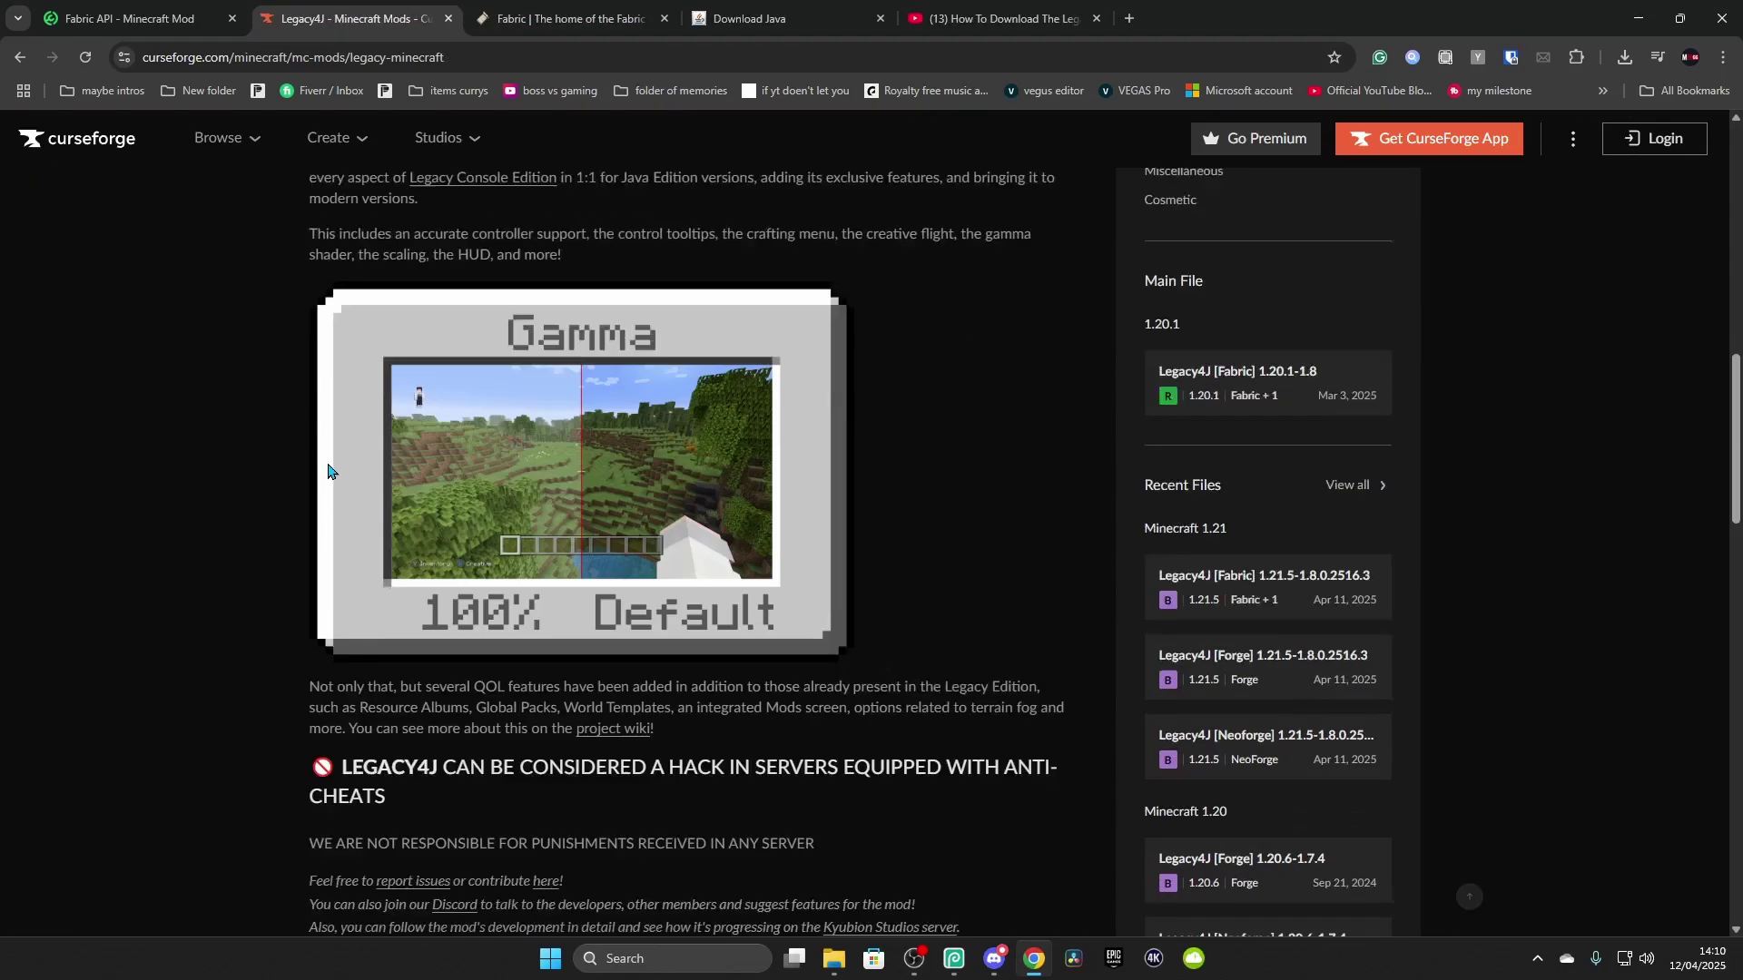
scroll(328, 470, "down", 2)
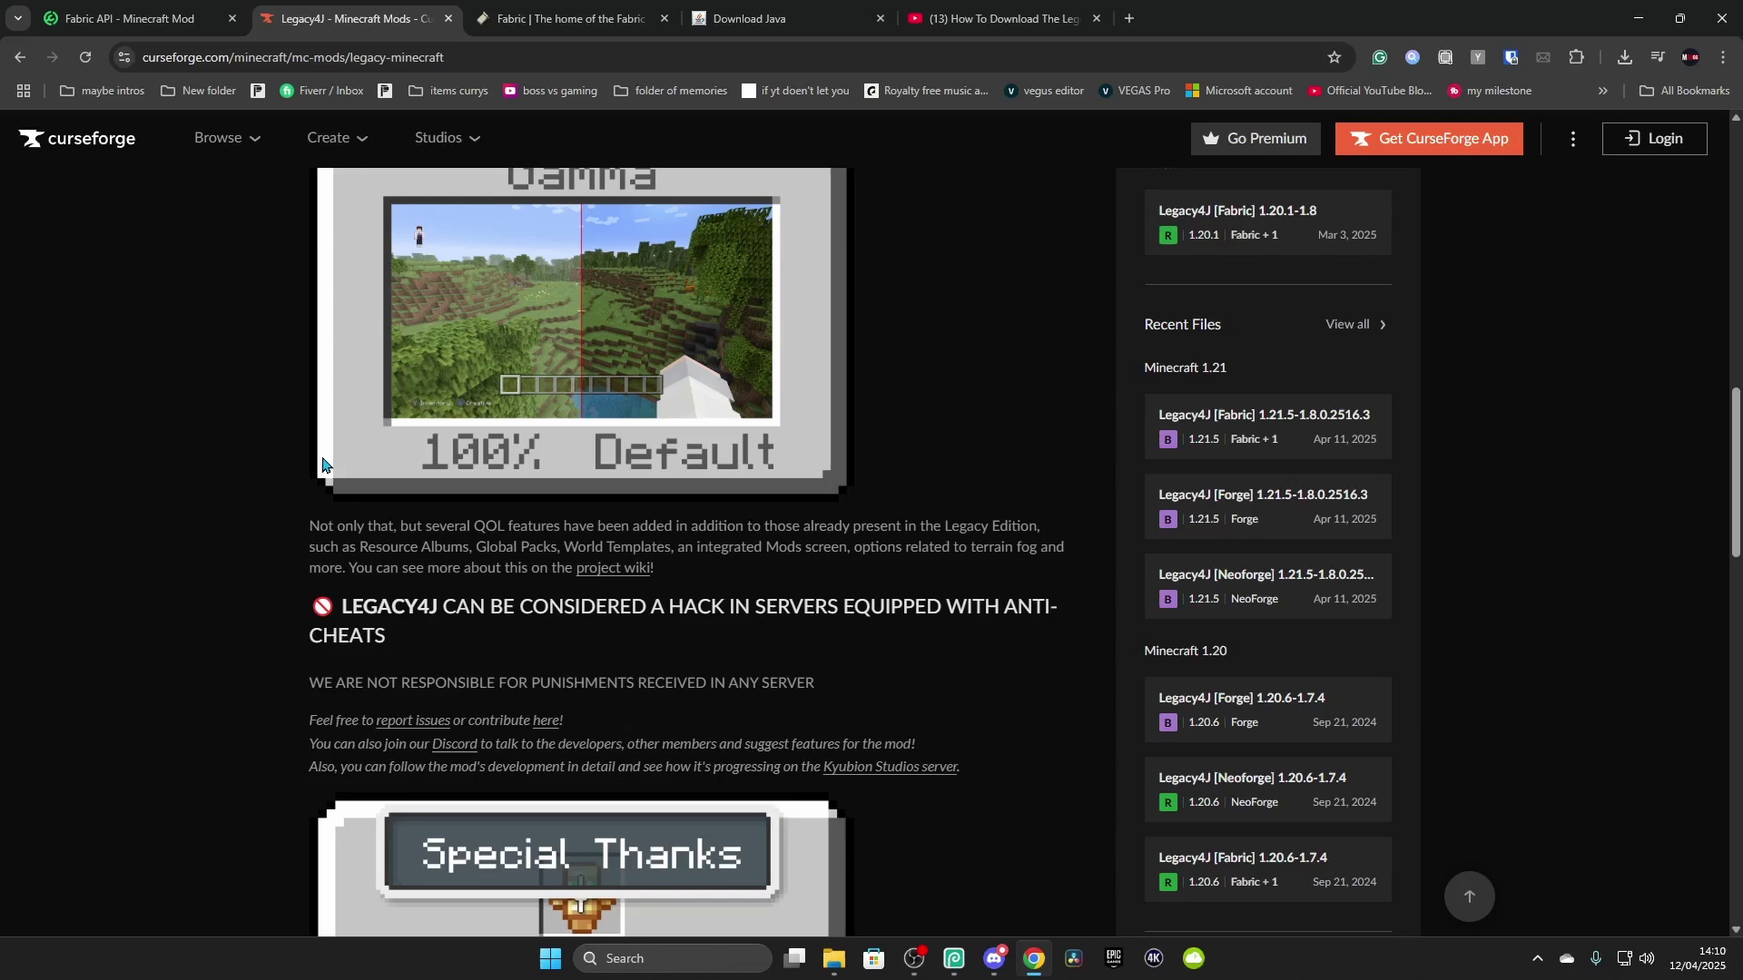
scroll(367, 470, "down", 8)
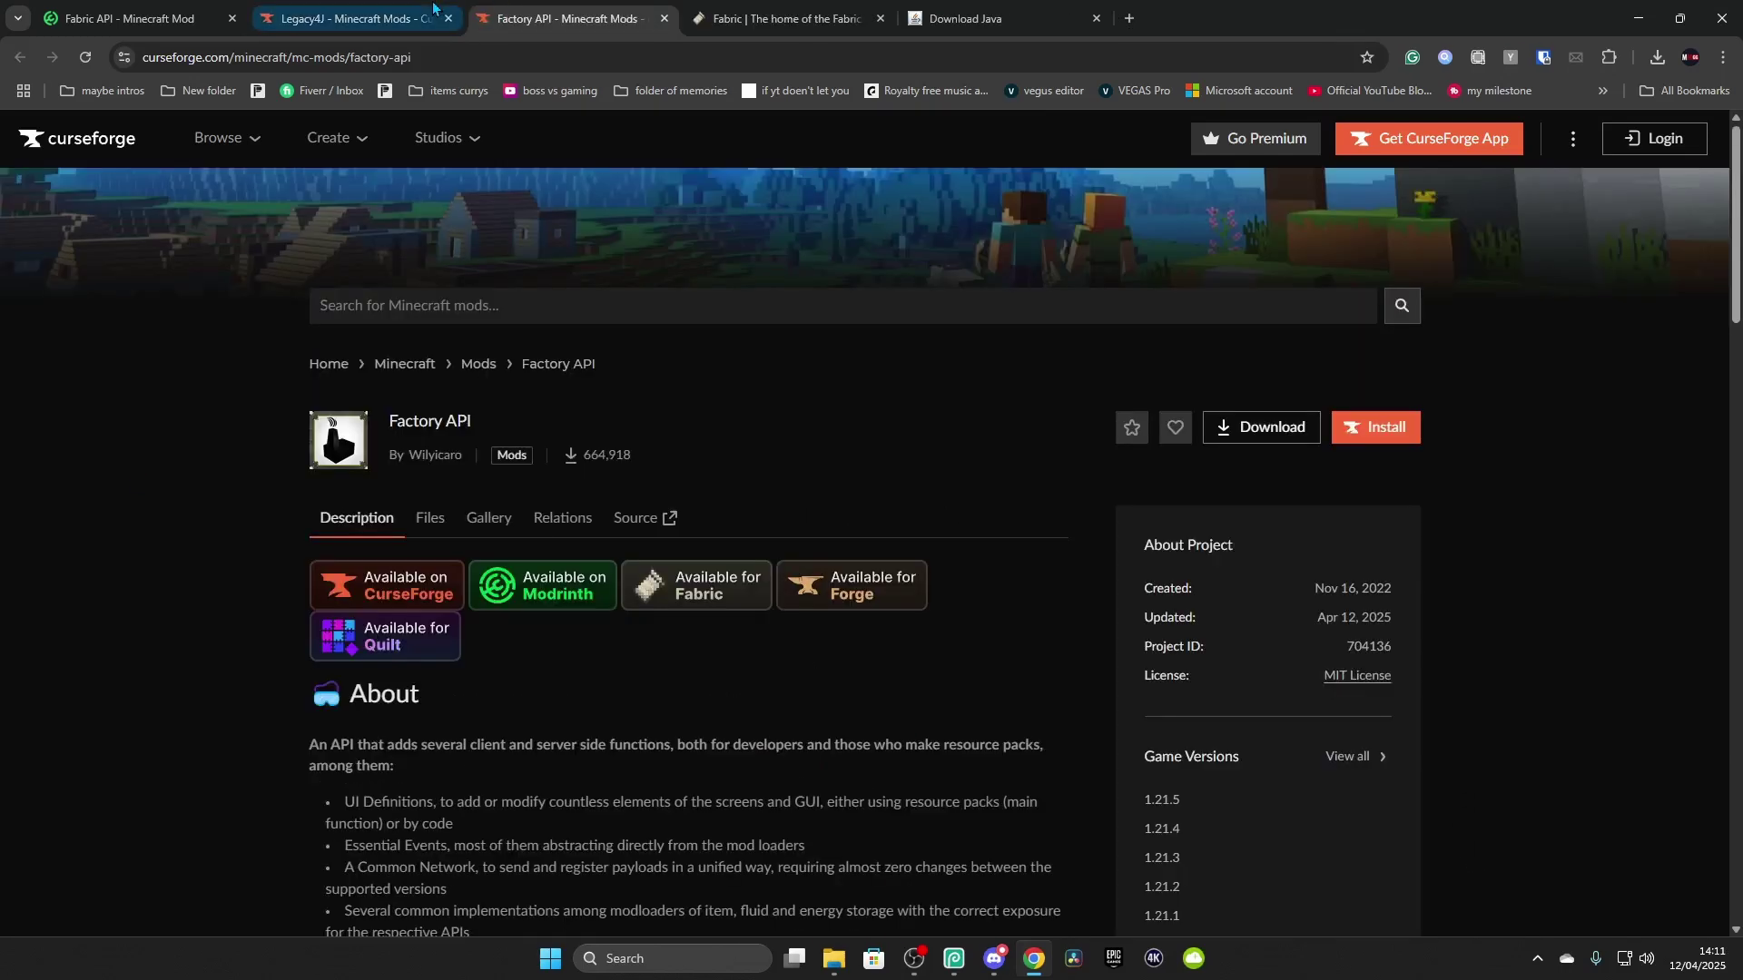
left_click(349, 19)
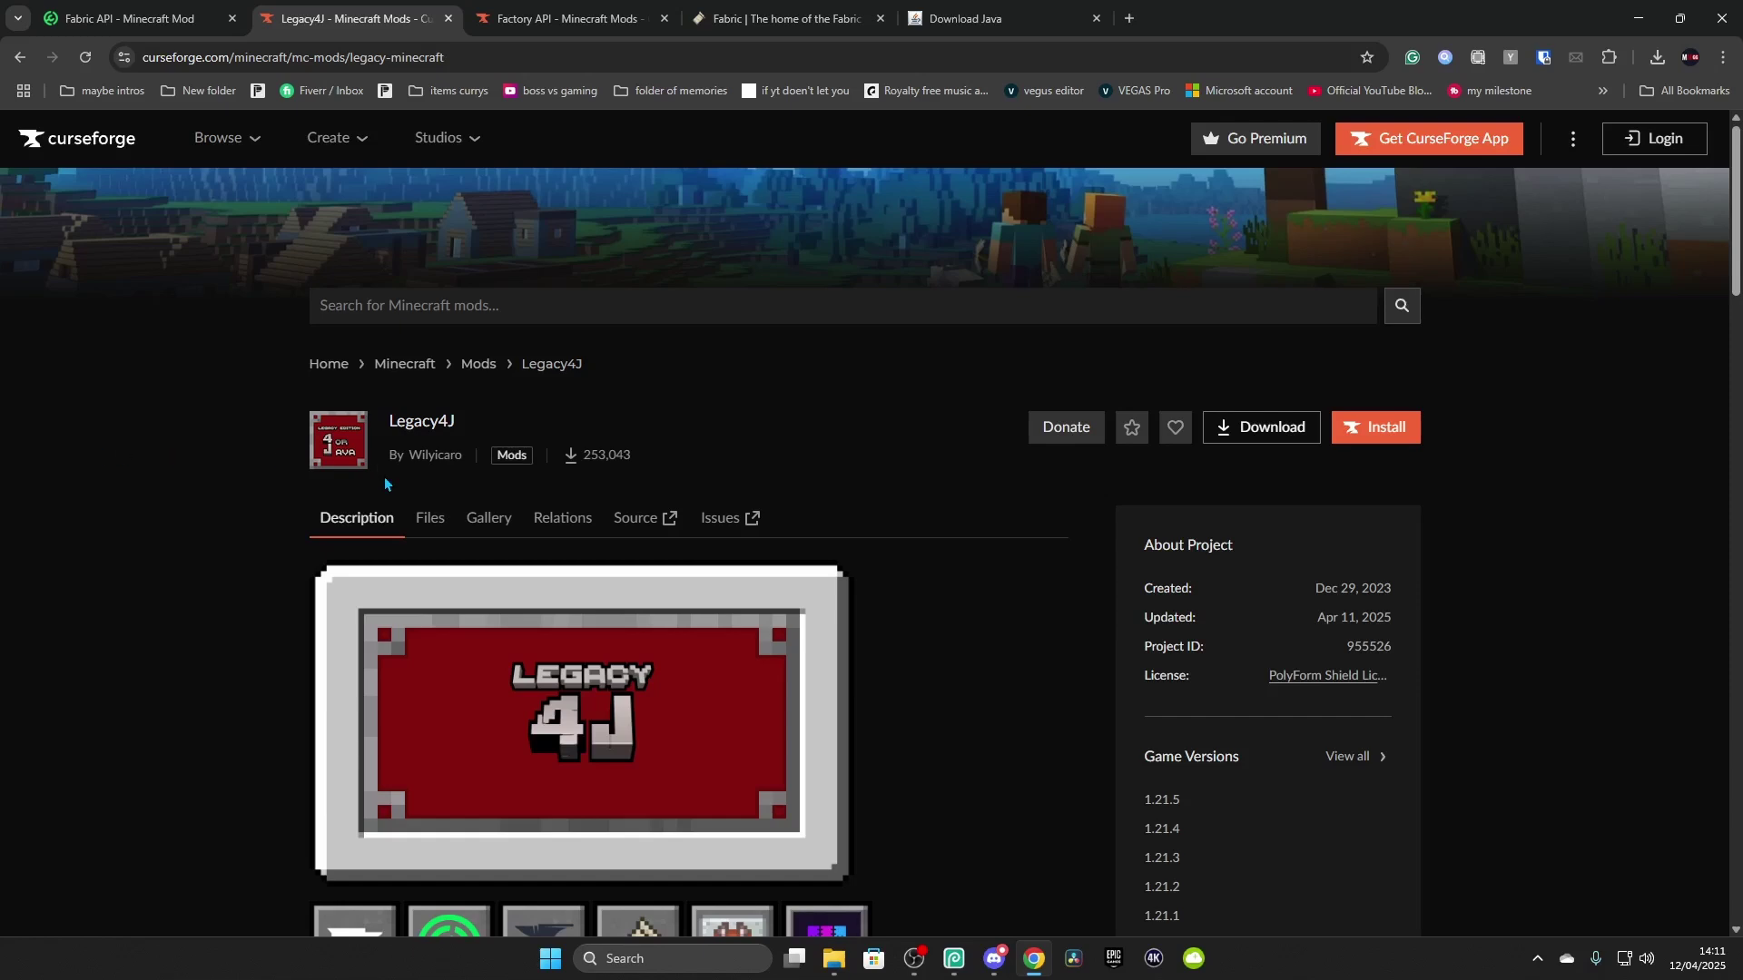
Step: Download the newest Legacy4J file filtered to Minecraft 1.21.5 and Fabric
left_click(422, 513)
scroll(557, 479, "down", 3)
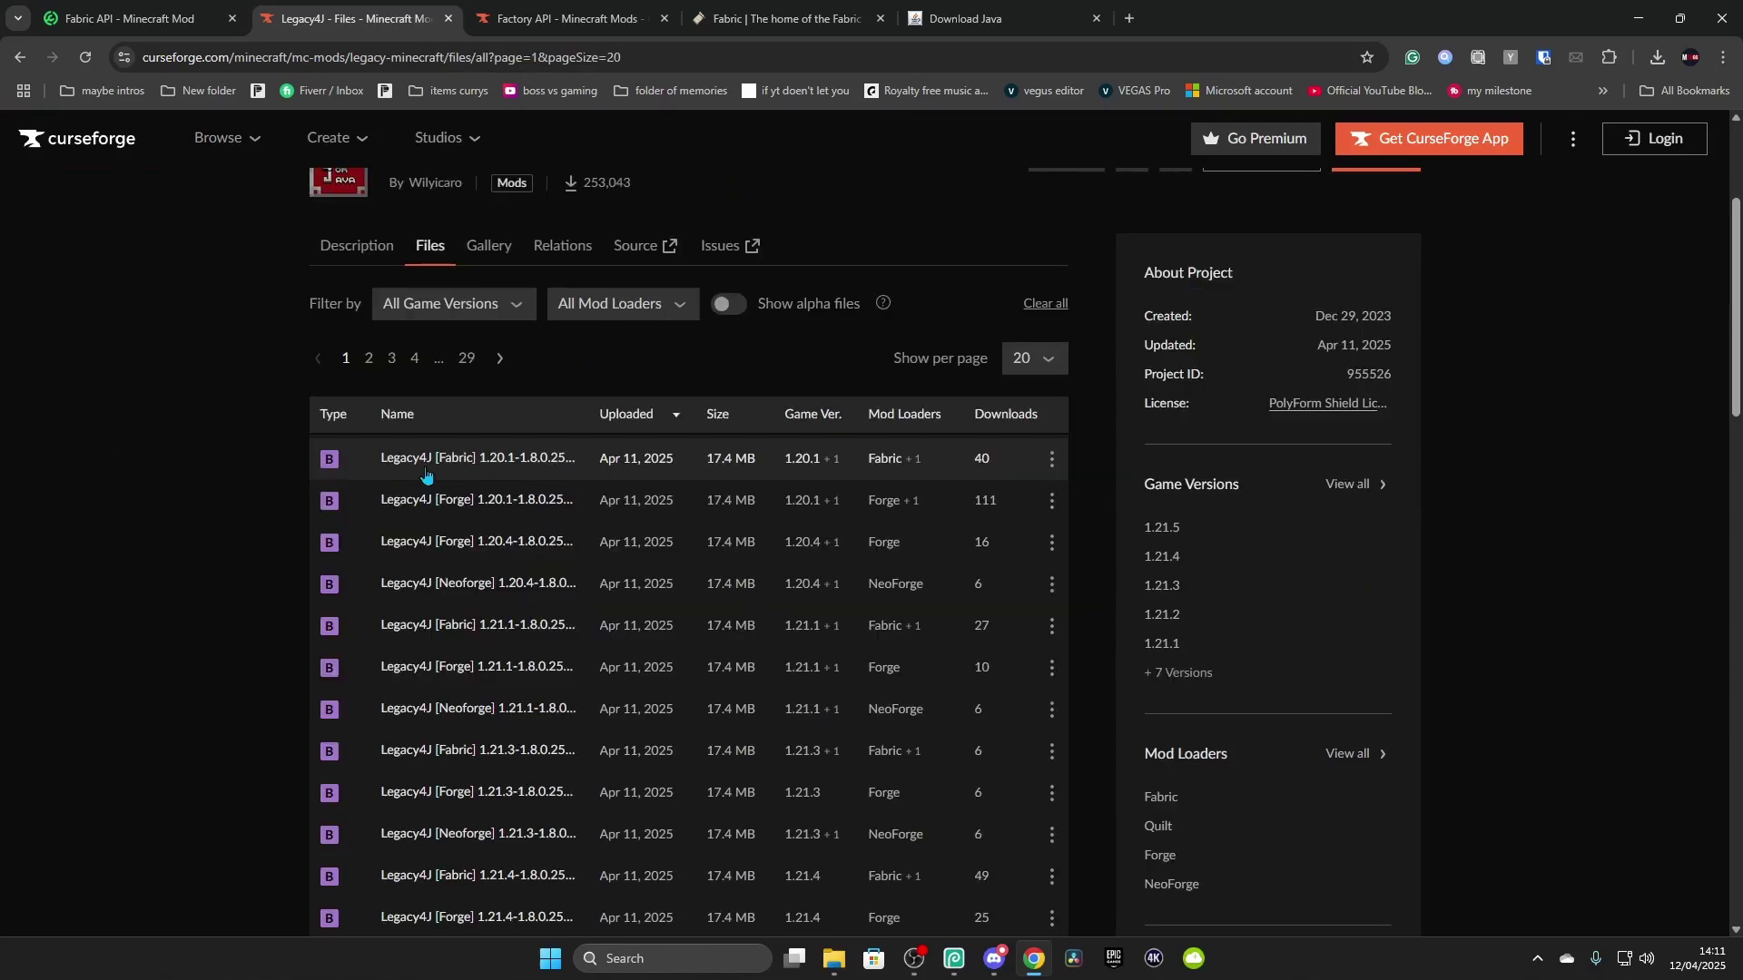
left_click(492, 309)
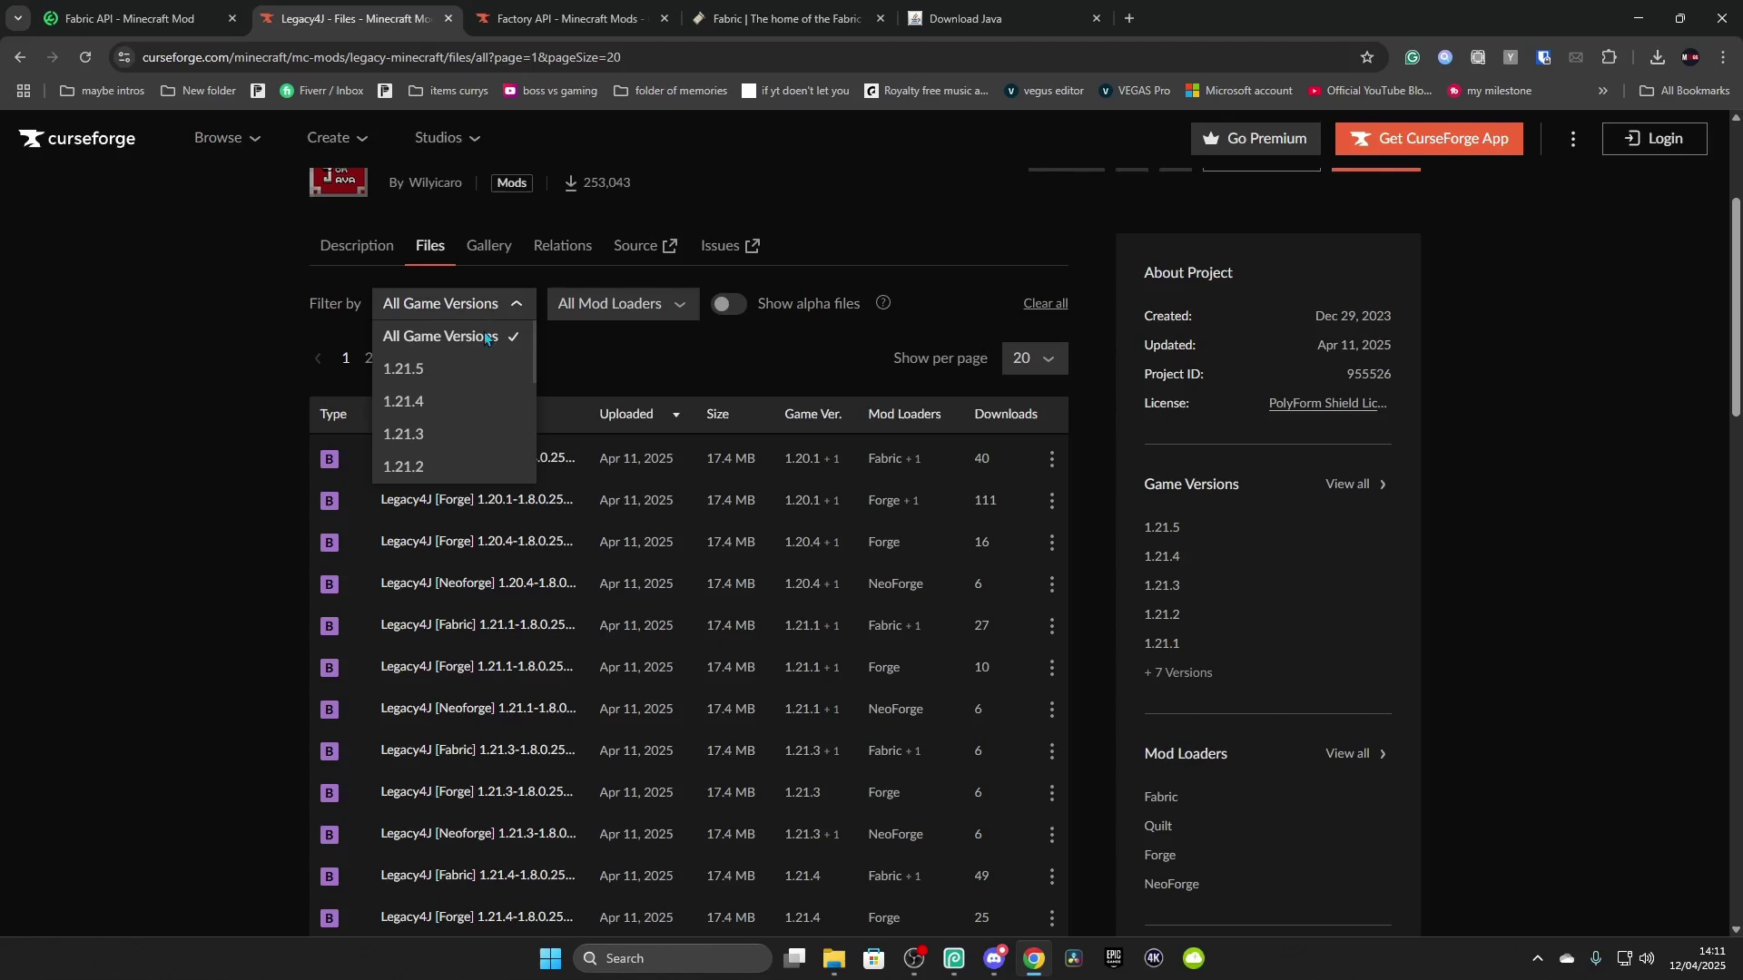
left_click(411, 372)
left_click(574, 309)
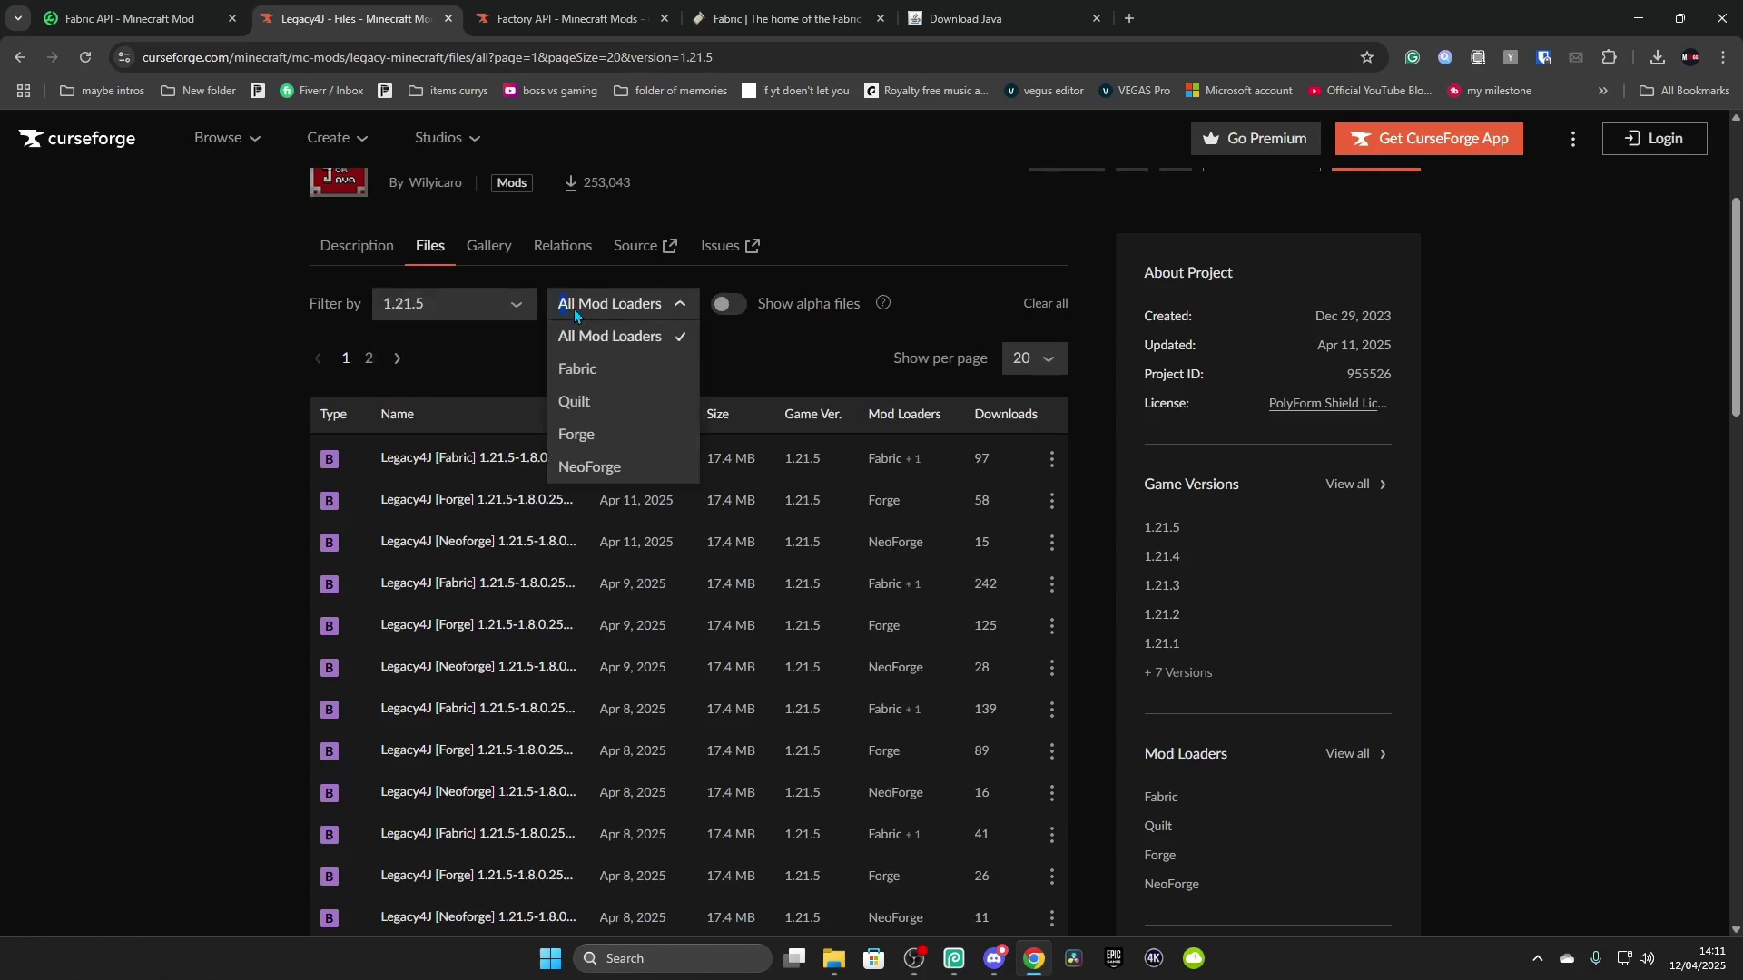
left_click(585, 369)
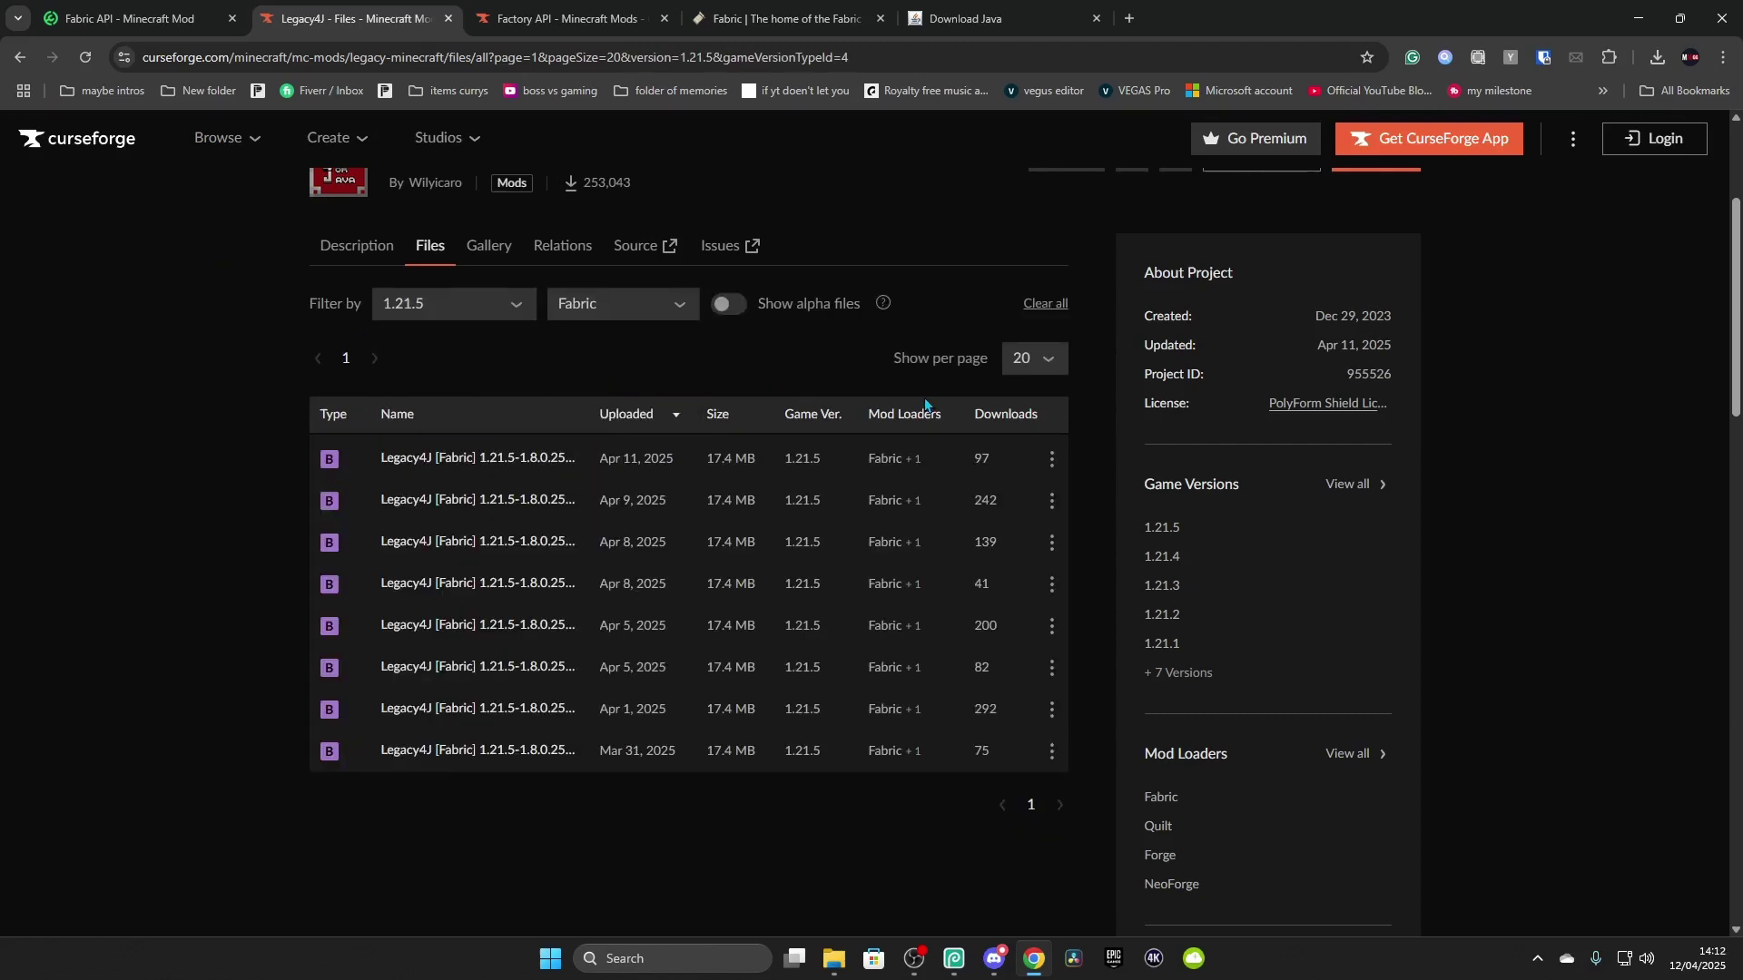
left_click(1052, 459)
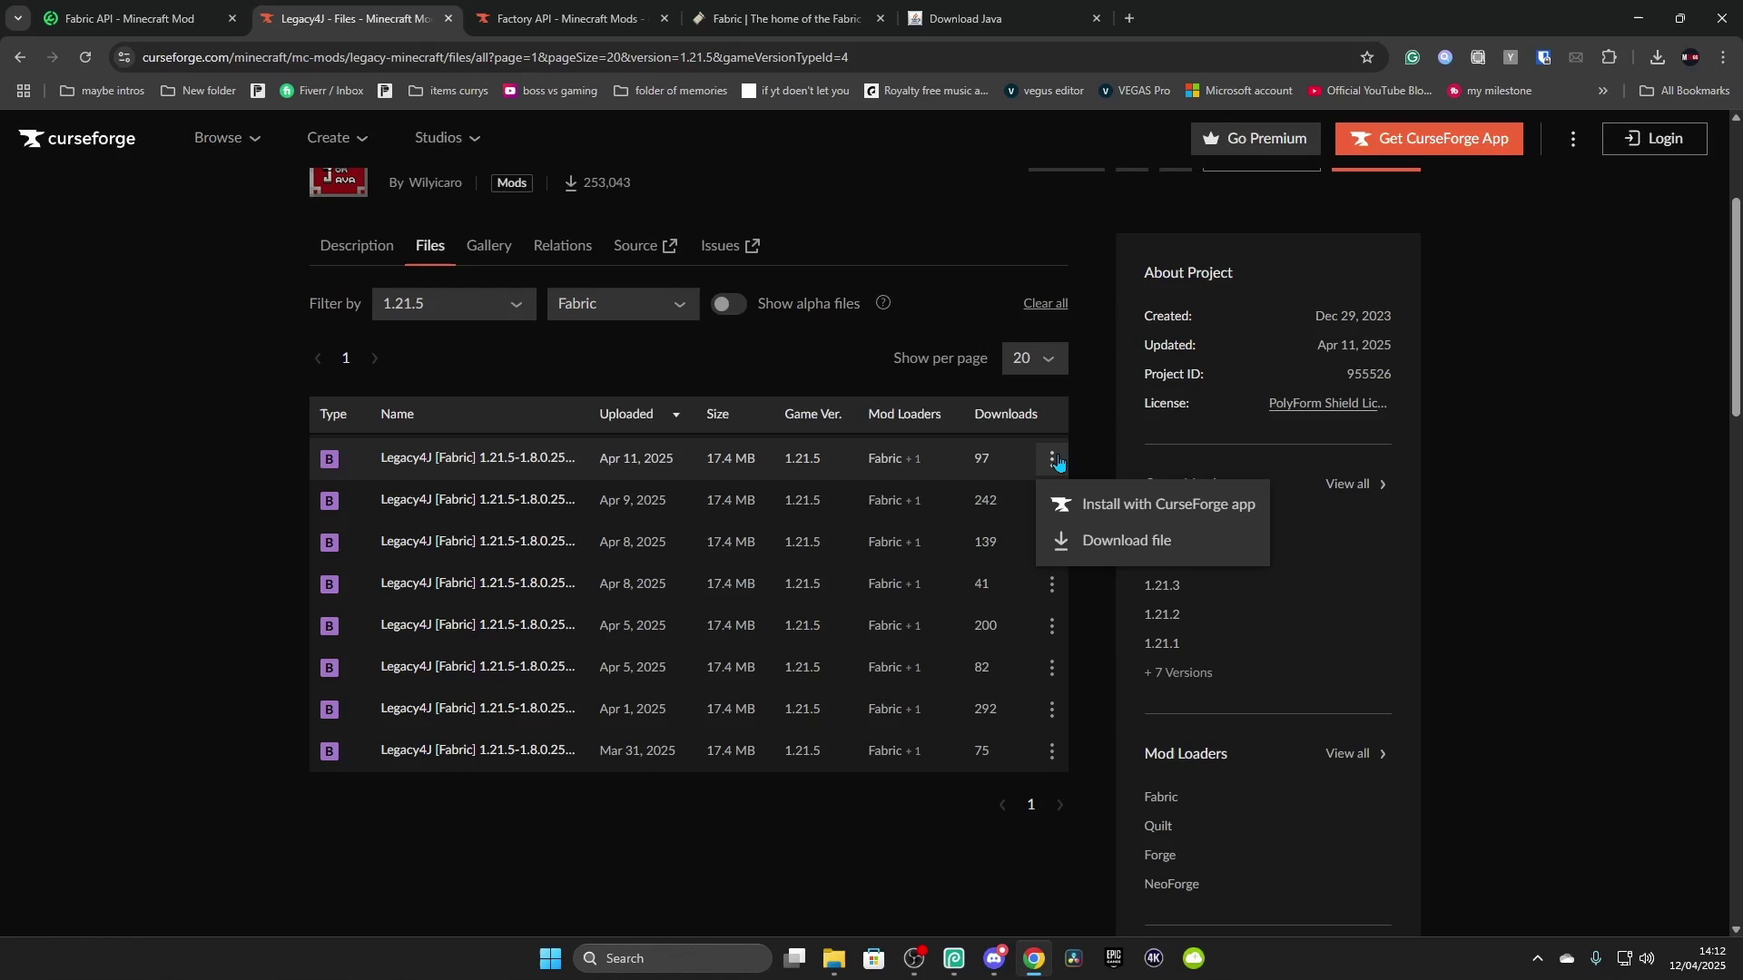
left_click(1122, 541)
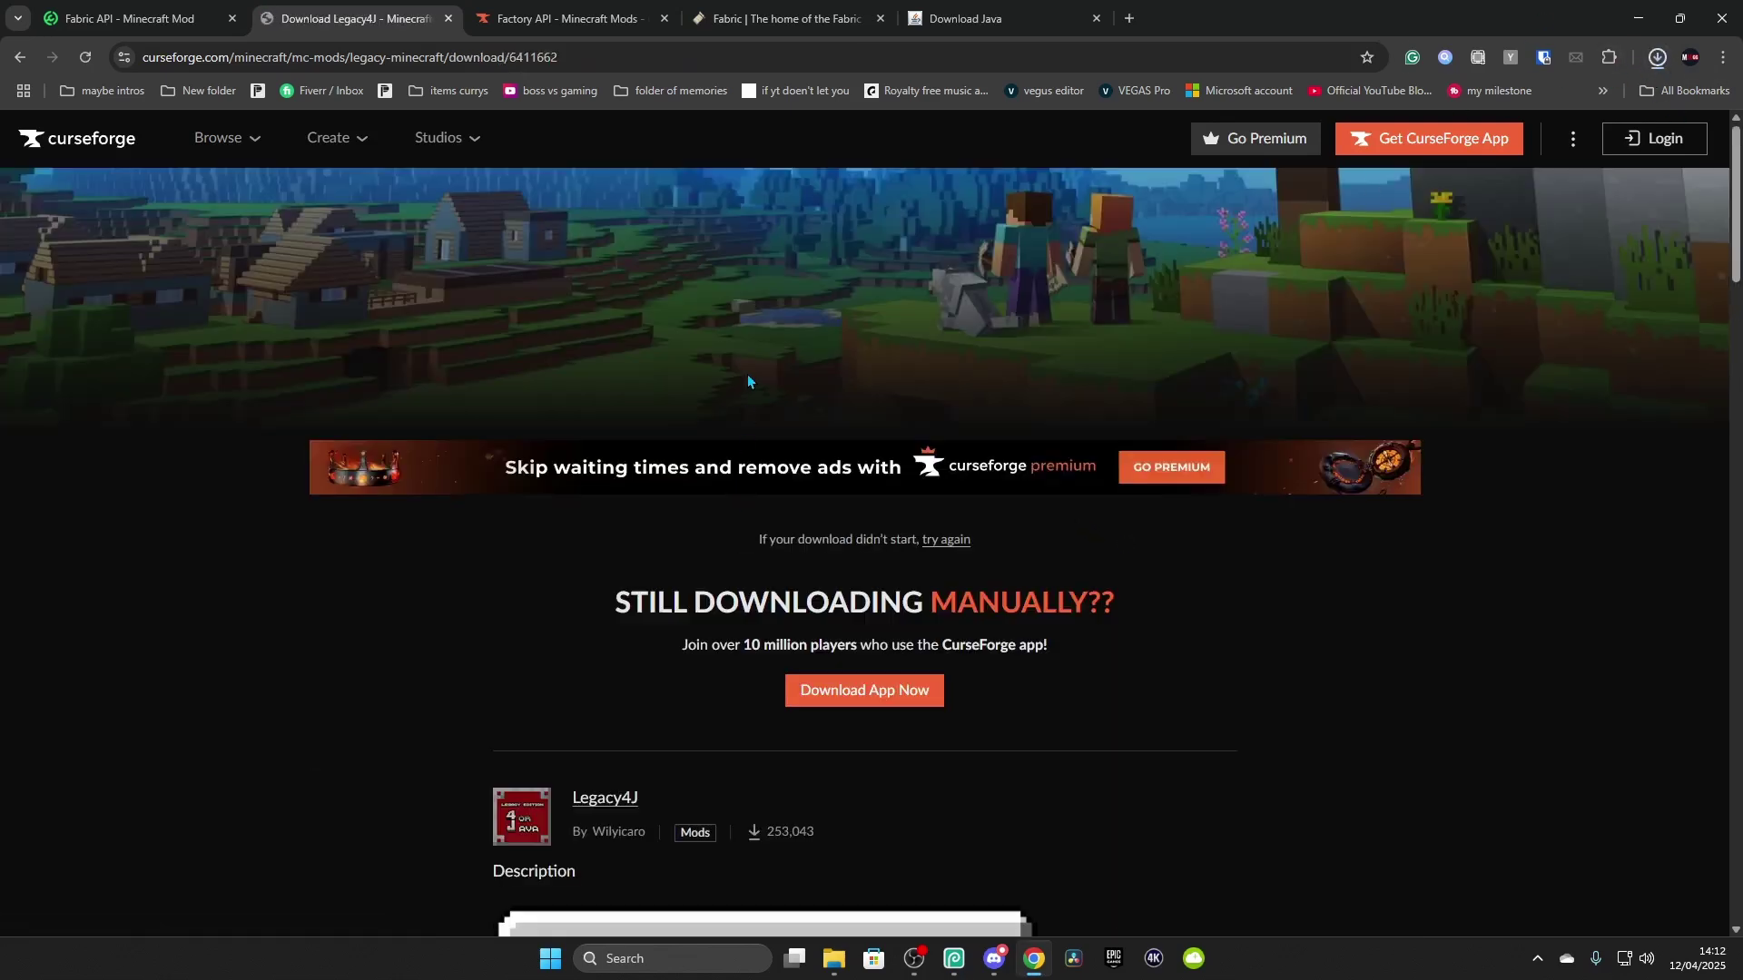
key("ctrl+Tab")
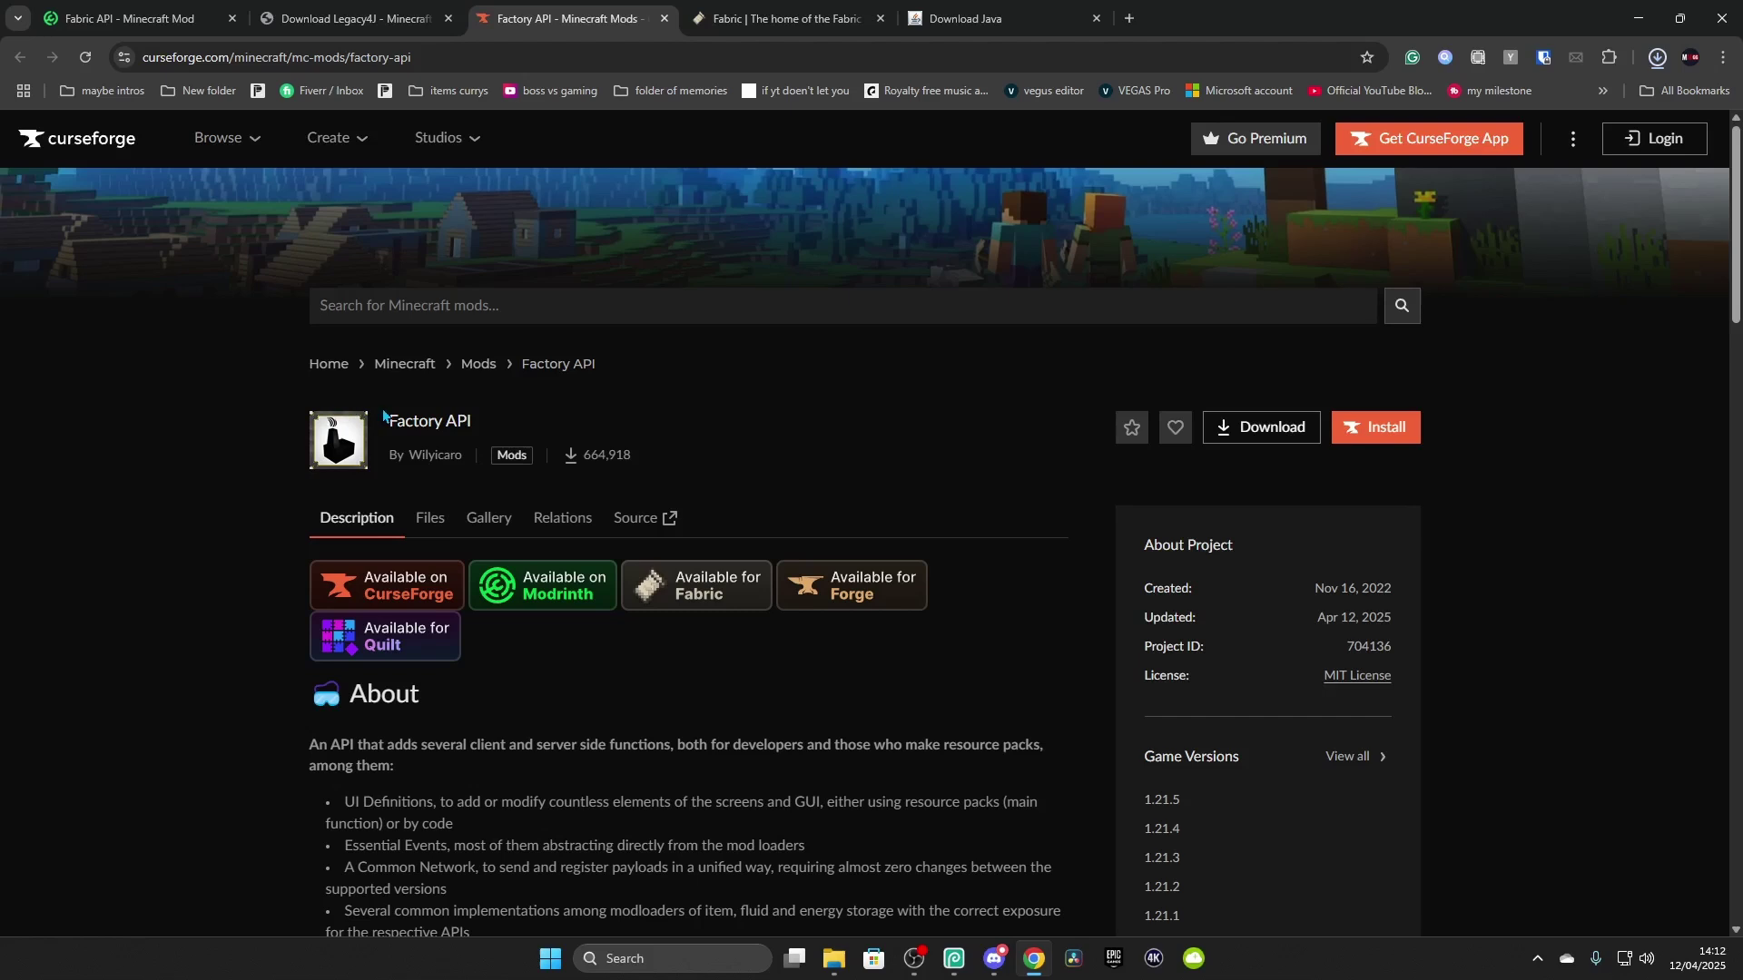
Step: Download the newest Factory API file filtered to Minecraft 1.21.5 and Fabric
left_click(432, 516)
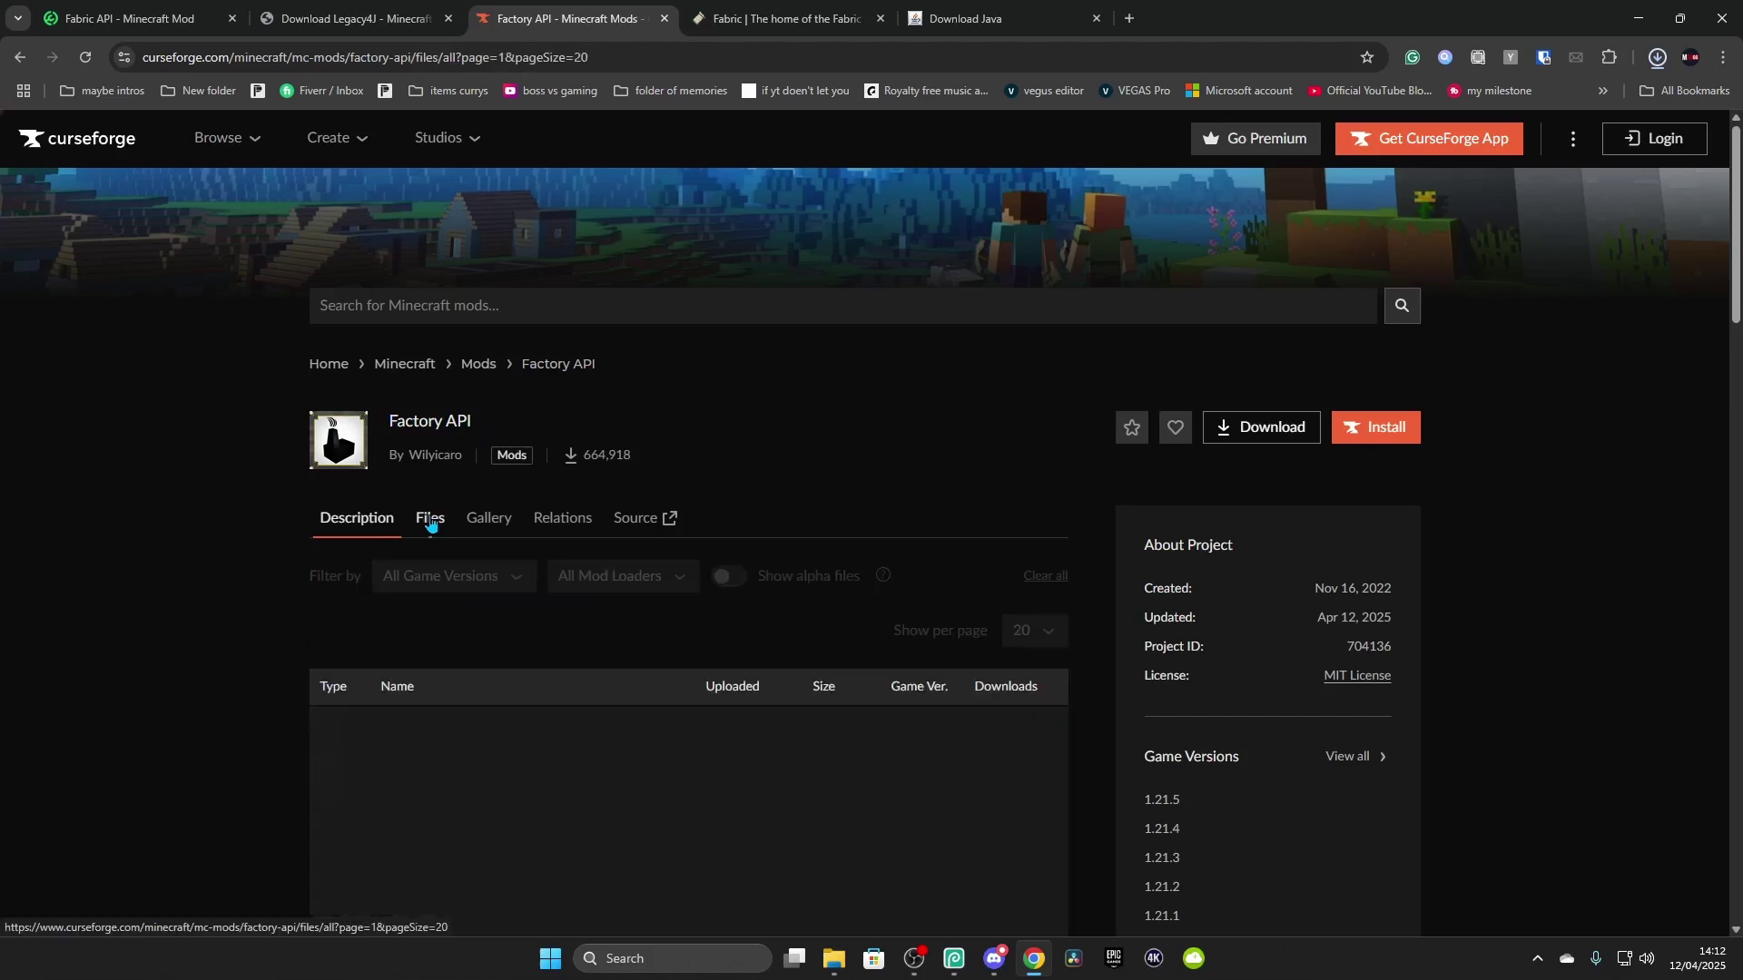
left_click(432, 578)
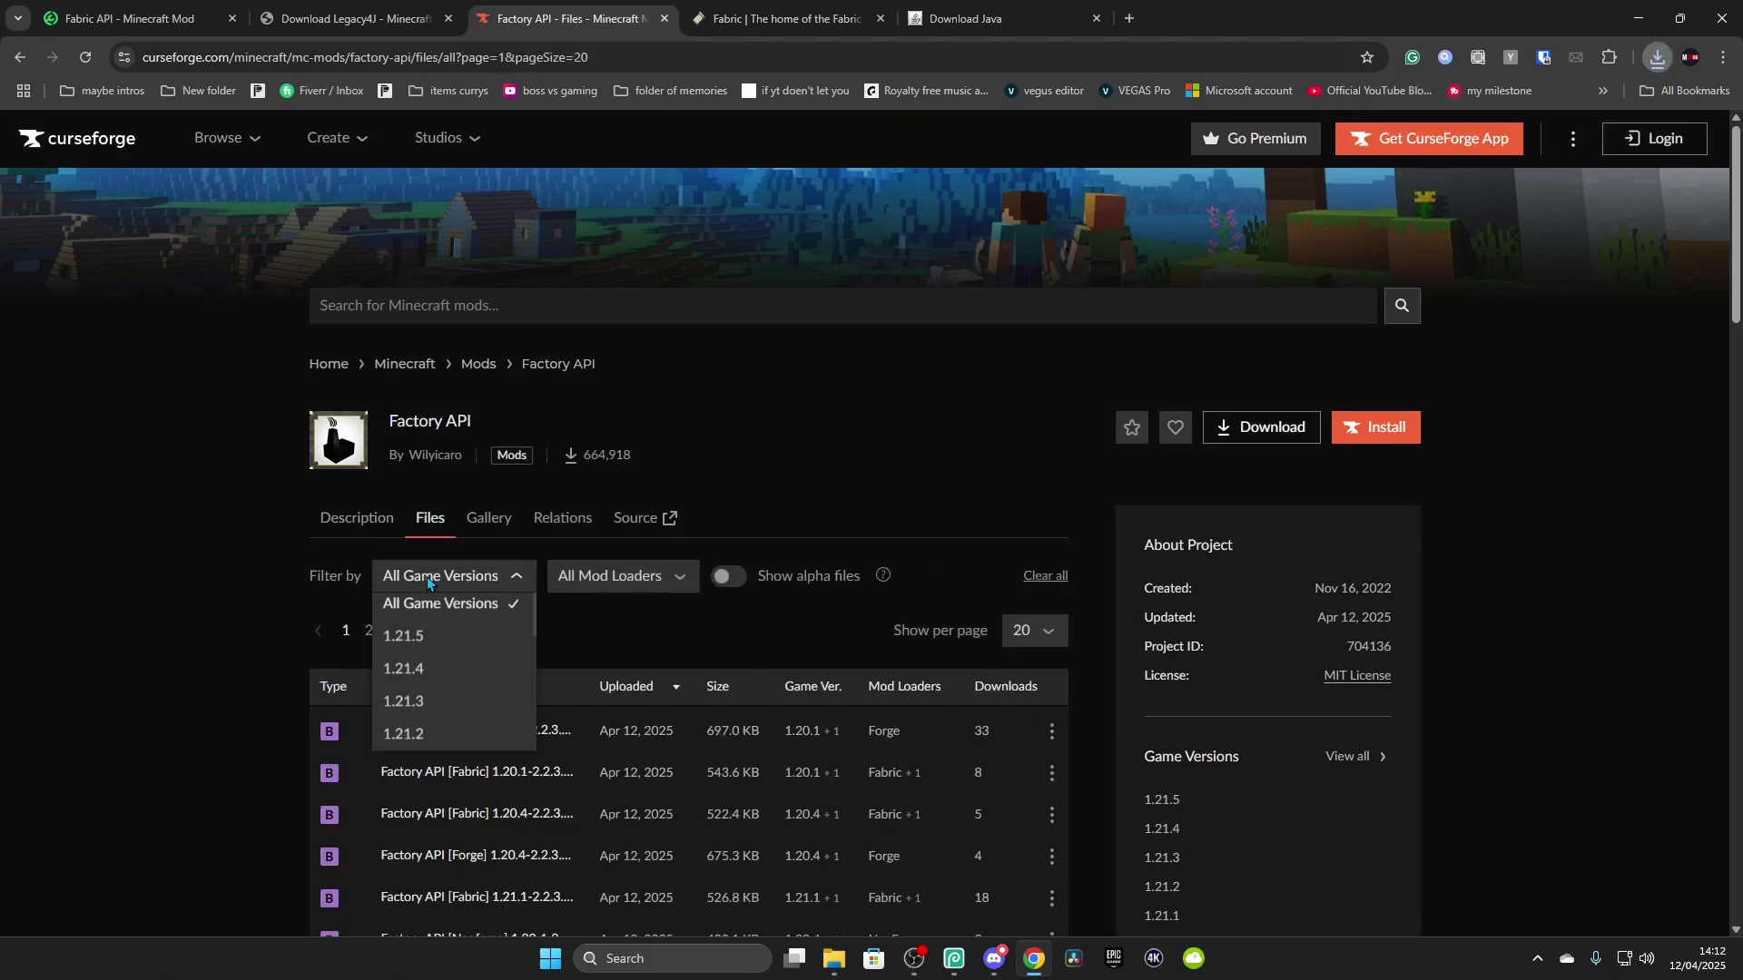
left_click(405, 644)
left_click(567, 584)
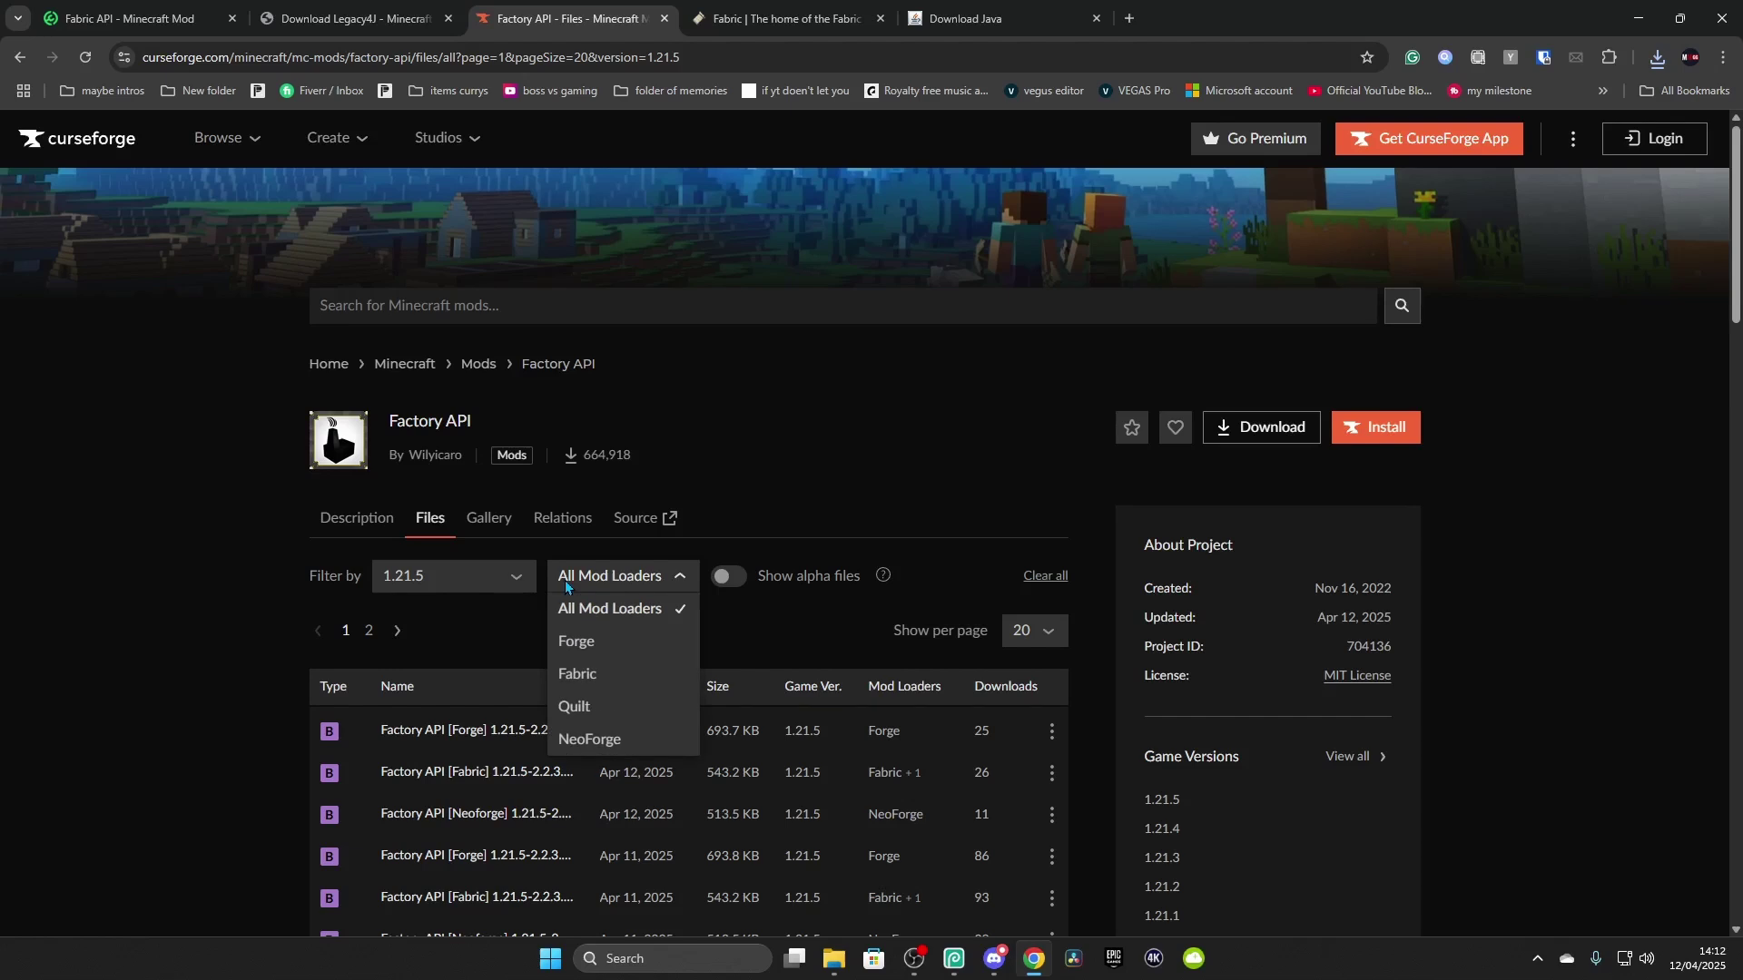
left_click(601, 682)
left_click(1051, 731)
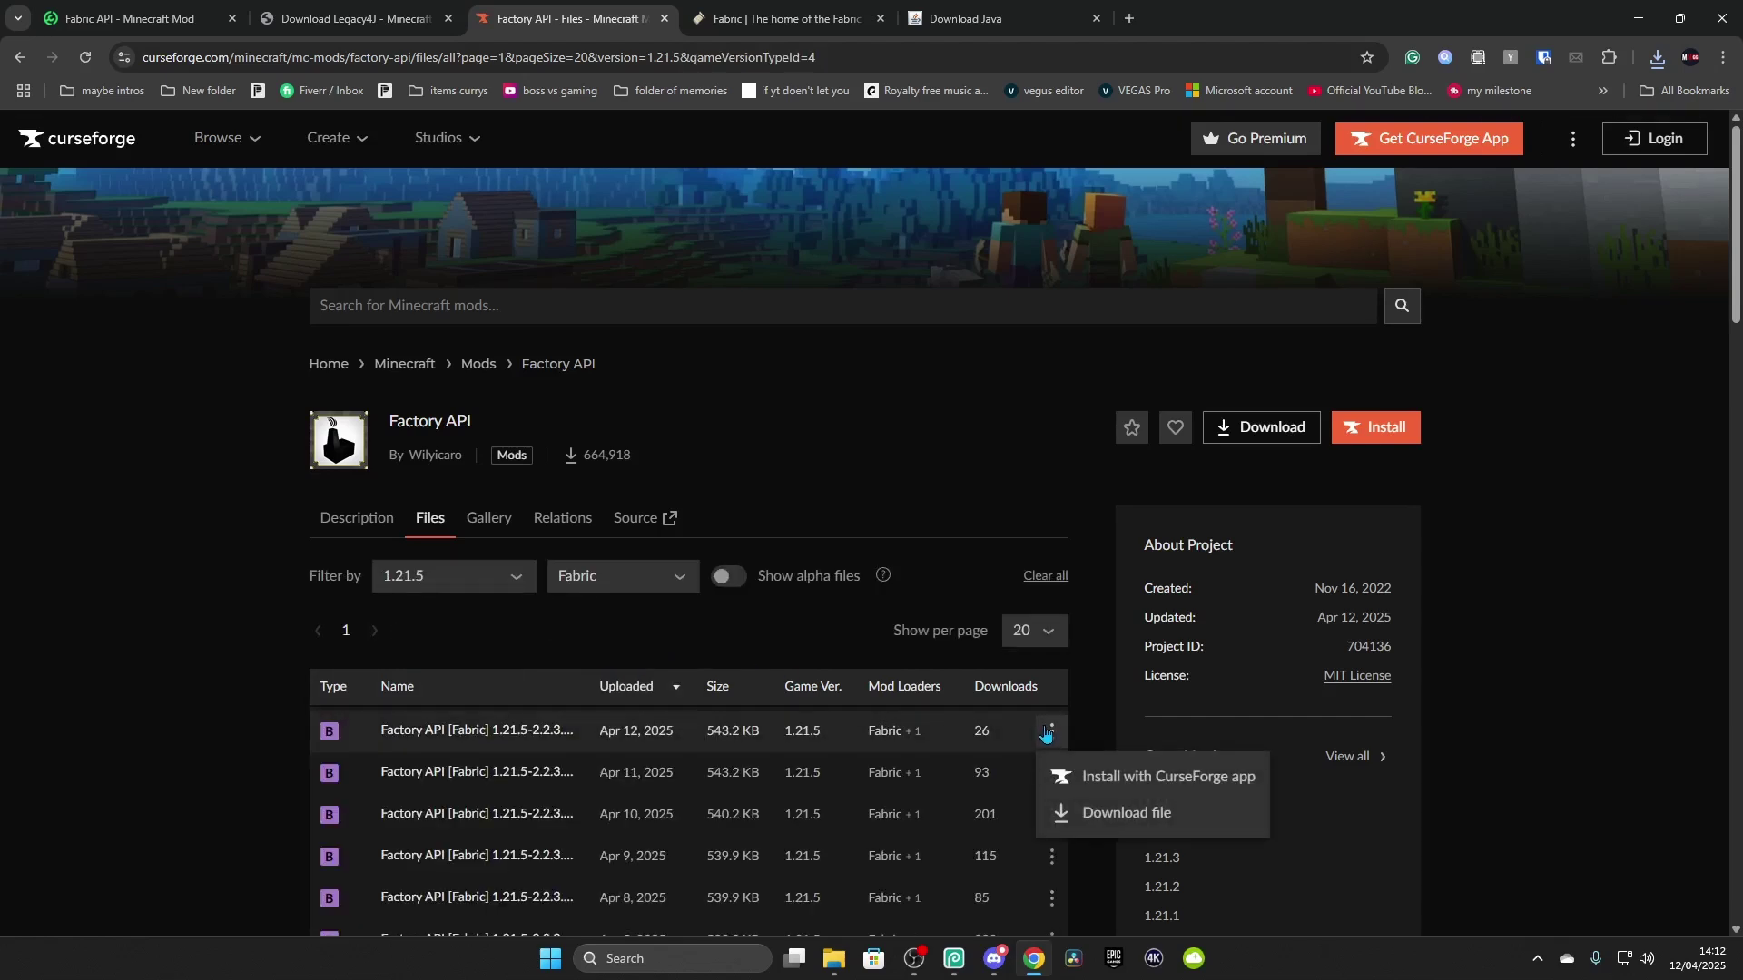
left_click(1104, 814)
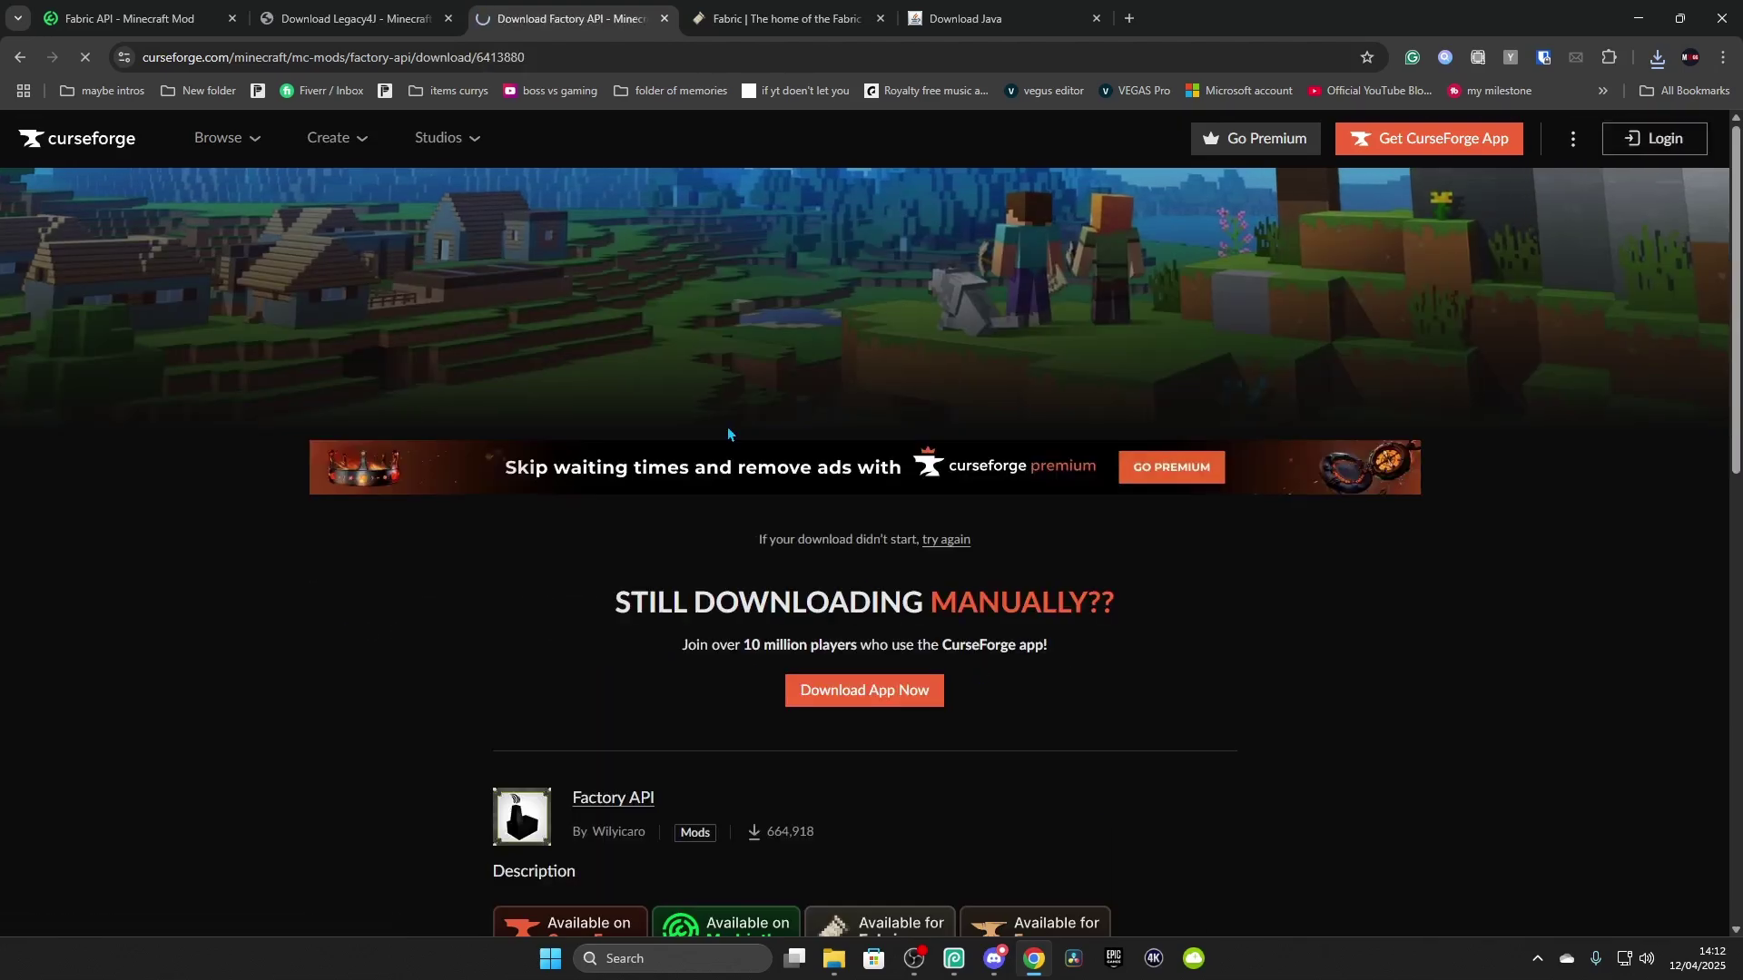
left_click(966, 18)
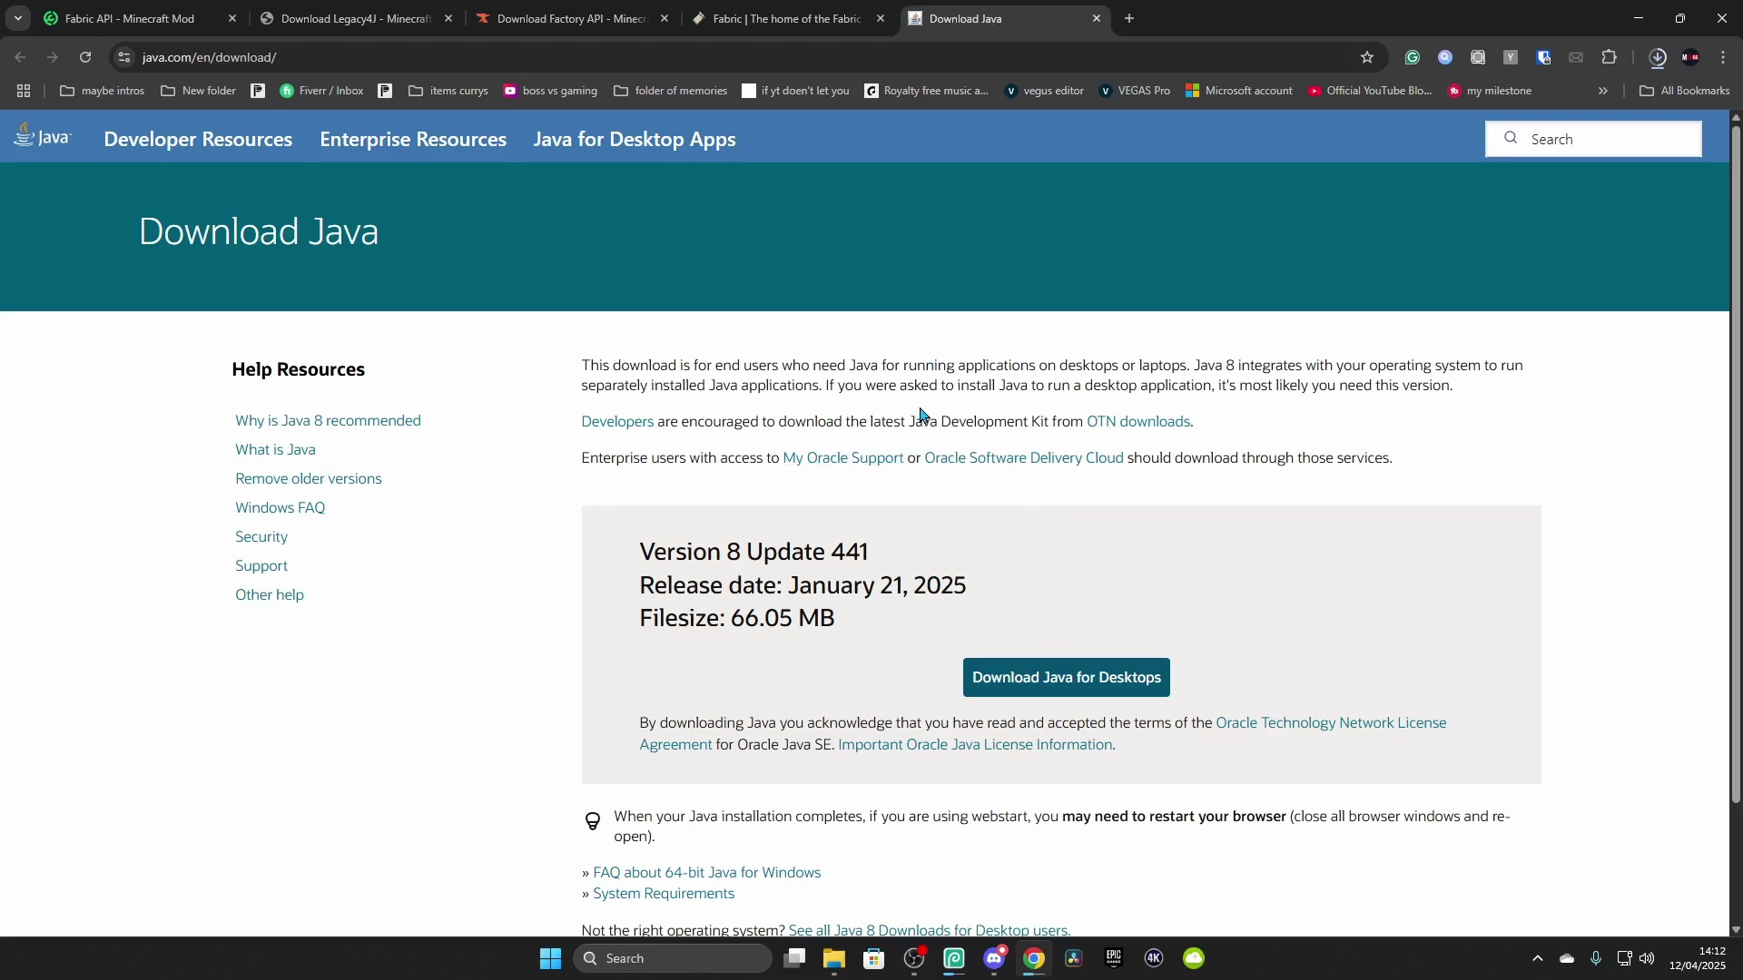
Step: Download Fabric API 0.119.9+1.21.5 from Modrinth's versions filtered to 1.21.5
left_click(161, 20)
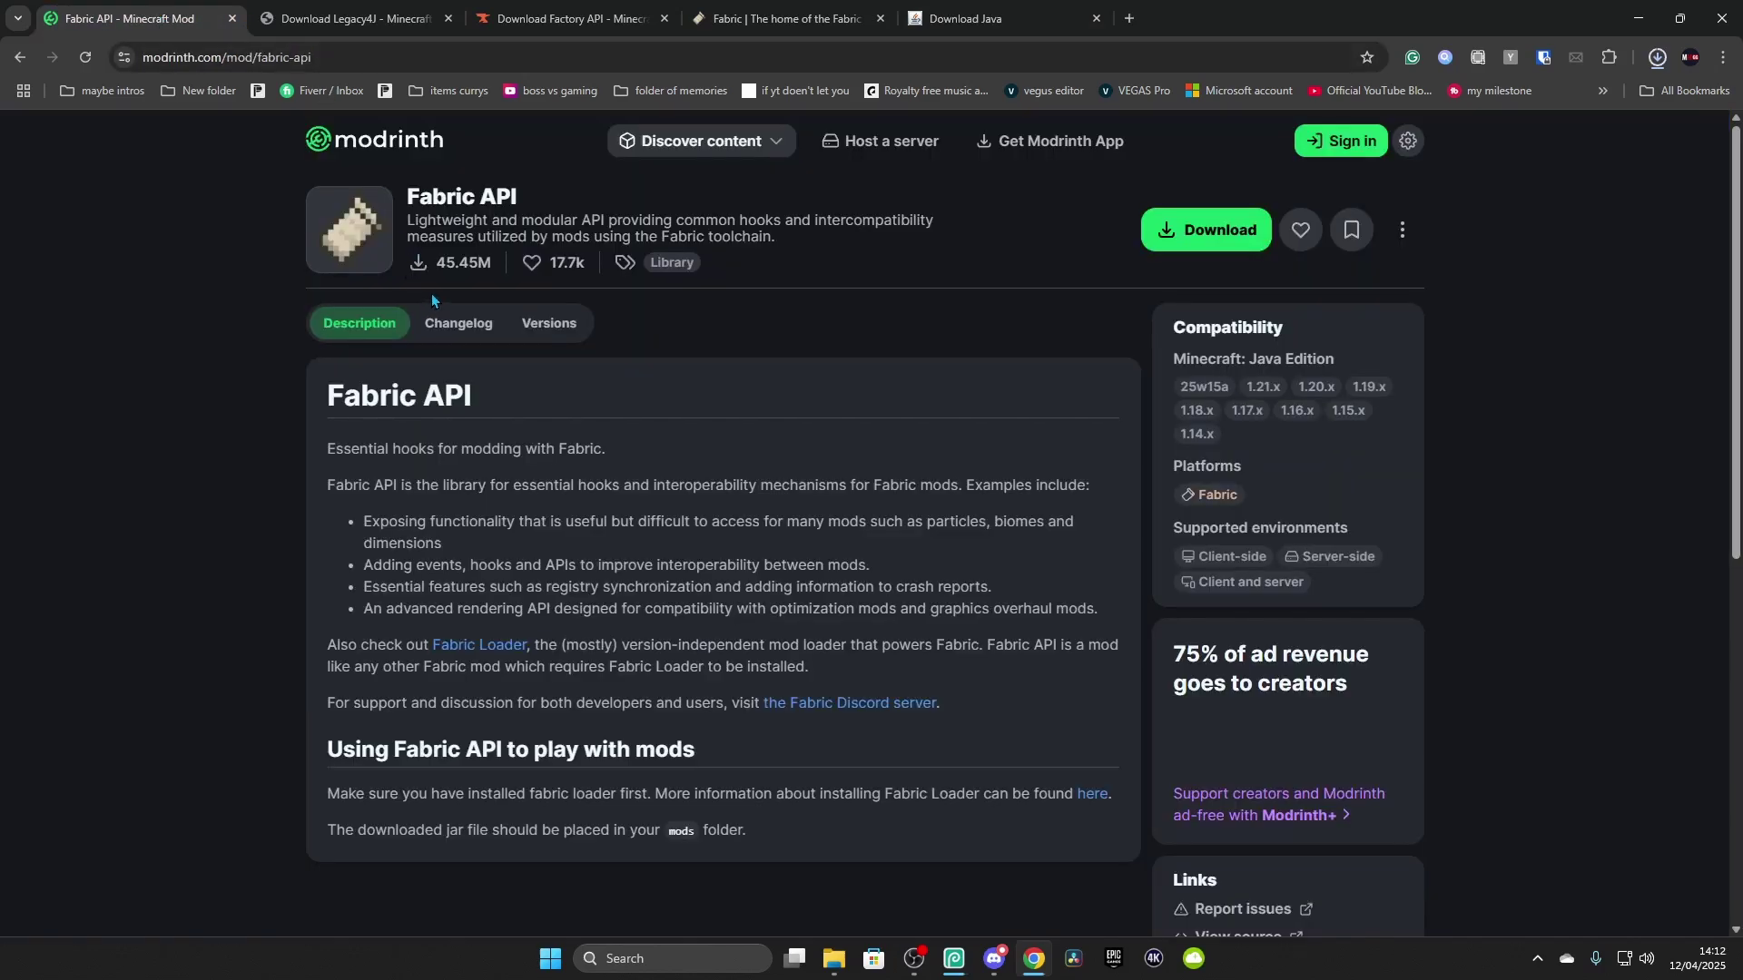
left_click(549, 323)
left_click(391, 374)
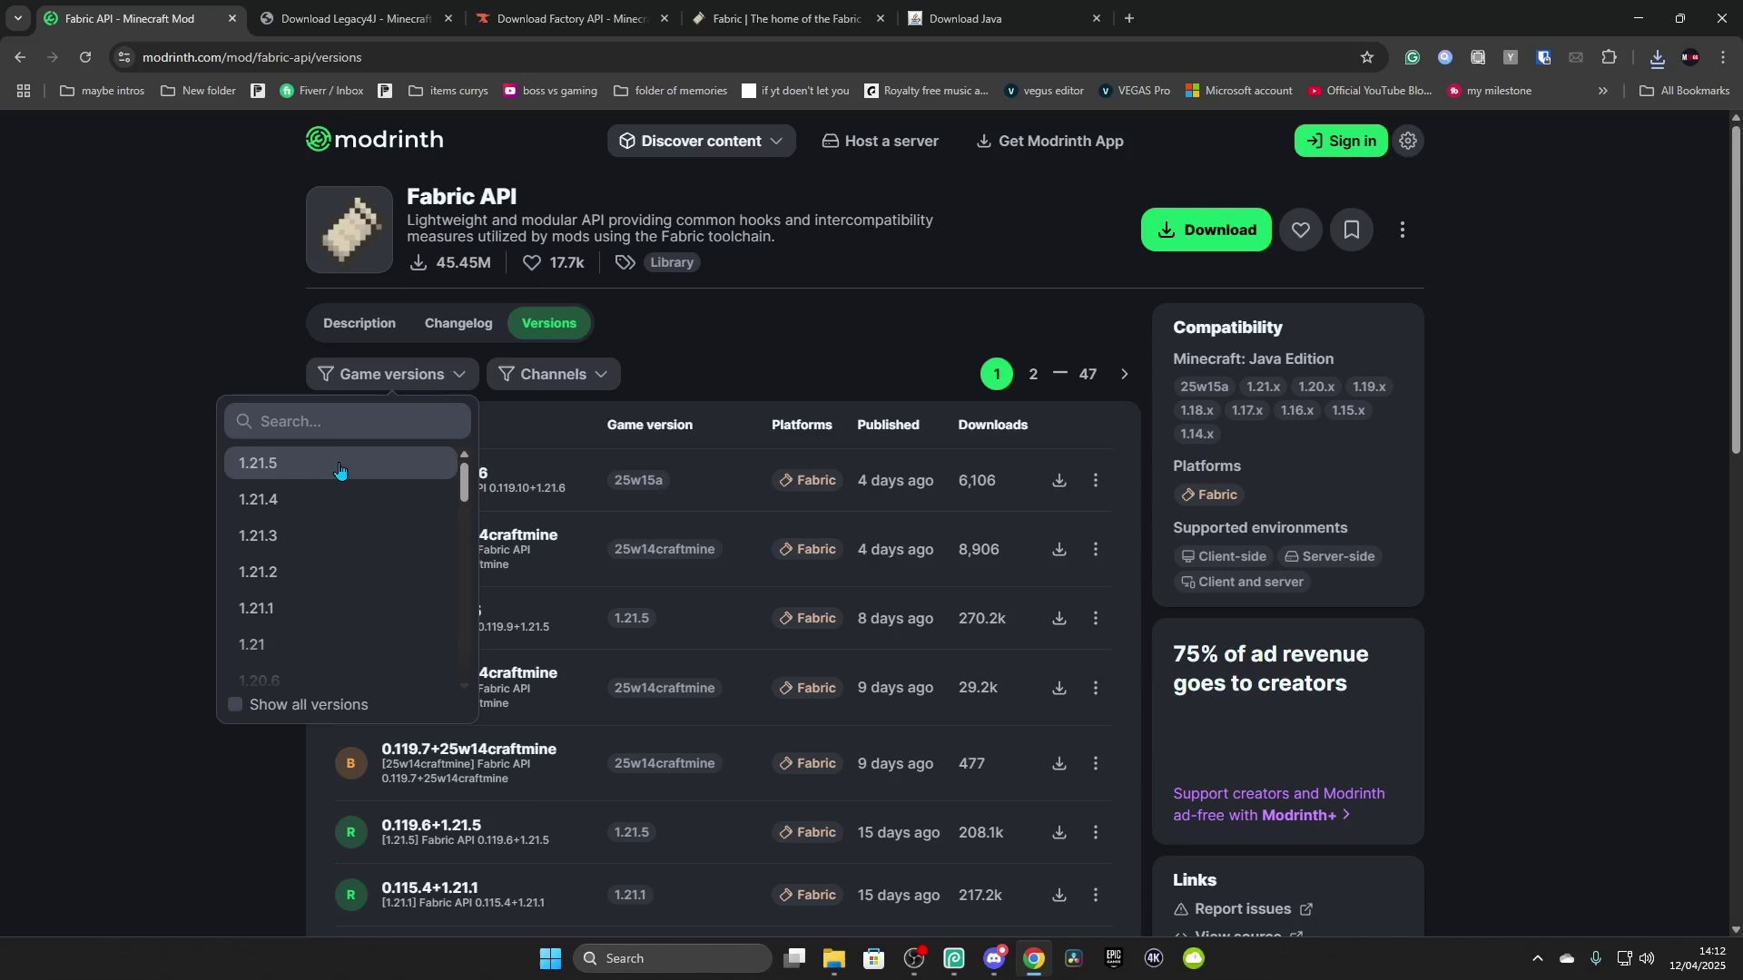
left_click(338, 465)
left_click(1094, 513)
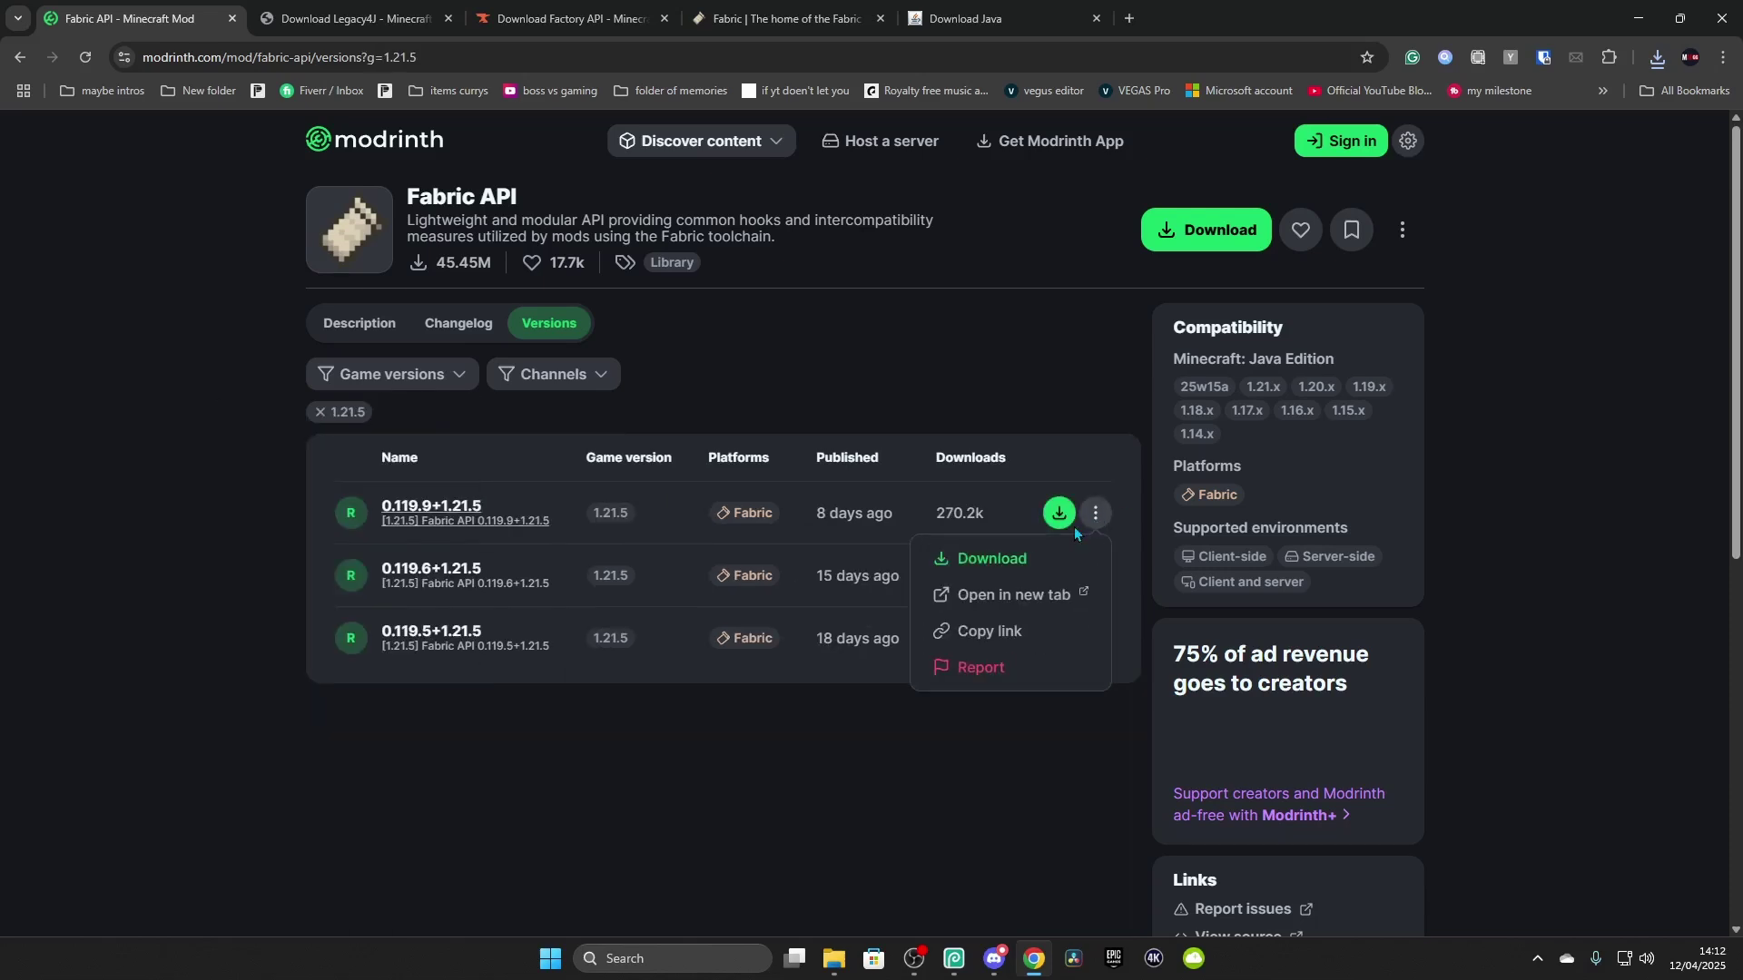
left_click(981, 558)
left_click(534, 12)
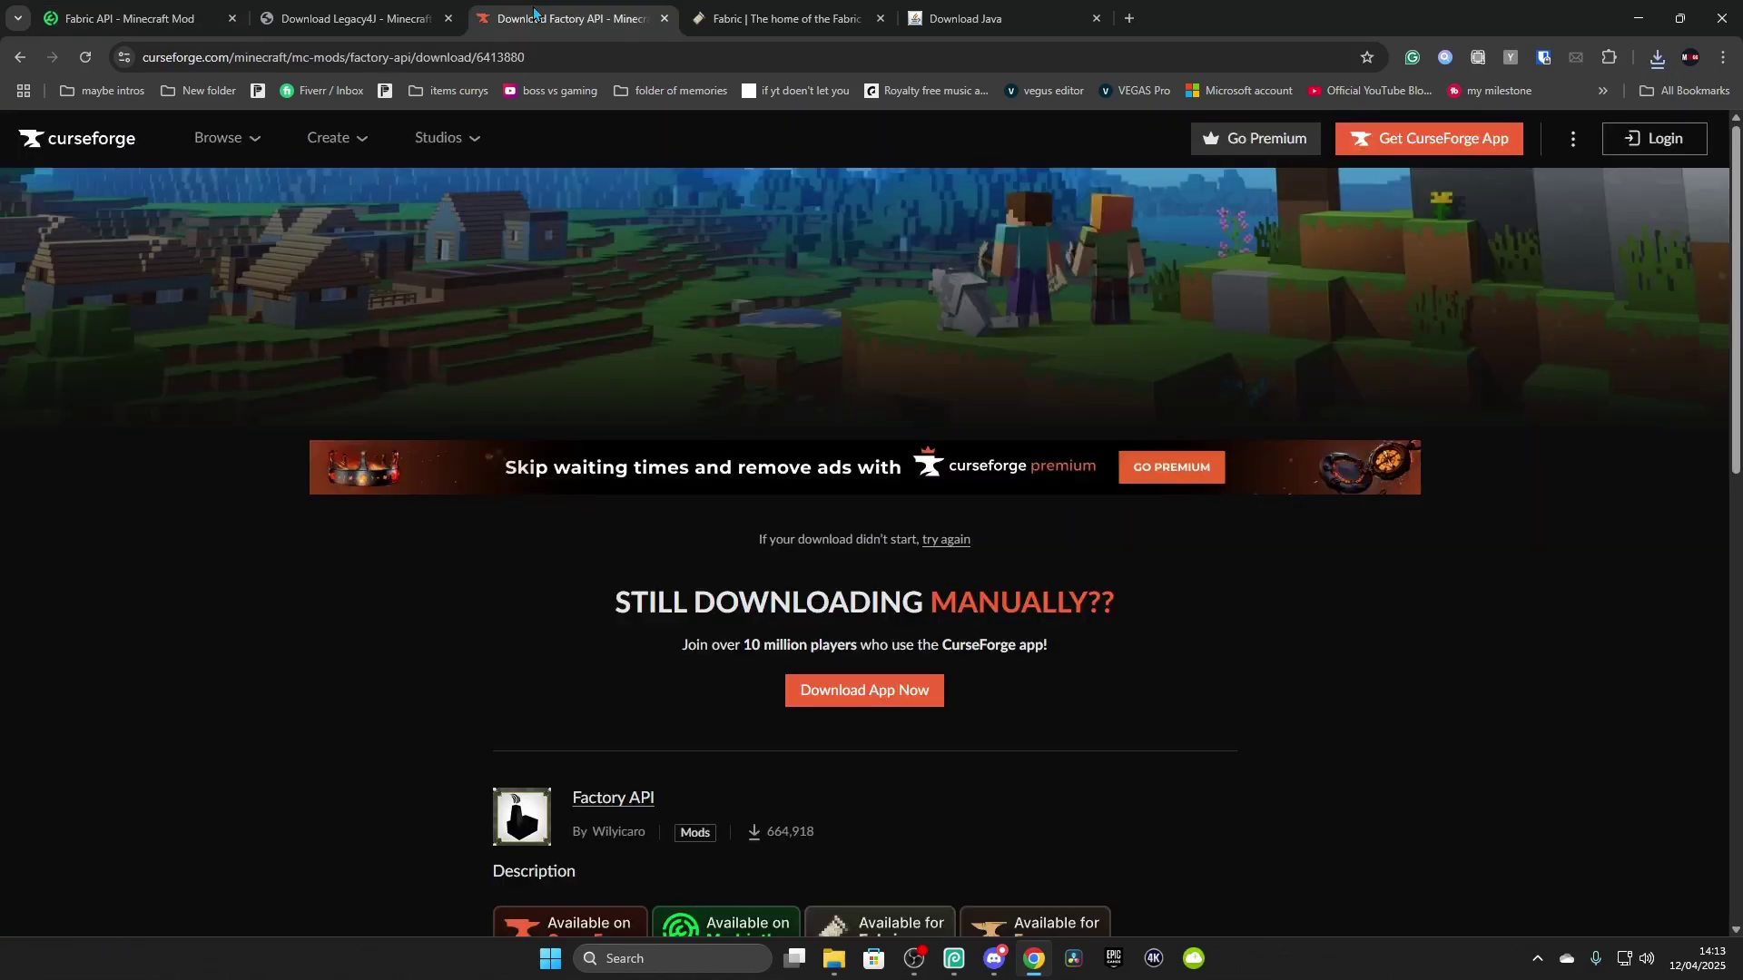
left_click(717, 17)
key("alt+Tab")
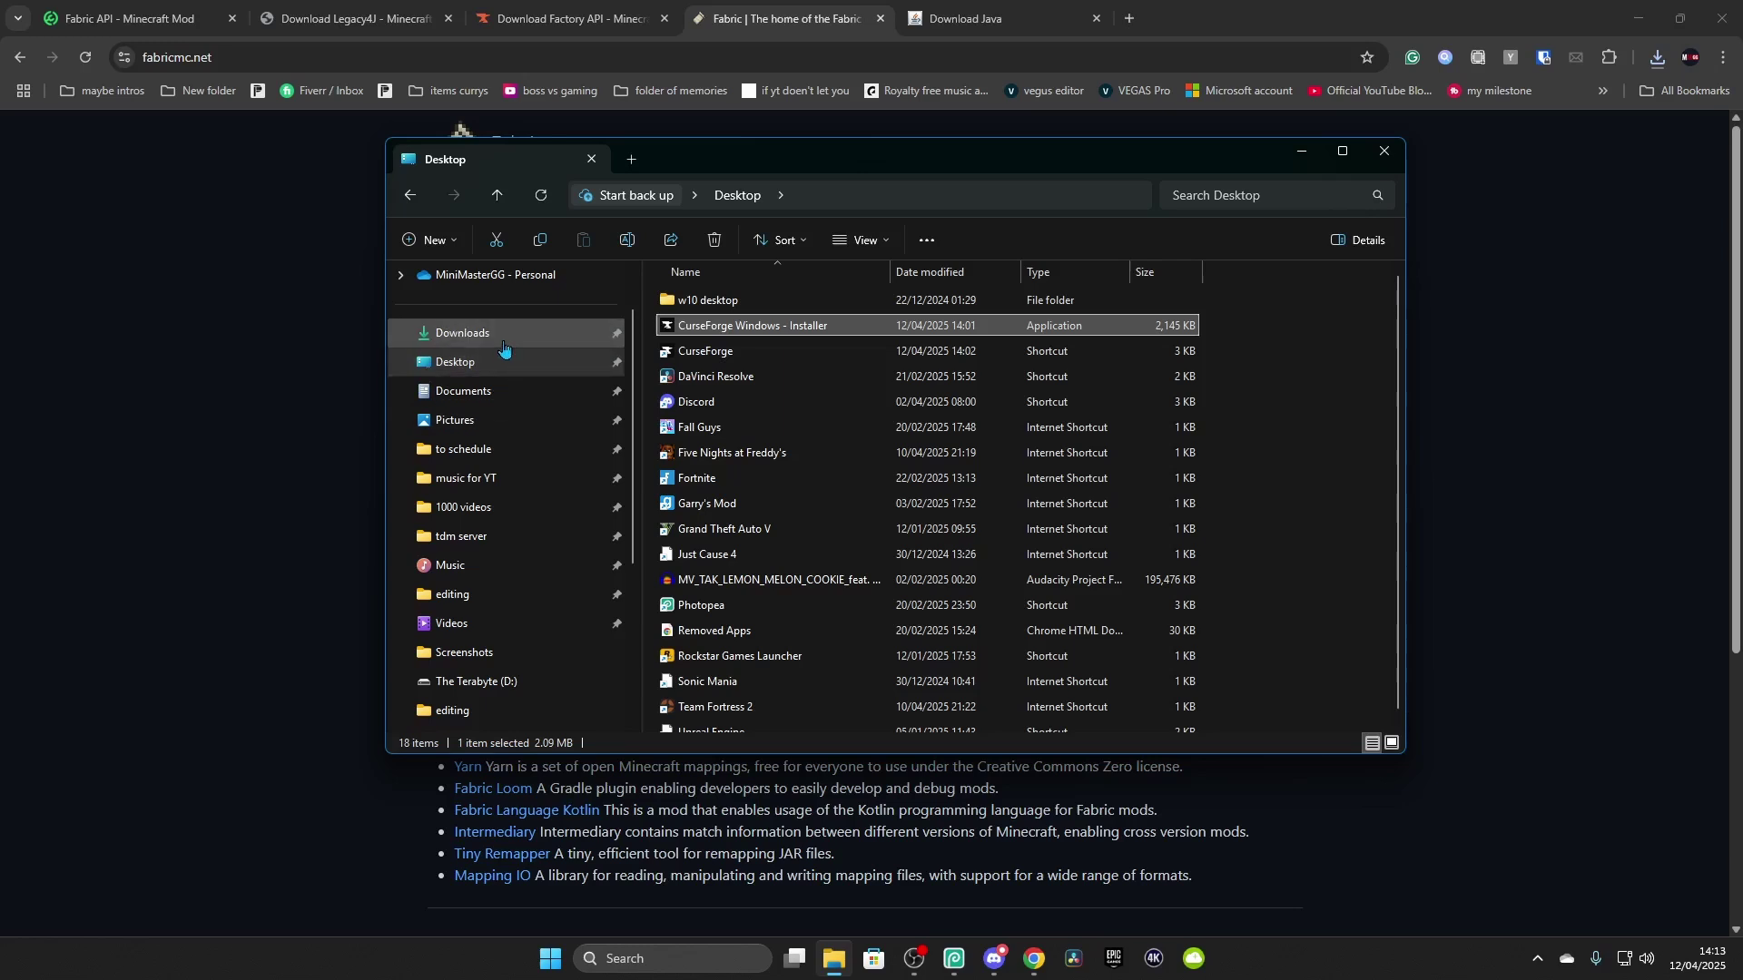
Step: Cut the four files downloaded today from the Downloads folder
left_click(520, 334)
left_click_drag(651, 359, 1064, 350)
key("ctrl+x")
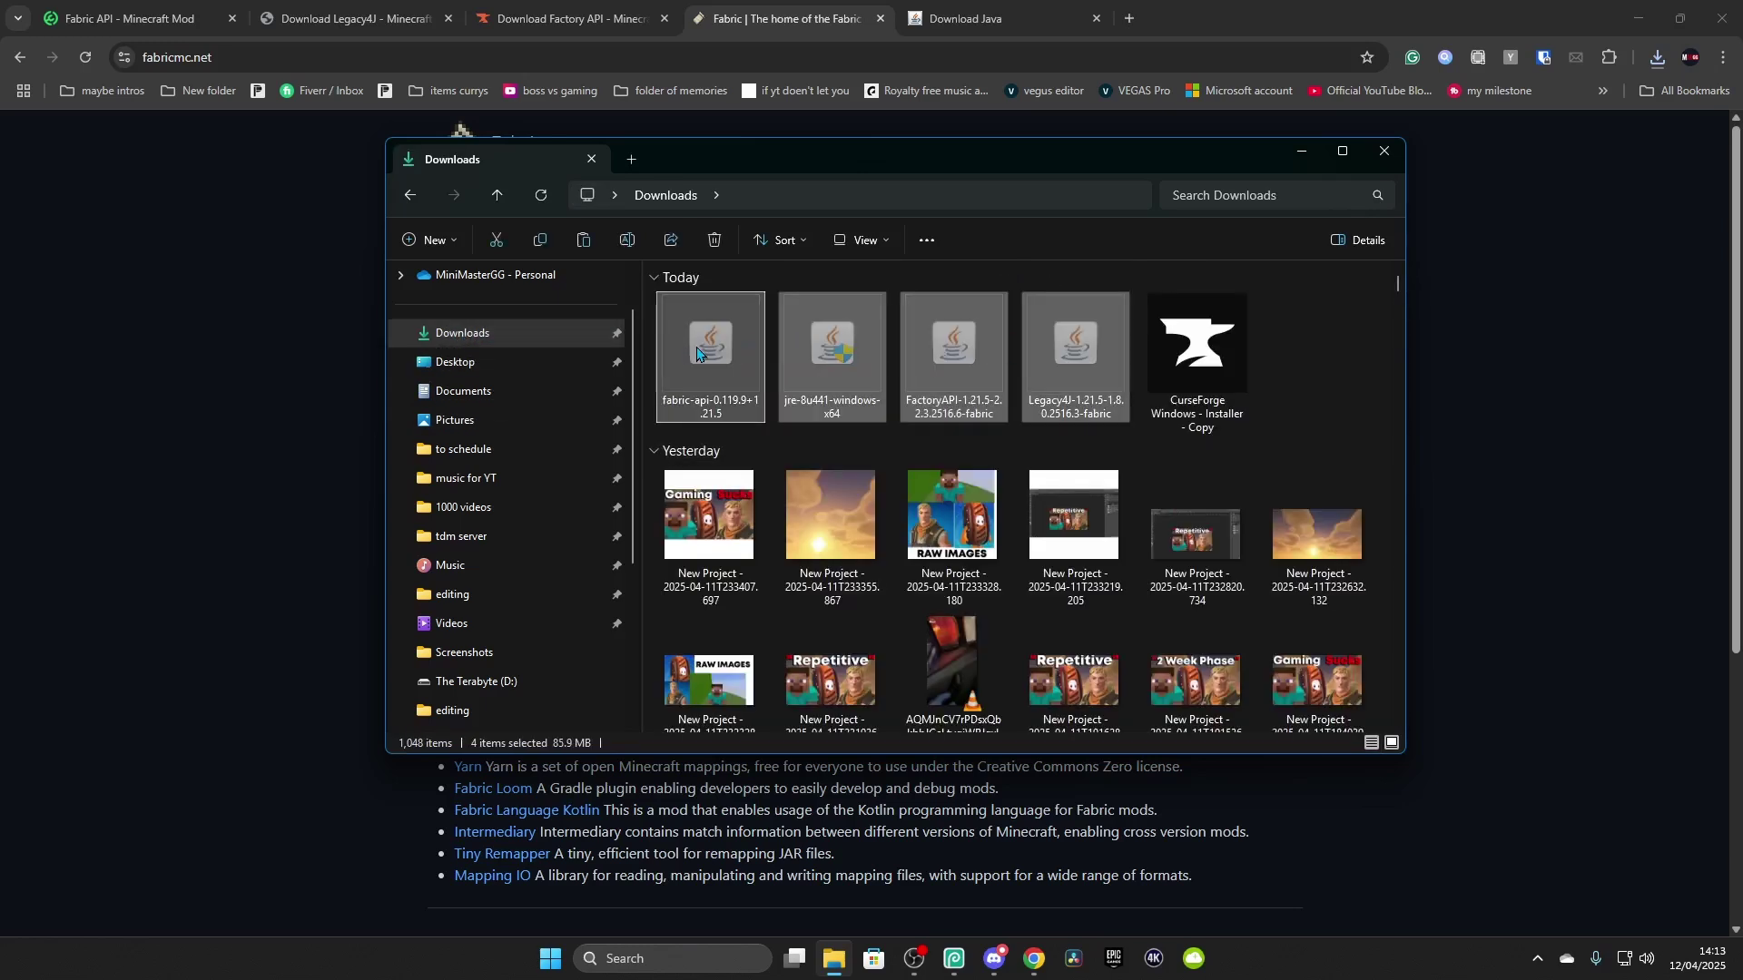
Step: Create a Desktop folder named legacy and paste the four files into it
left_click(542, 364)
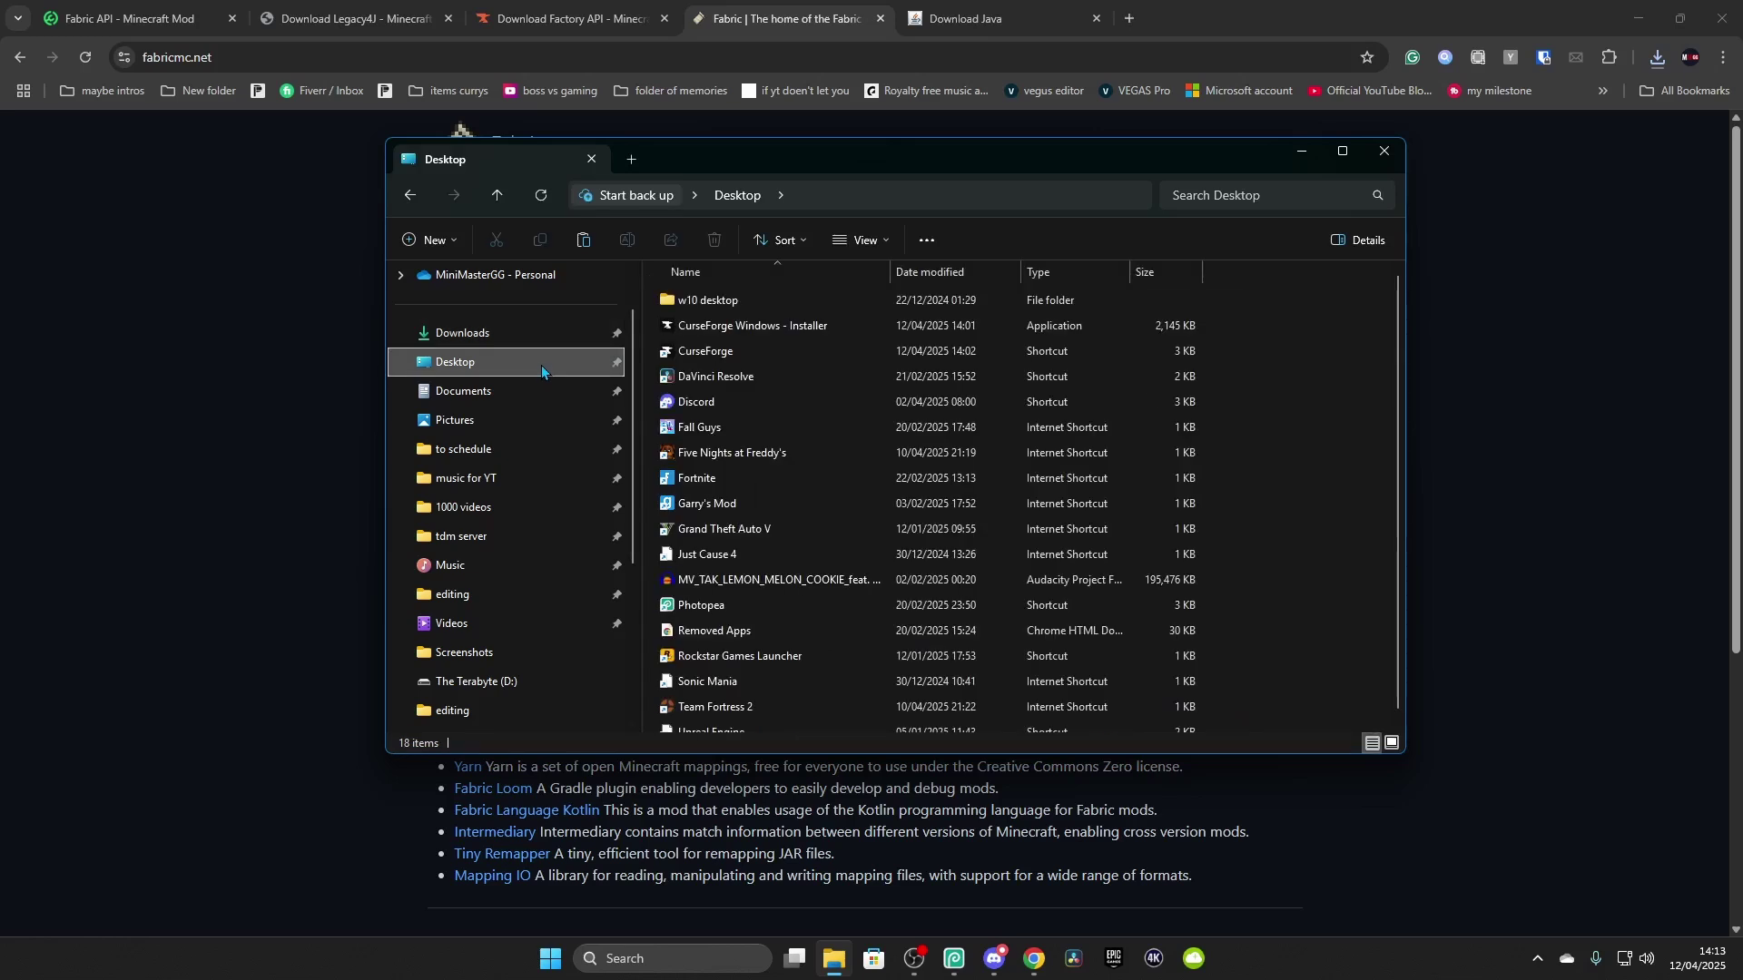
right_click(1278, 364)
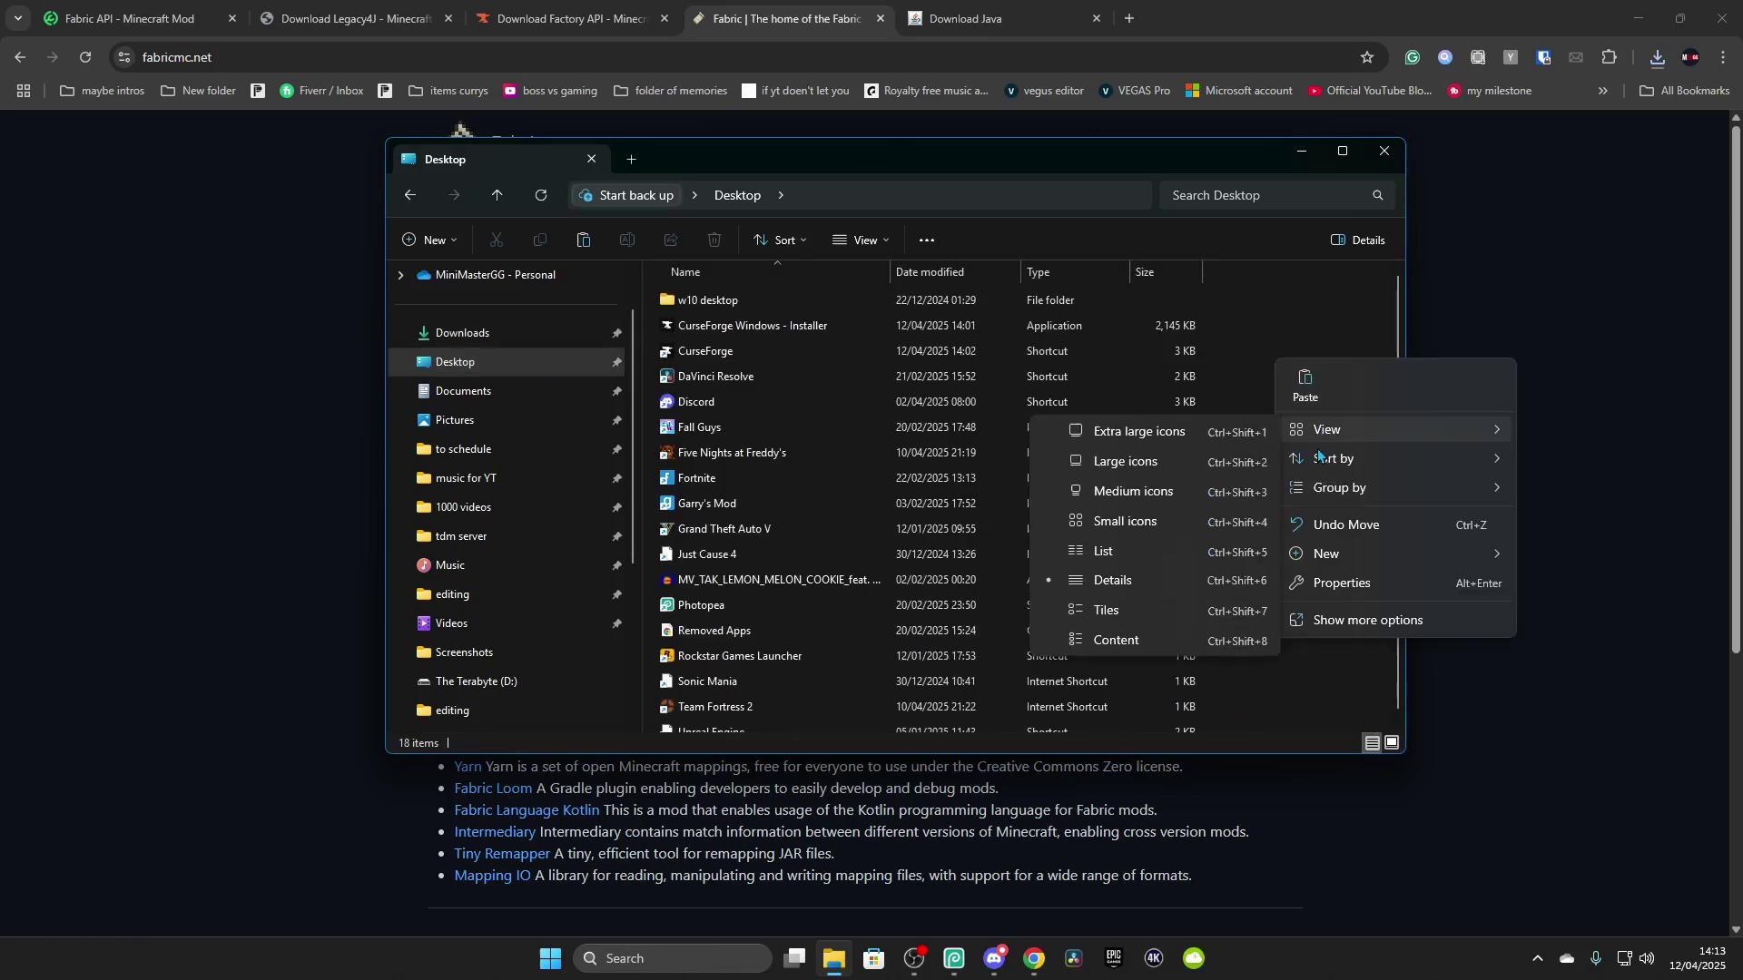
mouse_move(1359, 563)
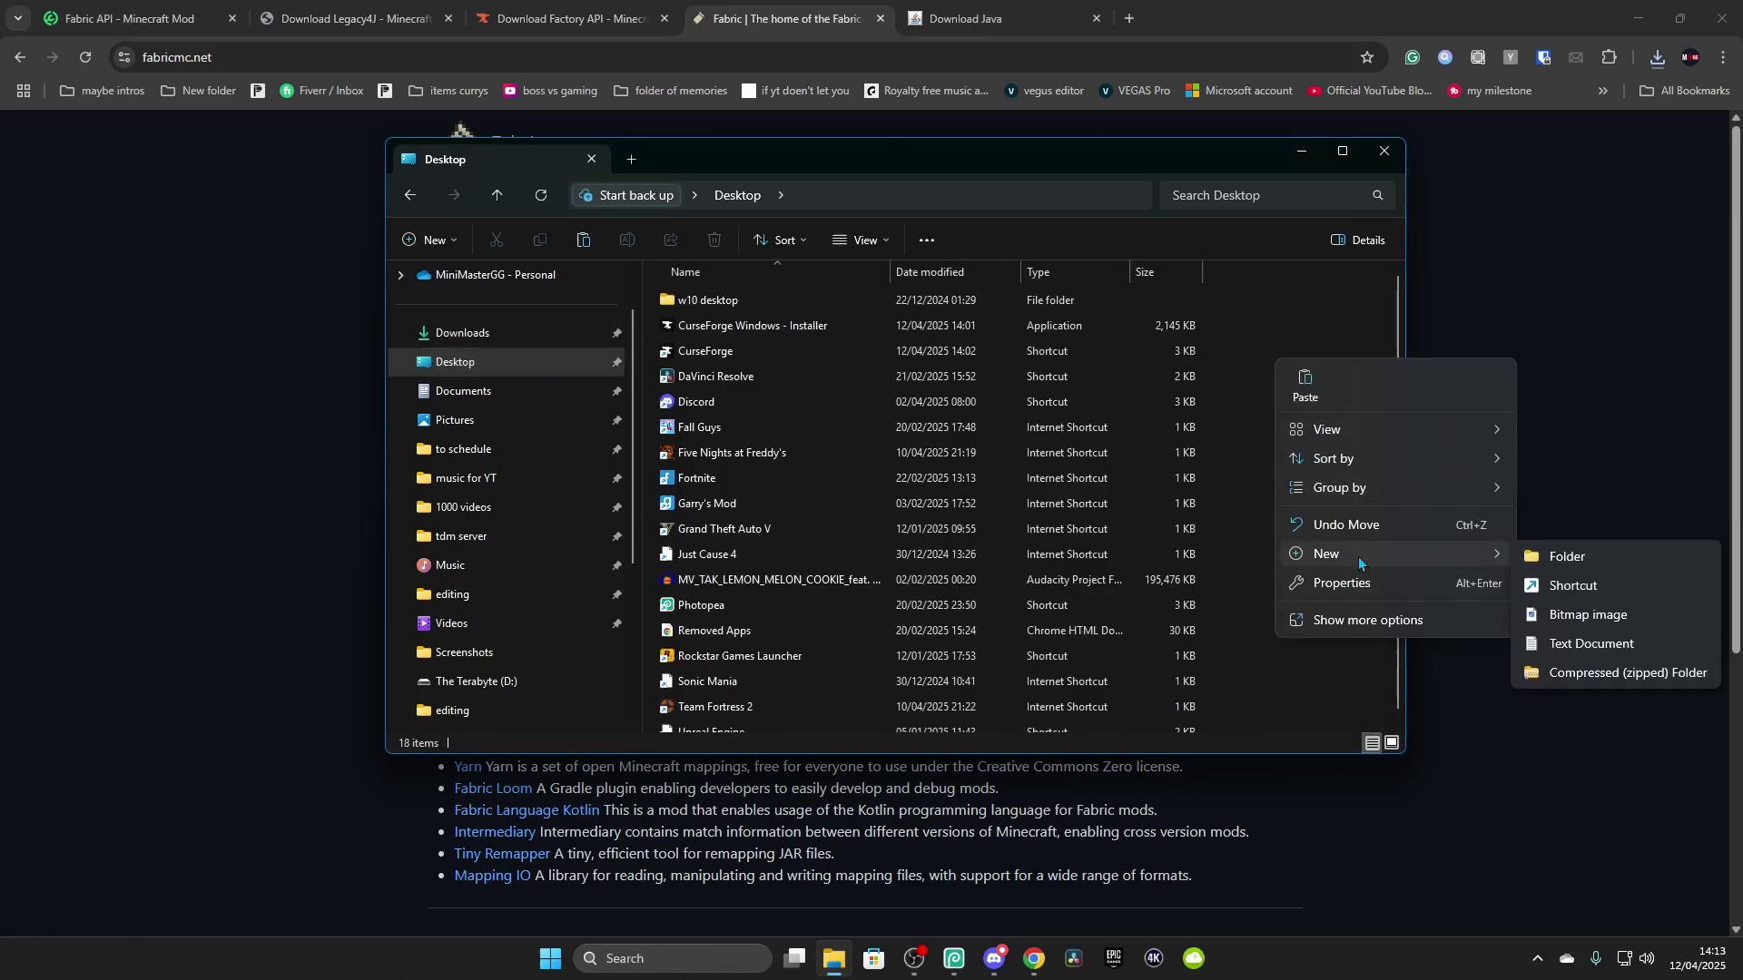
left_click(1562, 558)
type("le")
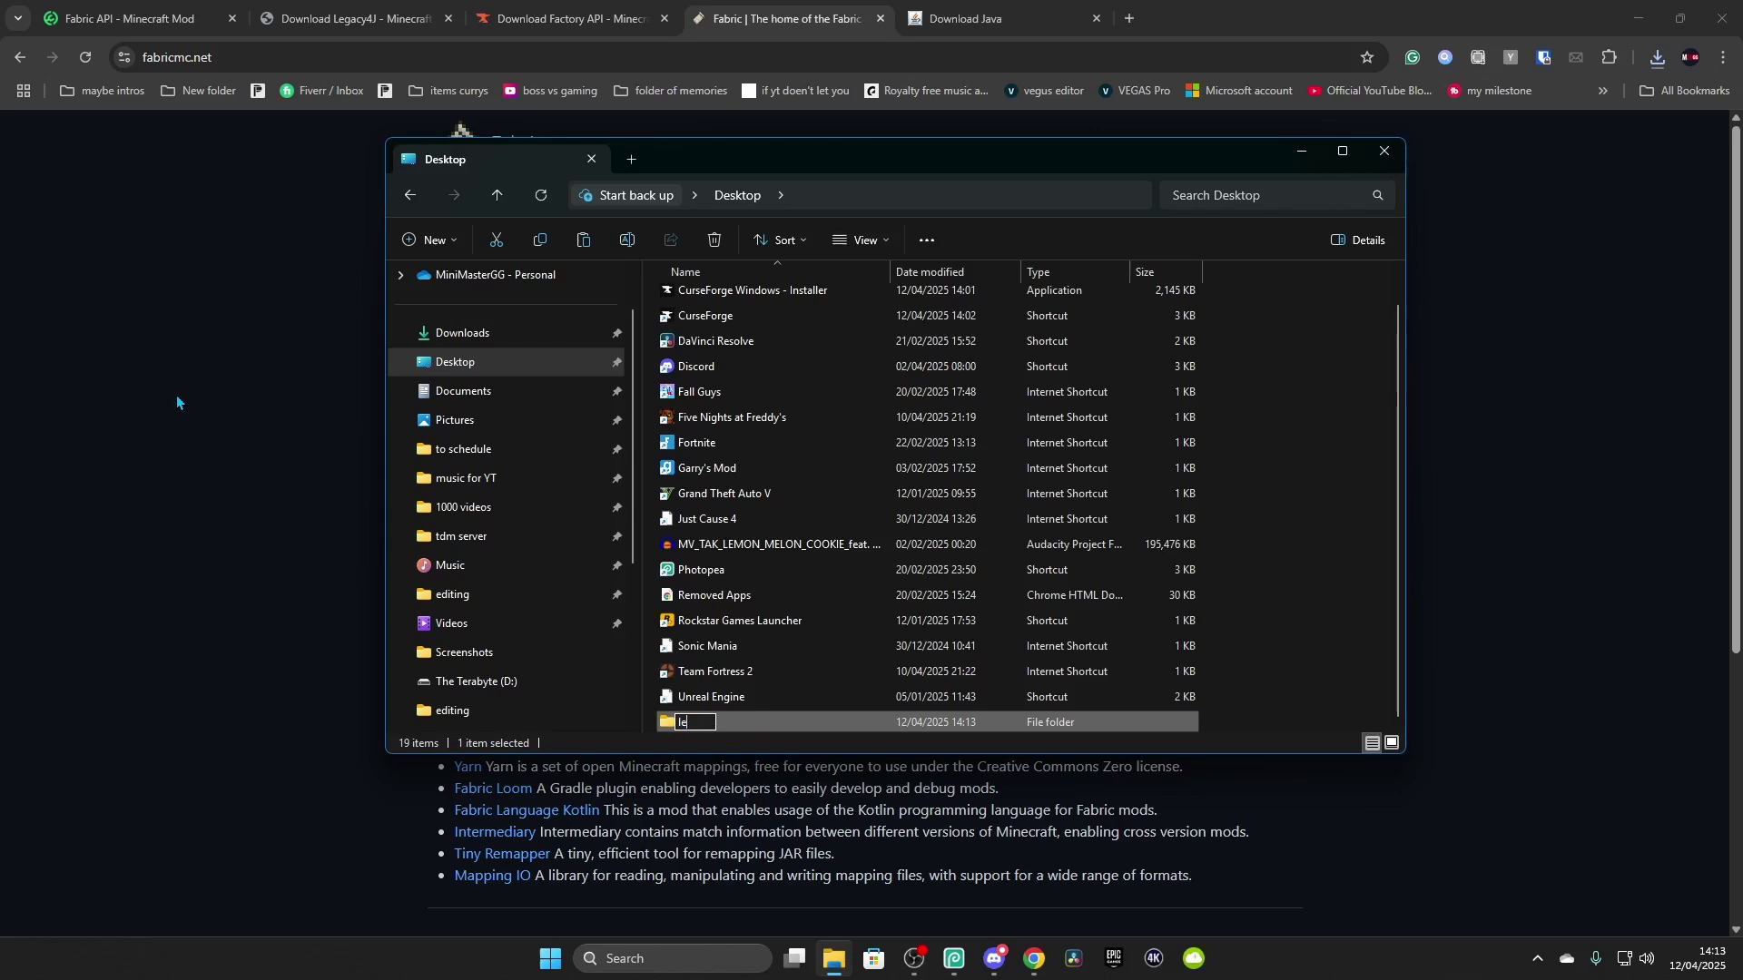
type("gacy")
key("Return")
key("Return")
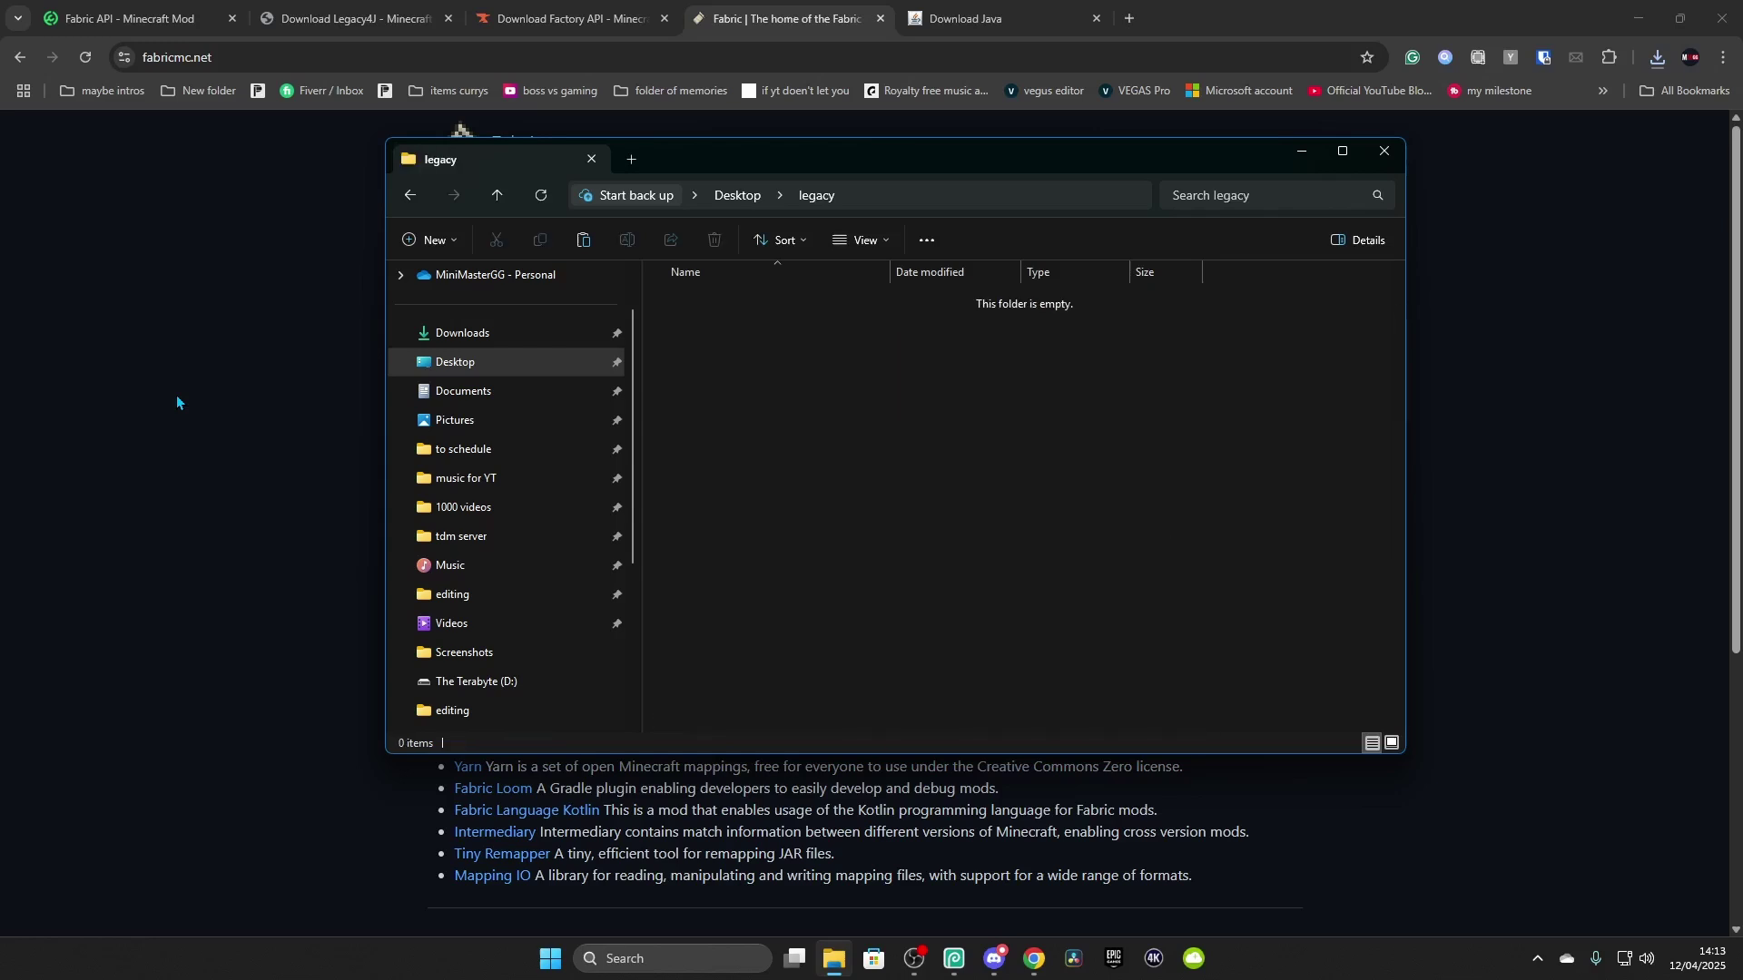
key("ctrl+v")
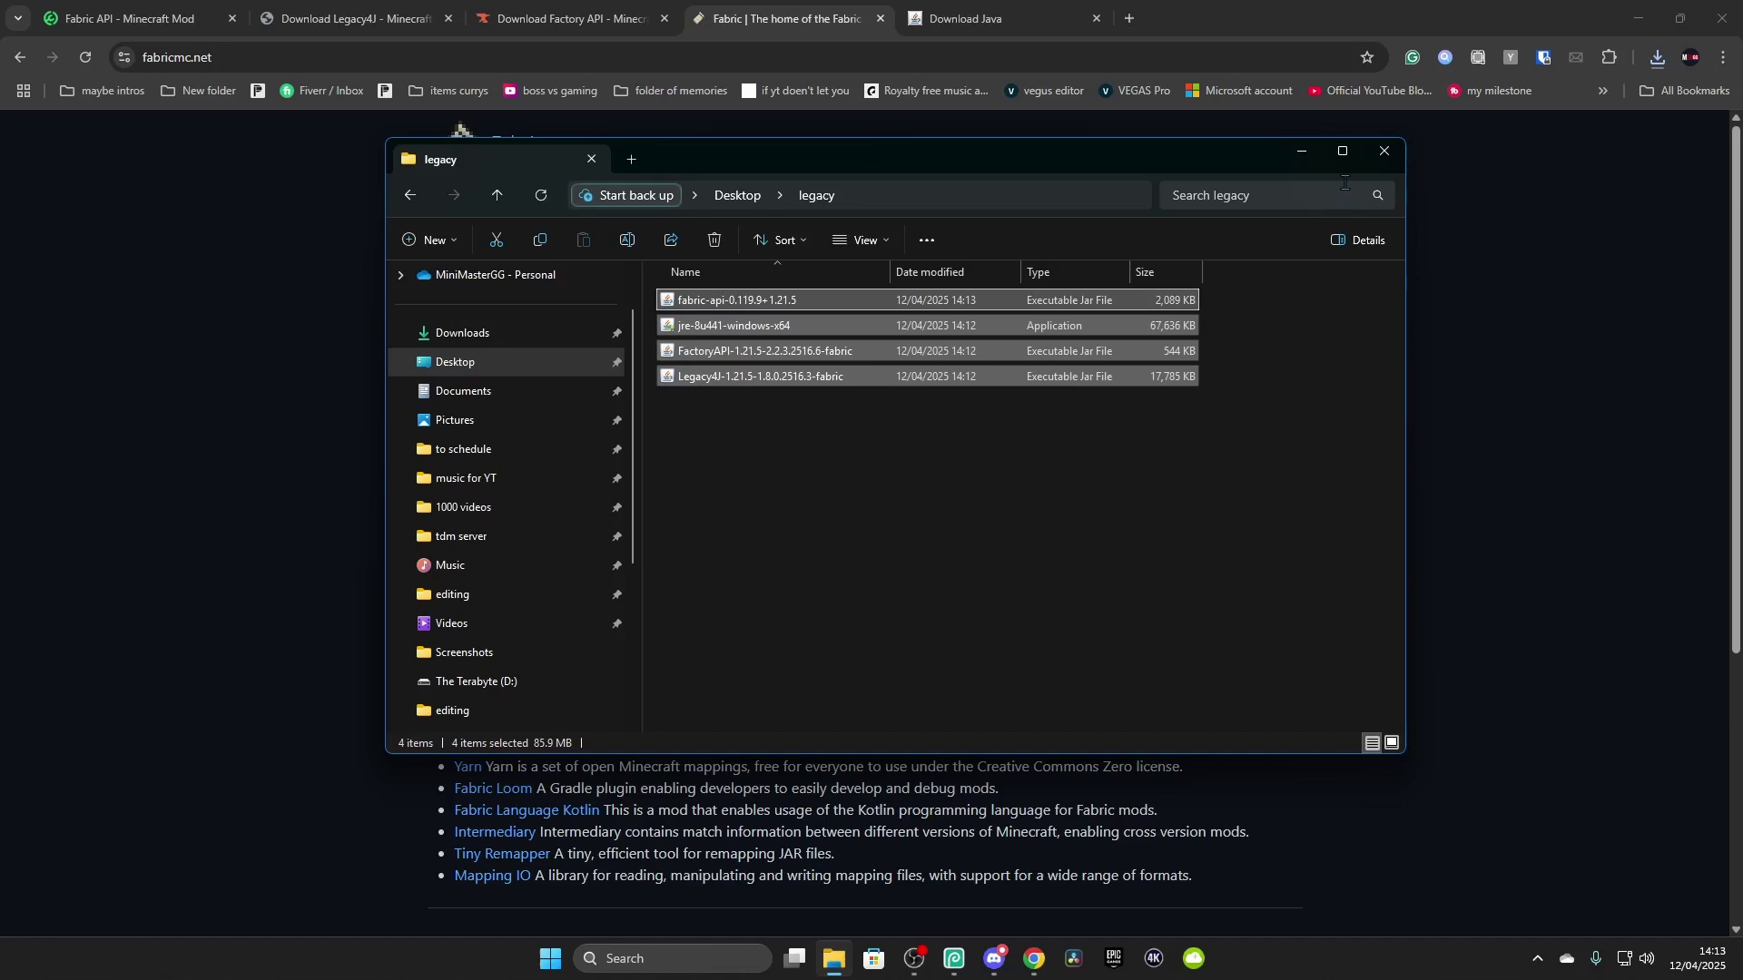
left_click(1343, 151)
Step: Install Java 8 Update 441 from jre-8u441-windows-x64 and close the finished setup
key("ctrl+shift+3")
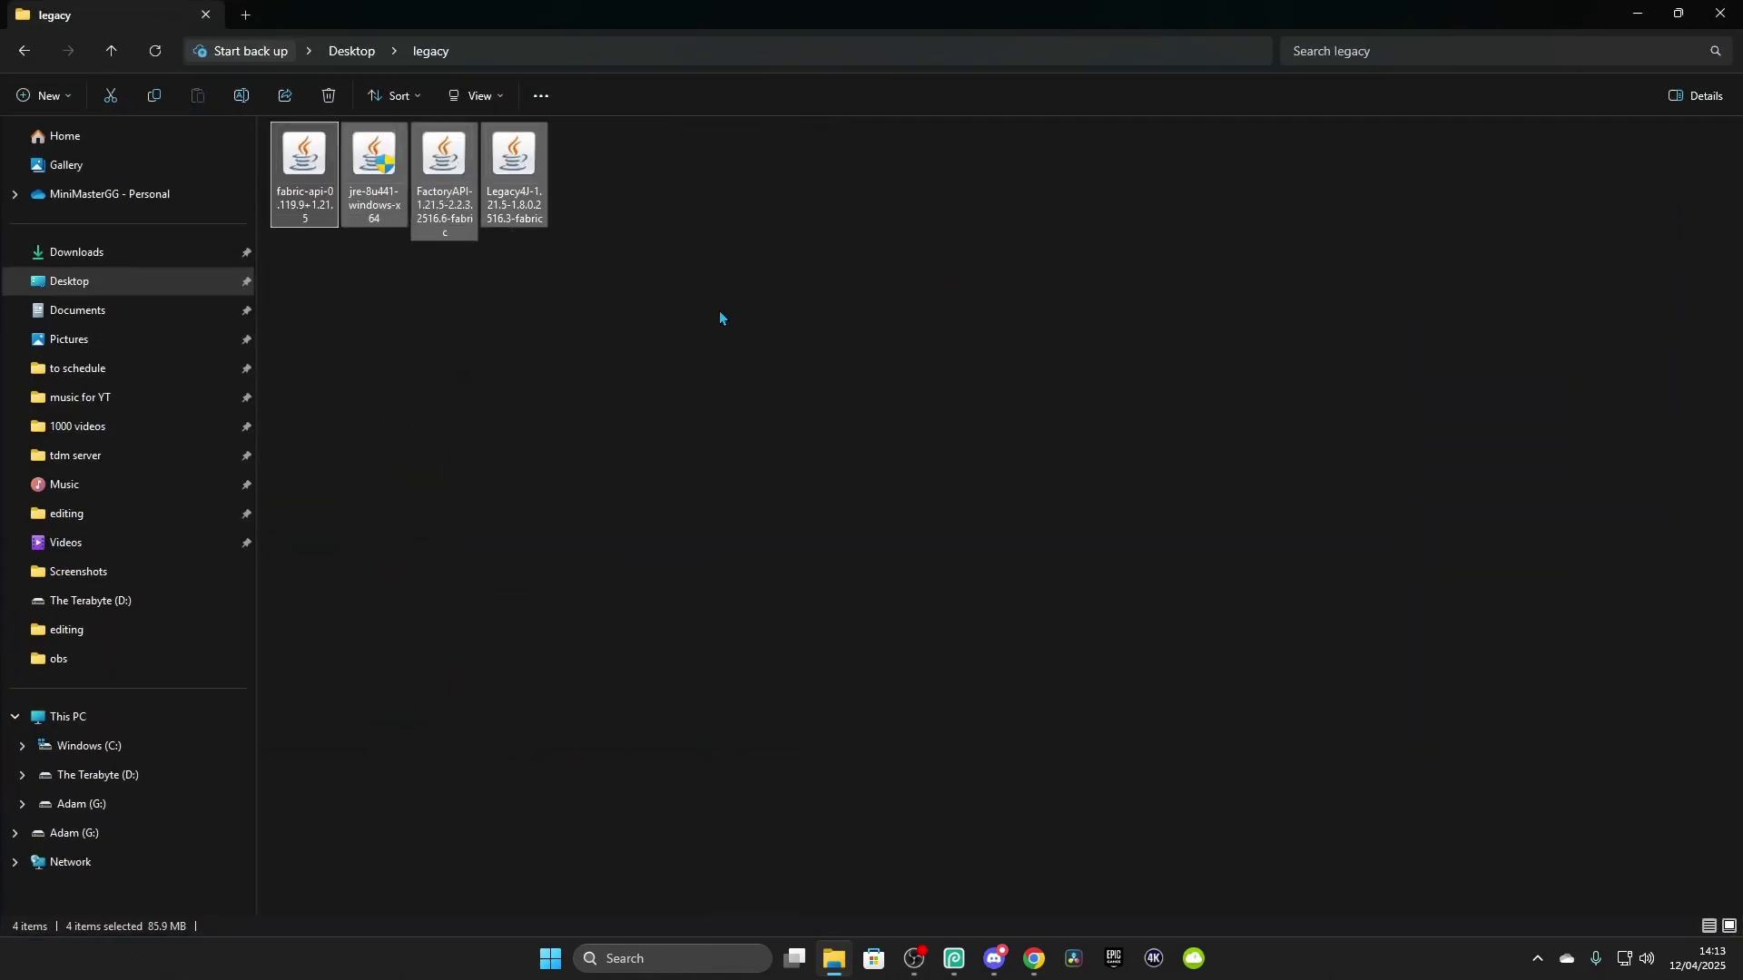
scroll(719, 318, "up", 6, "ctrl")
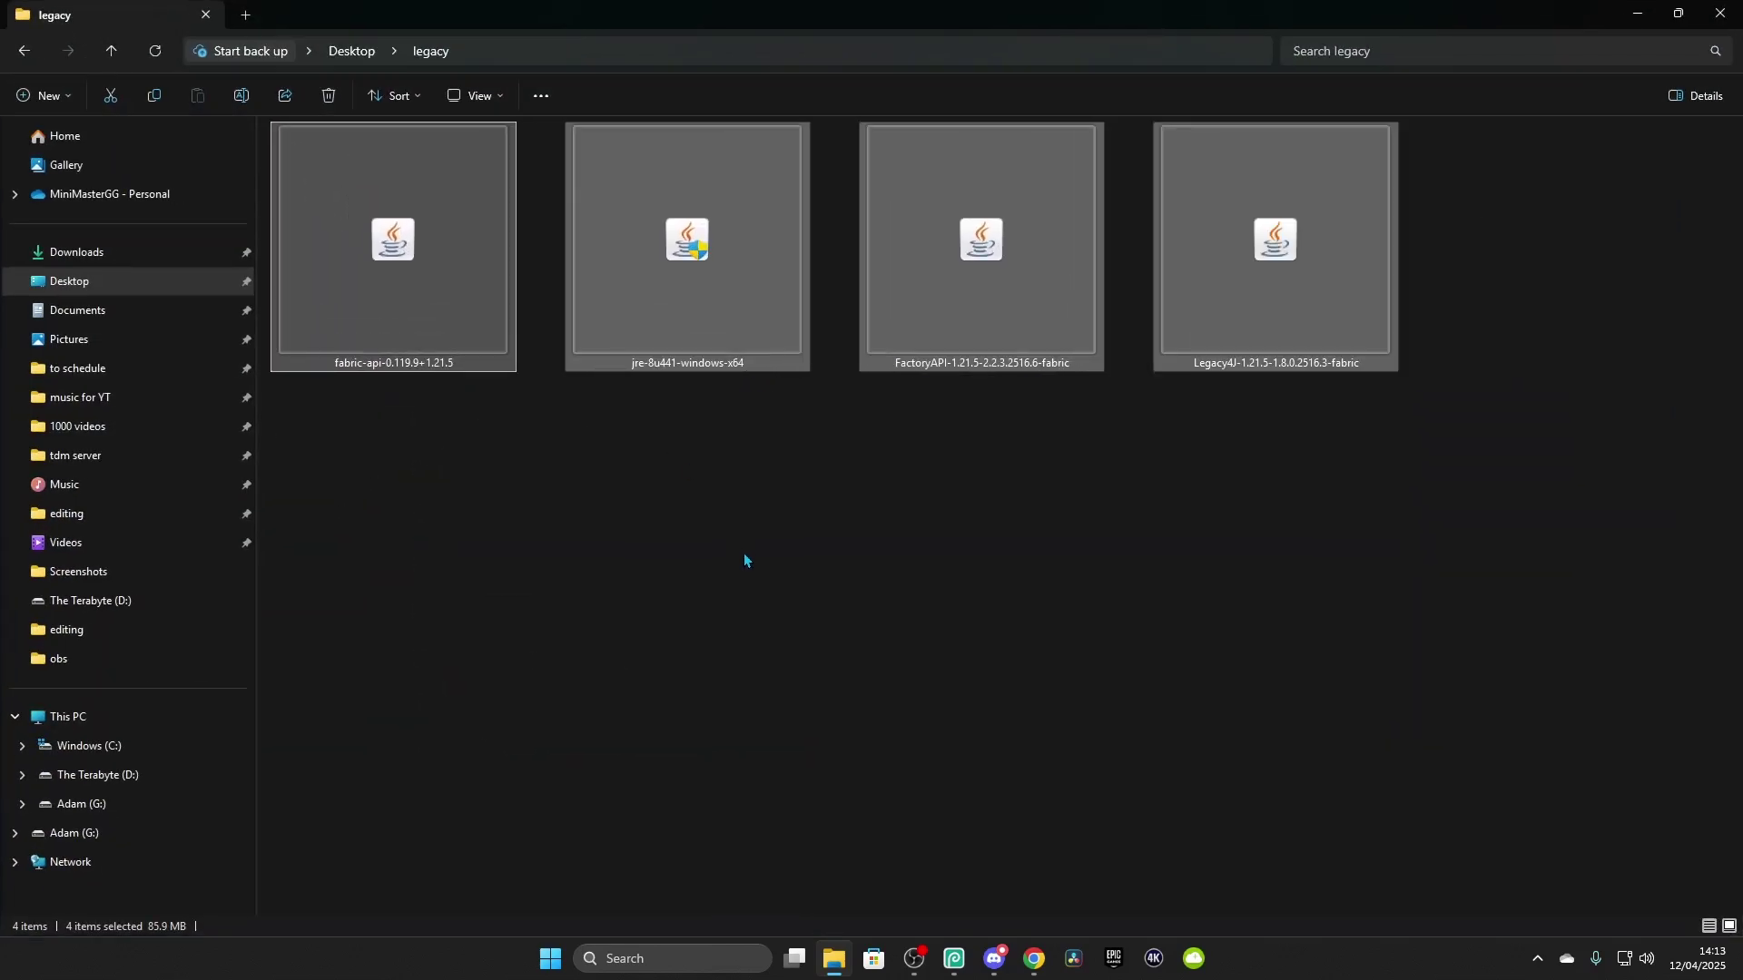
left_click(741, 549)
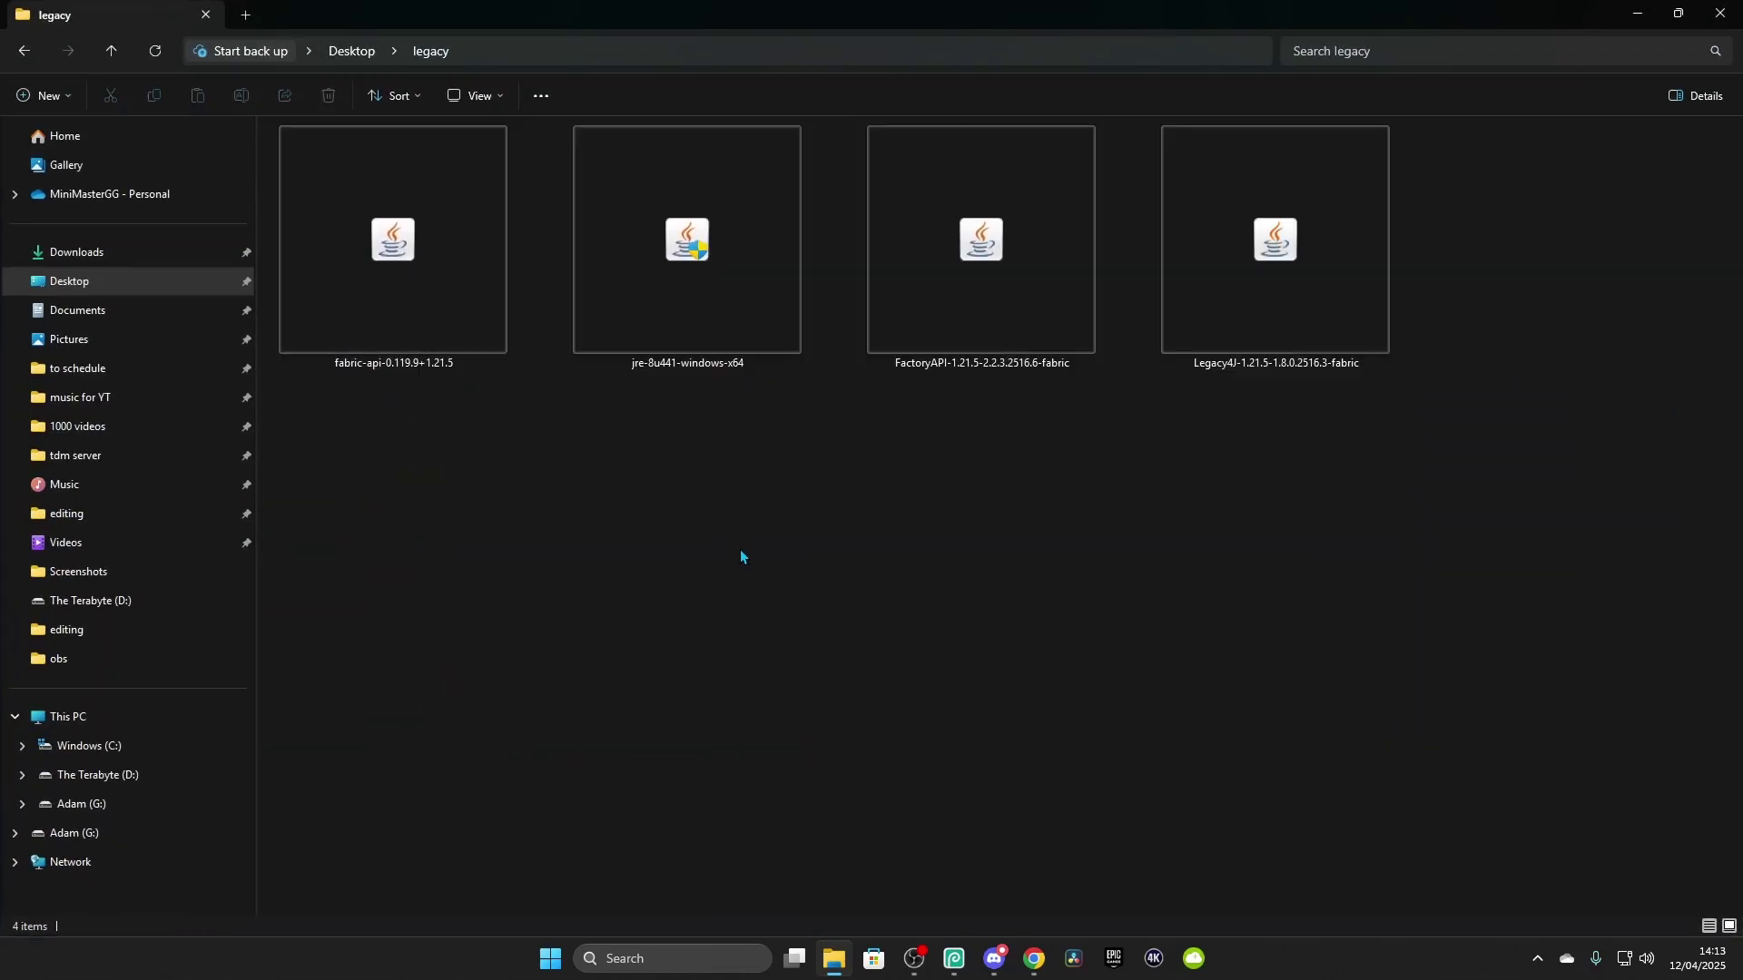
double_click(645, 358)
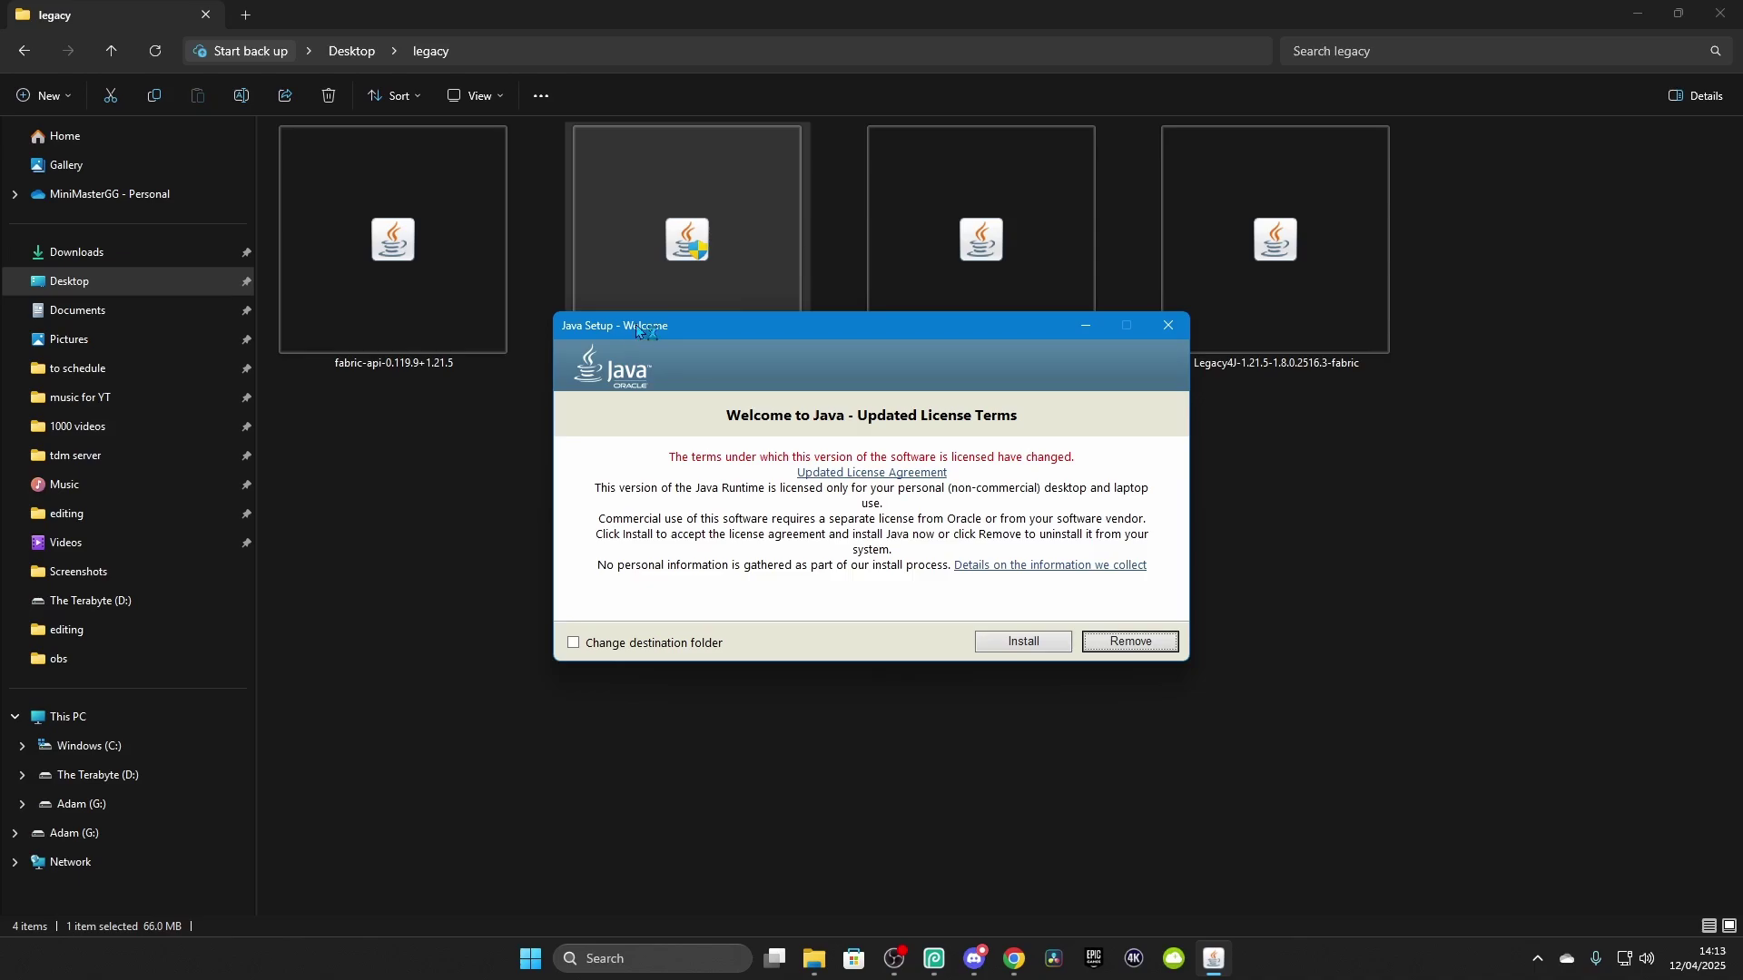
left_click(806, 650)
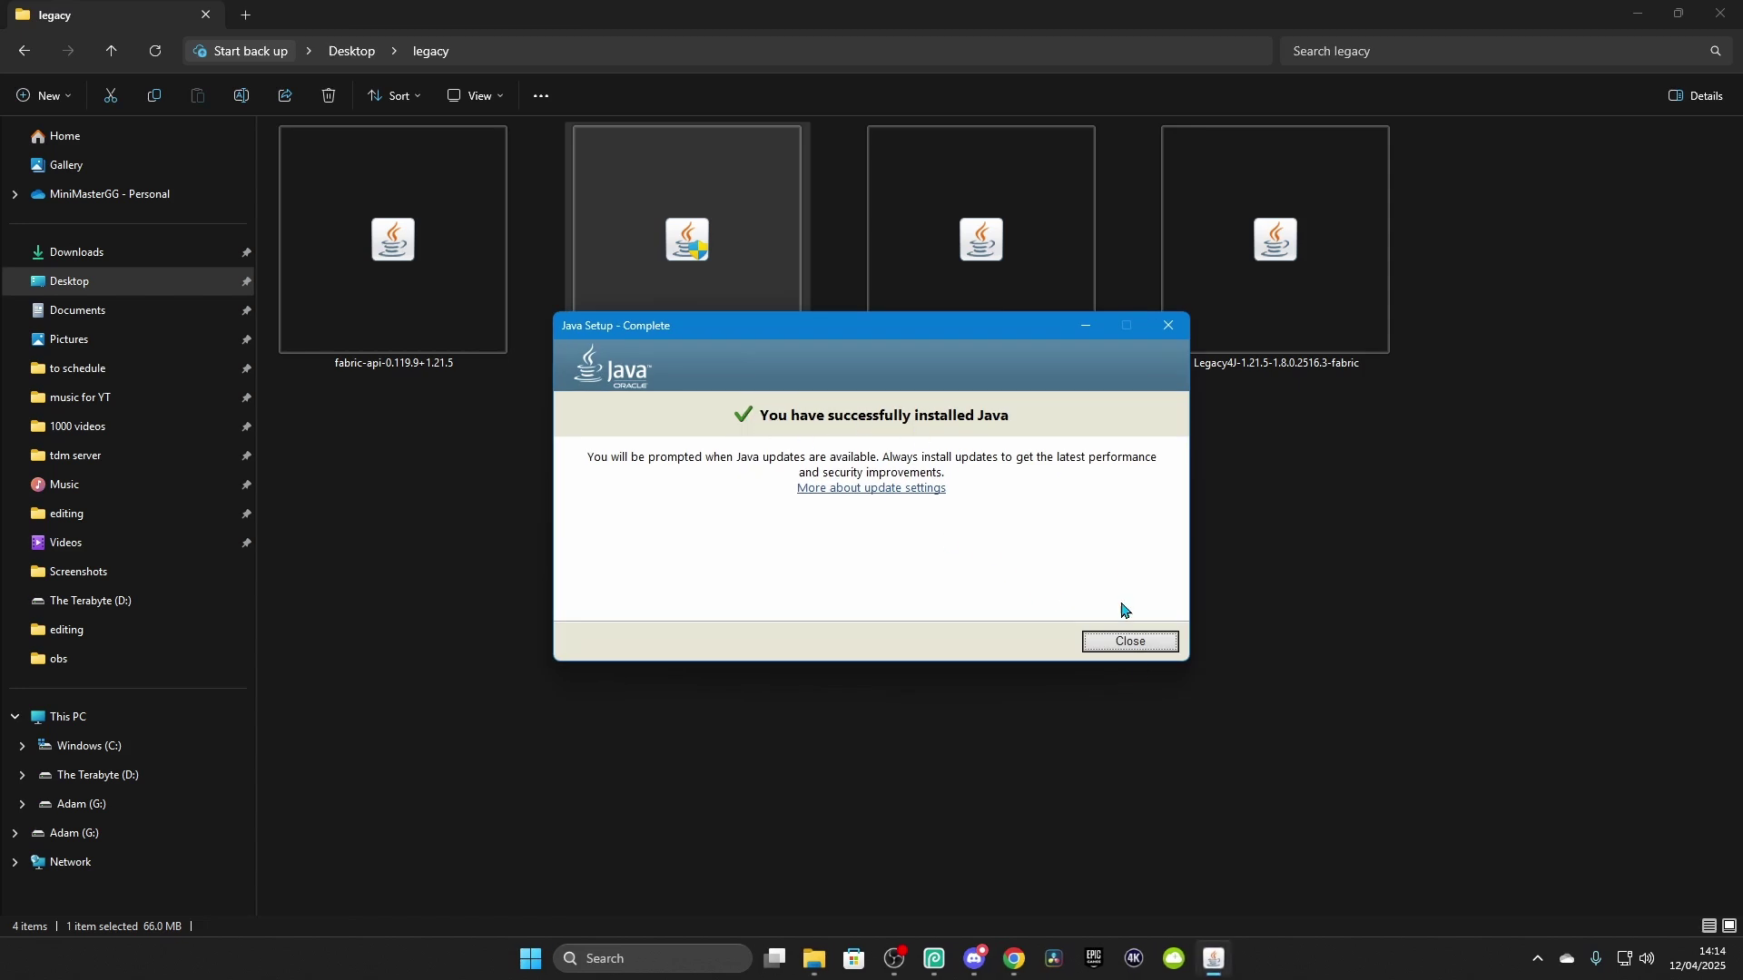
left_click(1130, 644)
Step: Download the Fabric installer for Windows from fabricmc.net
key("alt+Tab")
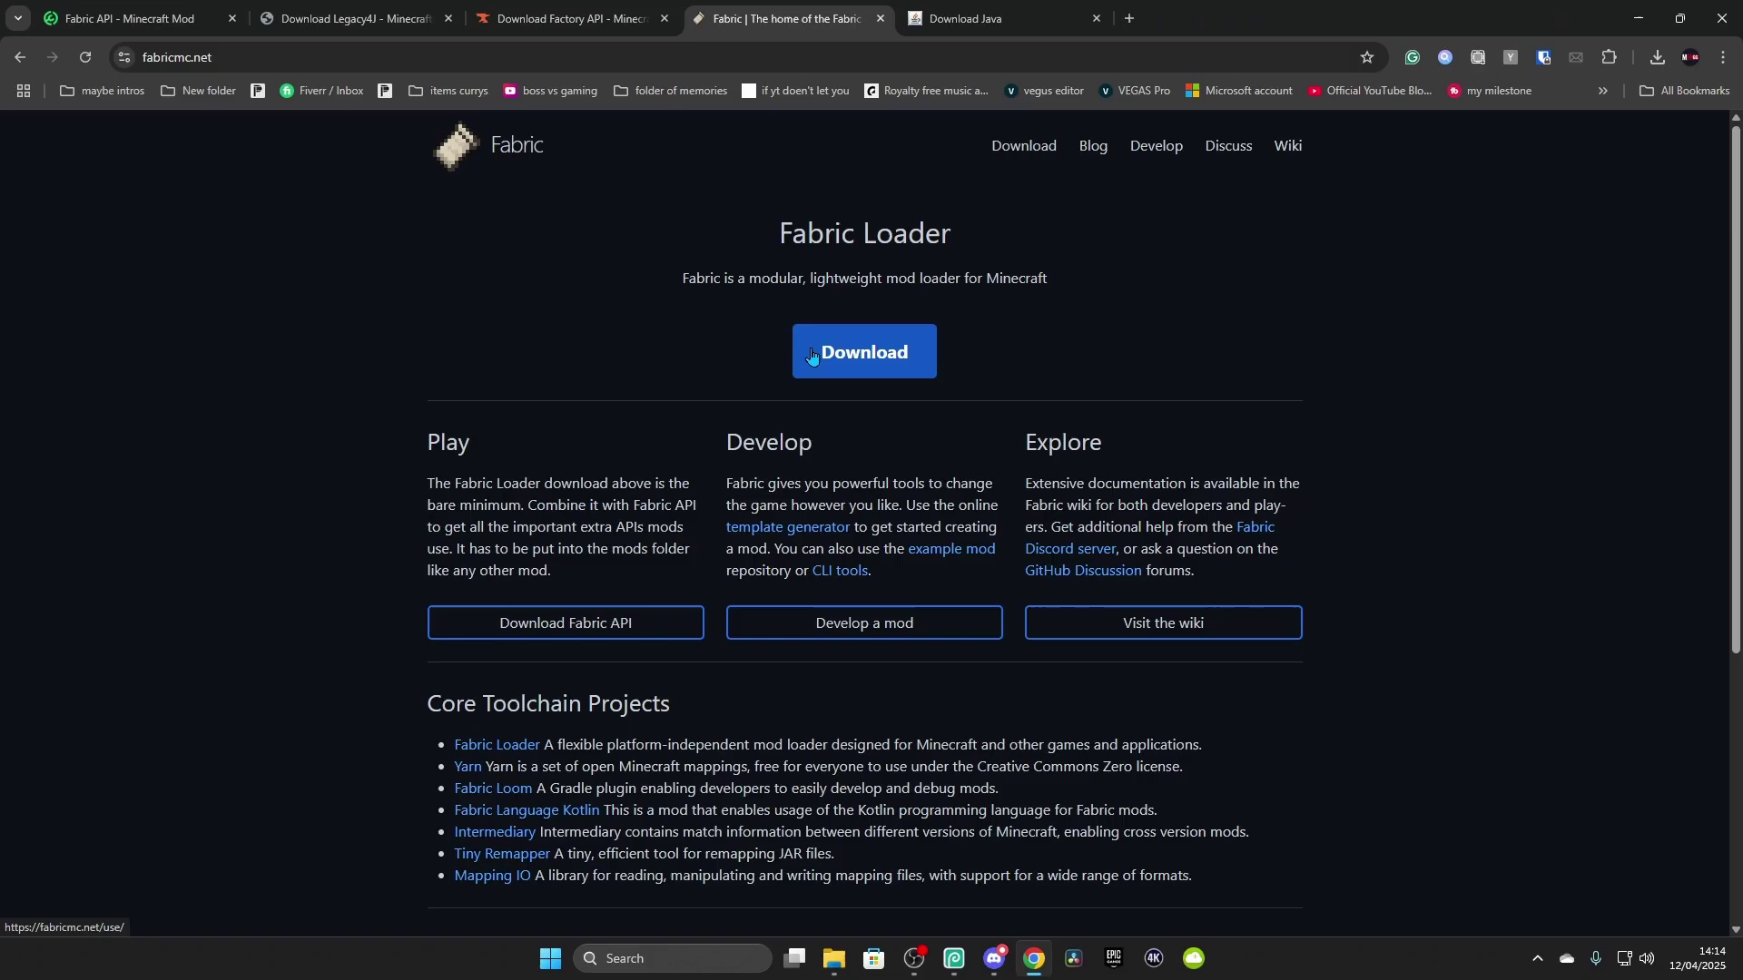
left_click_drag(708, 241, 974, 246)
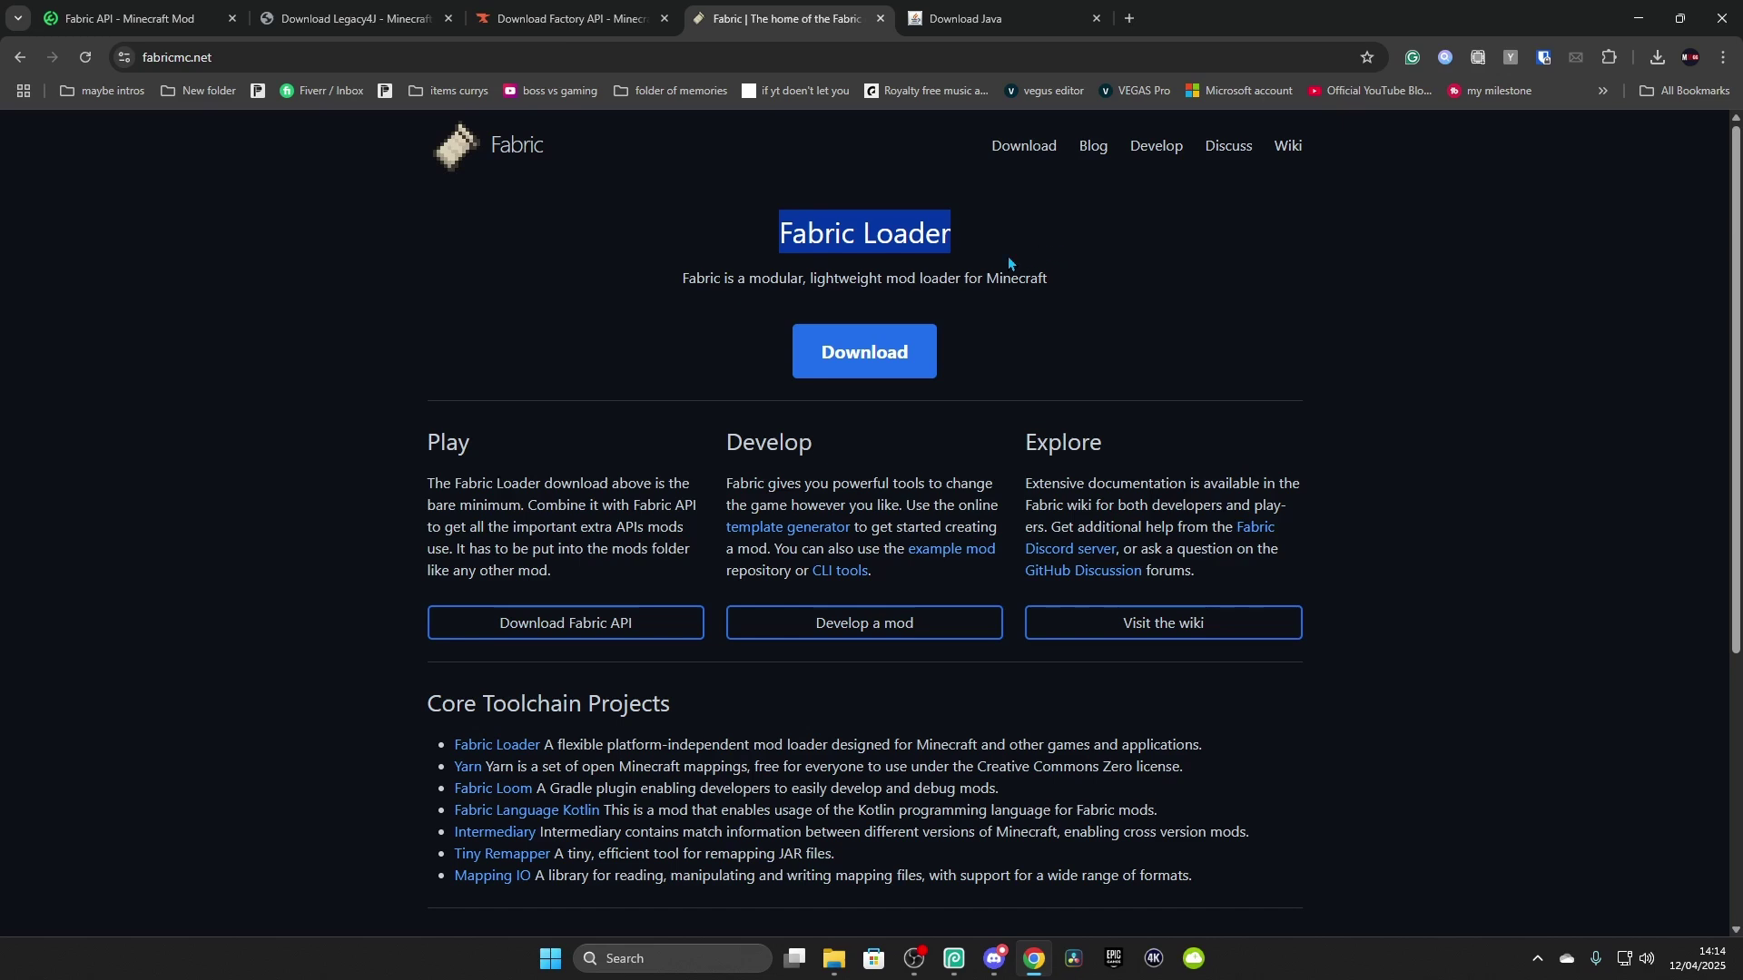
left_click(861, 375)
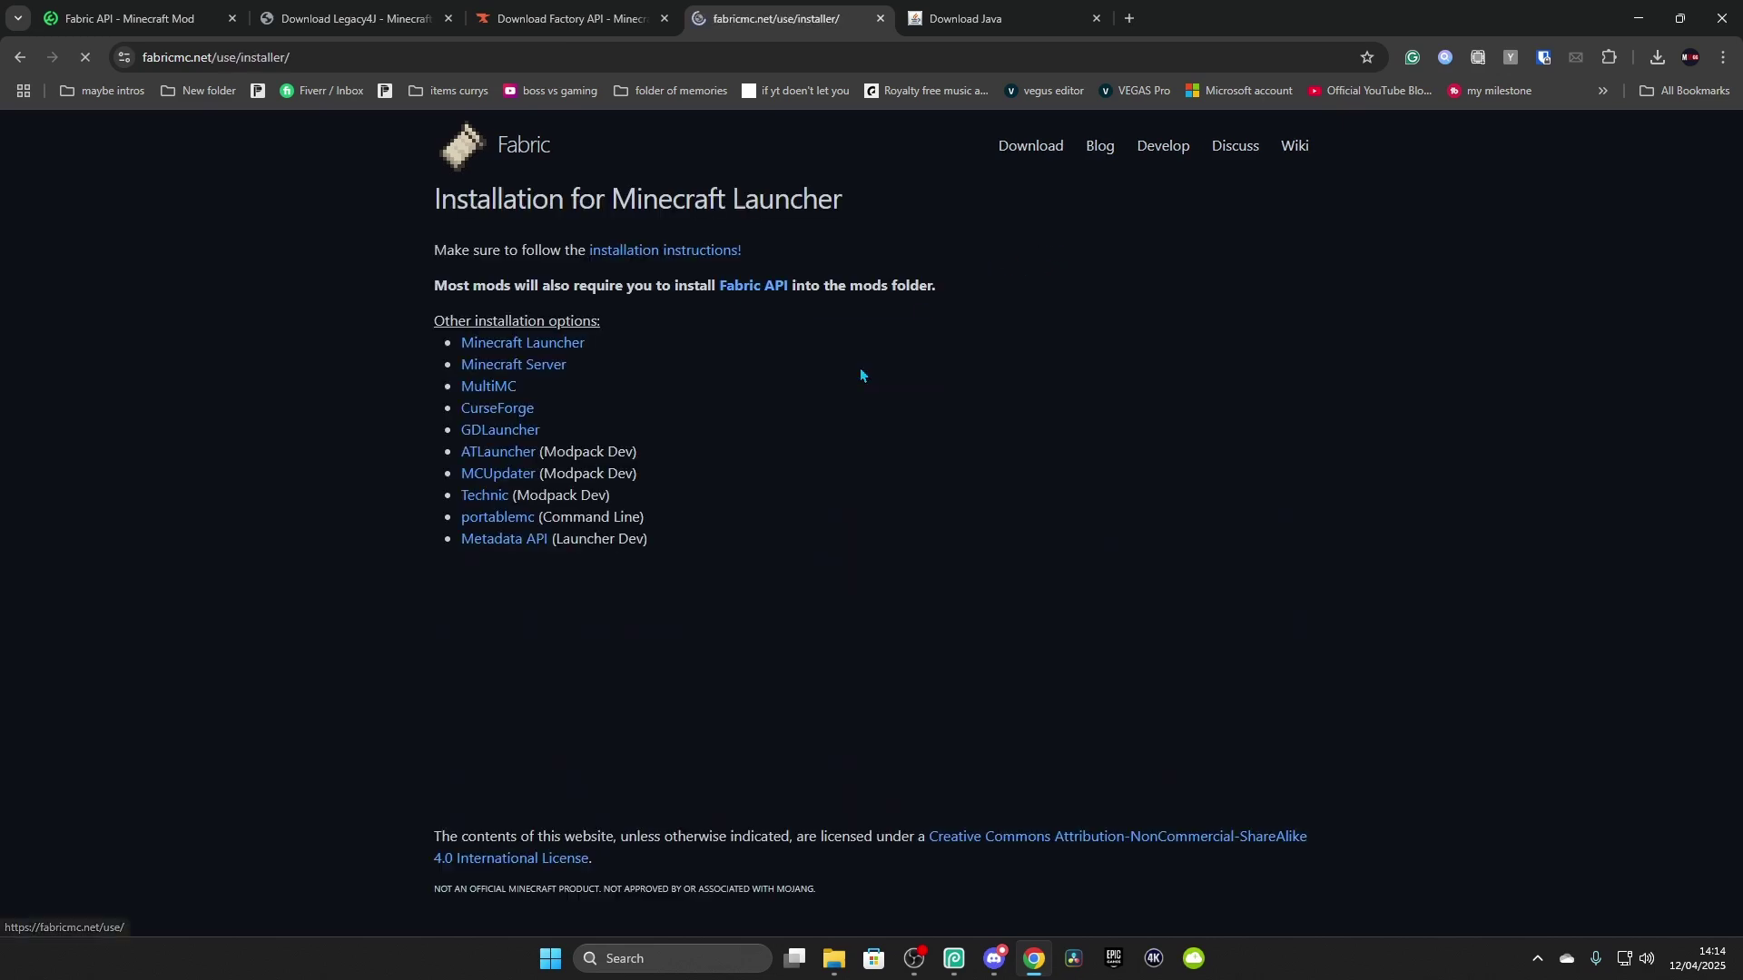
left_click(836, 304)
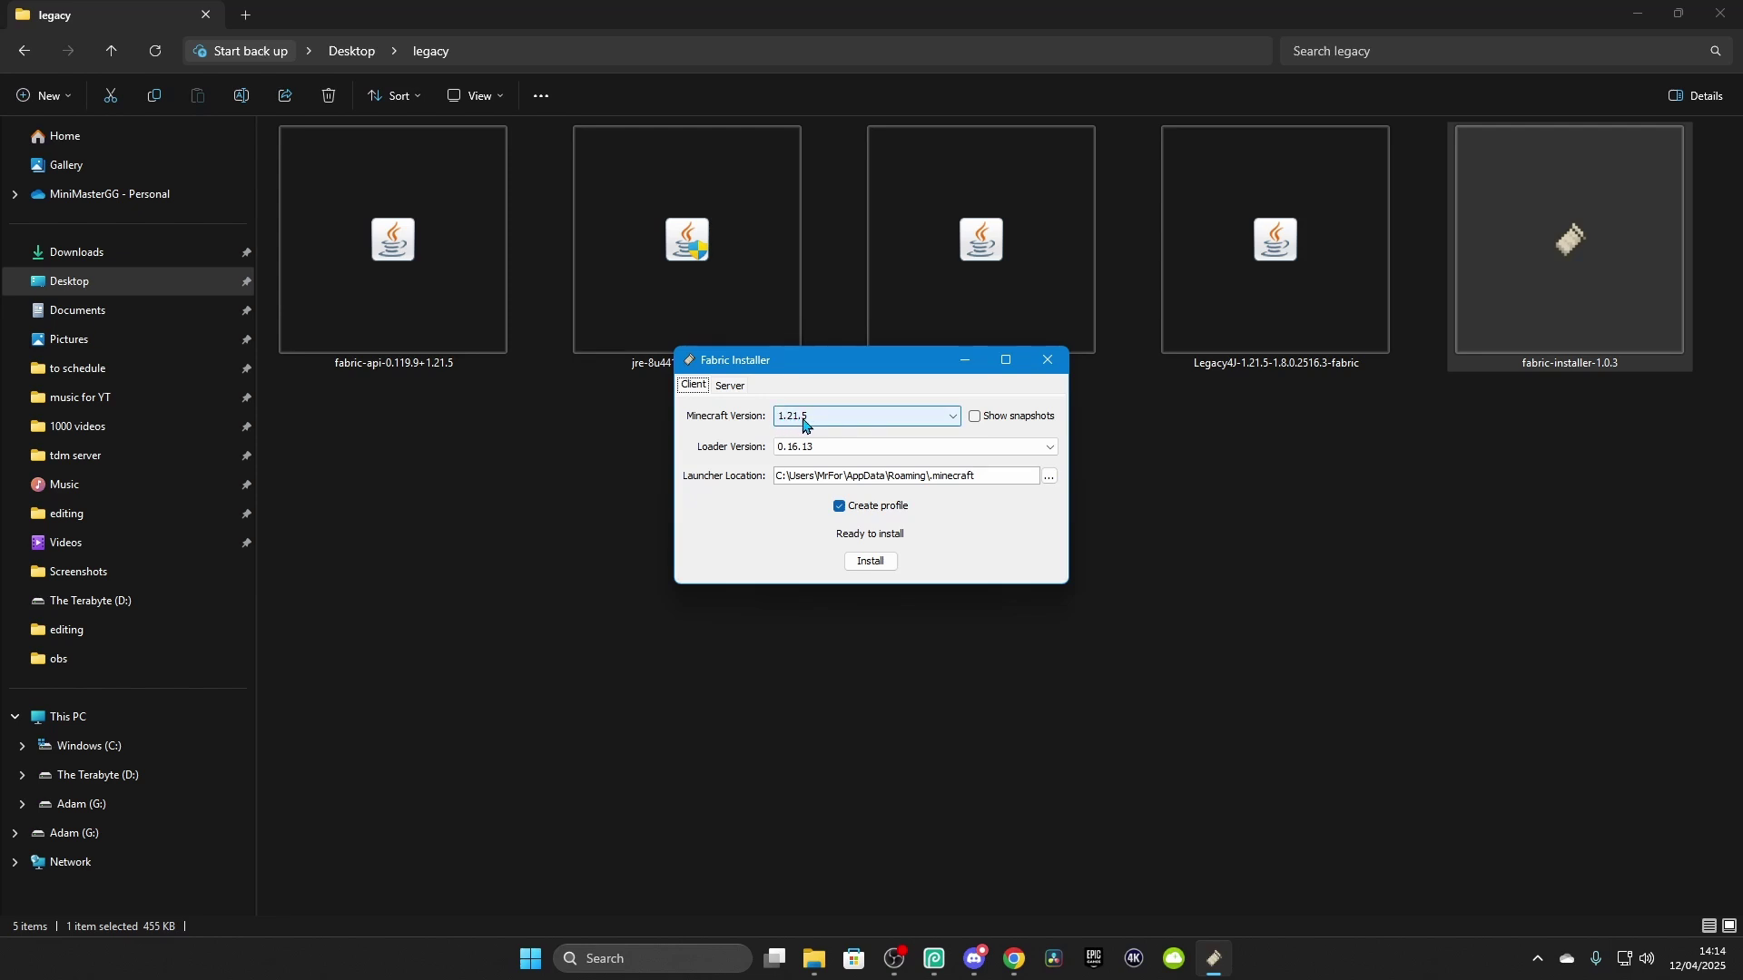
Step: Install Fabric Loader for Minecraft version 1.21.5 with fabric-installer-1.0.3
left_click(803, 425)
left_click(804, 426)
left_click(860, 563)
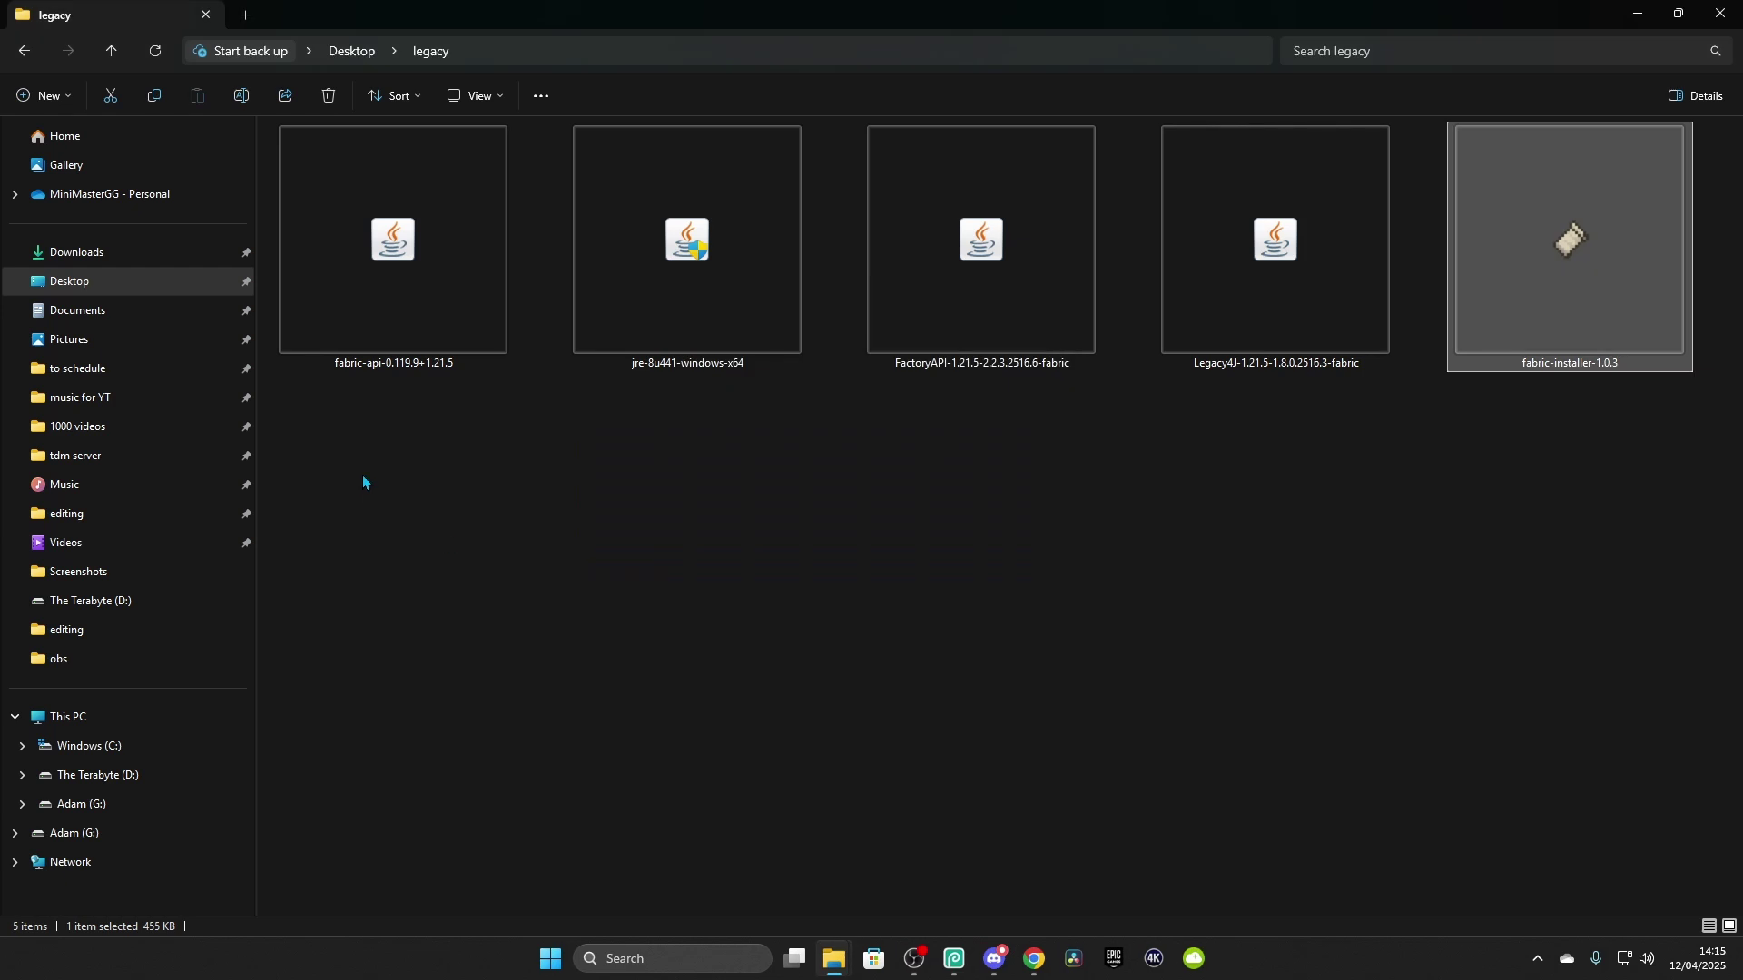
Step: Select the fabric-api, FactoryAPI and Legacy4J jars in the legacy folder
left_click(361, 482)
left_click_drag(363, 444, 445, 318)
left_click(1071, 313, "ctrl")
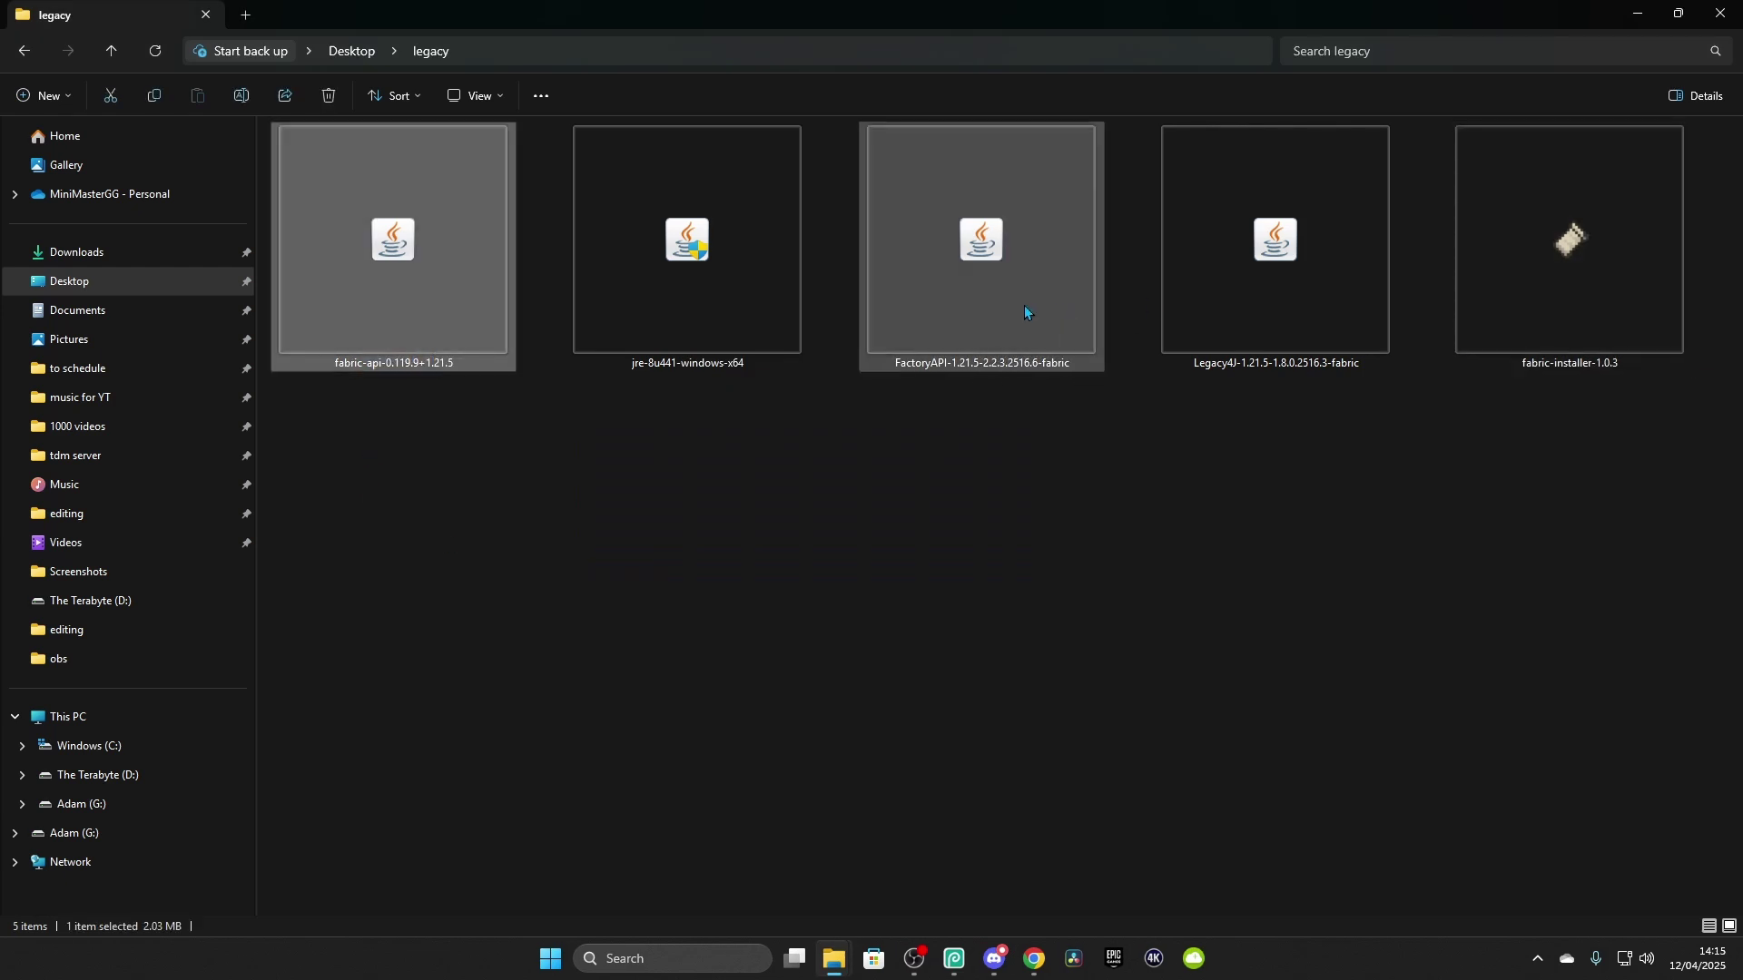
left_click(1213, 336, "ctrl")
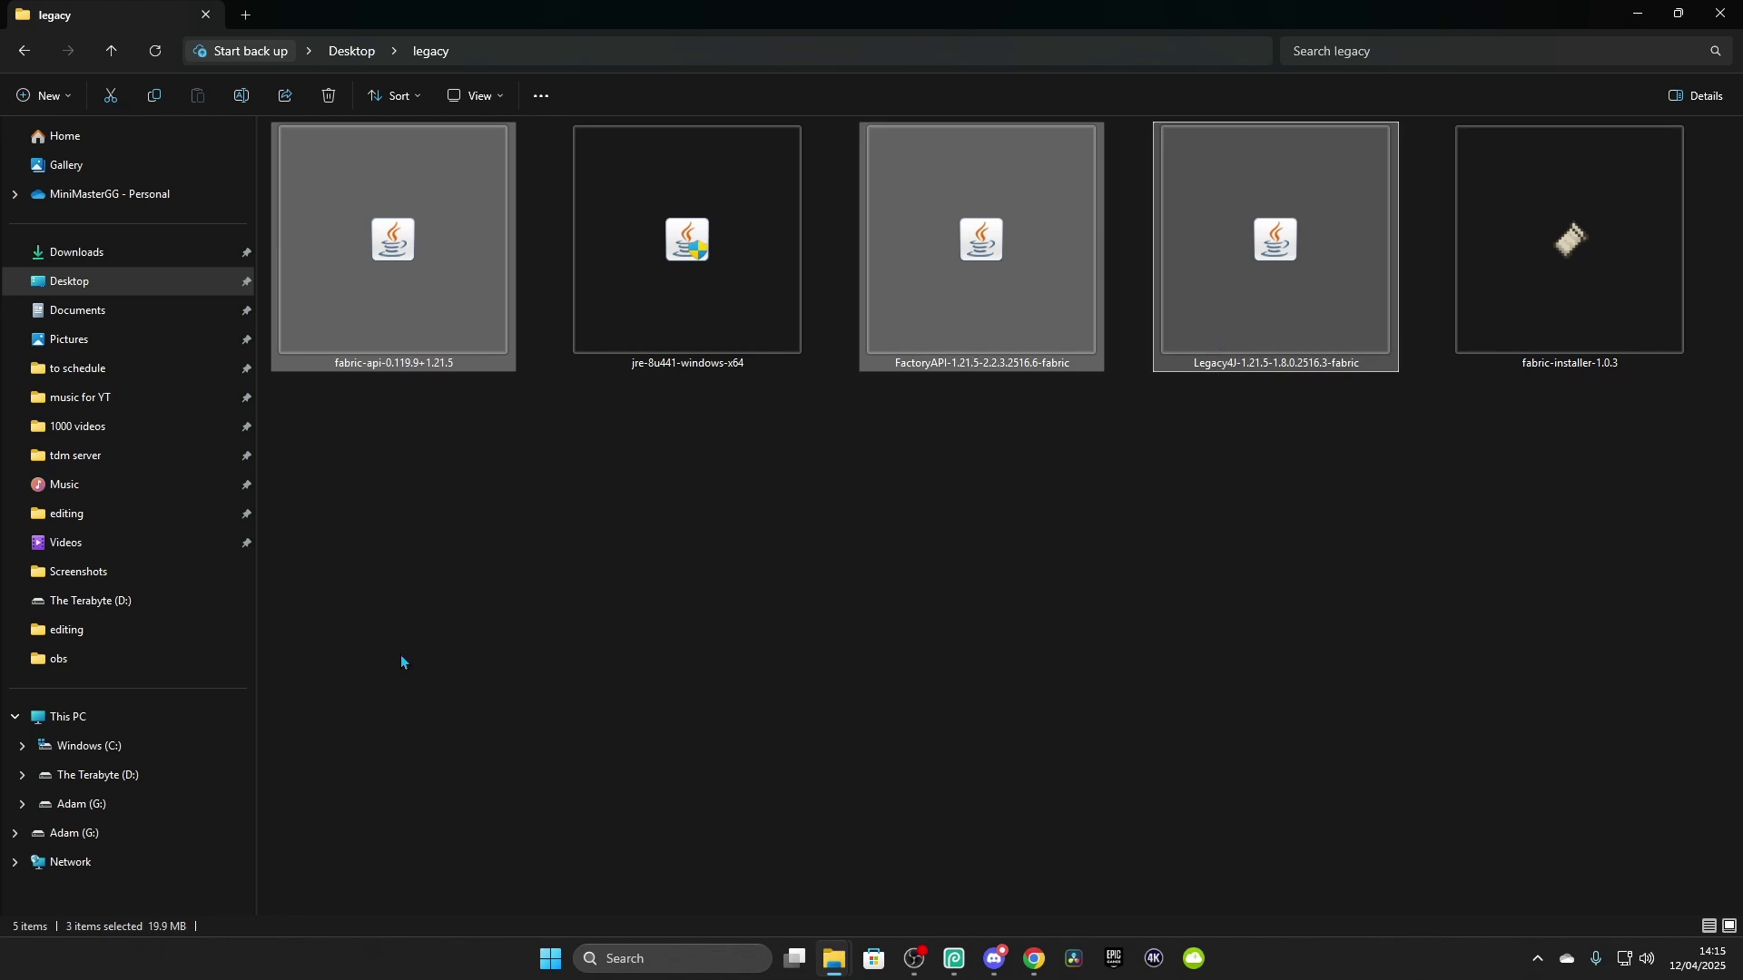
Step: Open the .minecraft mods folder through %appdata%
key("super+r")
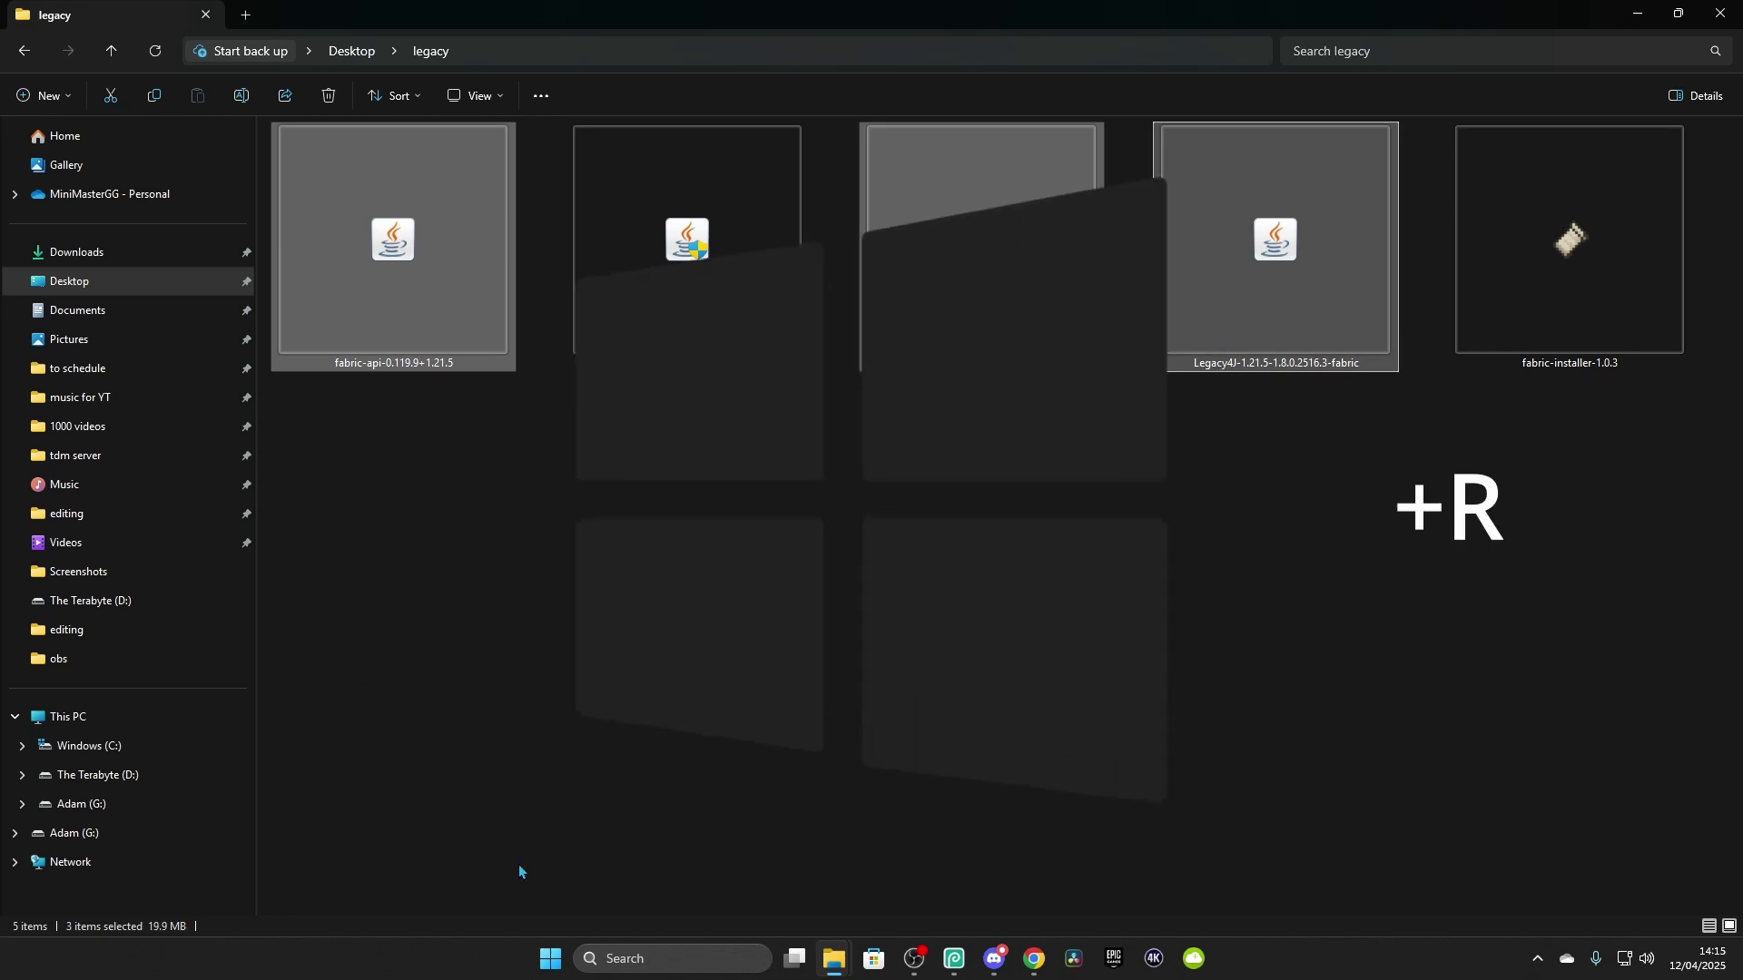
left_click_drag(99, 762, 810, 511)
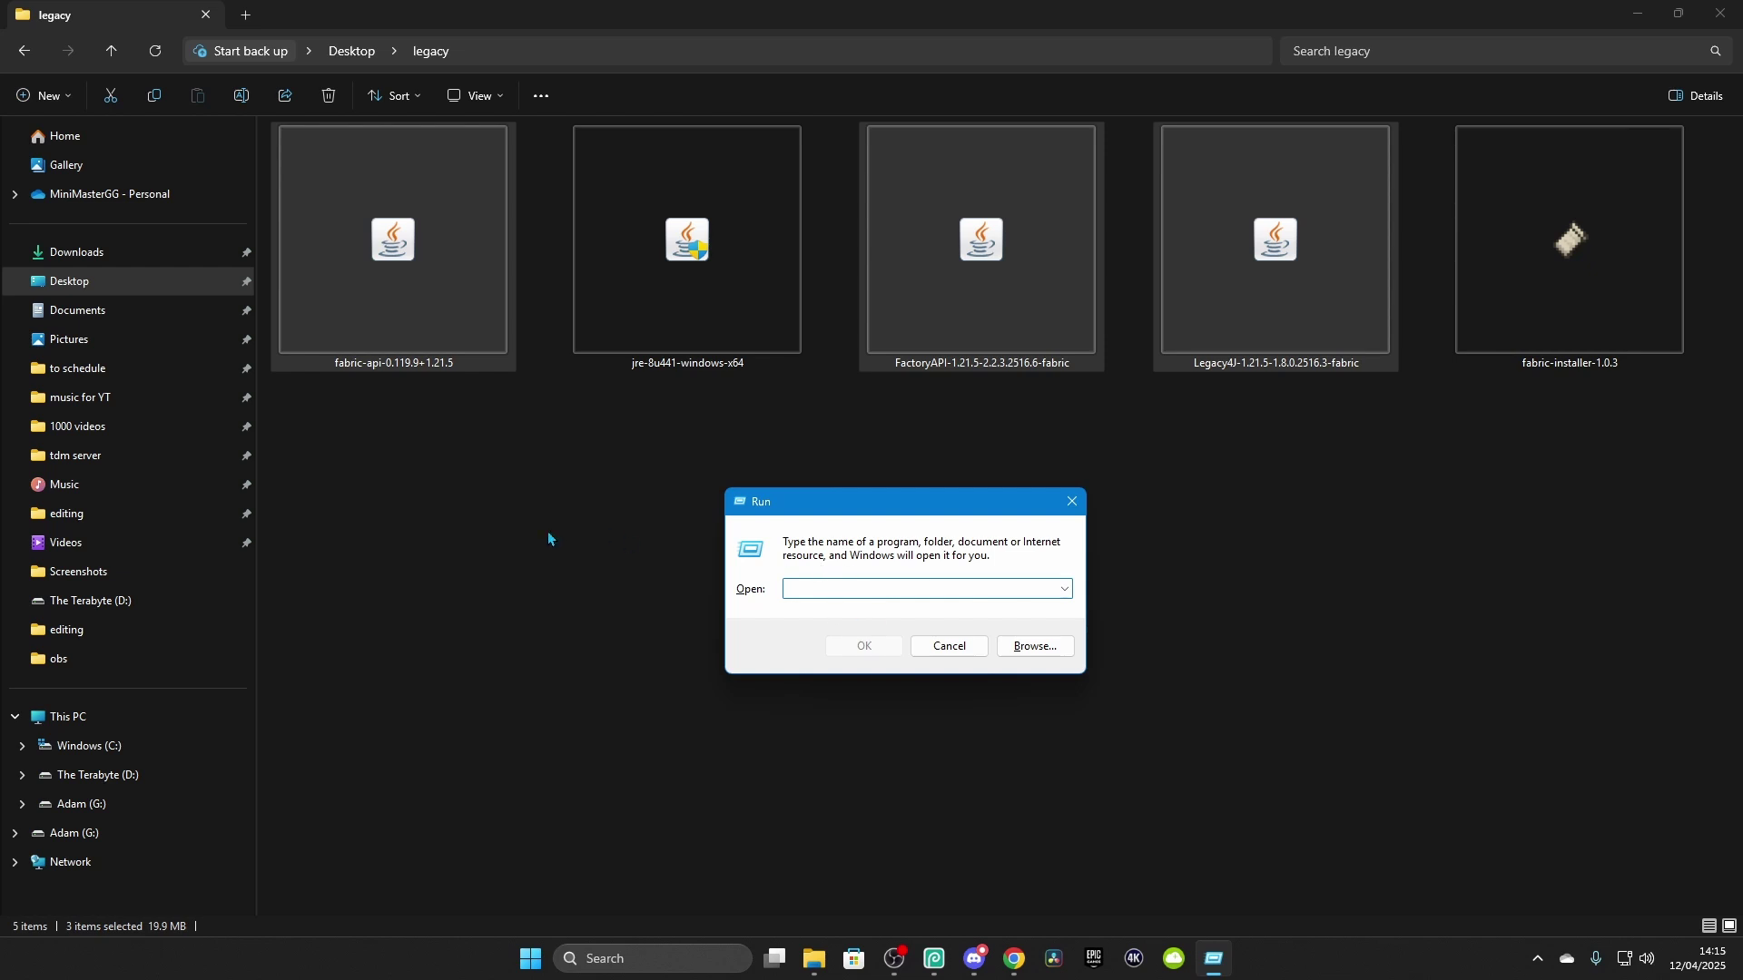
type("%appda")
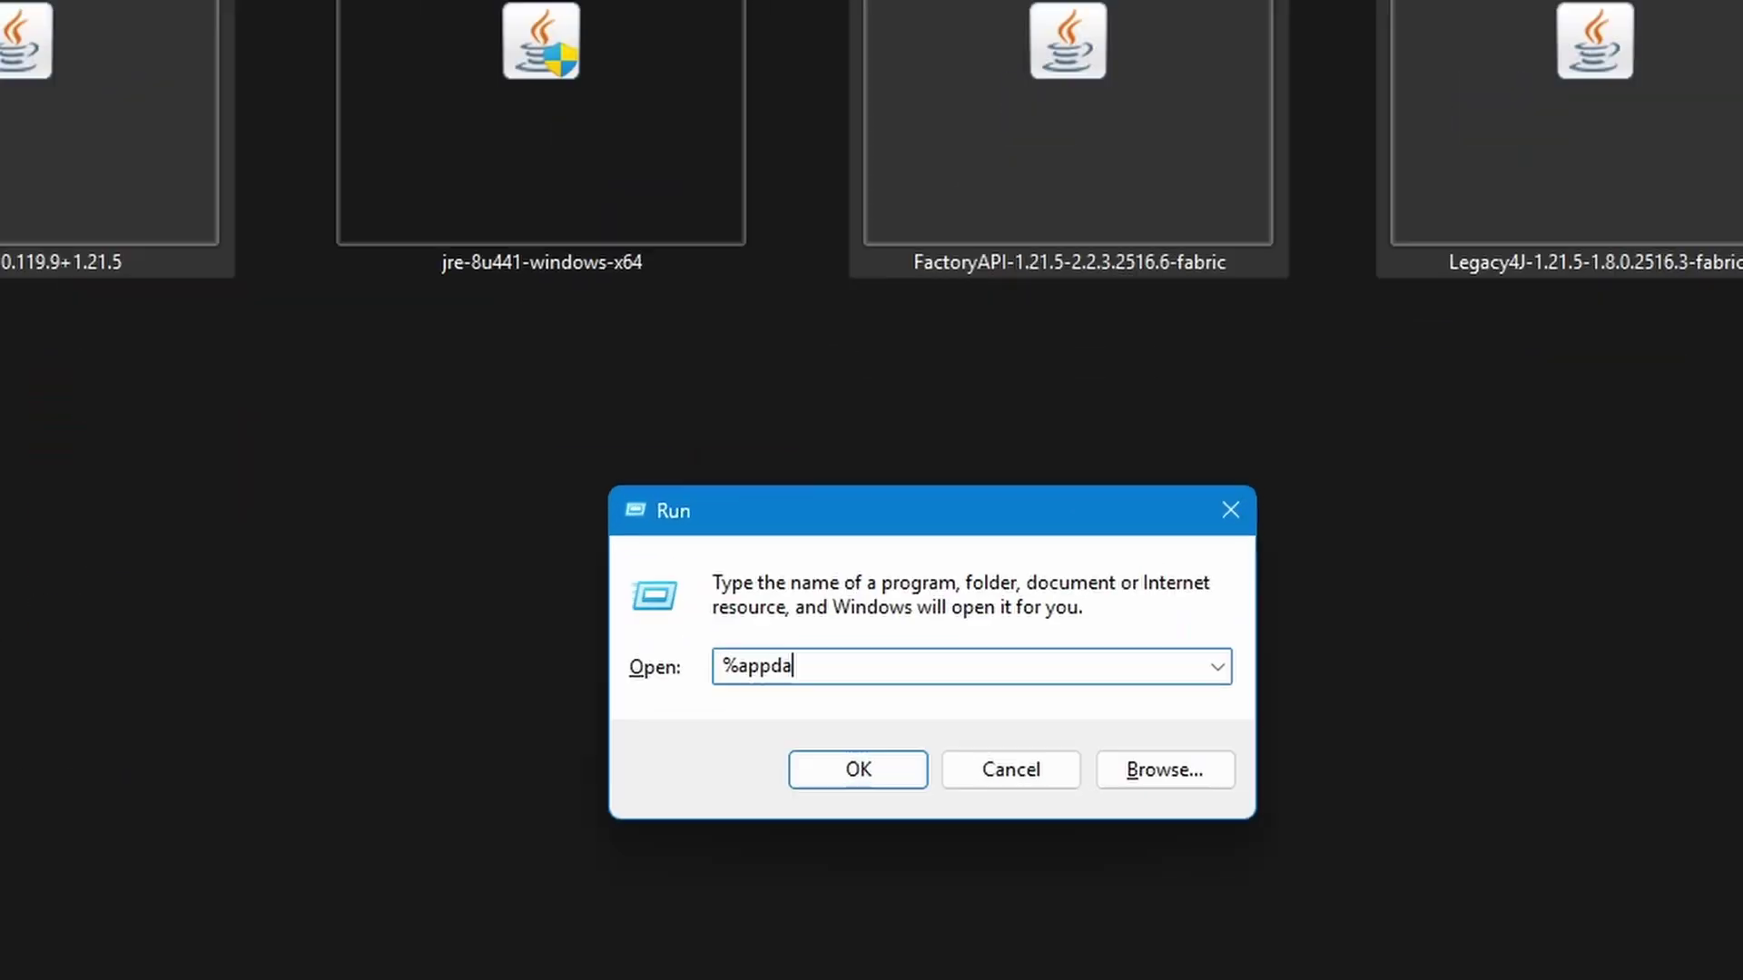
type("ta%")
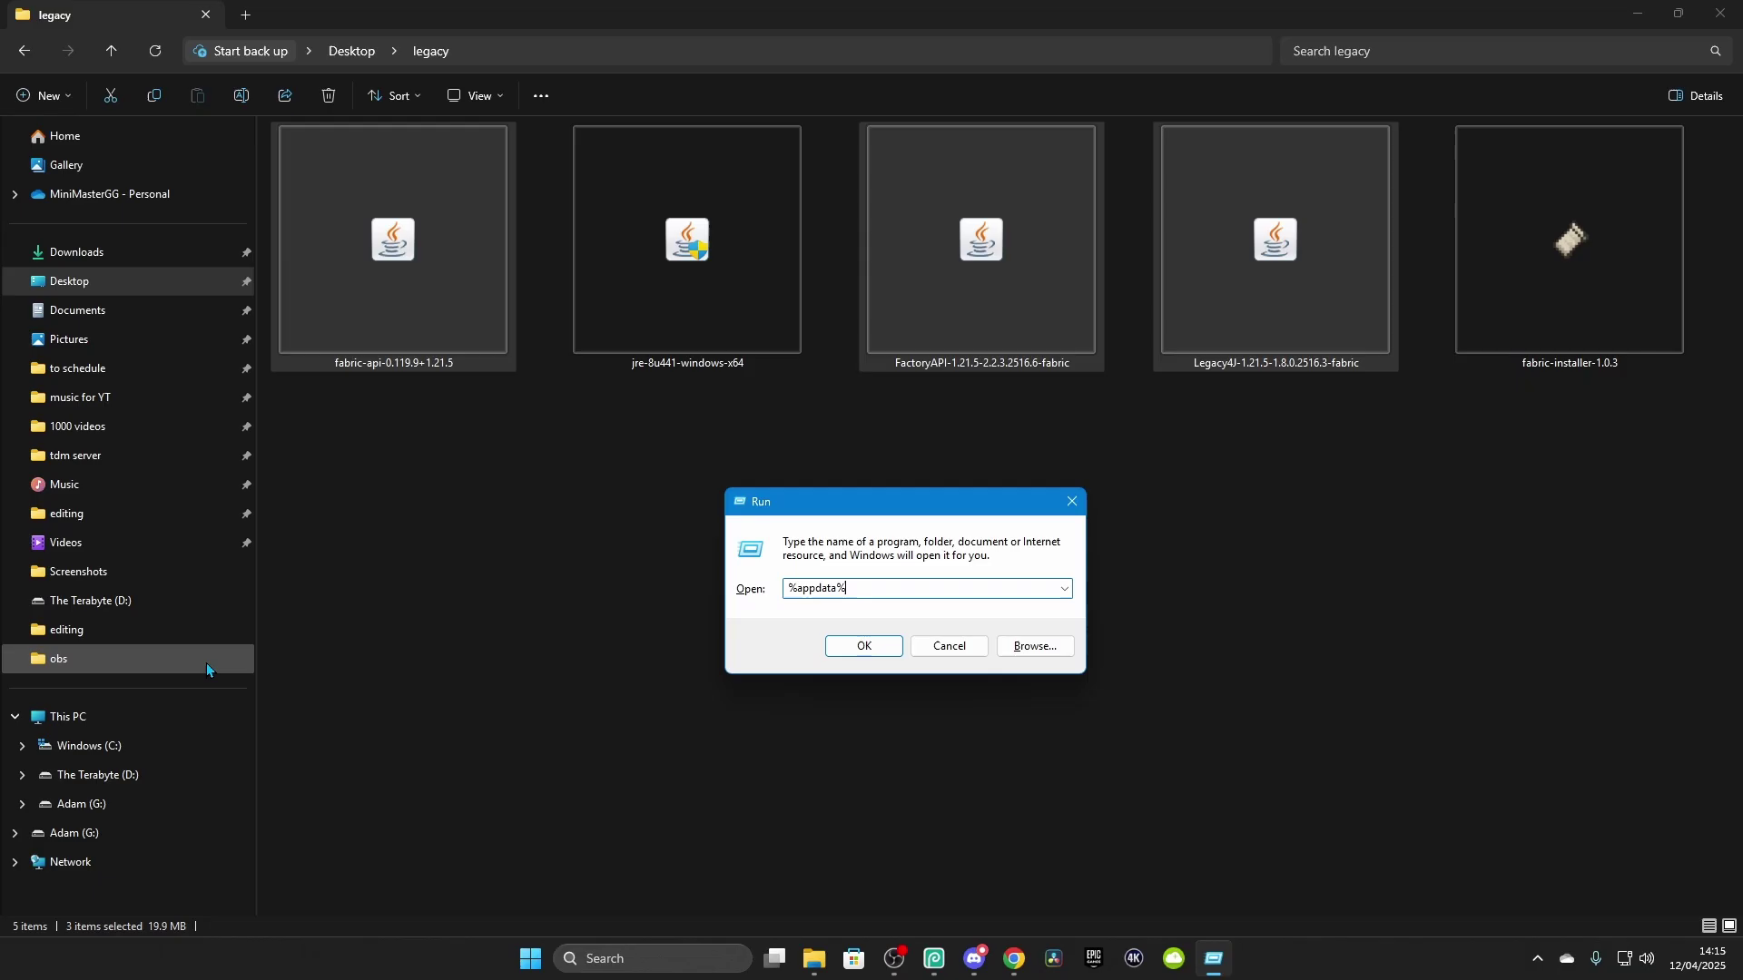
key("Return")
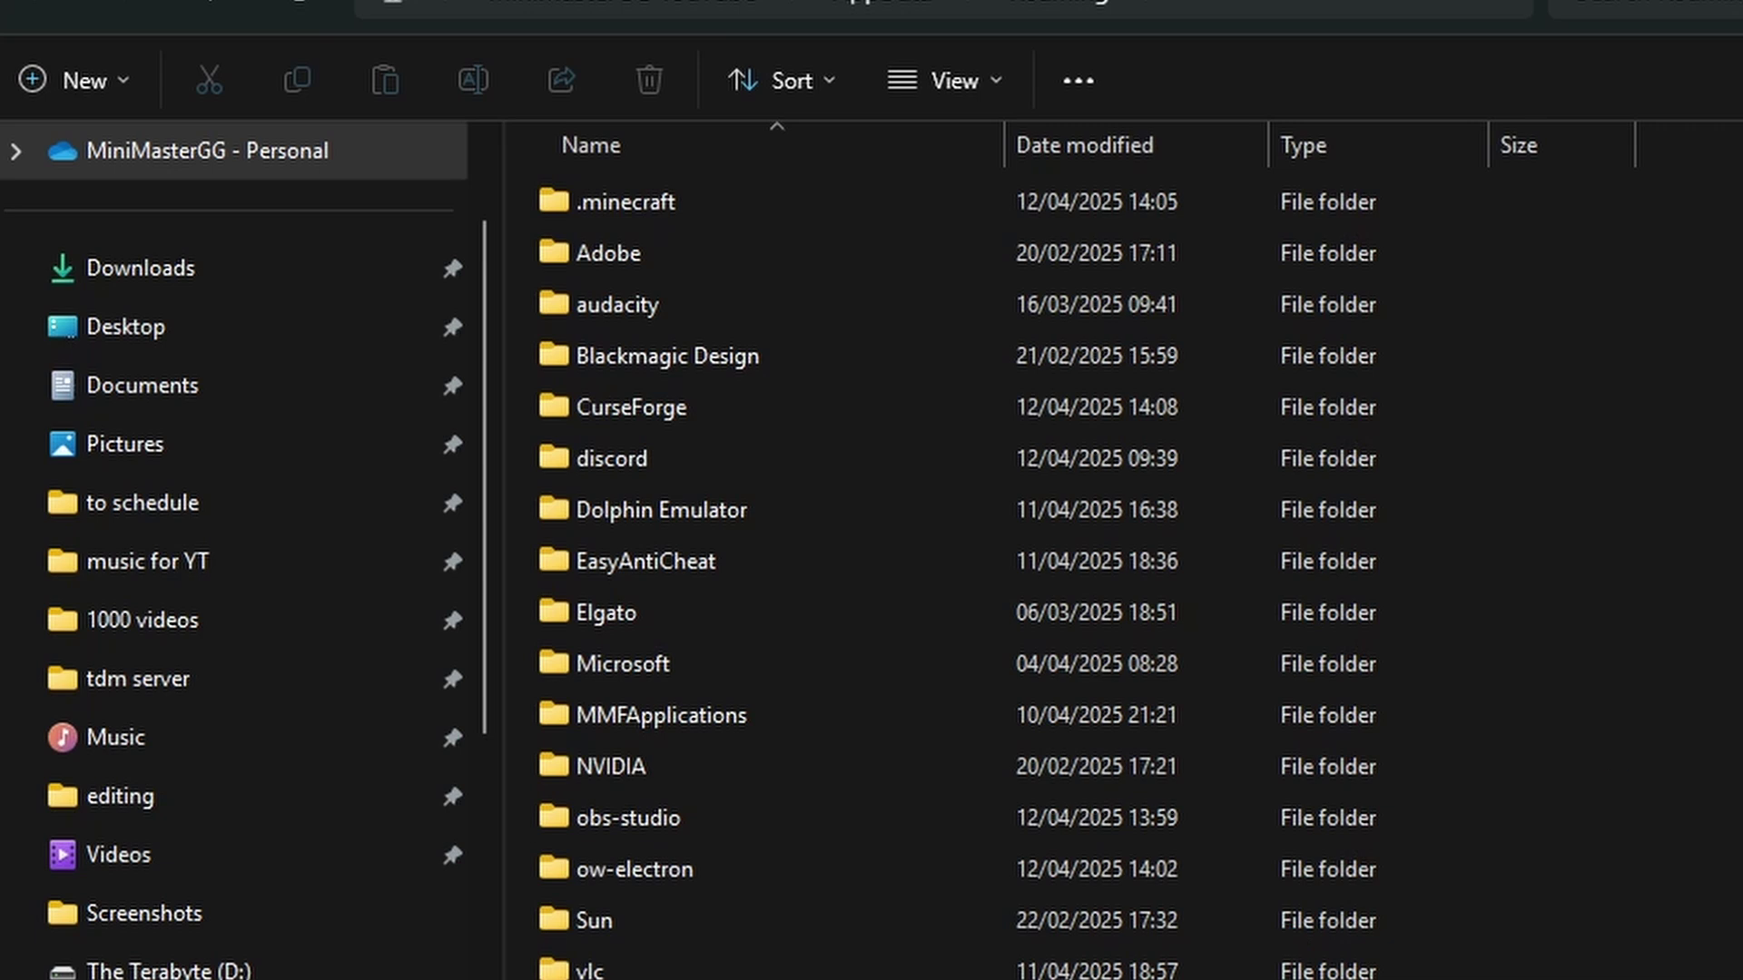
double_click(704, 205)
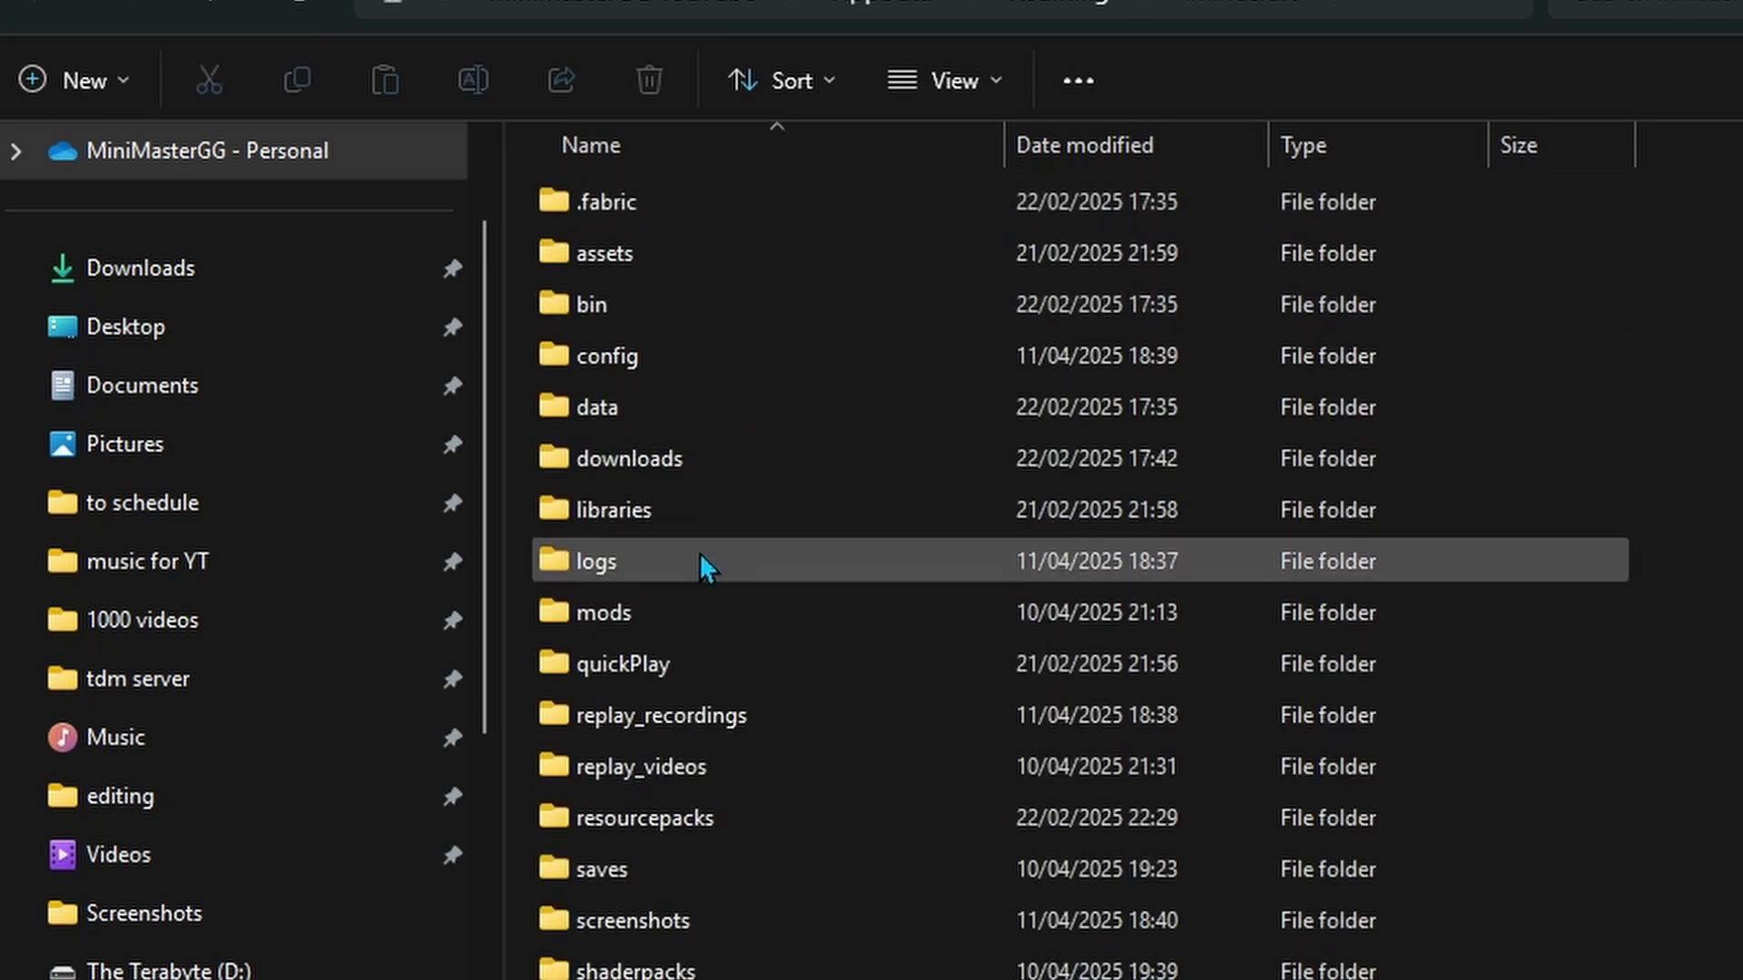
scroll(799, 787, "down", 1)
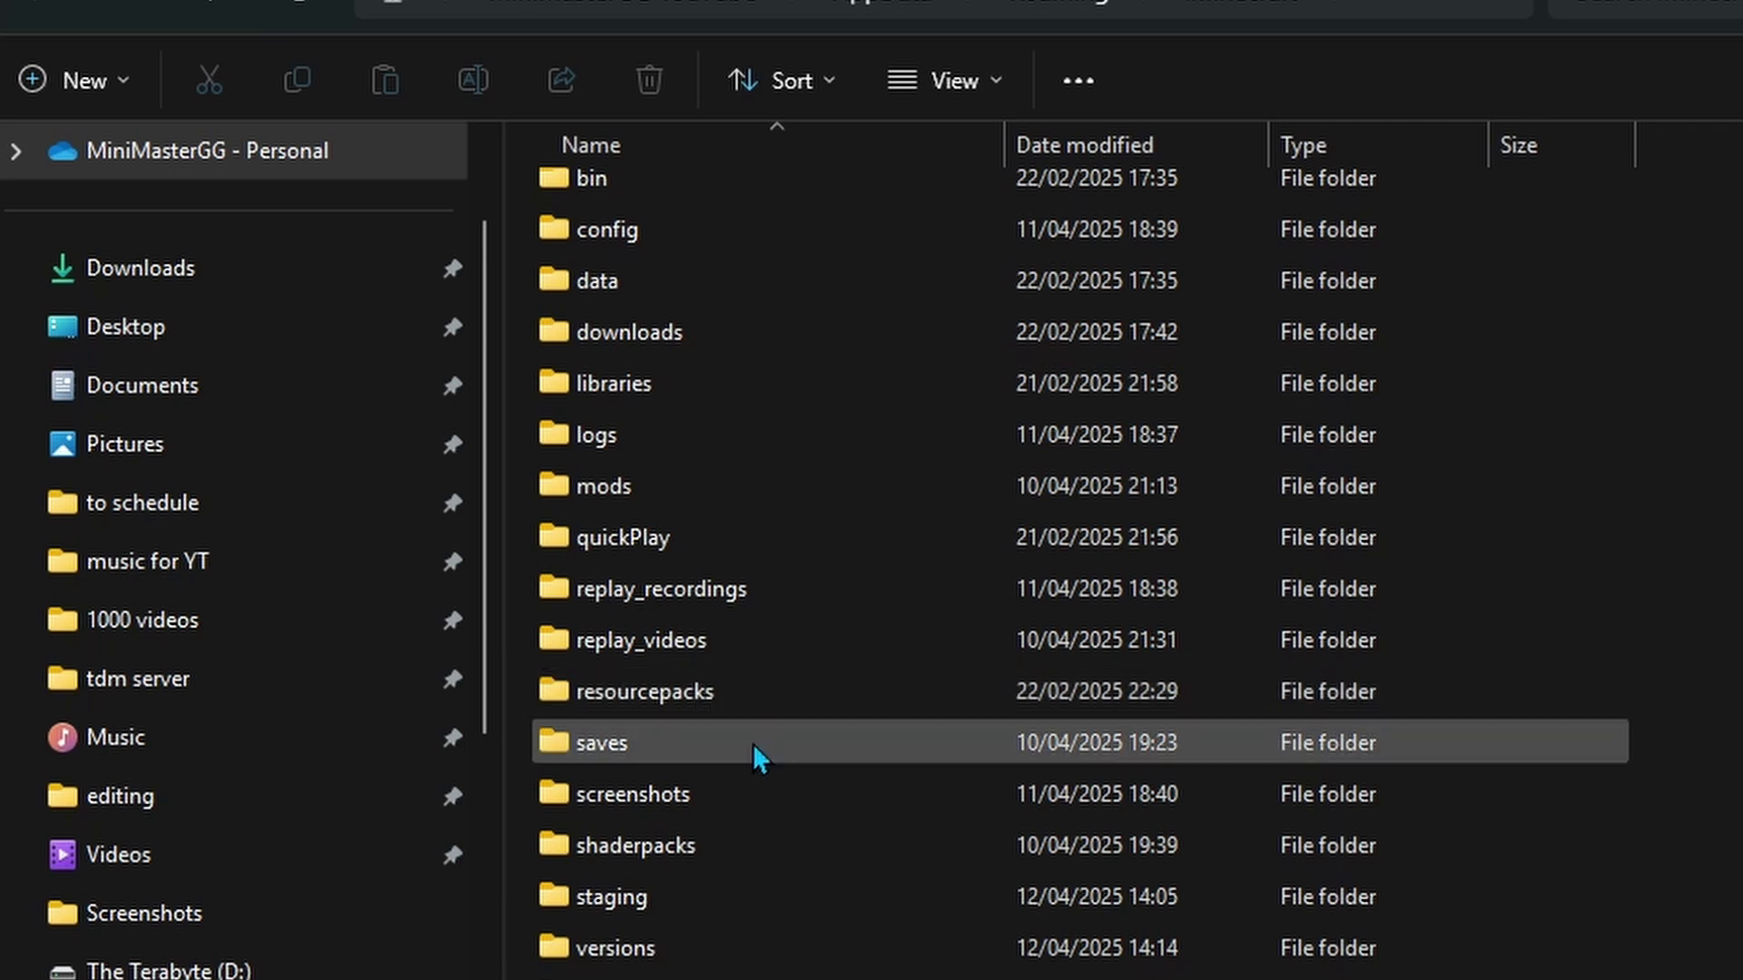
double_click(657, 472)
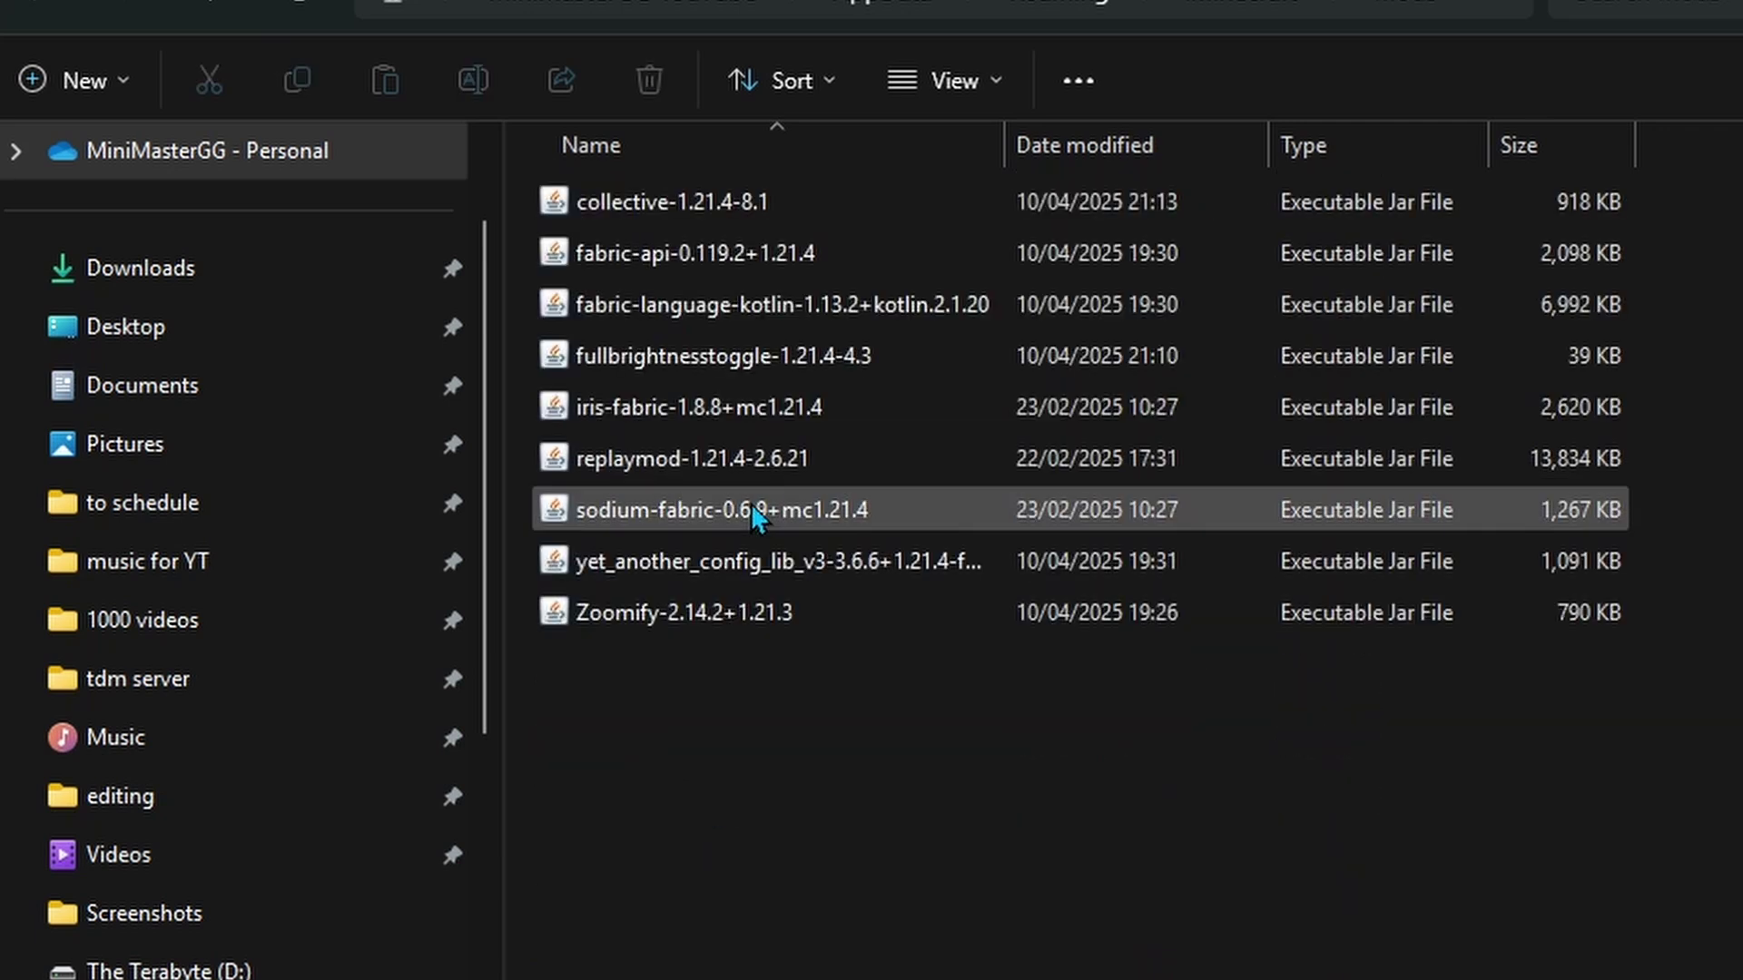
Step: Delete all old mod jars and move the three new jars into mods
left_click_drag(751, 866, 848, 188)
key("Delete")
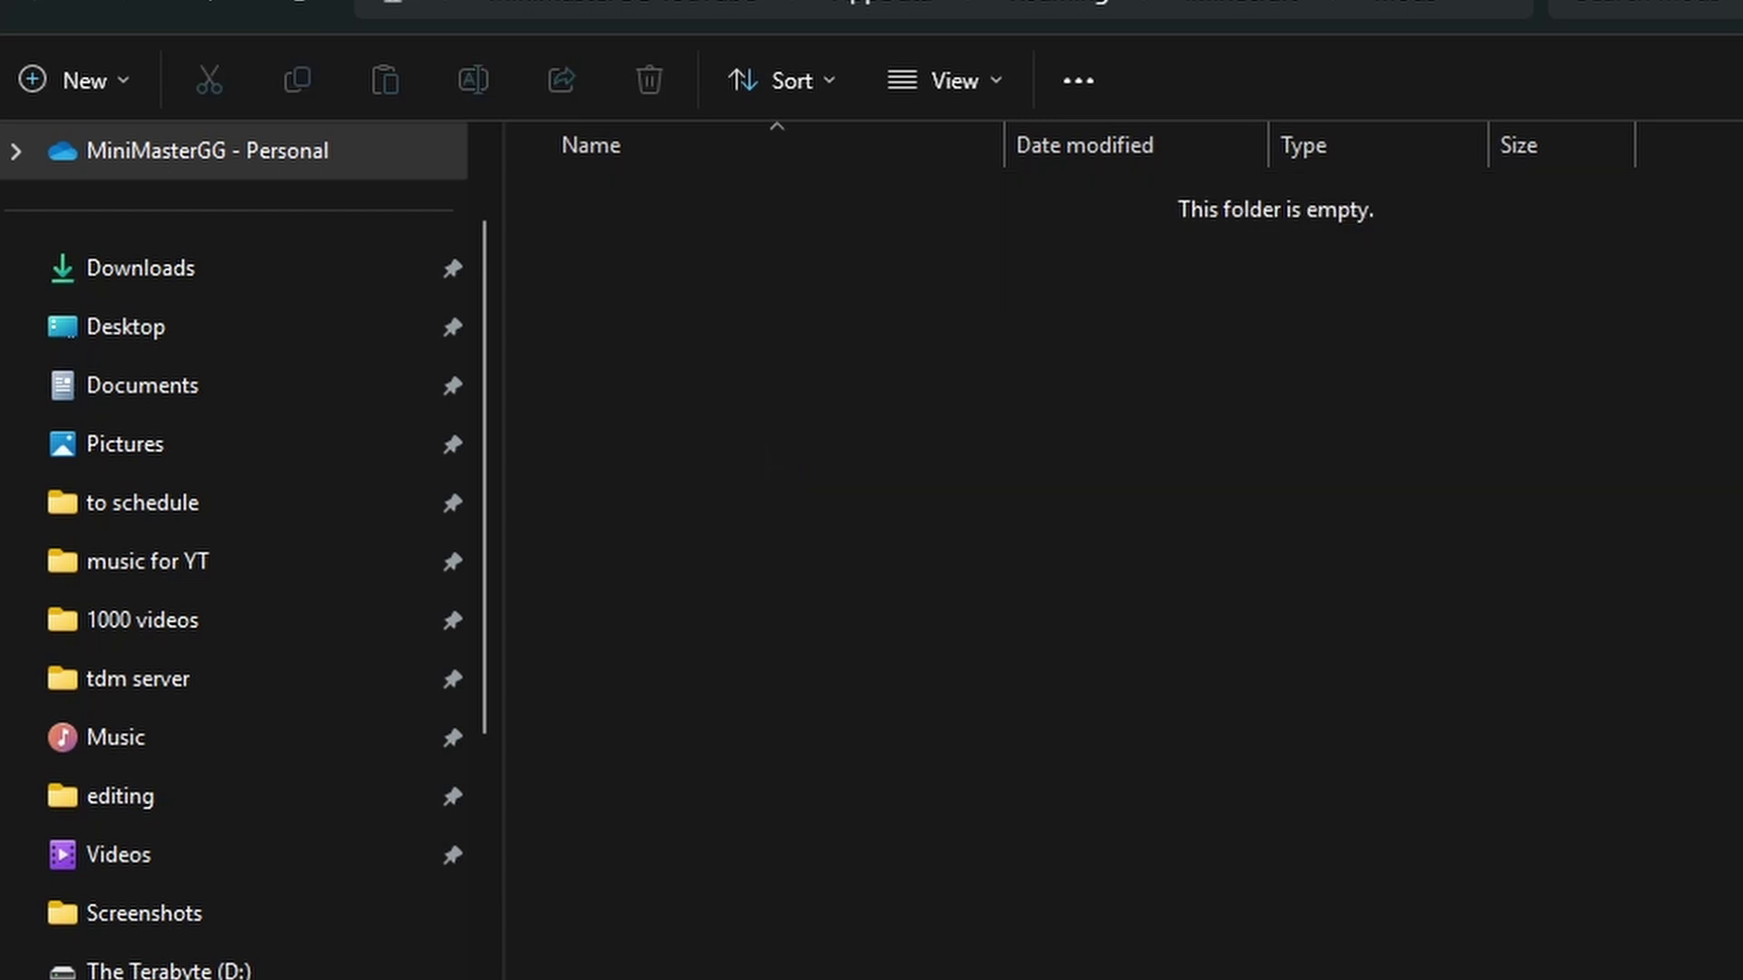
left_click_drag(961, 330, 797, 408)
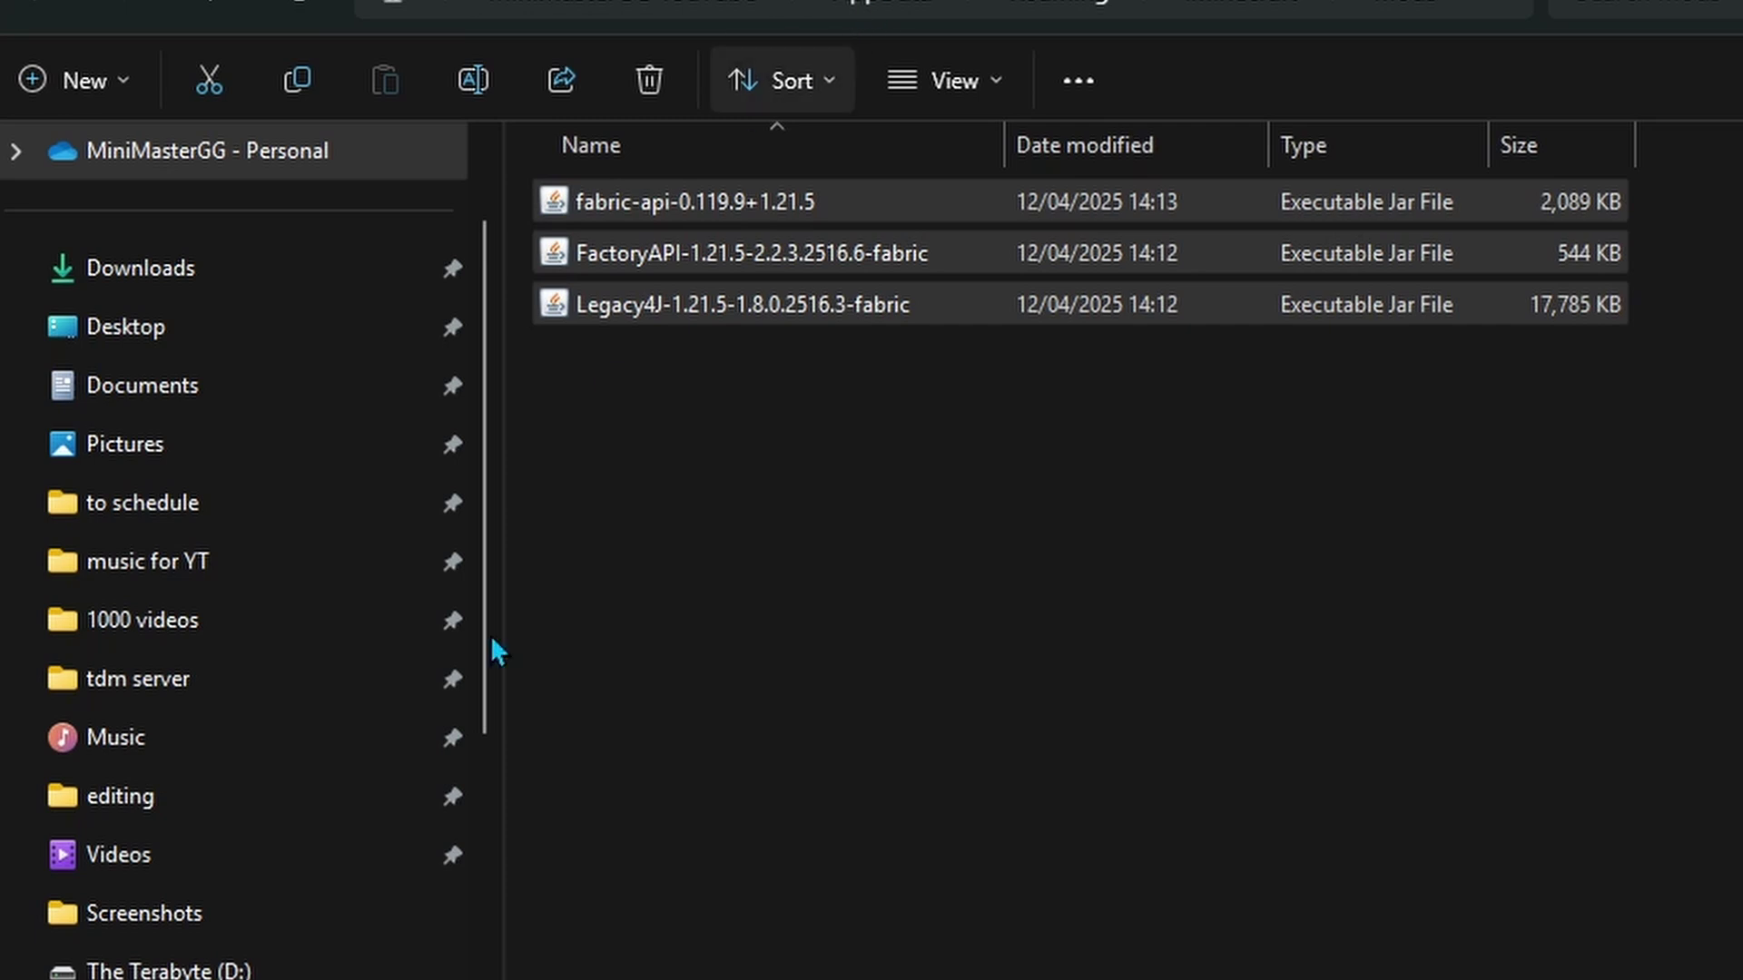
key("super")
Step: Open Minecraft Launcher and play fabric-loader-1.21.5, accepting the modified-installation warning
type("mi")
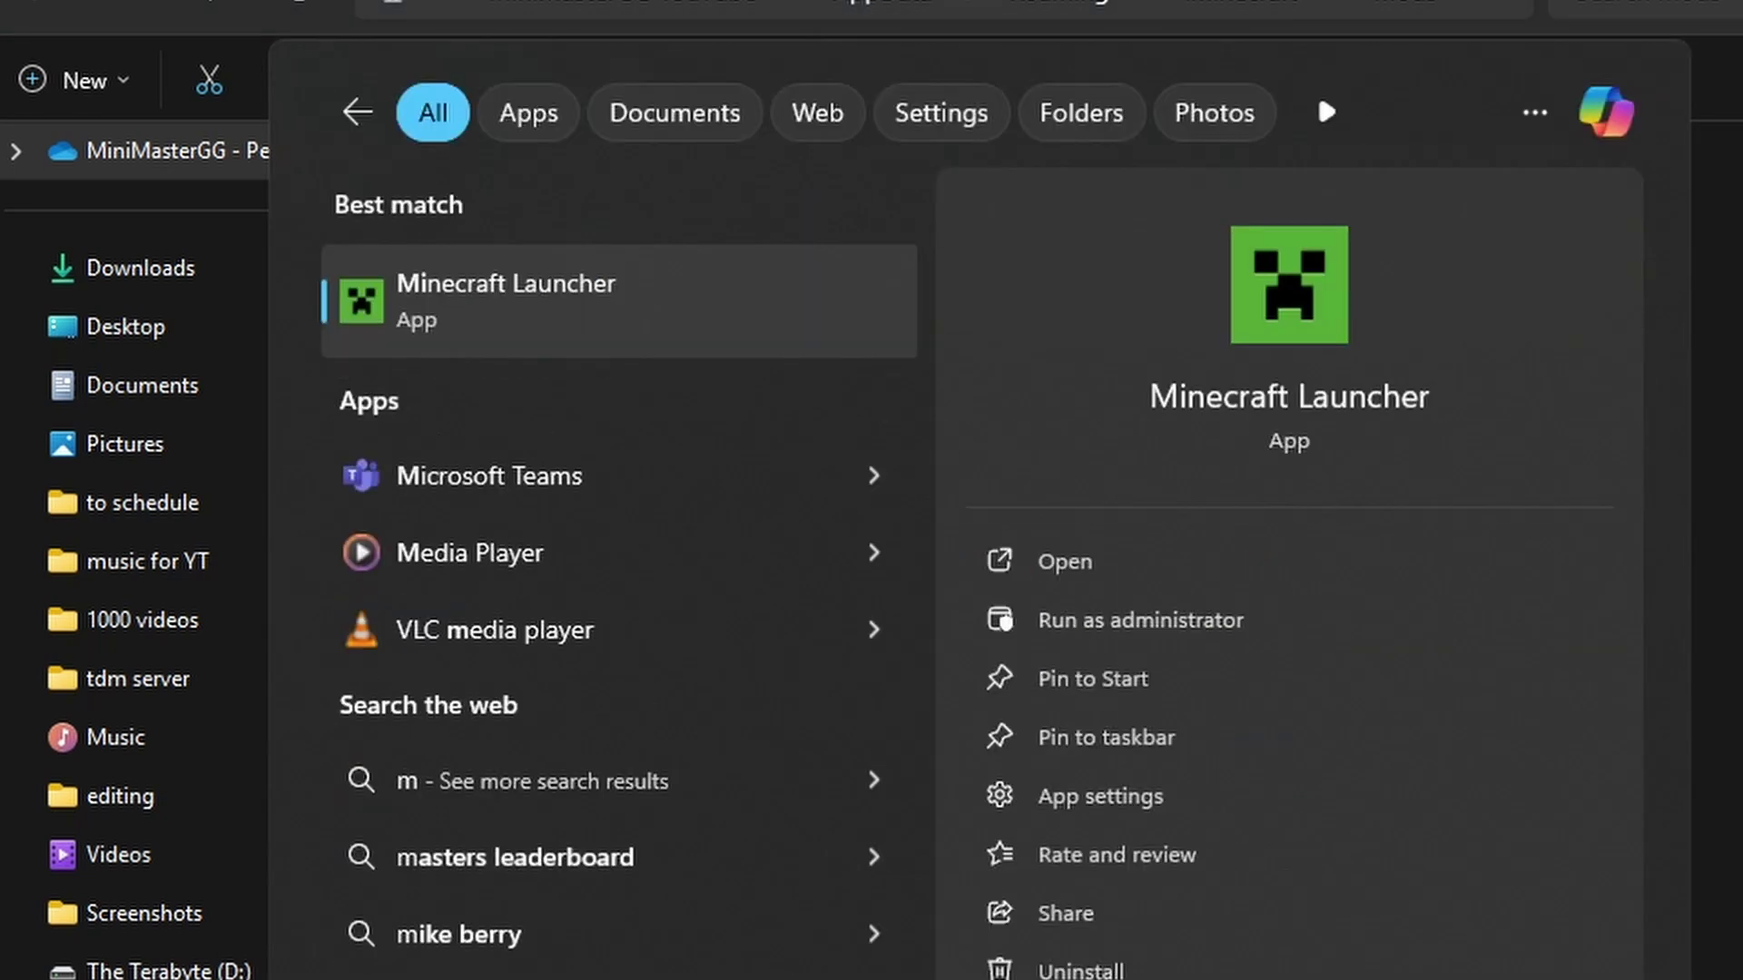
left_click(498, 249)
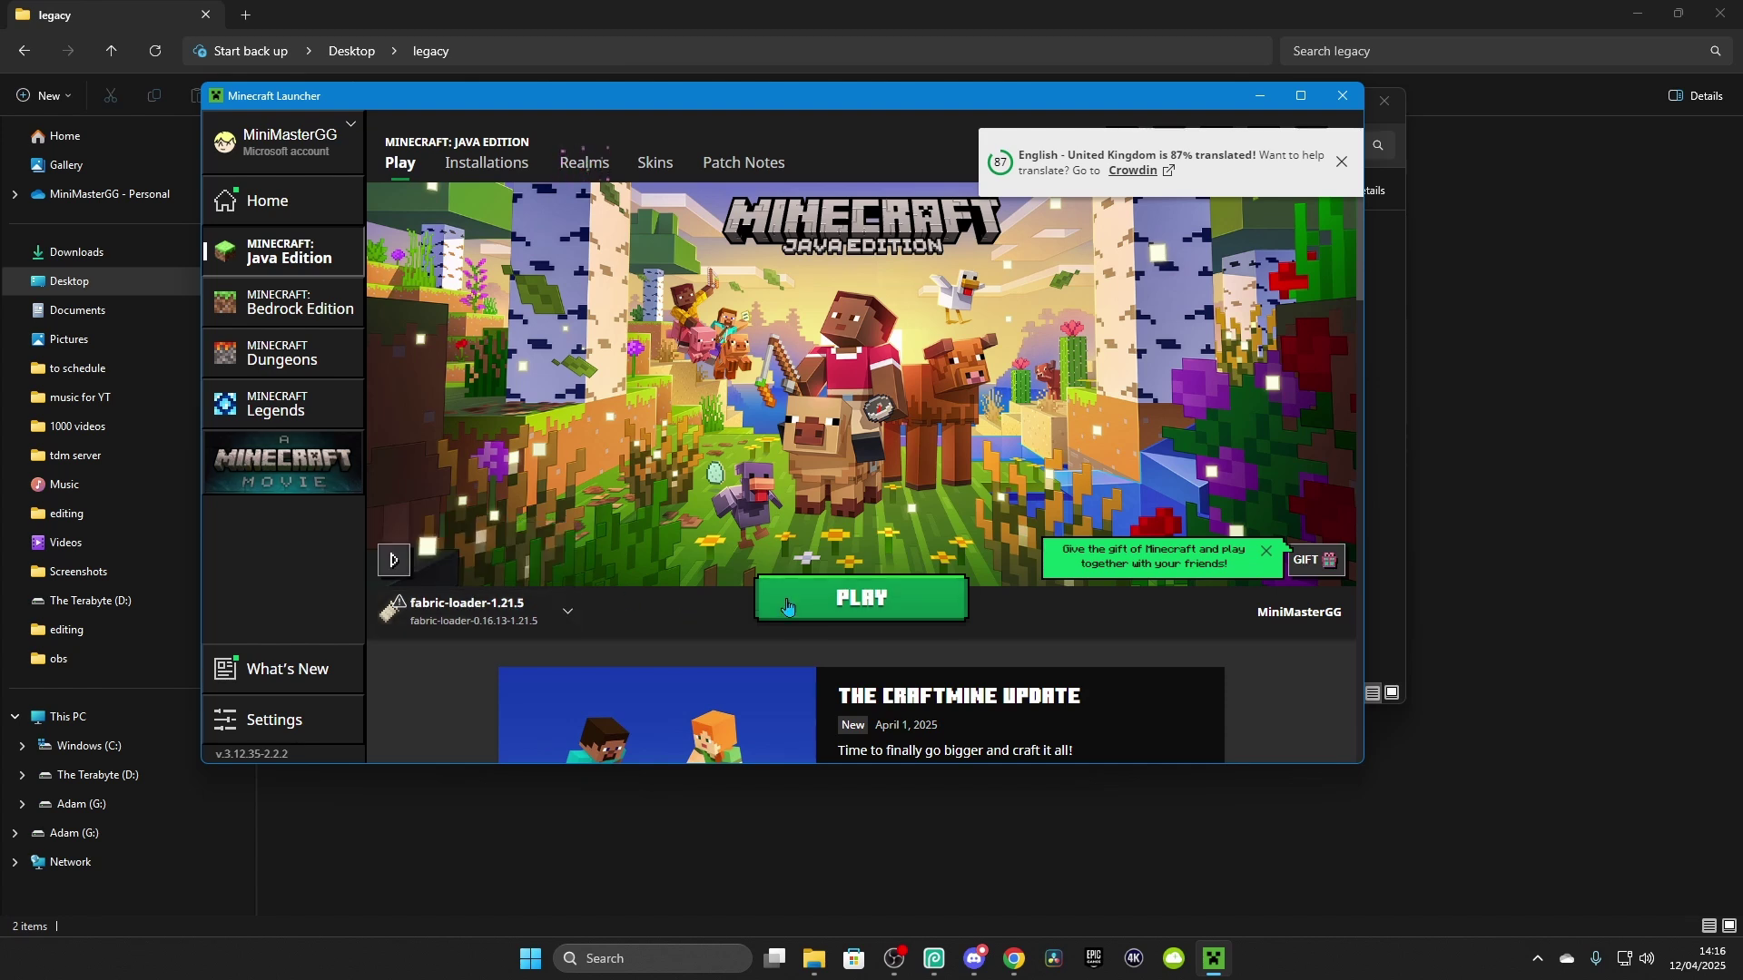
left_click(861, 599)
left_click(972, 533)
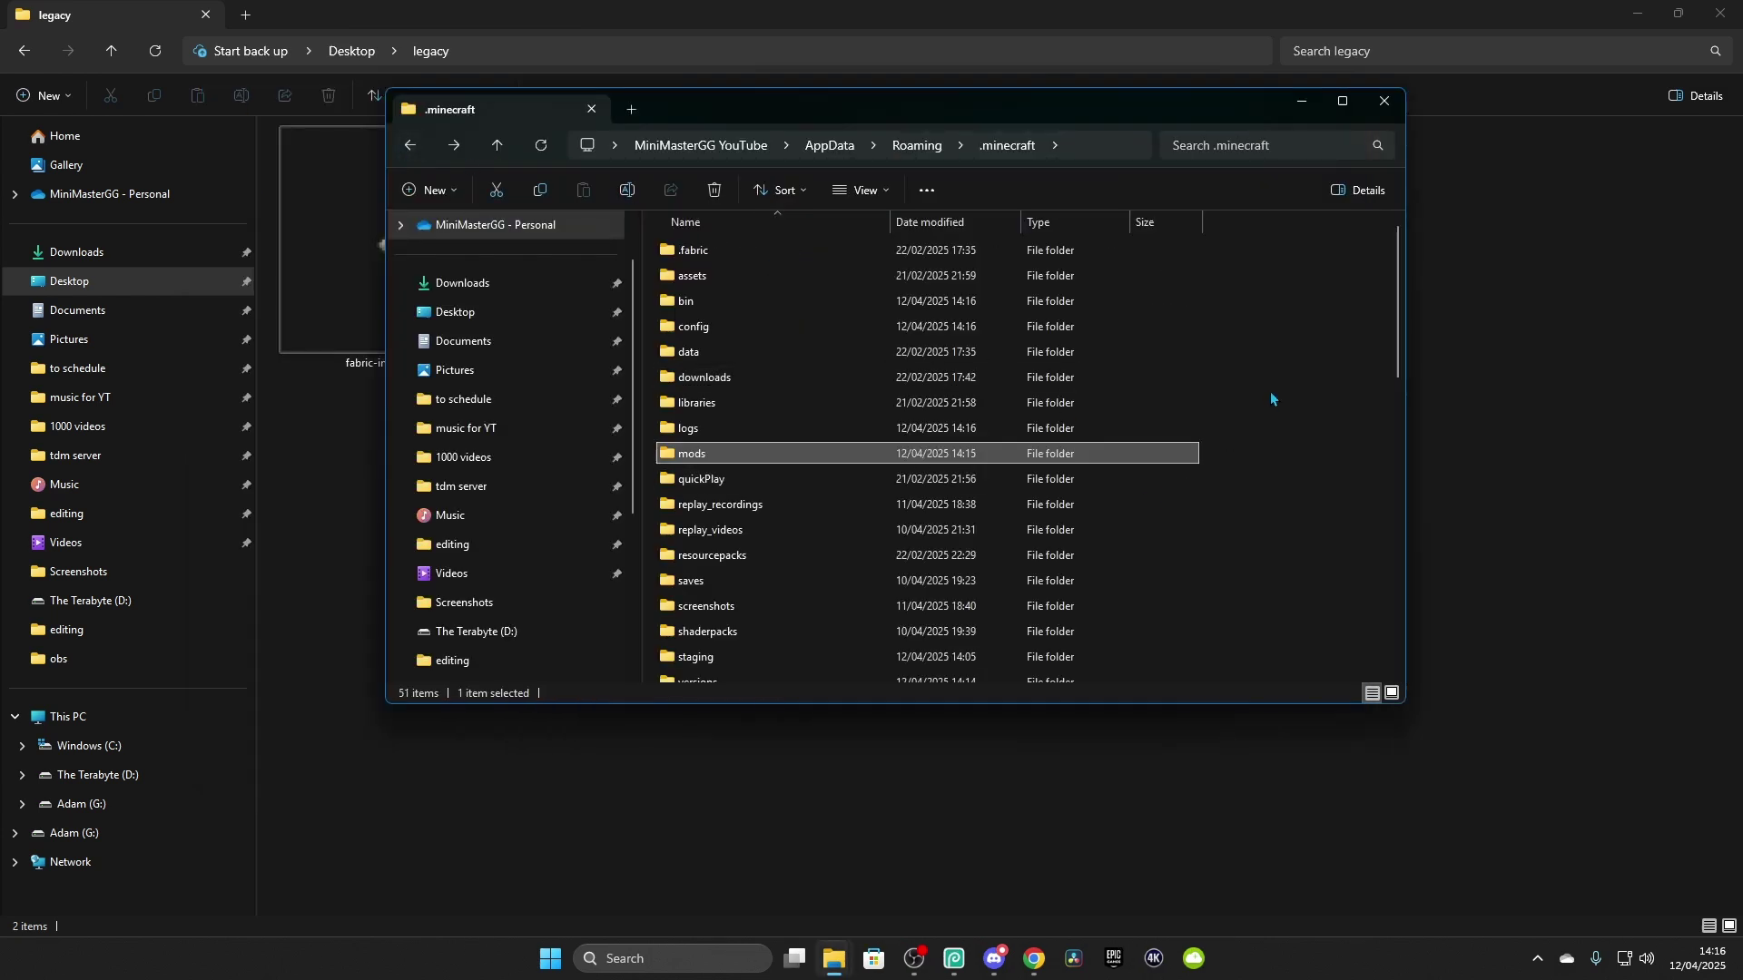
Step: Create a new folder named mods in .minecraft, declining to merge with the existing one
left_click(1256, 419)
right_click(1255, 409)
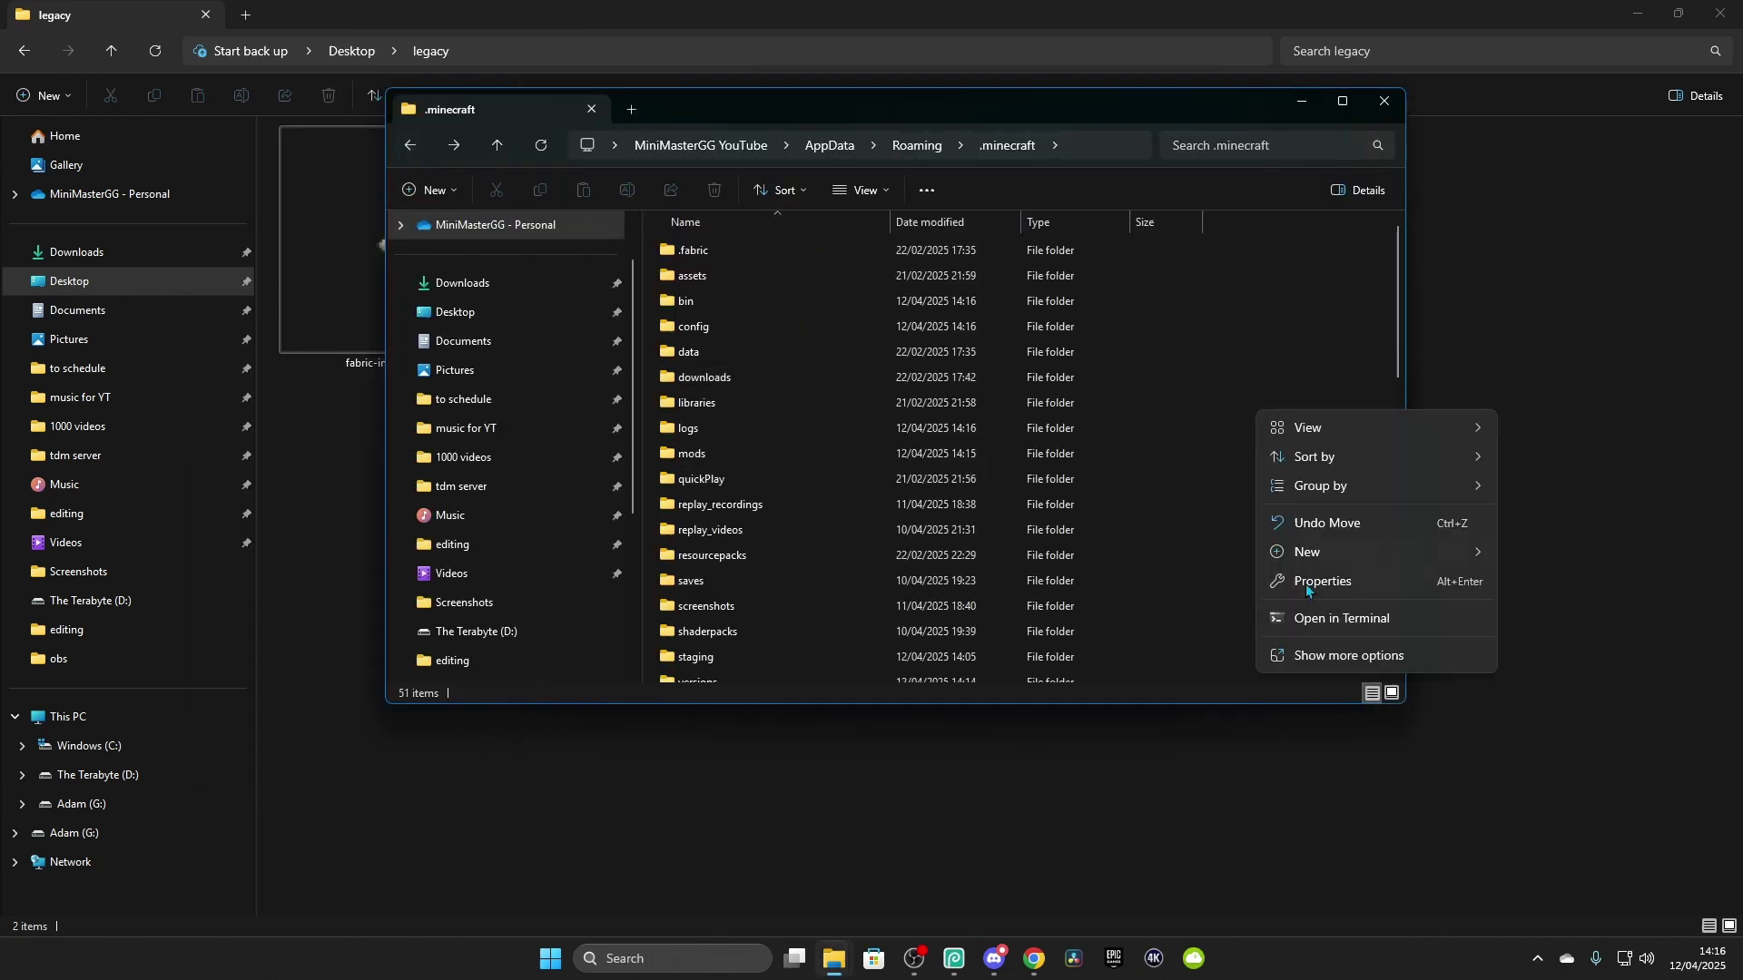
mouse_move(1311, 553)
left_click(1528, 552)
type("mods")
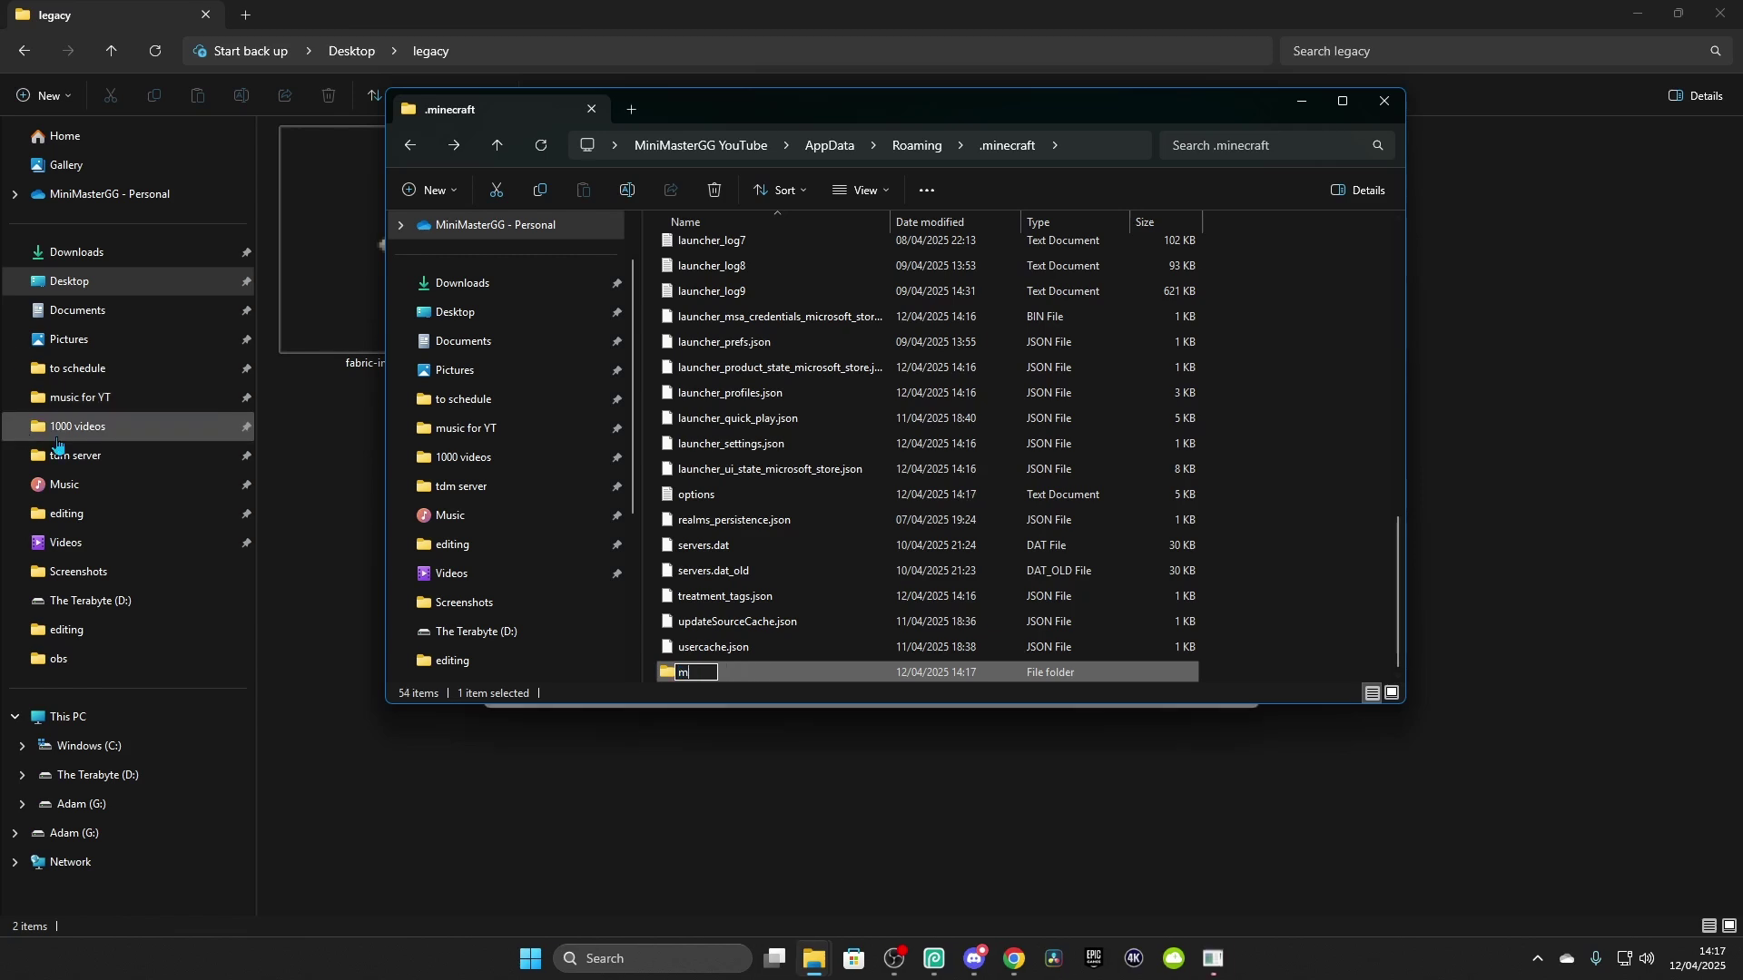
left_click(902, 661)
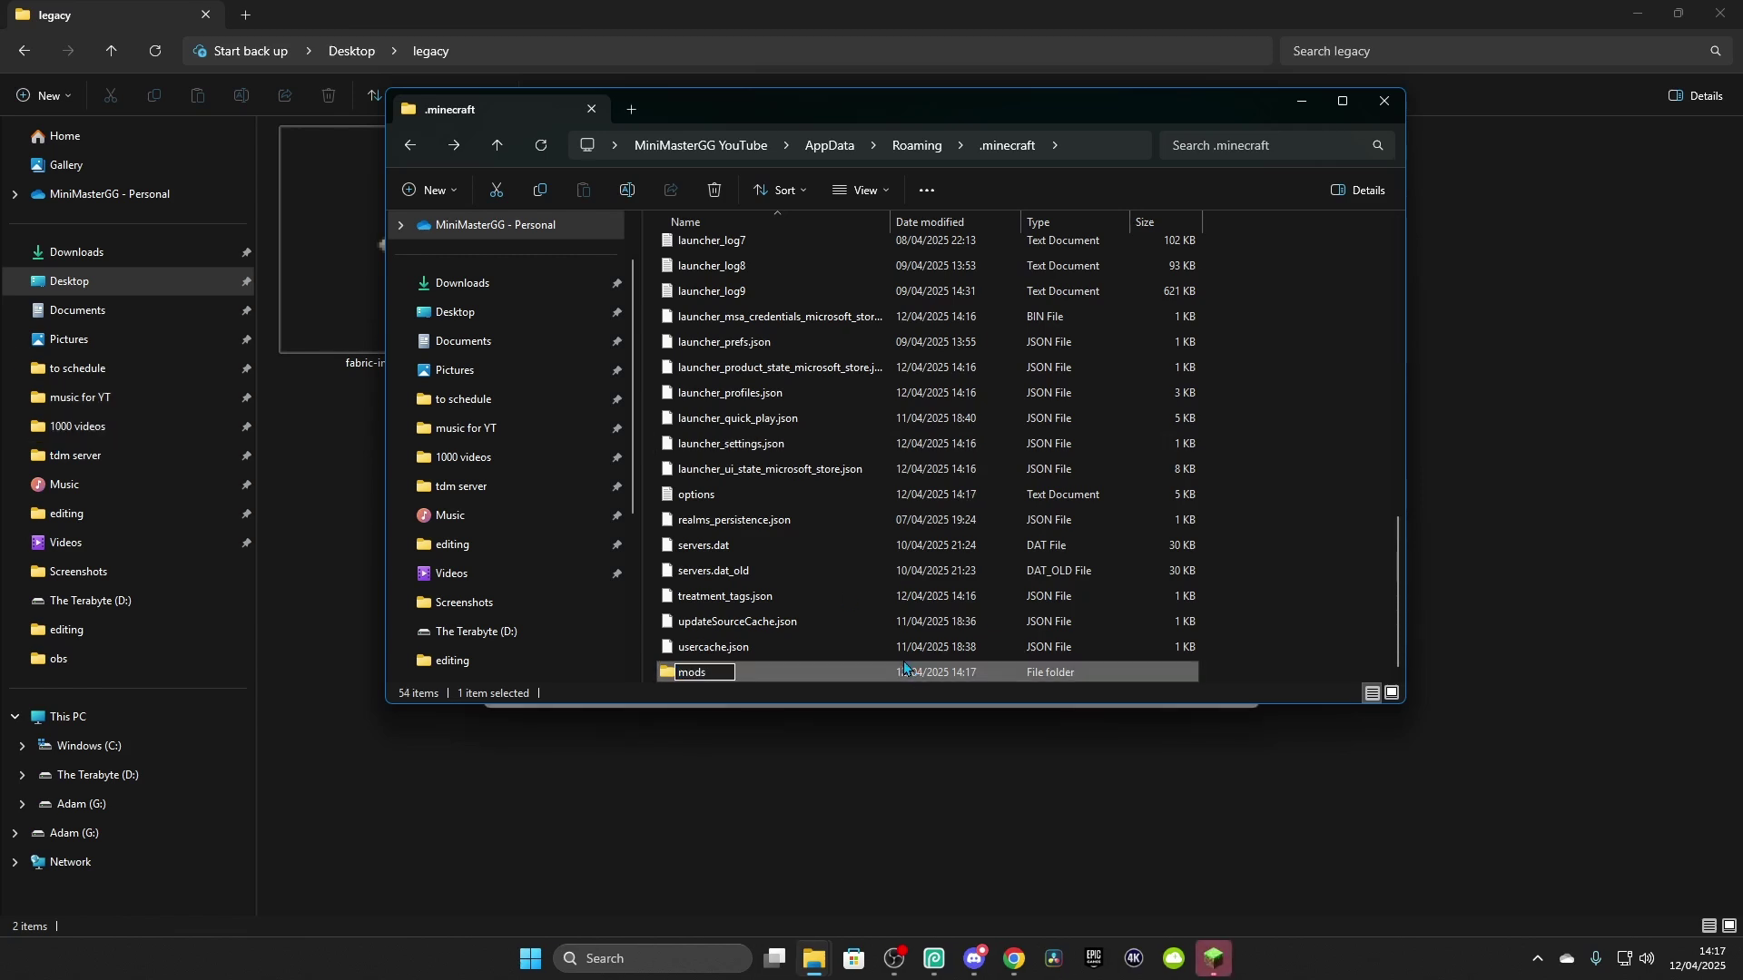
left_click(1023, 656)
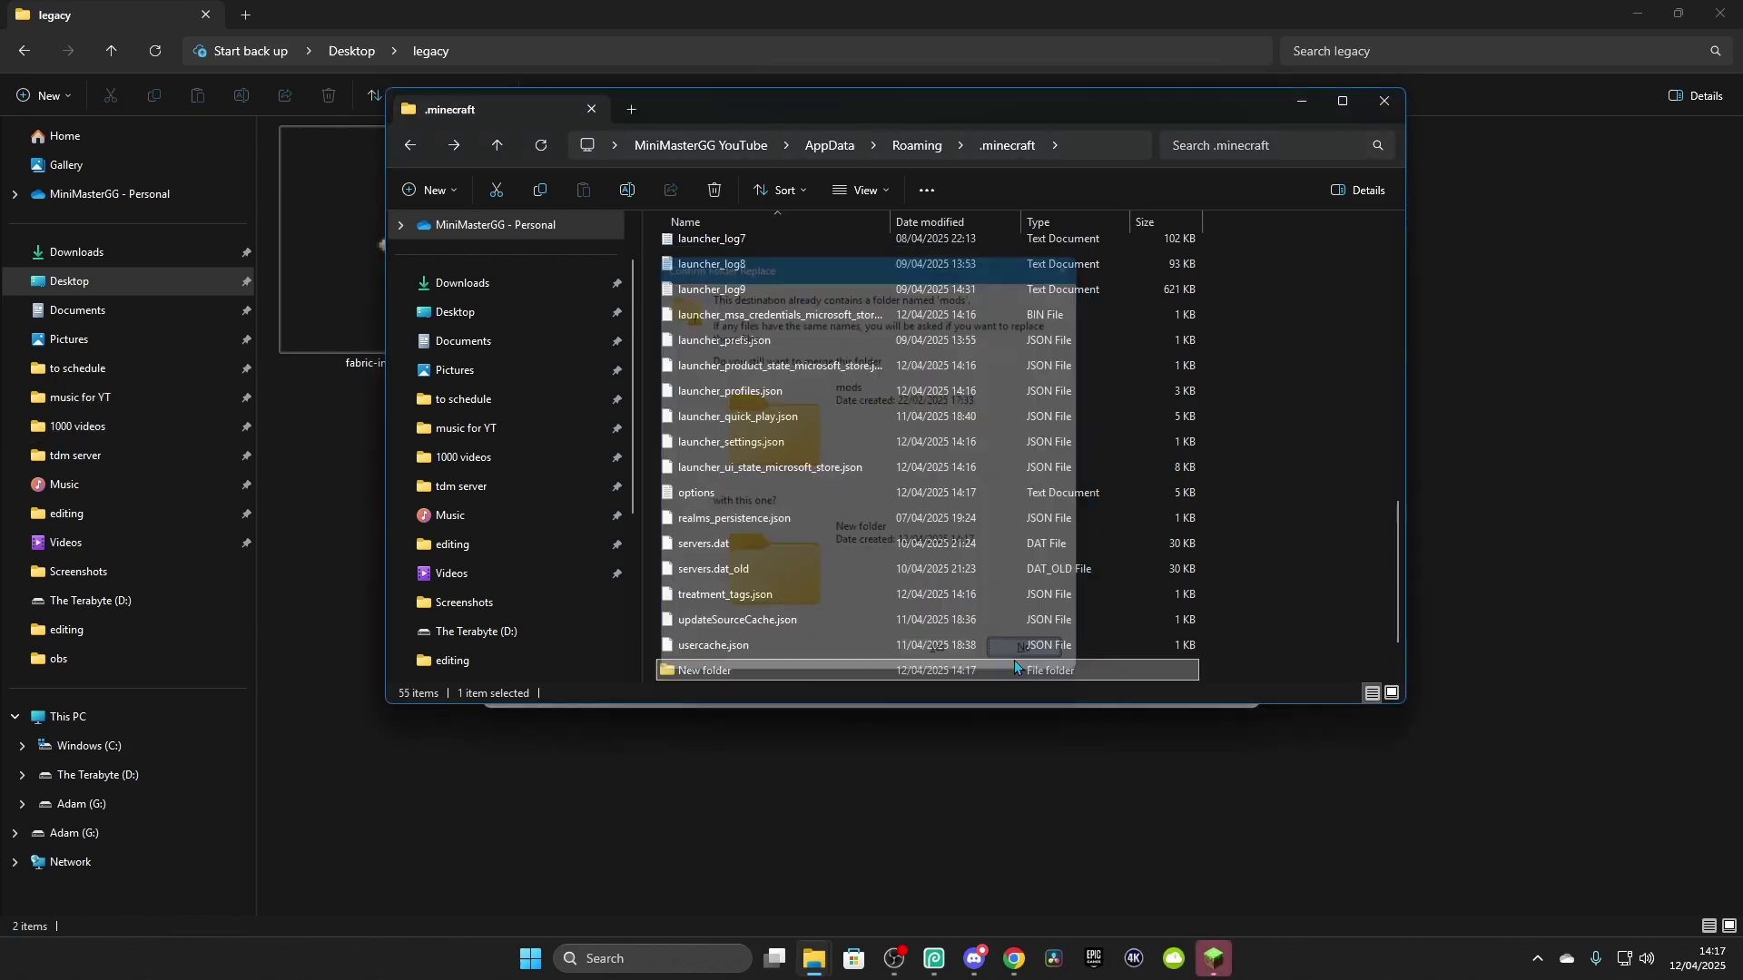
Step: Remove the leftover New folder and dismiss Minecraft's saving notice
key("F2")
type("resource_albums")
key("Return")
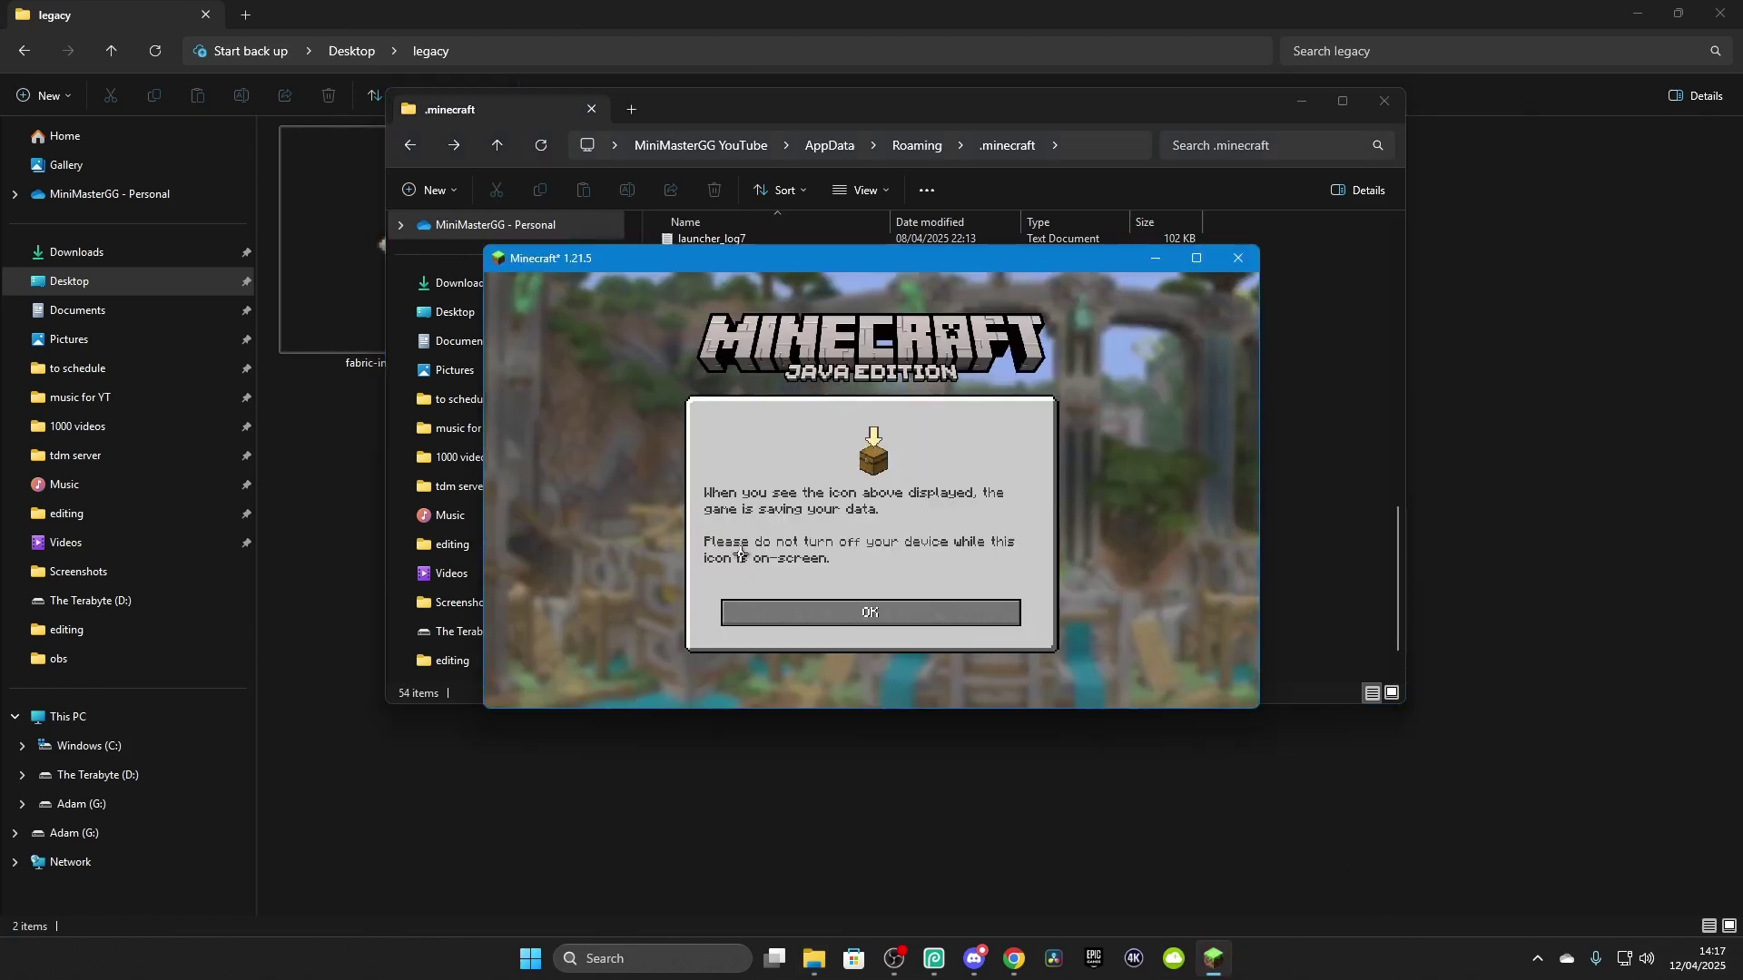
left_click(836, 617)
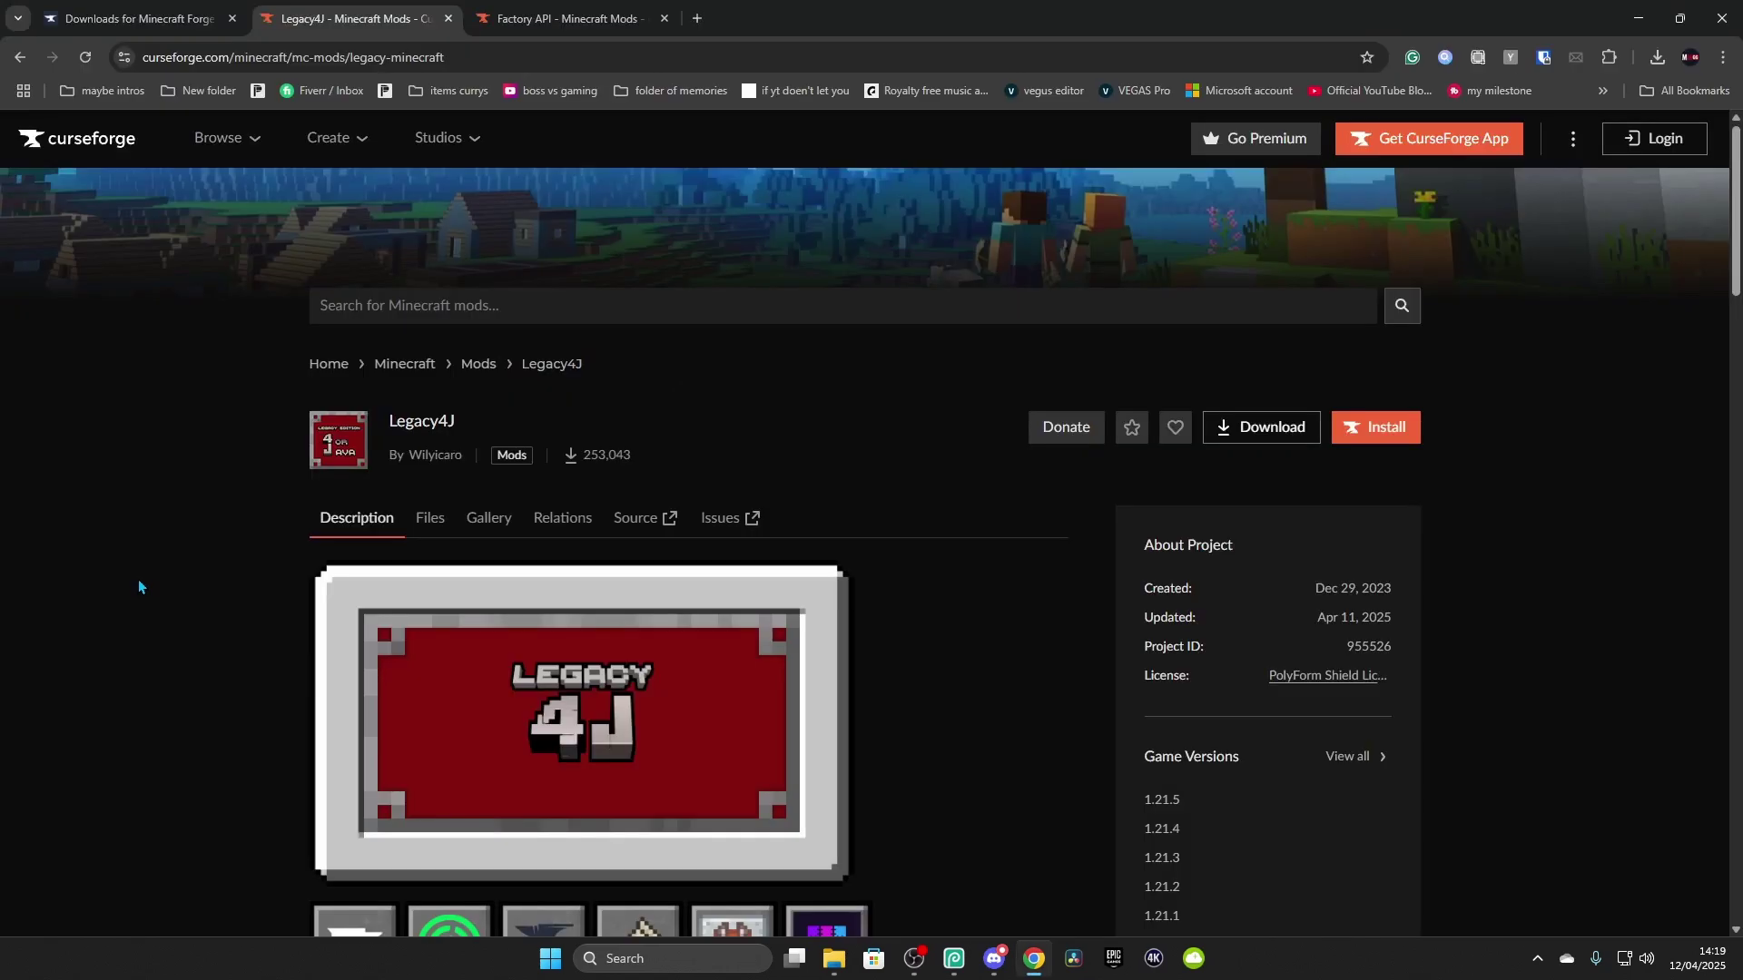
Step: Download the newest 1.21.5 Forge build of Legacy4J from its Files list
scroll(134, 541, "down", 1)
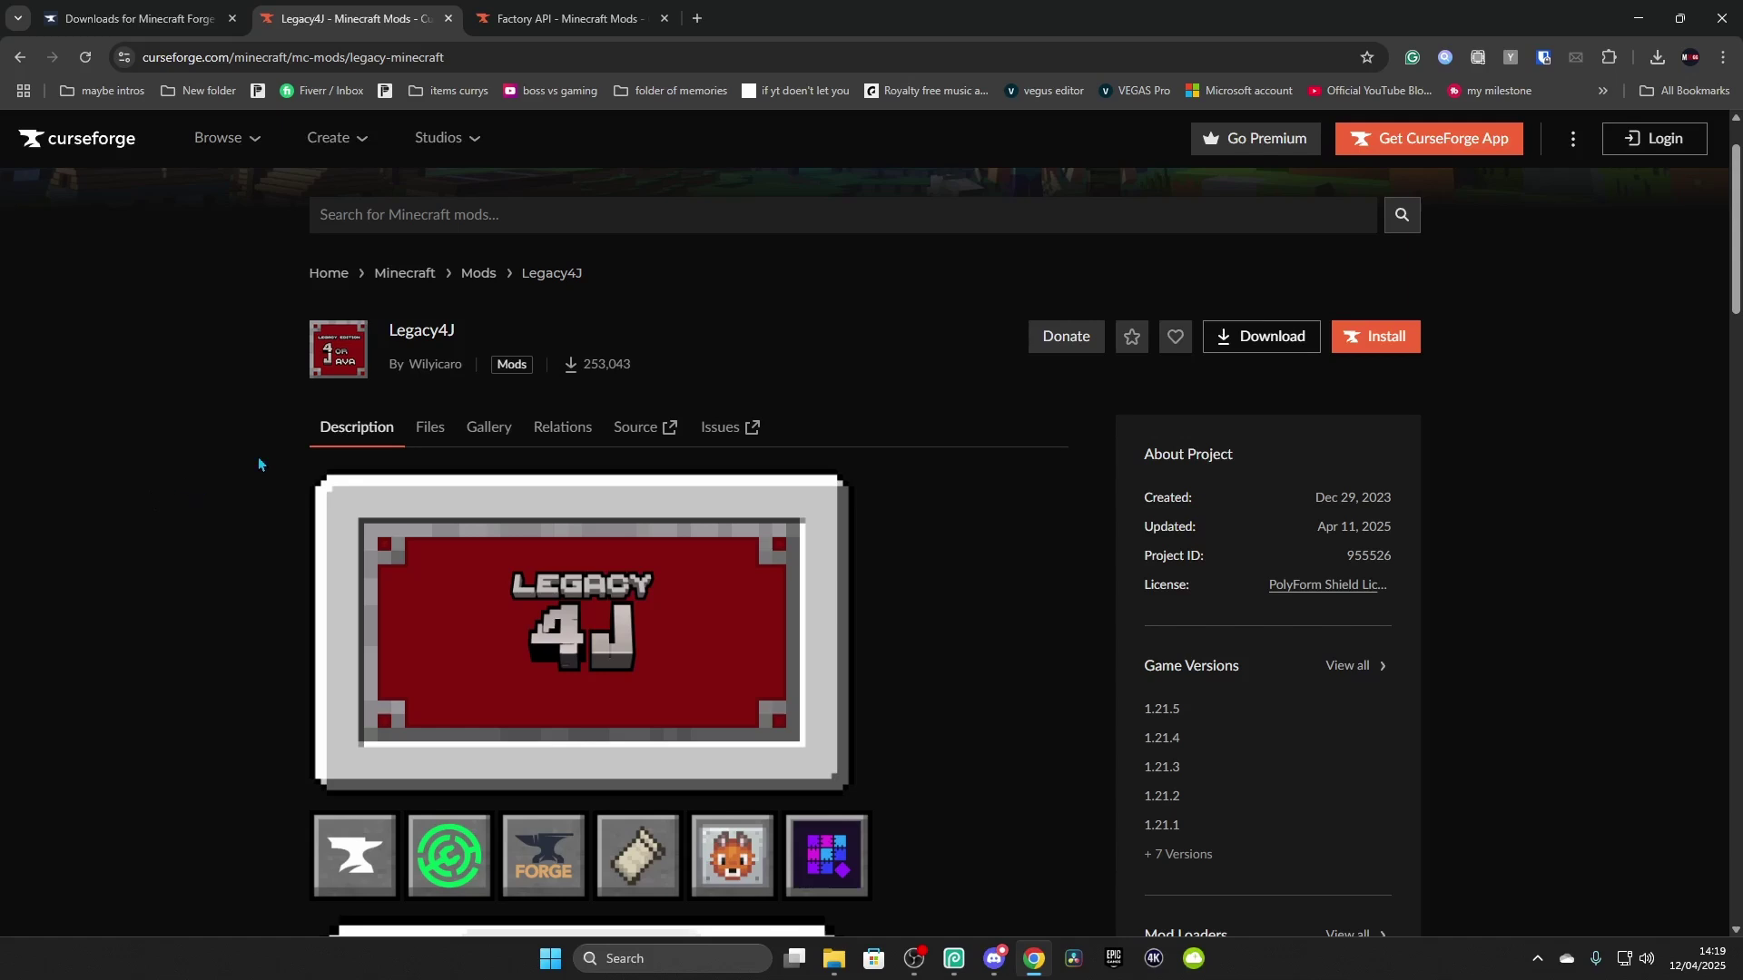
left_click(428, 429)
left_click(465, 491)
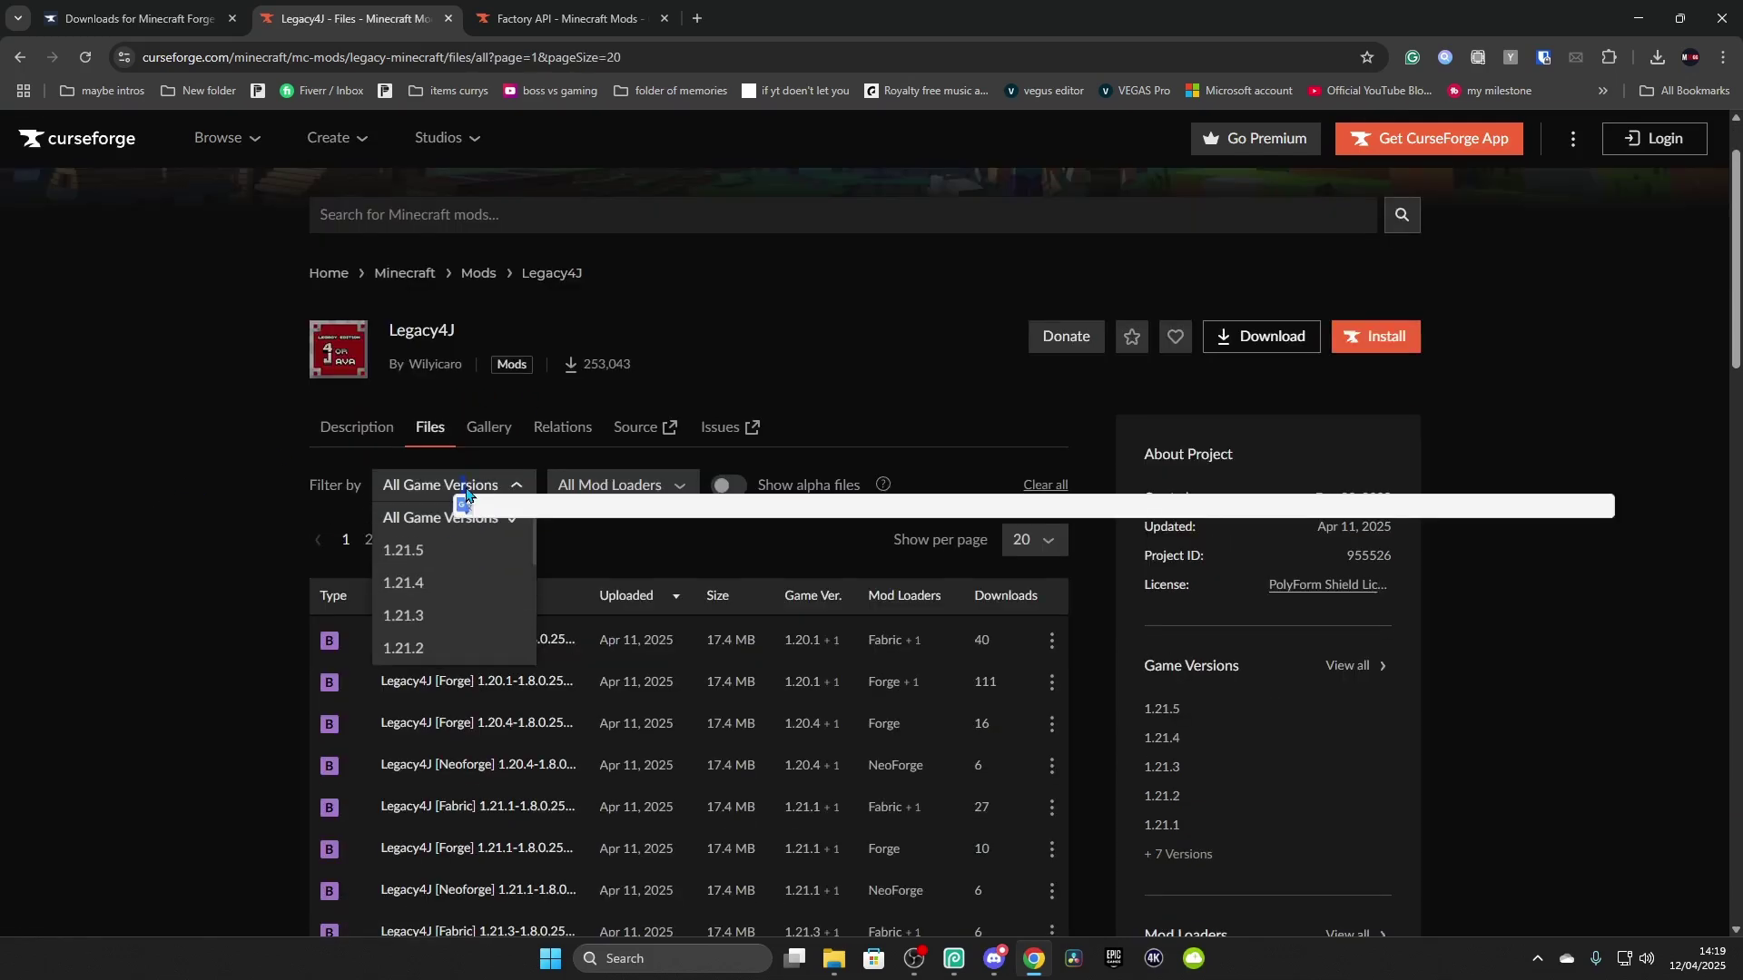
left_click(399, 563)
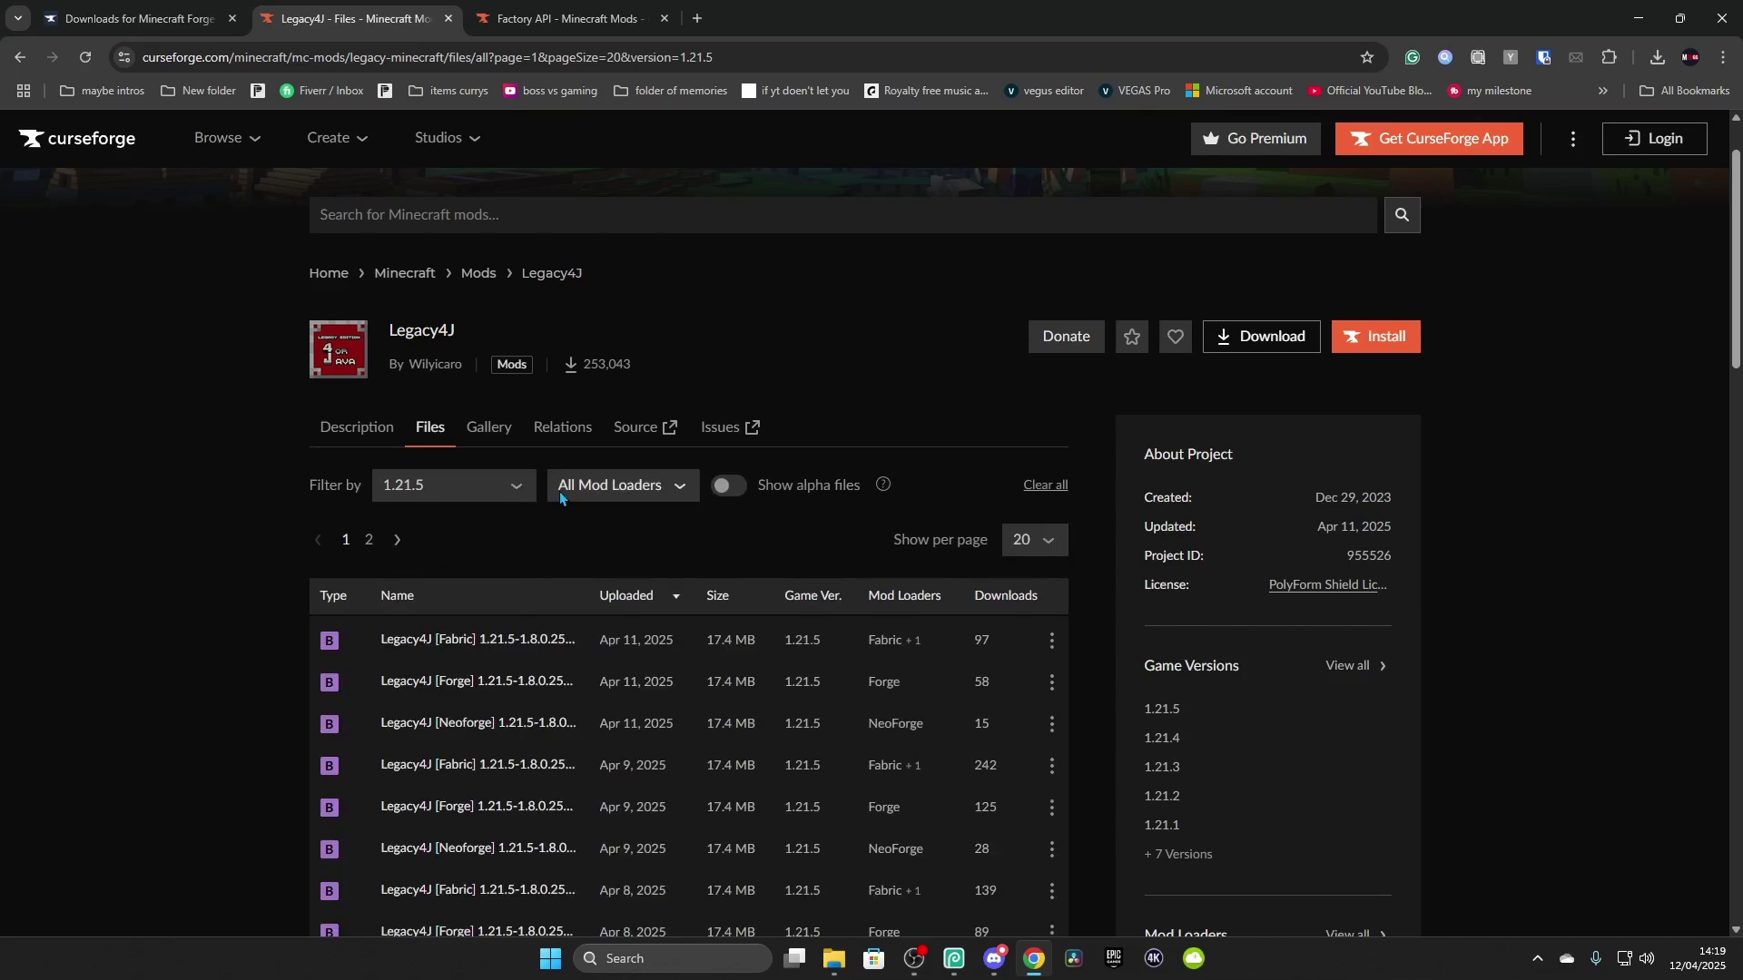
left_click(564, 490)
left_click(577, 617)
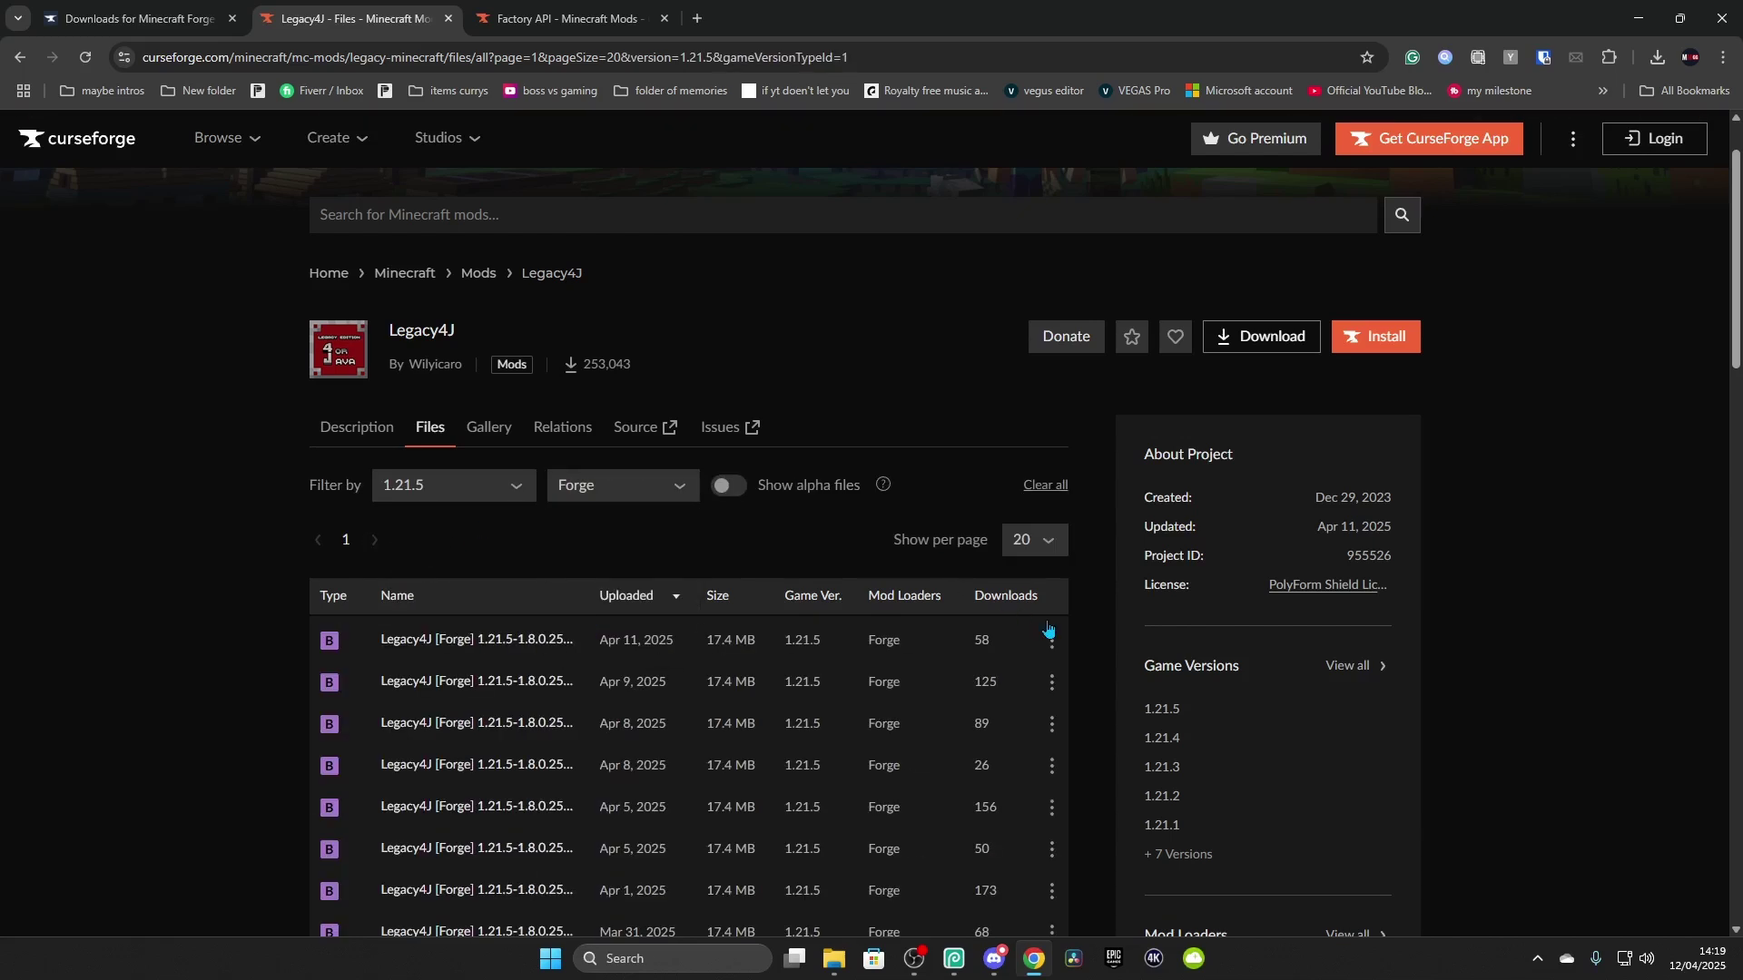
left_click(1051, 642)
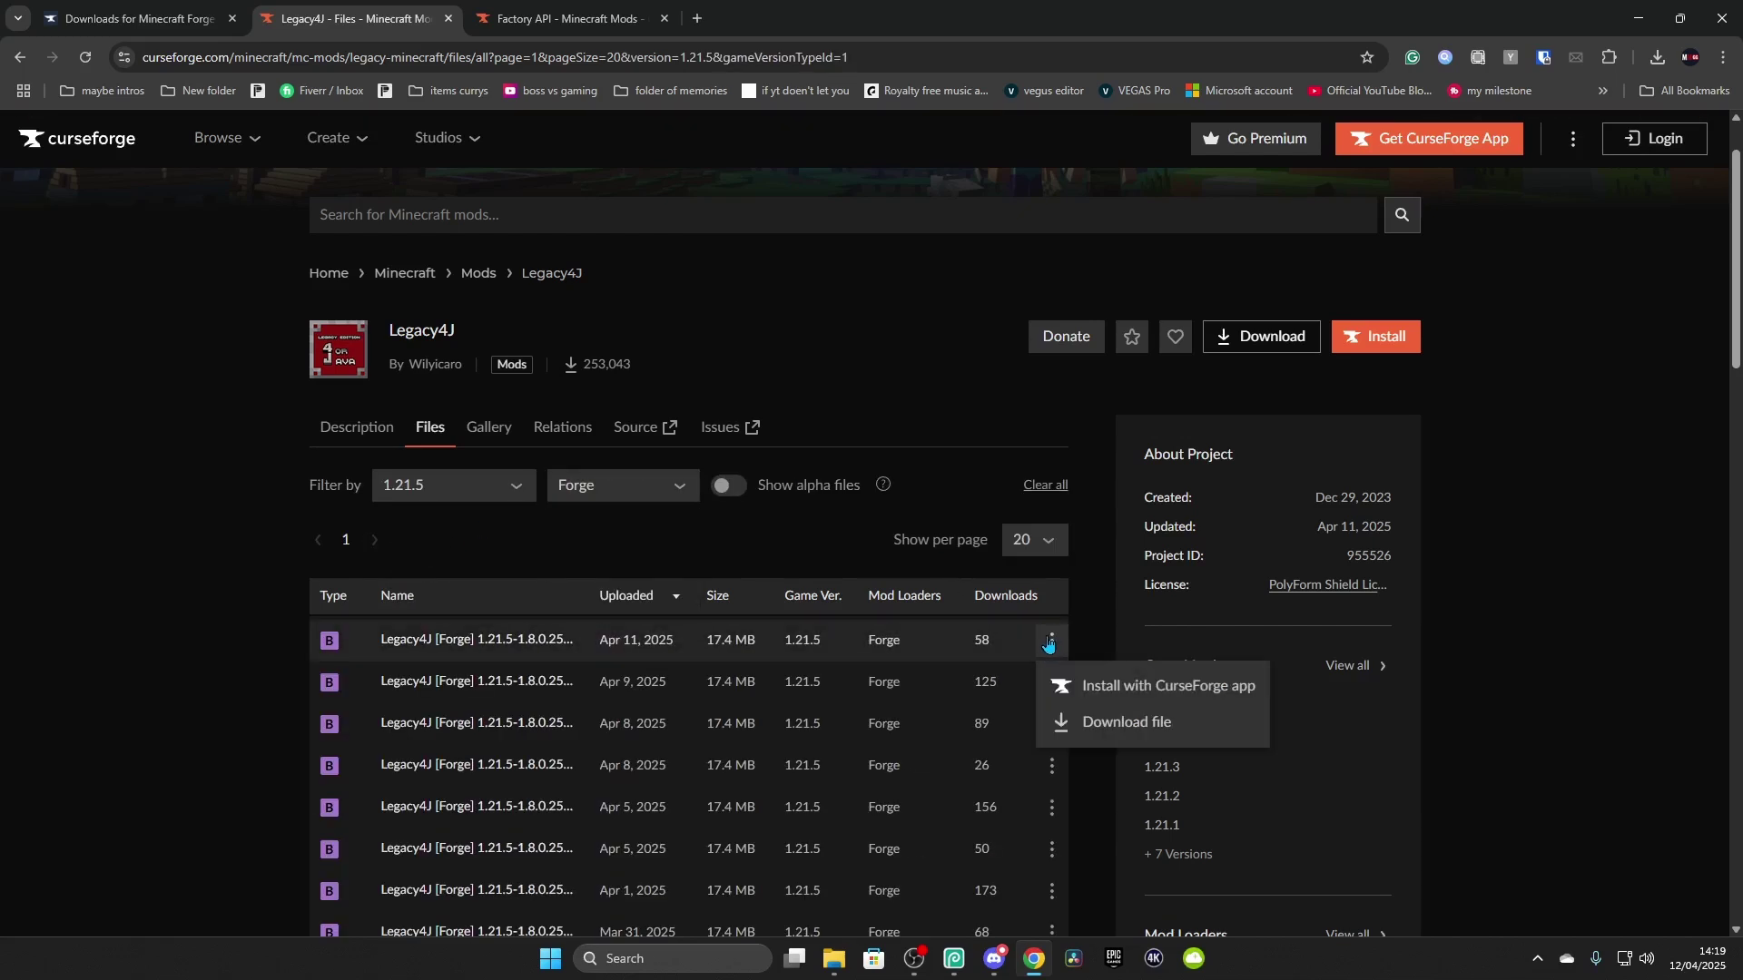
left_click(1124, 726)
Step: Download the newest 1.21.5 Forge build of Factory API from its Files list
key("ctrl+Tab")
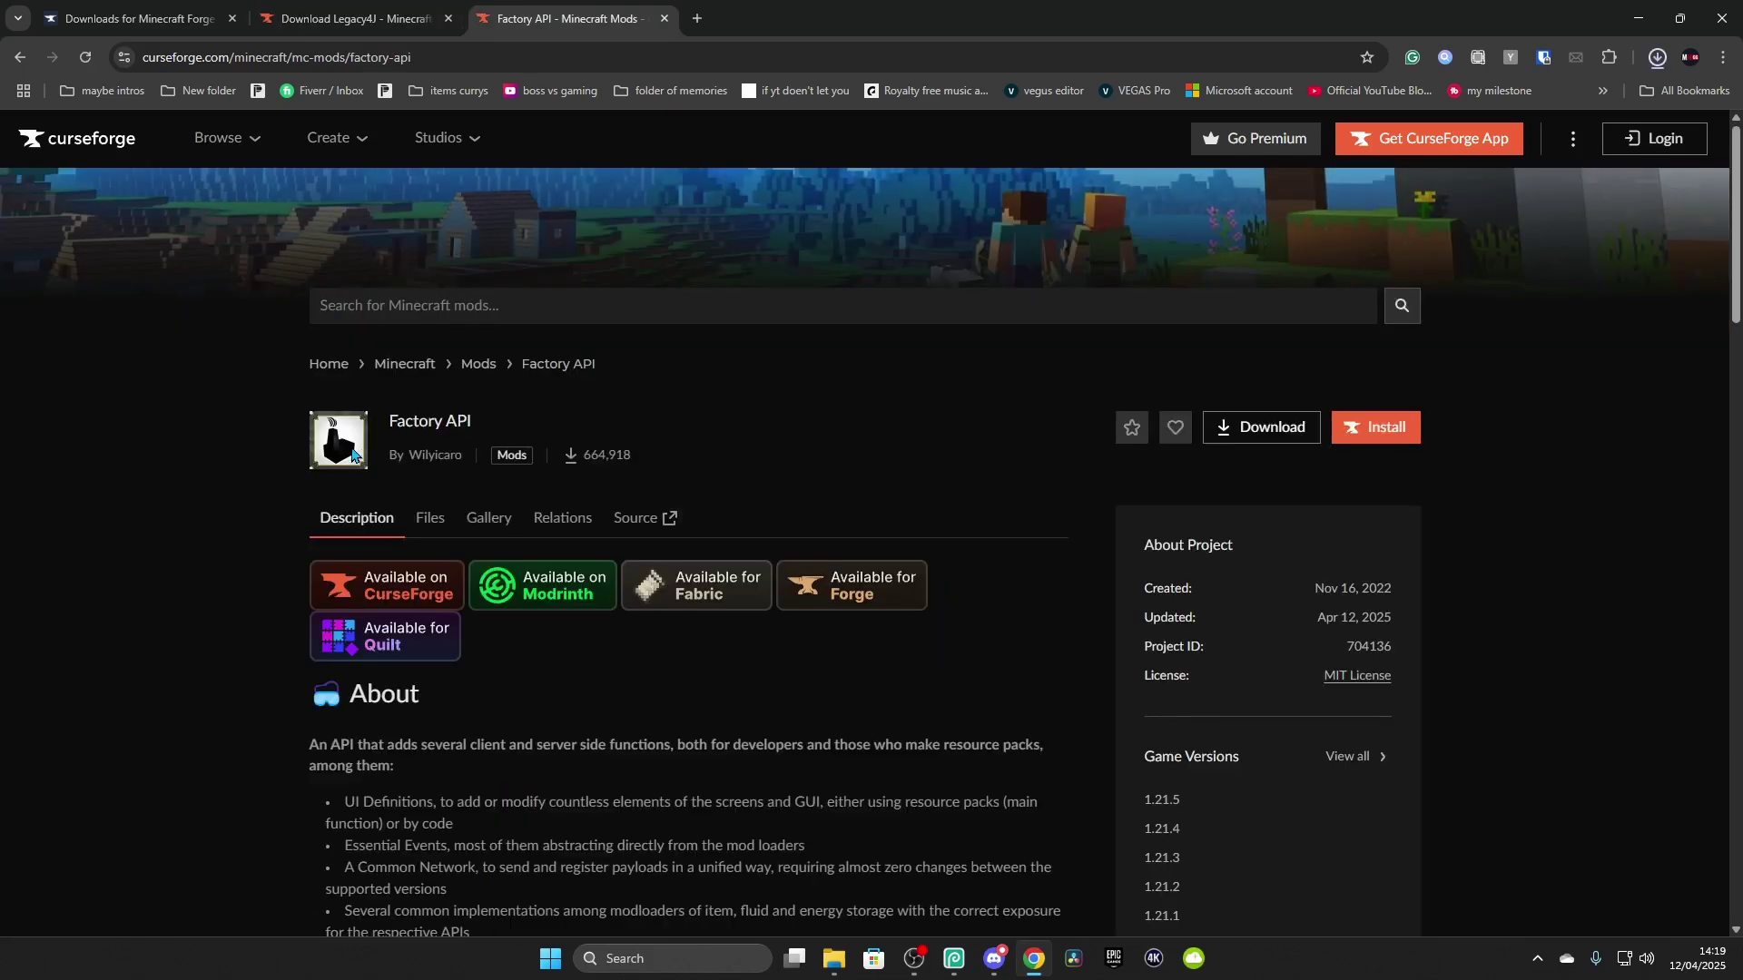
left_click(422, 519)
left_click(435, 576)
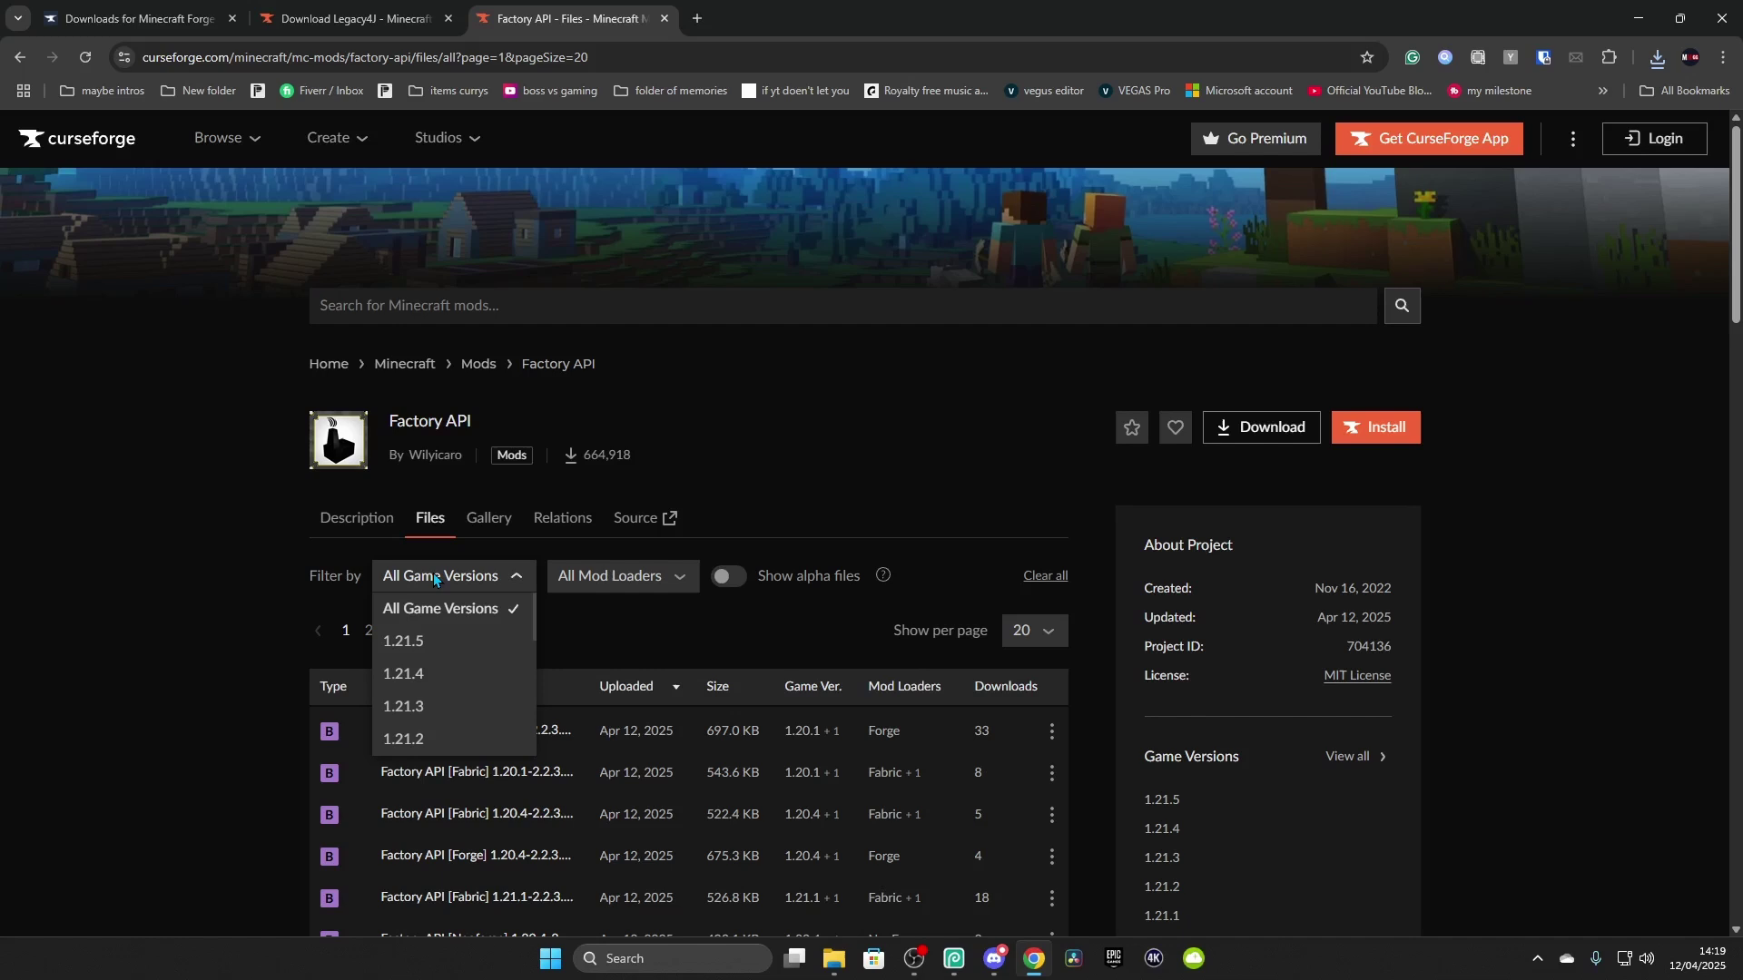
left_click(428, 639)
left_click(603, 577)
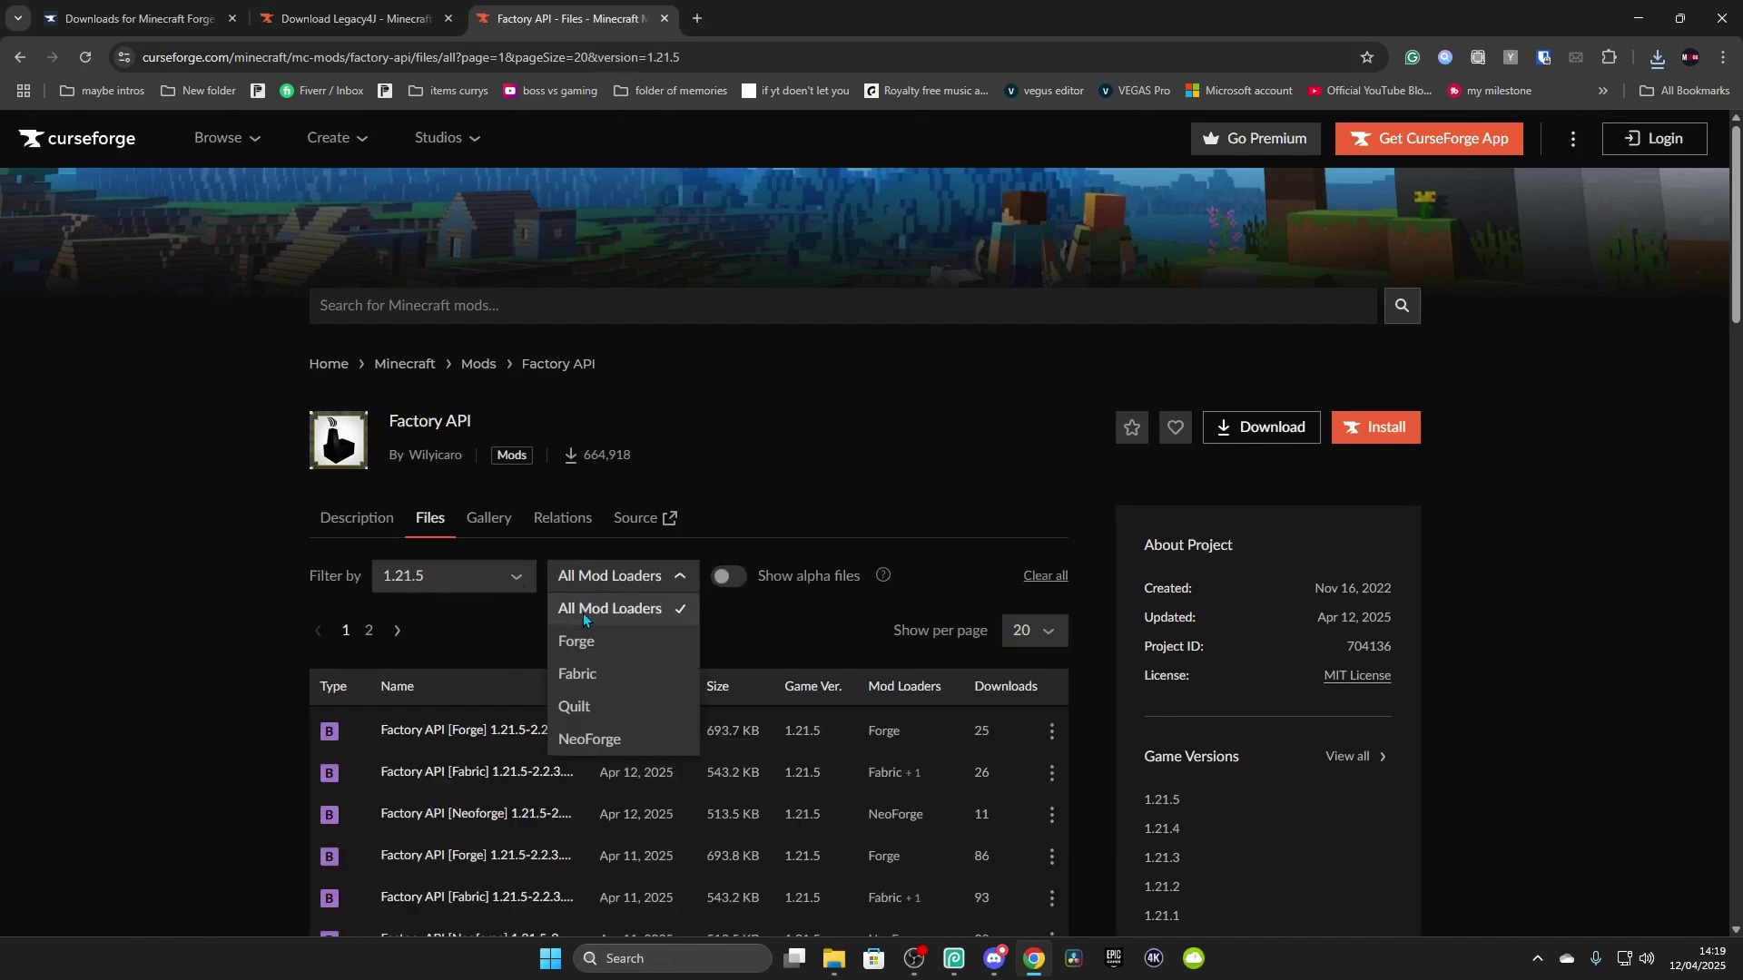
left_click(585, 643)
scroll(817, 635, "down", 2)
left_click(1052, 549)
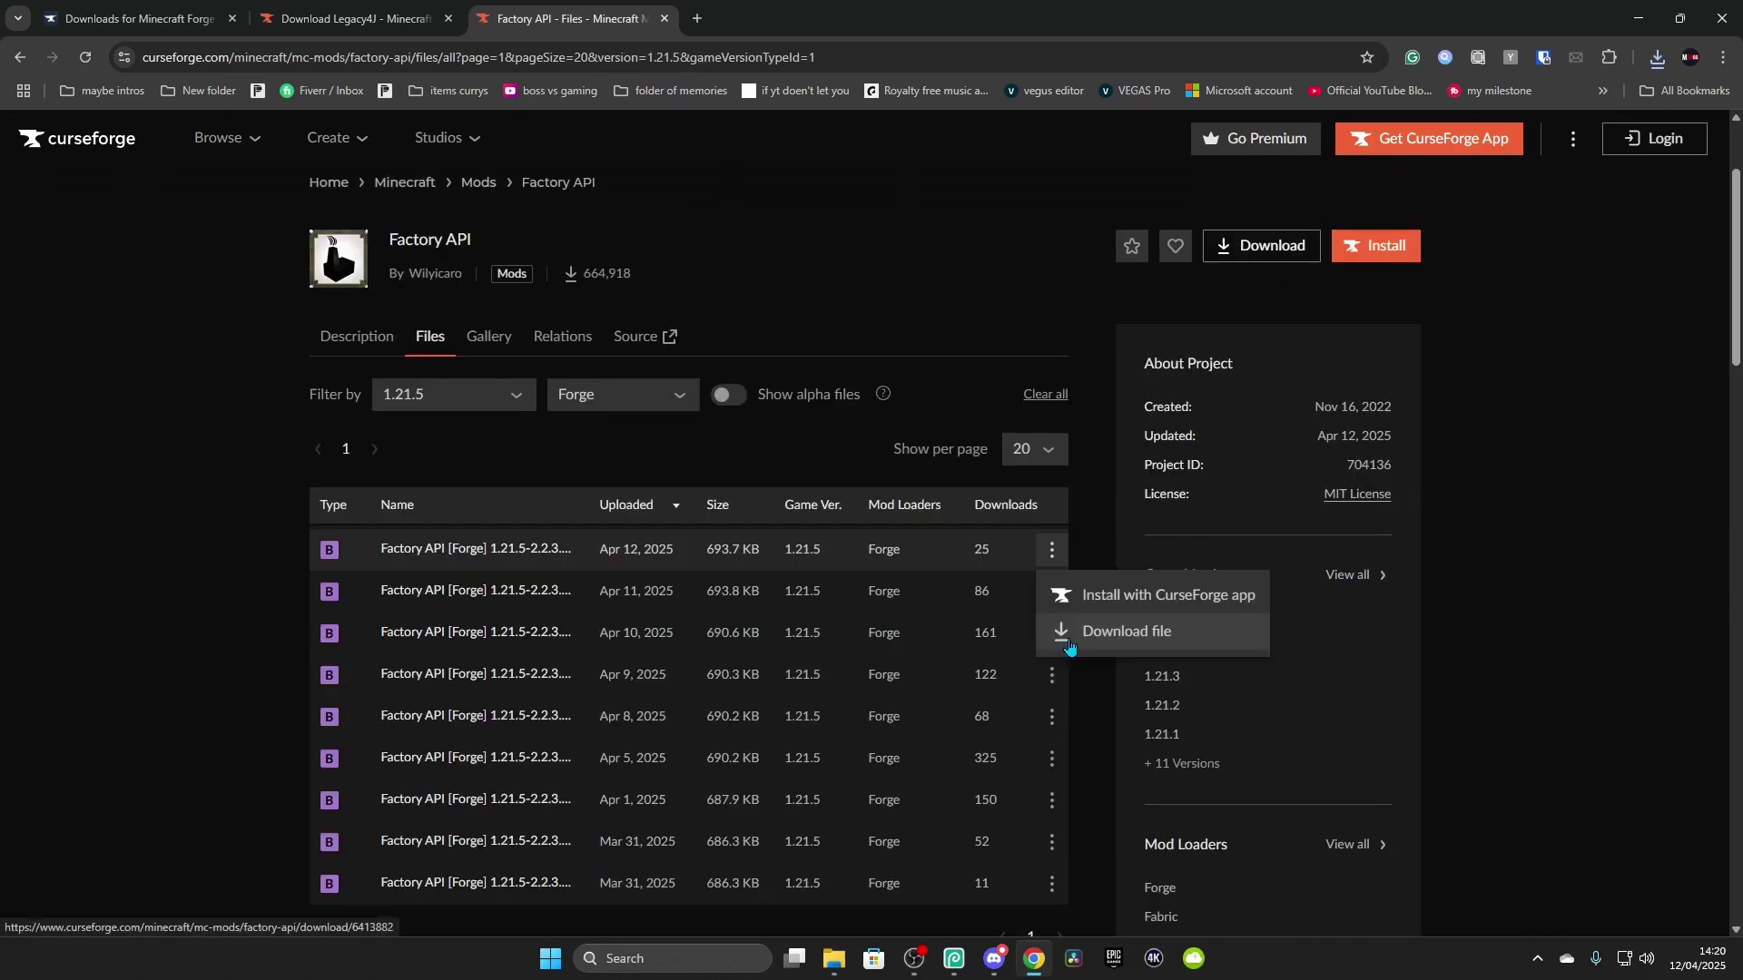
left_click(1069, 632)
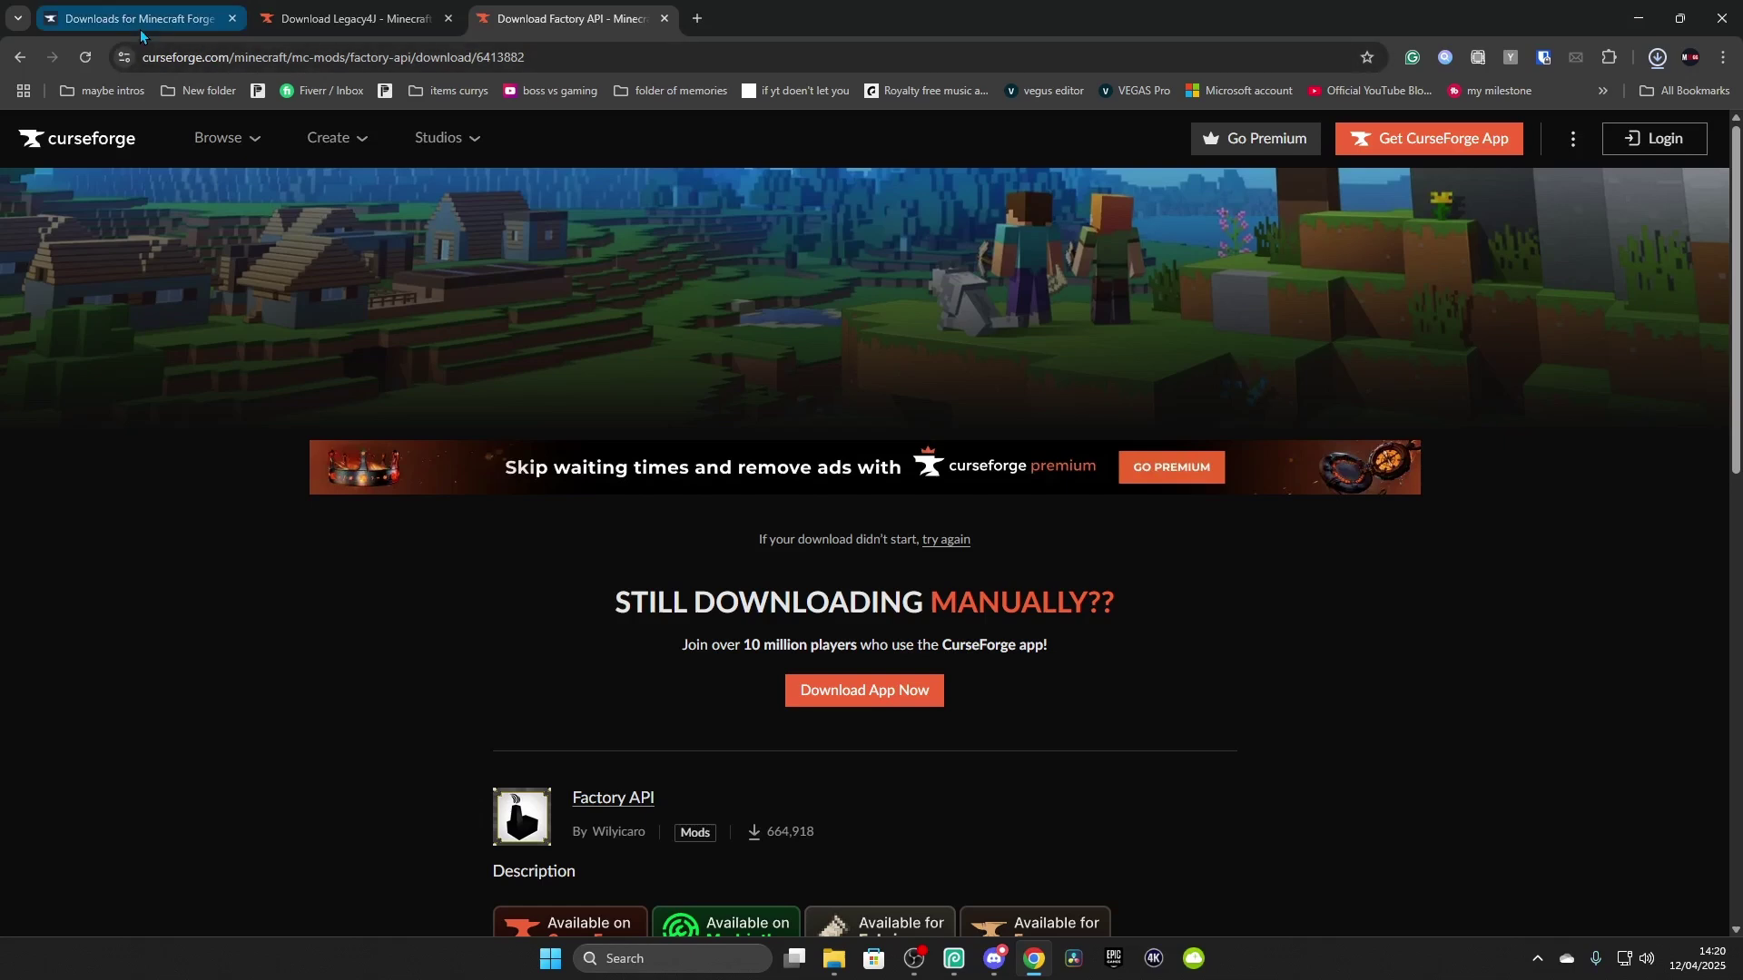
left_click(131, 18)
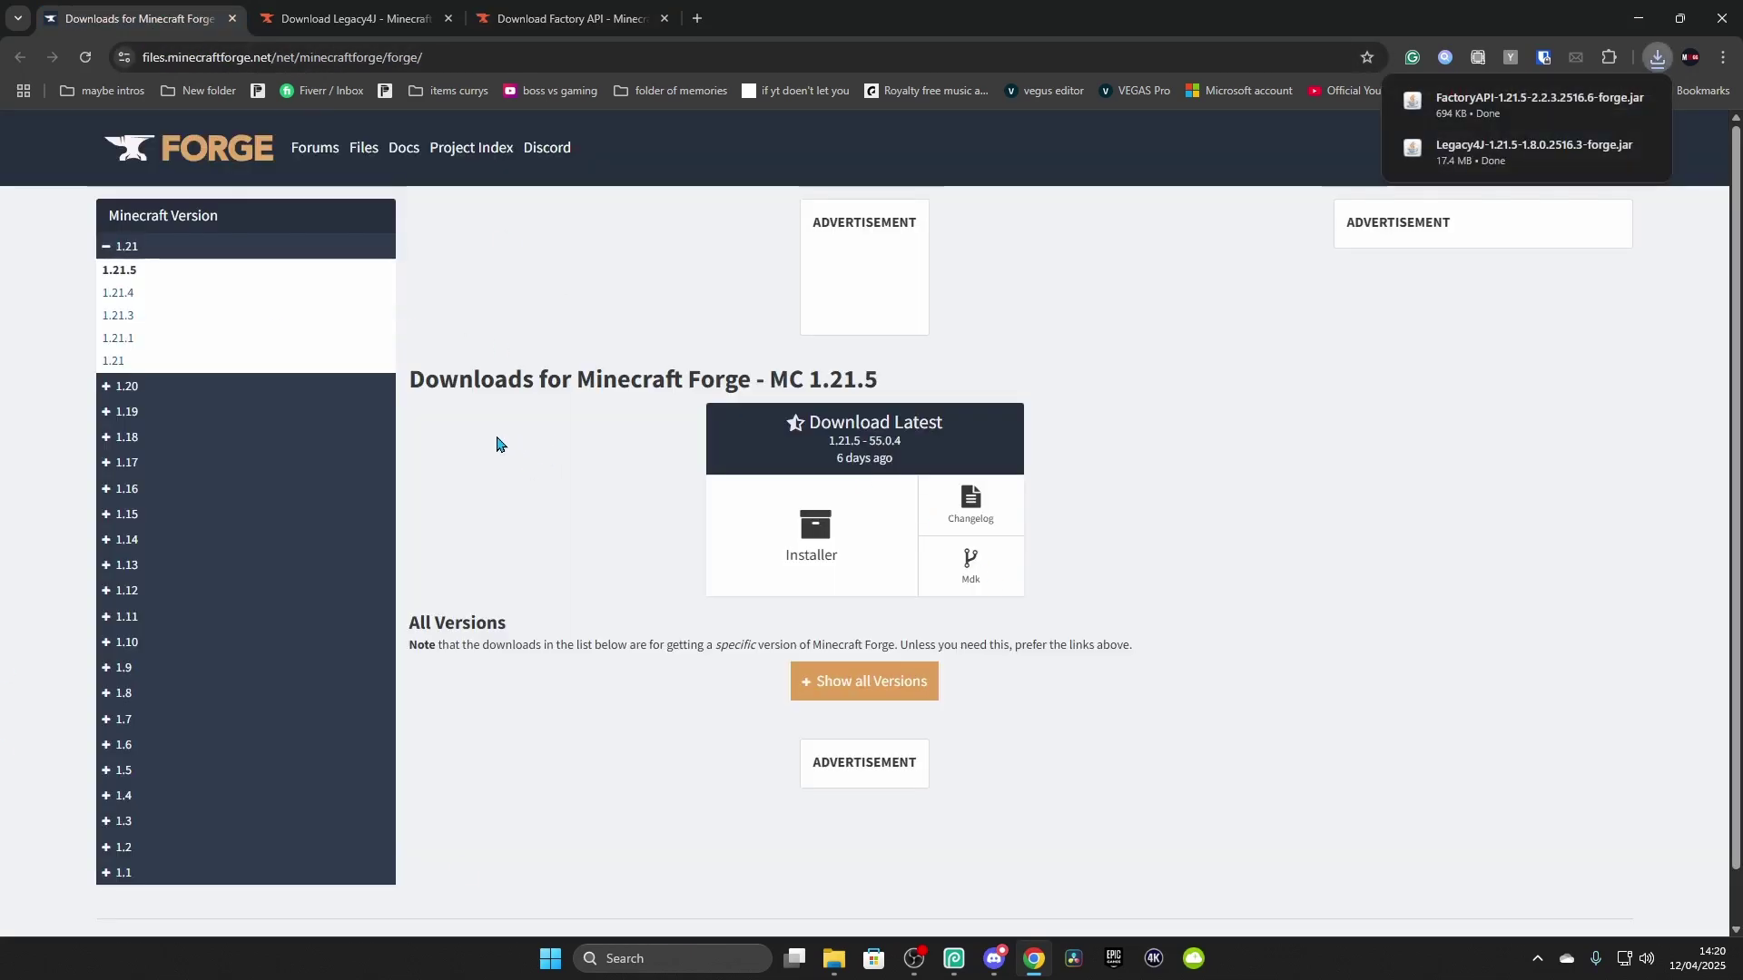
Step: Download the Forge 1.21.5-55.0.4 installer, skipping the ad page
left_click_drag(110, 270, 169, 278)
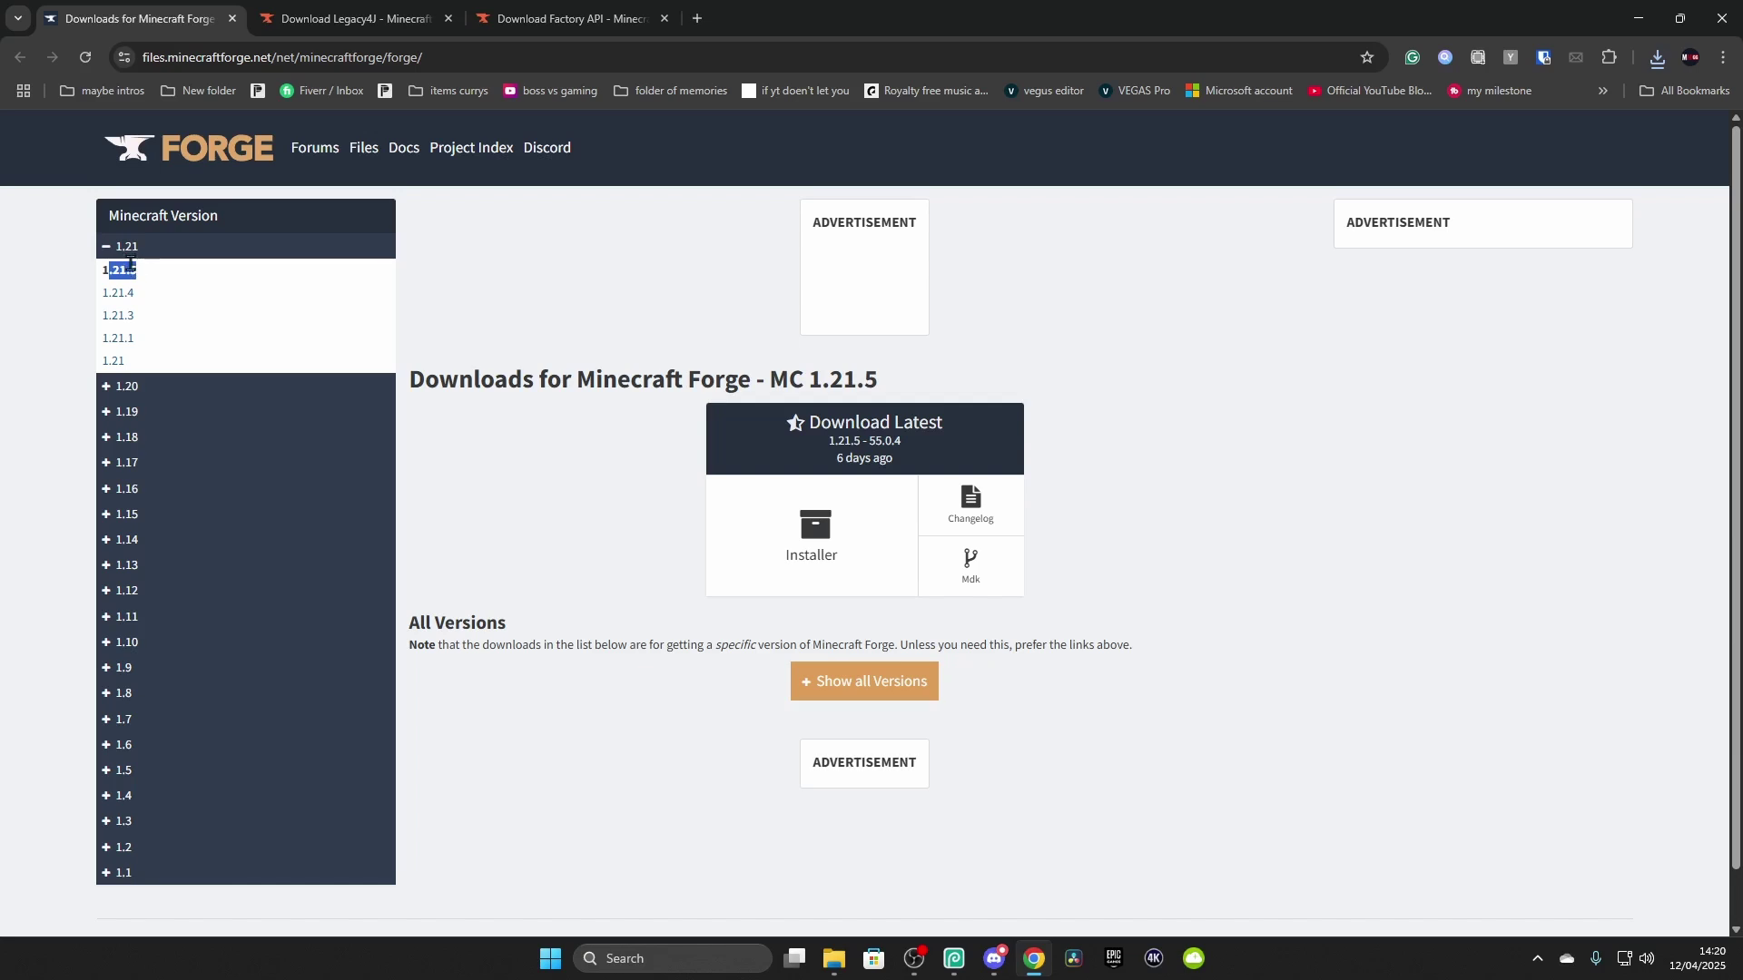
left_click(800, 513)
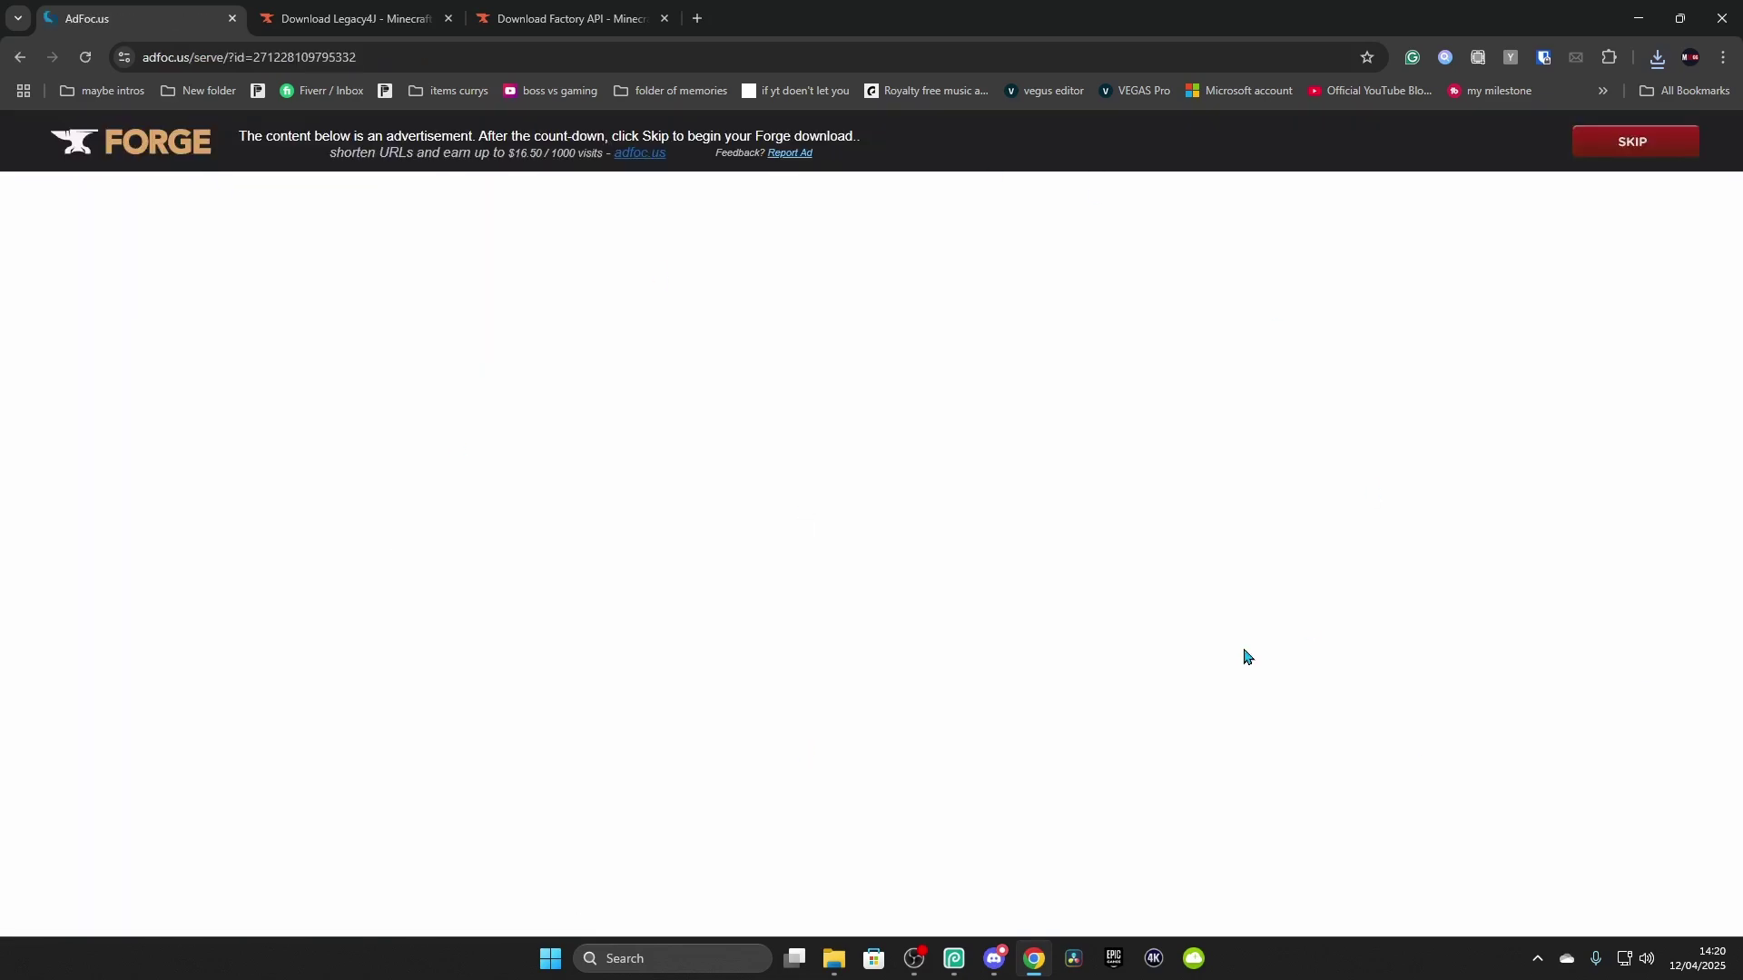
left_click(1601, 153)
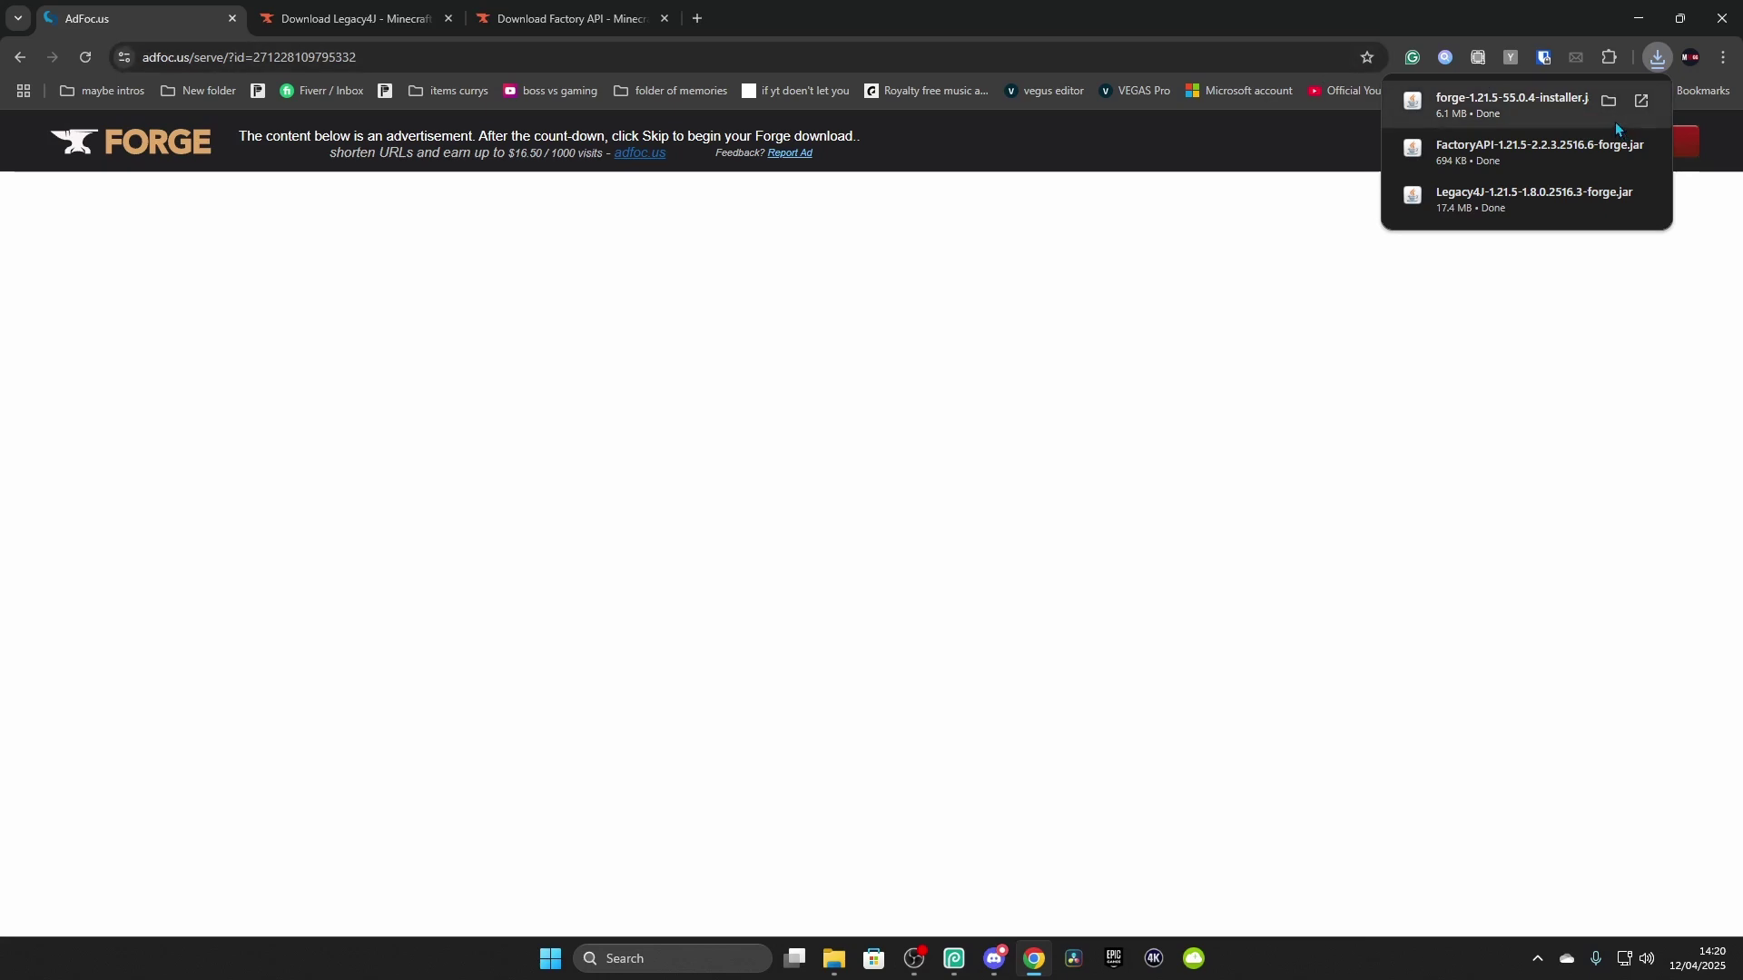
left_click(1602, 100)
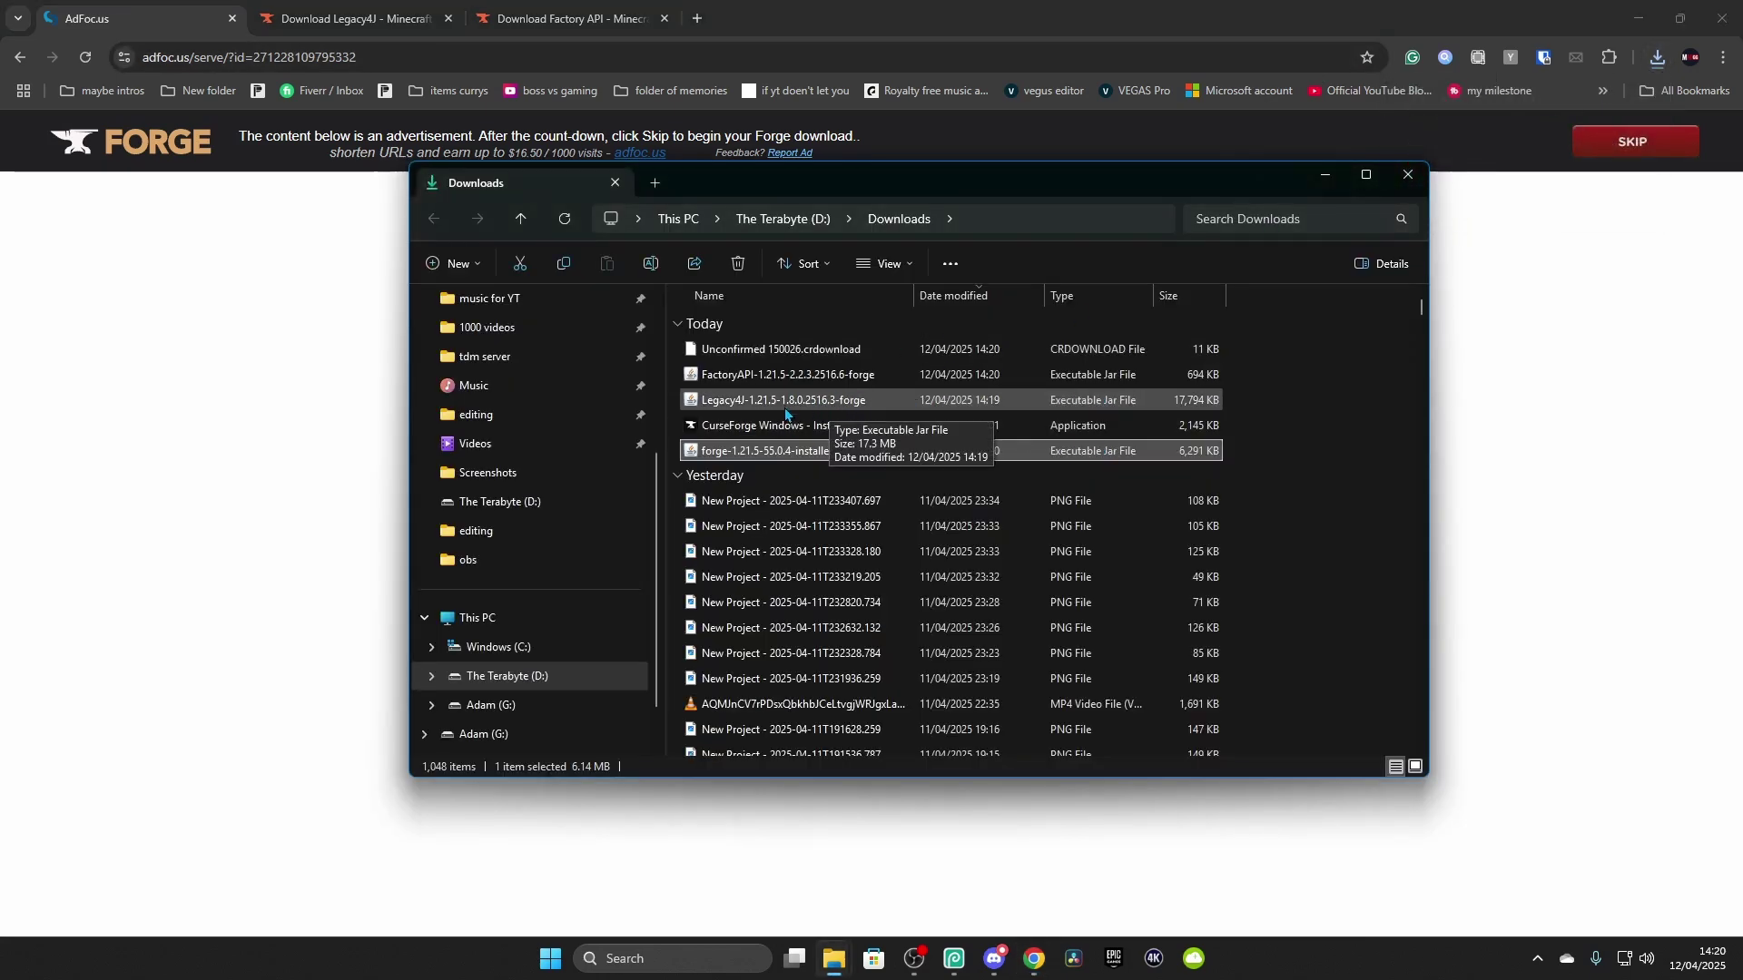
Step: Copy the Legacy4J, Factory API and Forge installer jars into the Desktop legacy folder
left_click(795, 379, "ctrl")
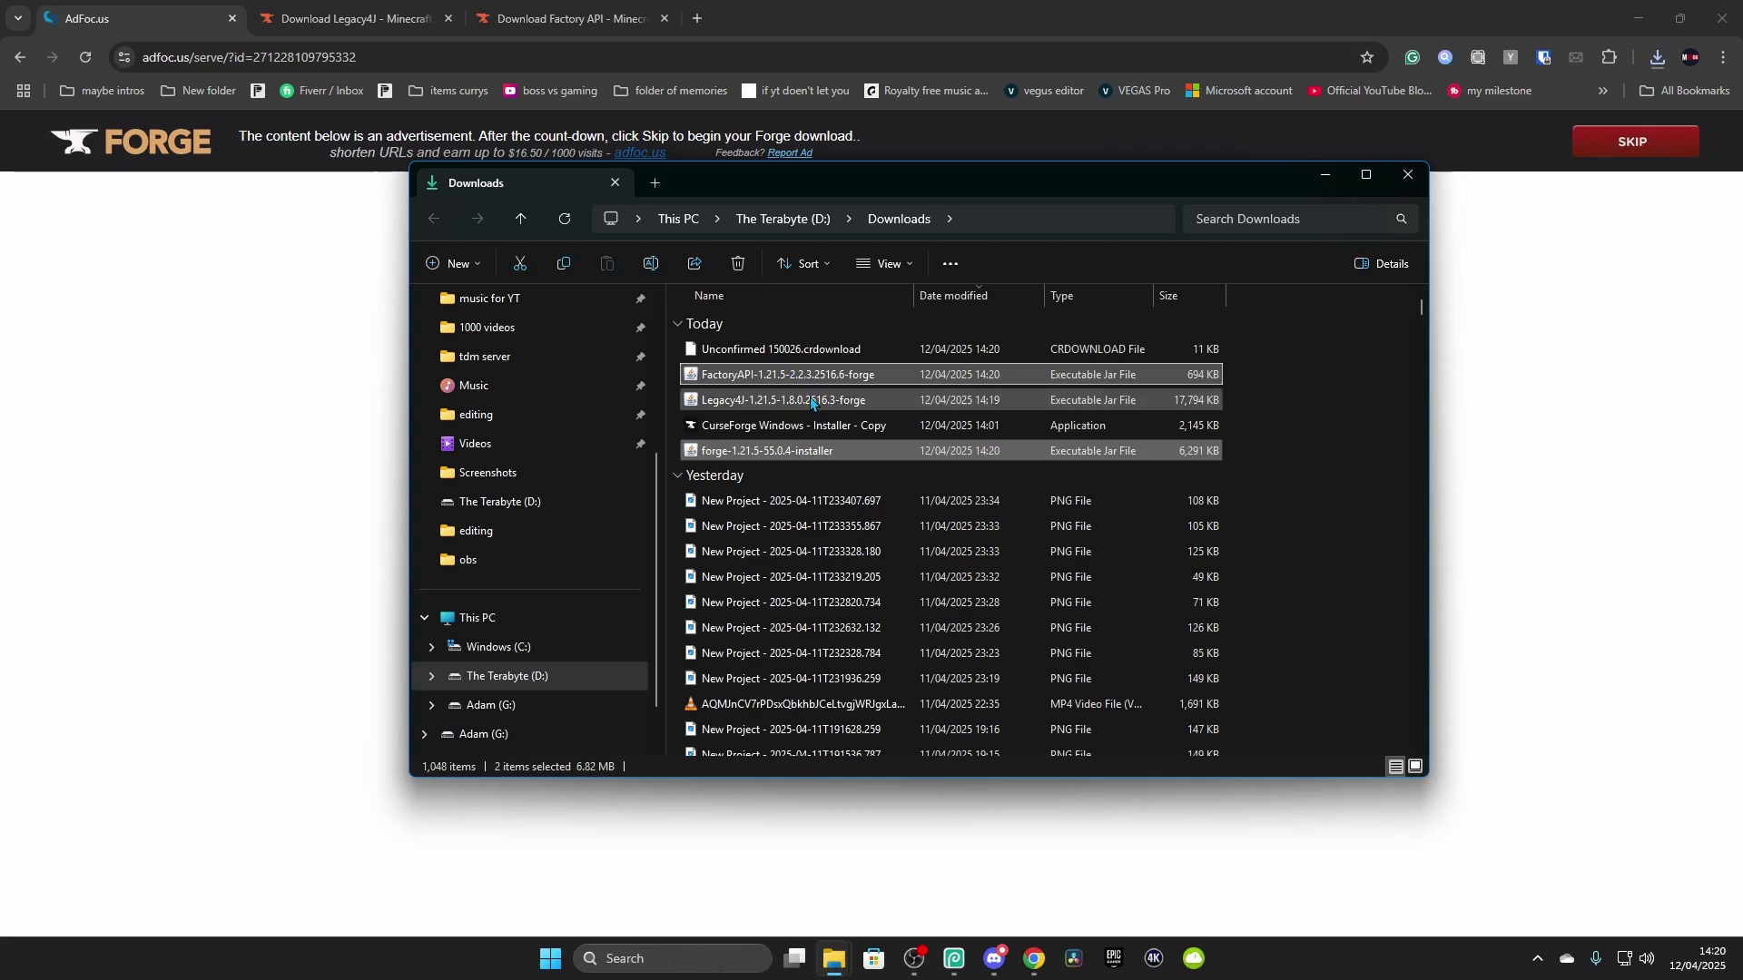
left_click(813, 401, "ctrl")
key("ctrl+c")
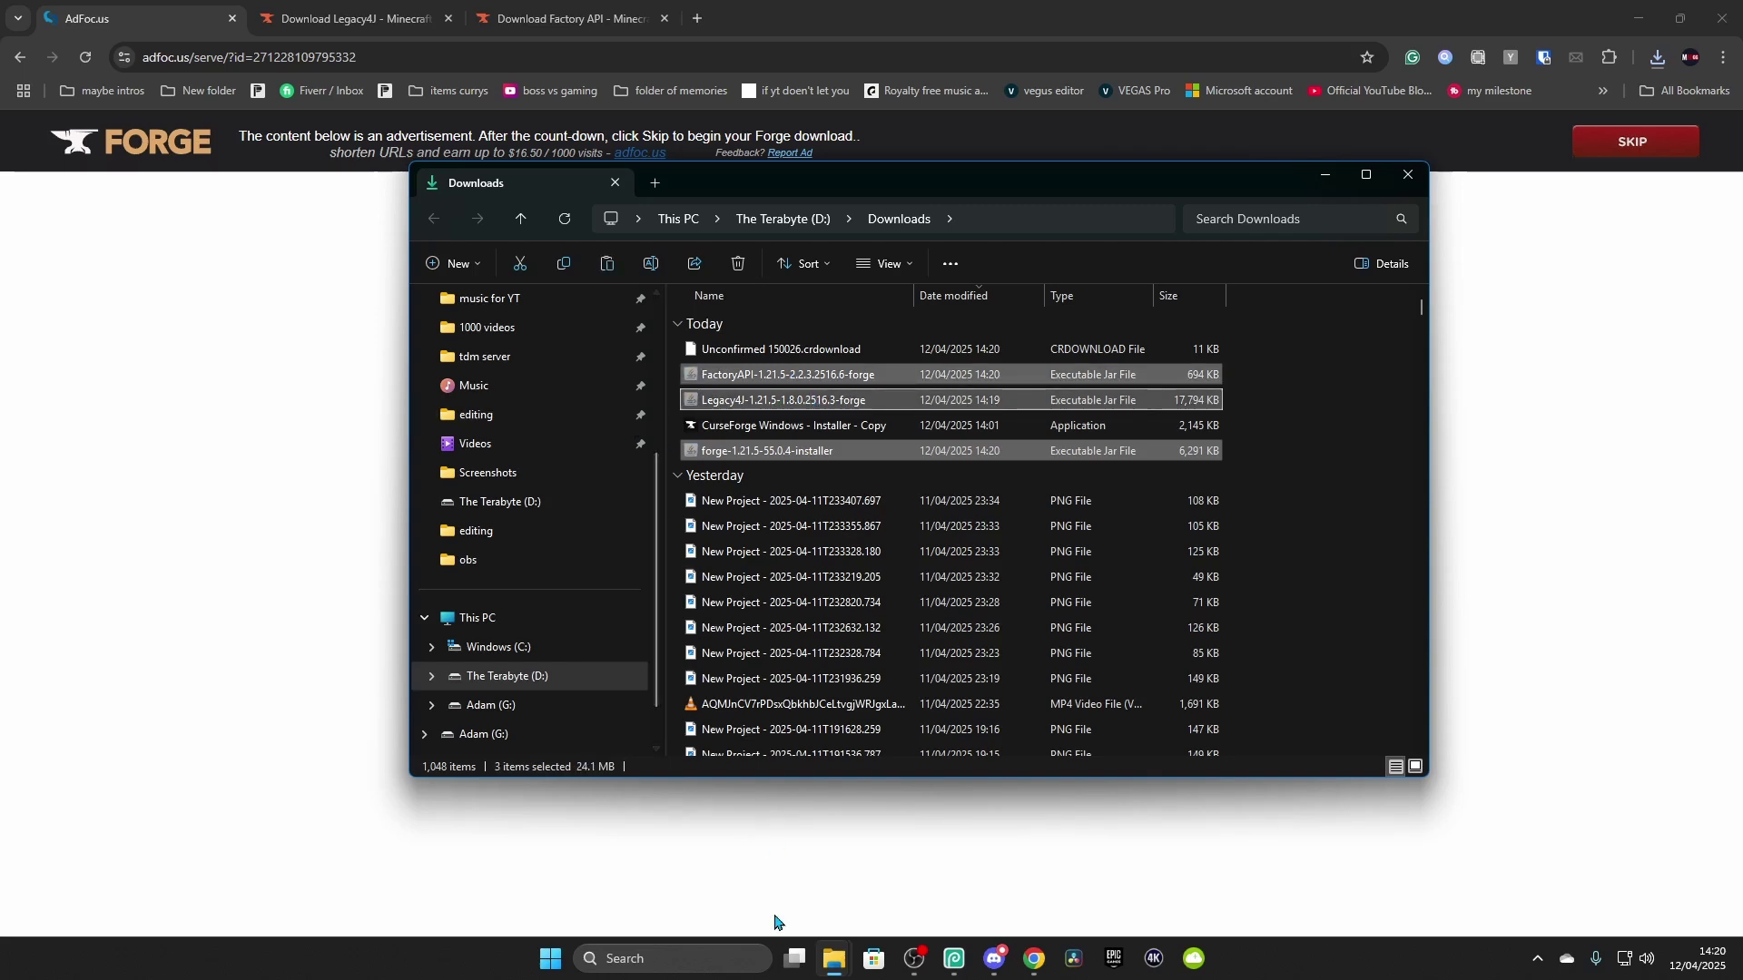
mouse_move(834, 958)
left_click(782, 871)
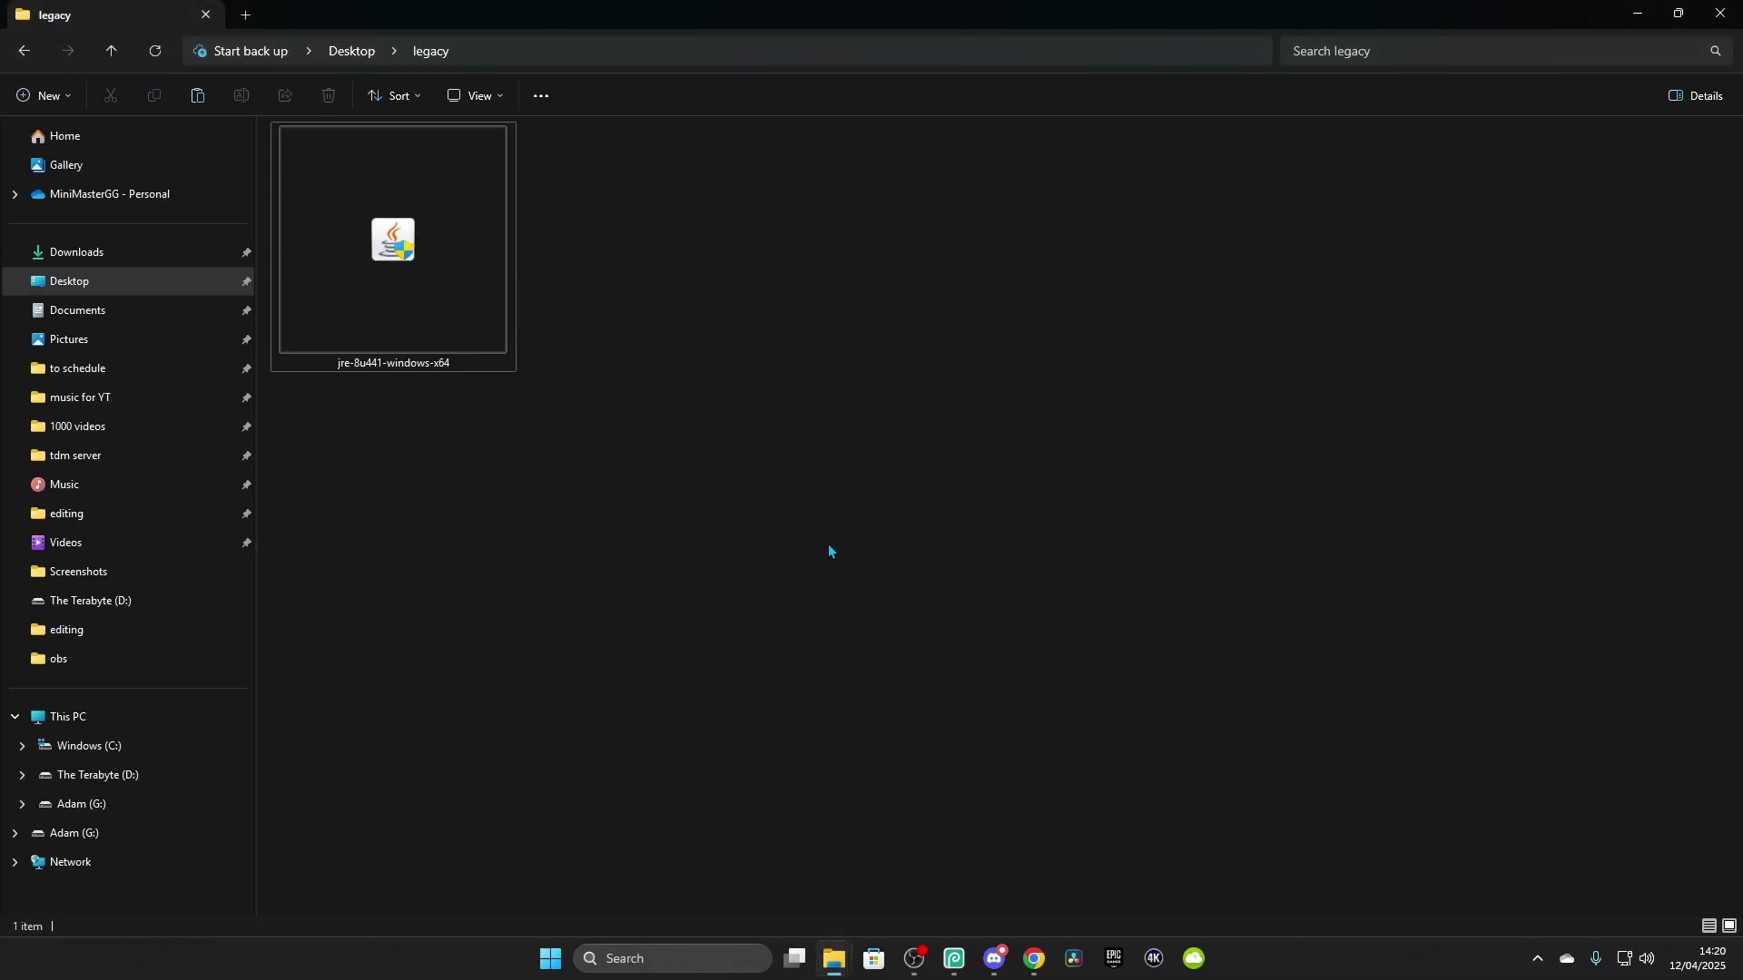
key("ctrl+v")
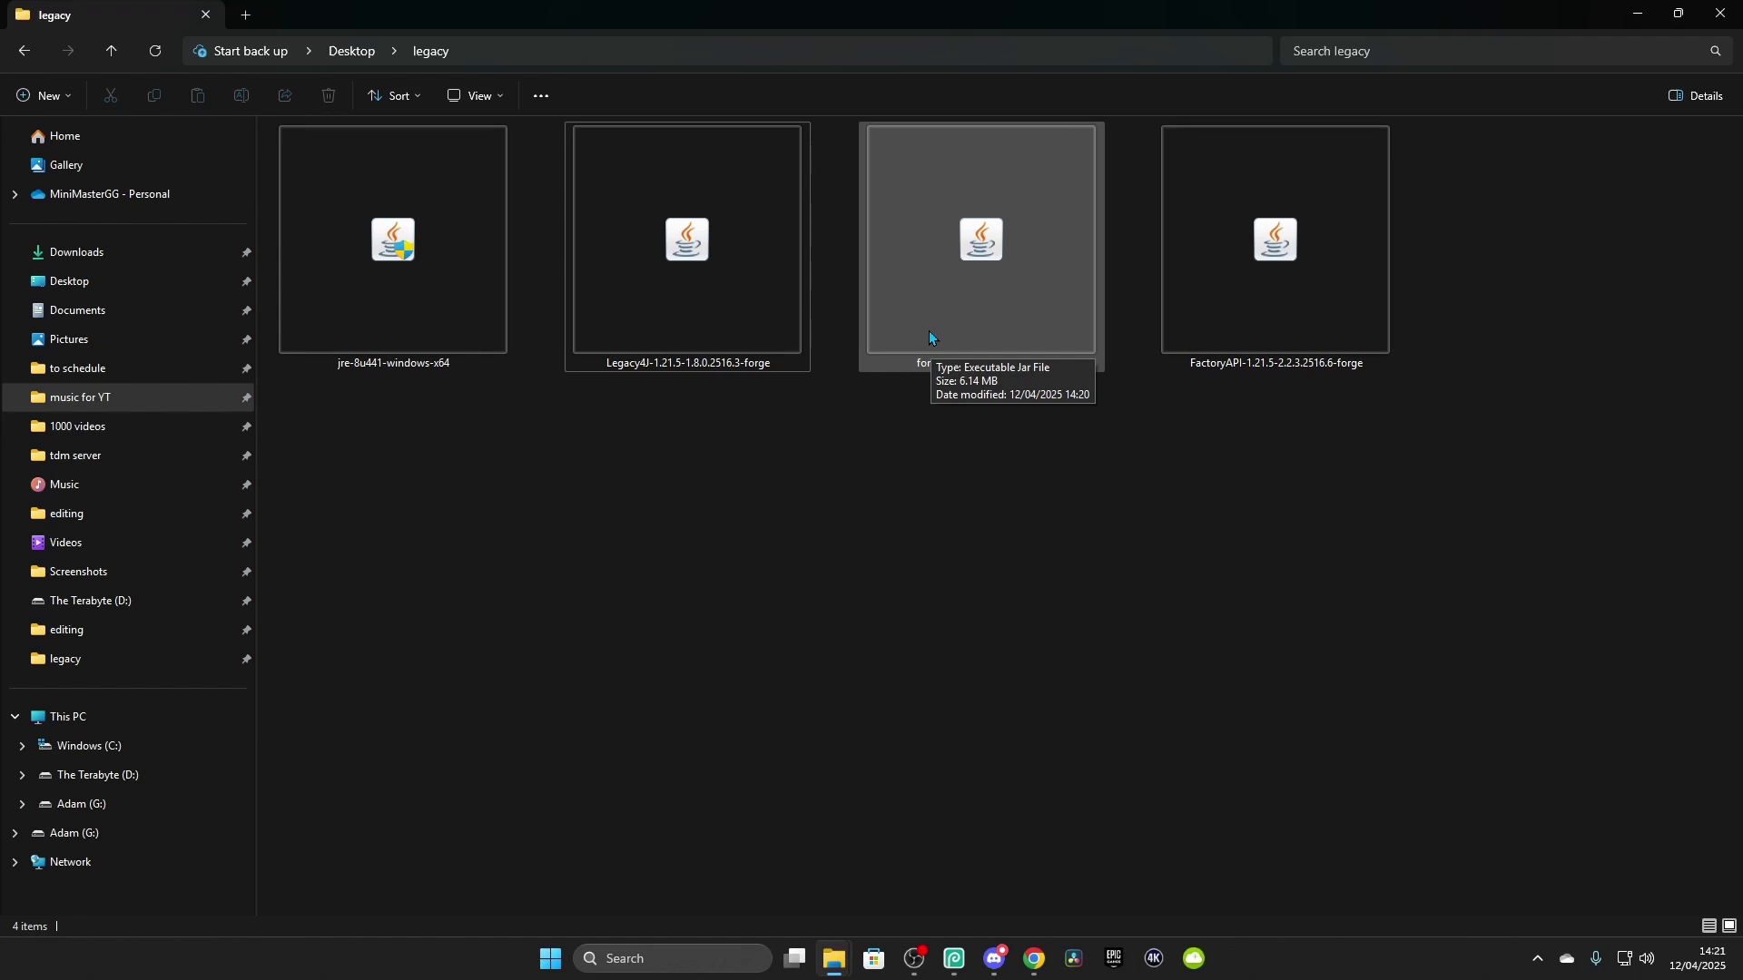
double_click(955, 285)
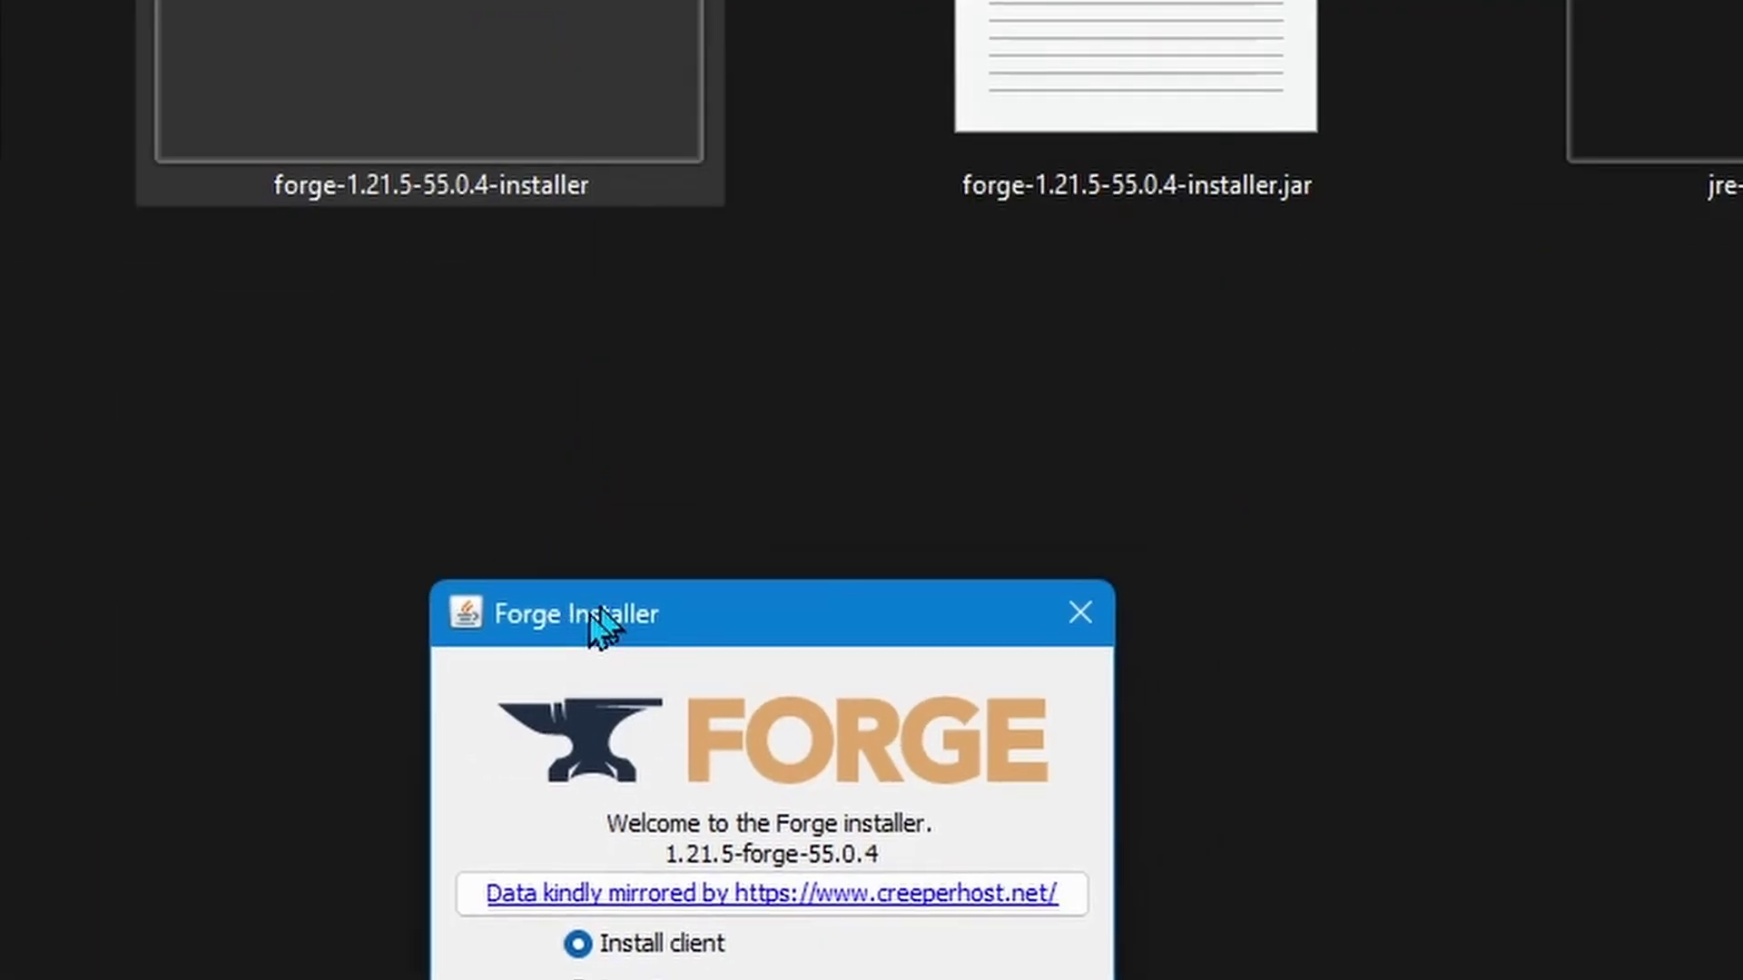
Step: Install the Forge 1.21.5-forge-55.0.4 client and acknowledge the success message
left_click_drag(599, 626, 568, 568)
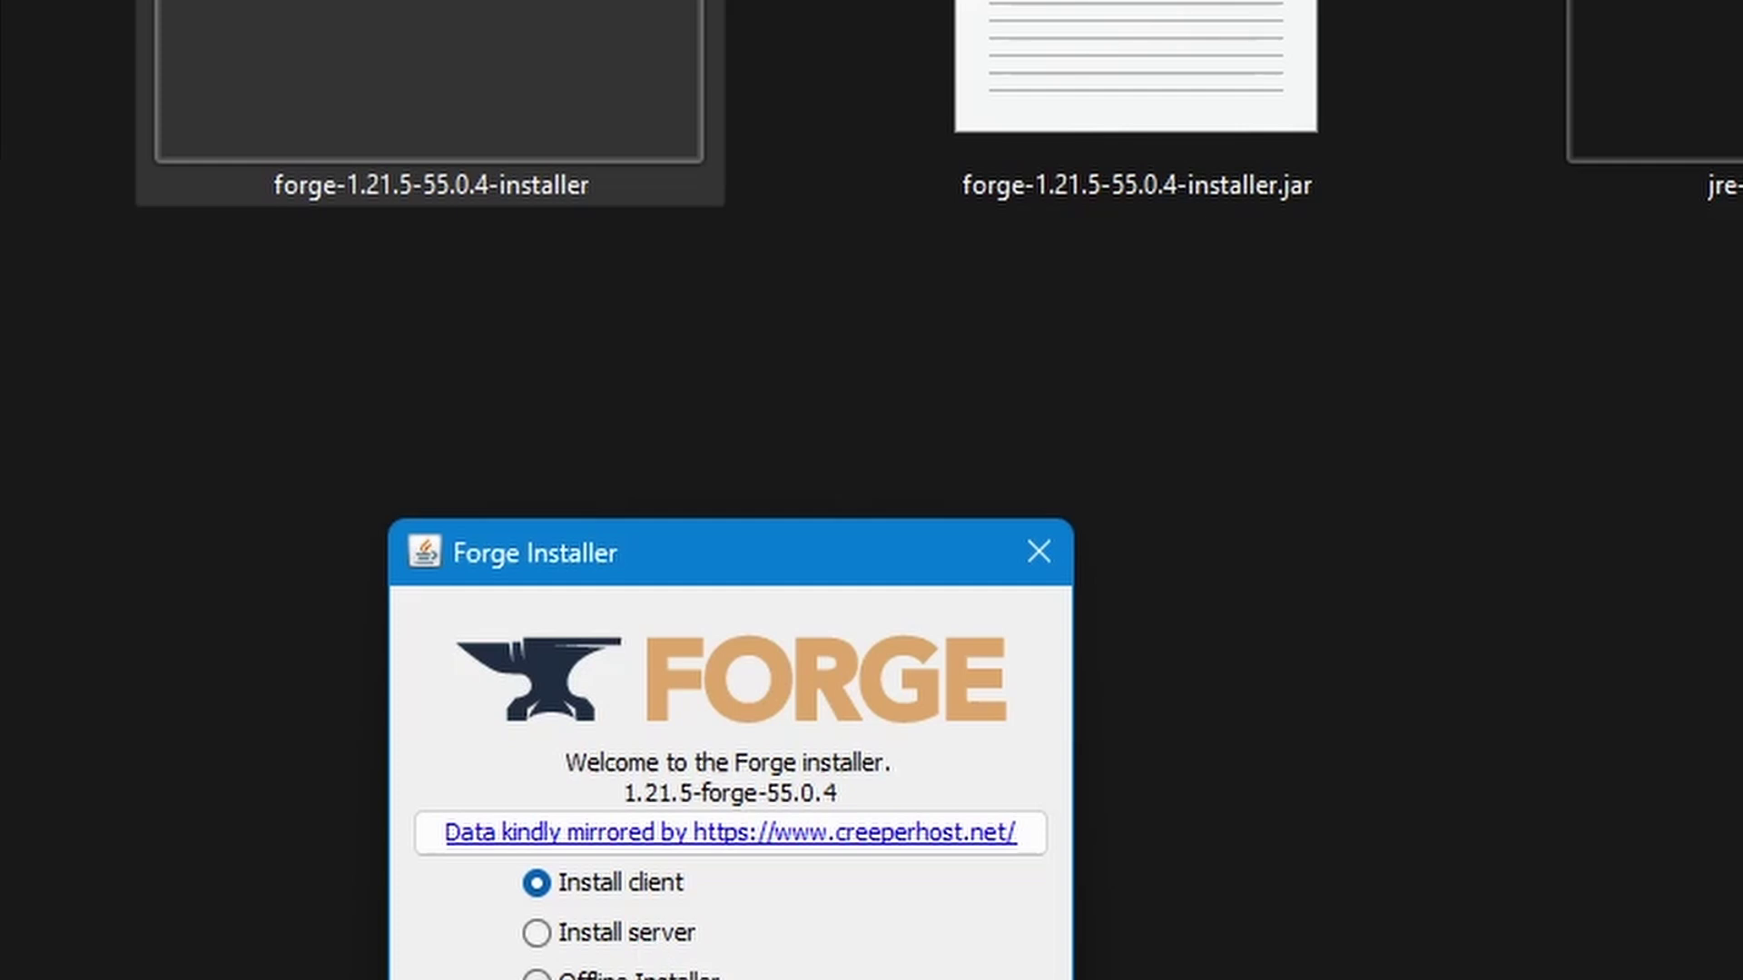
left_click_drag(583, 563, 565, 164)
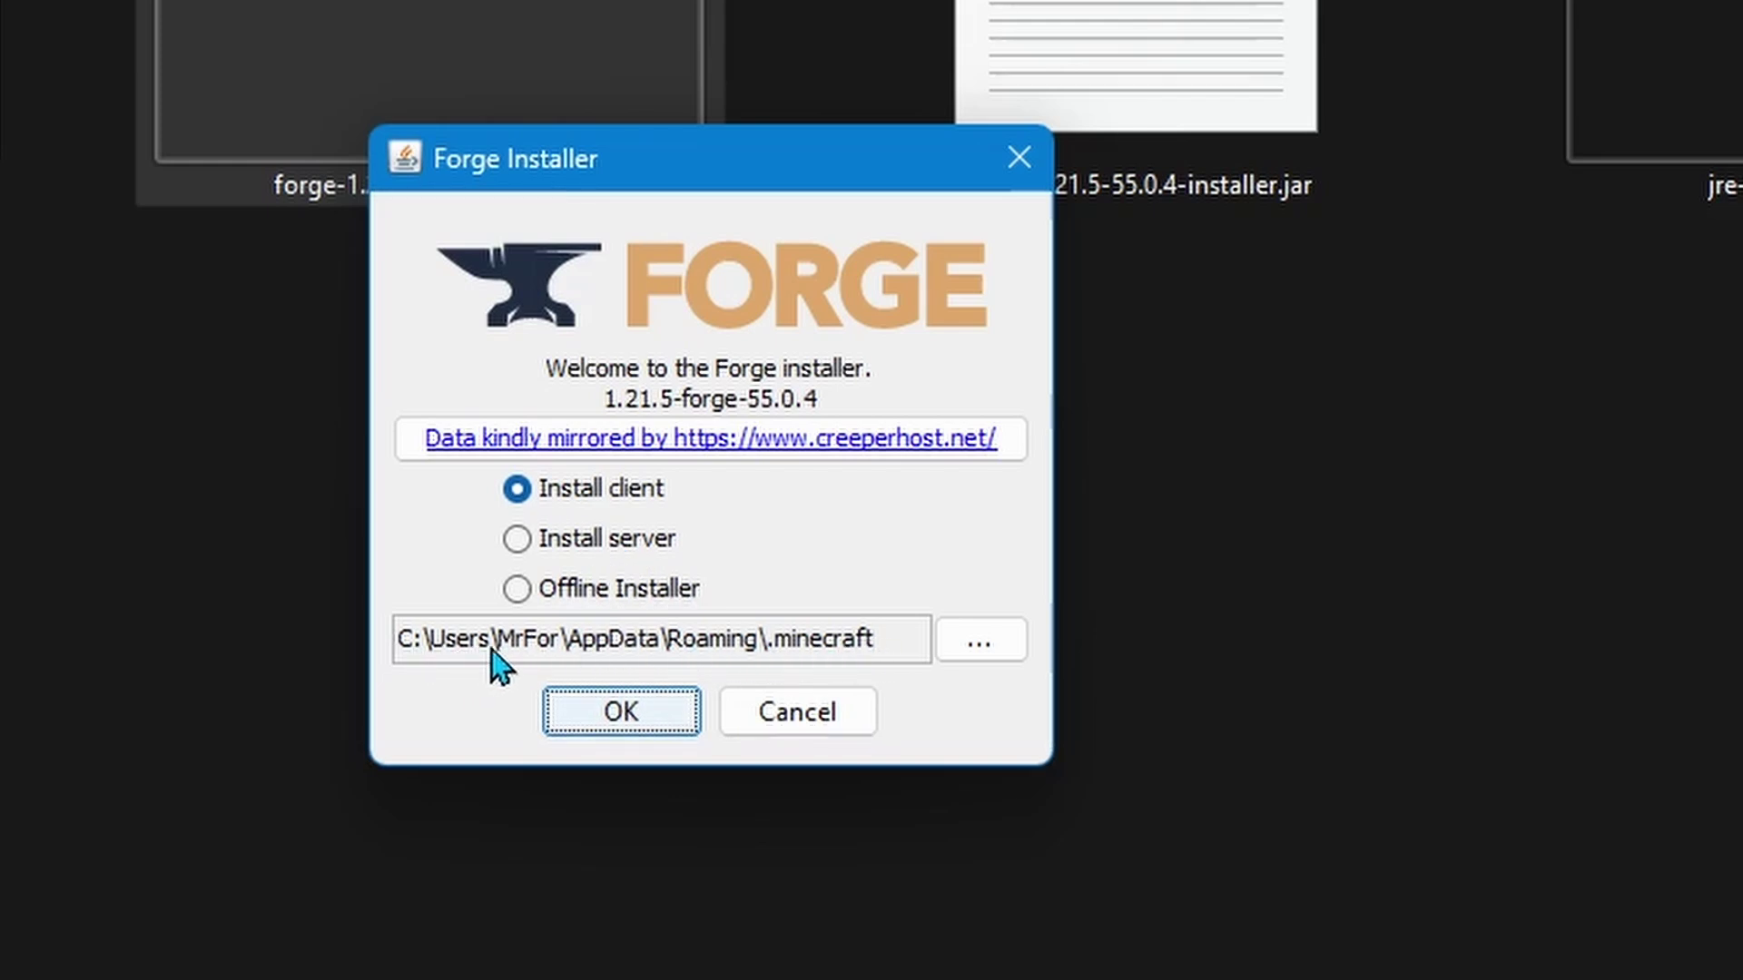
left_click(635, 712)
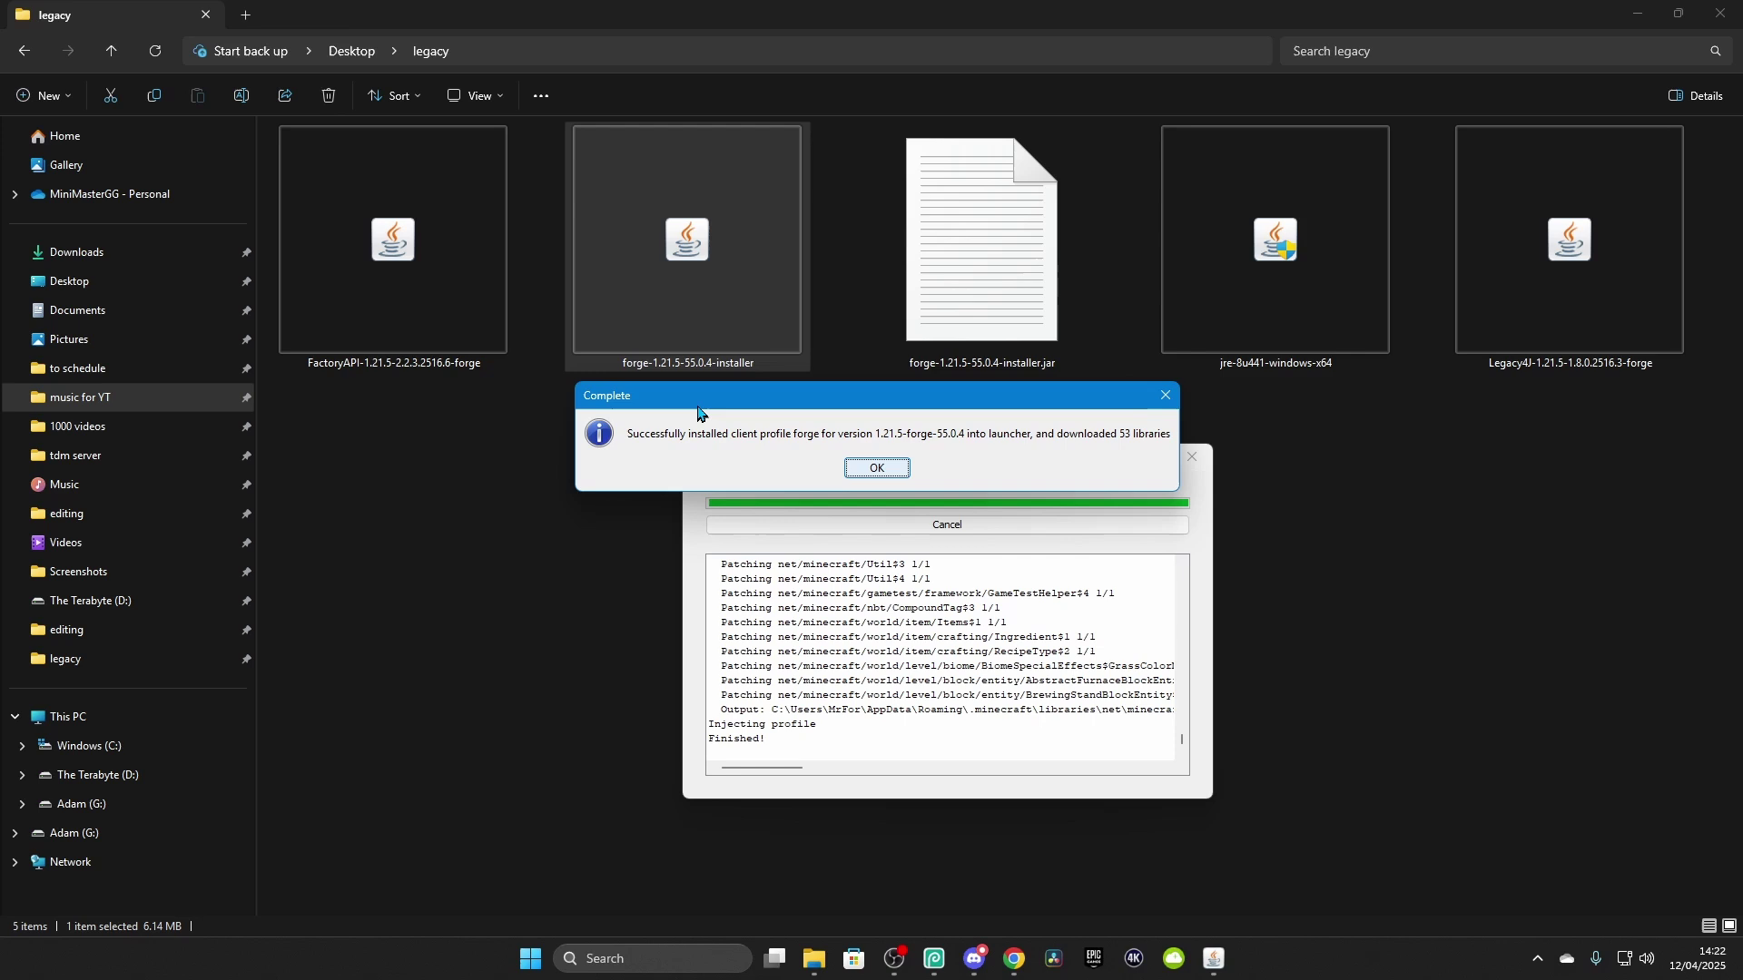
left_click_drag(698, 413, 695, 364)
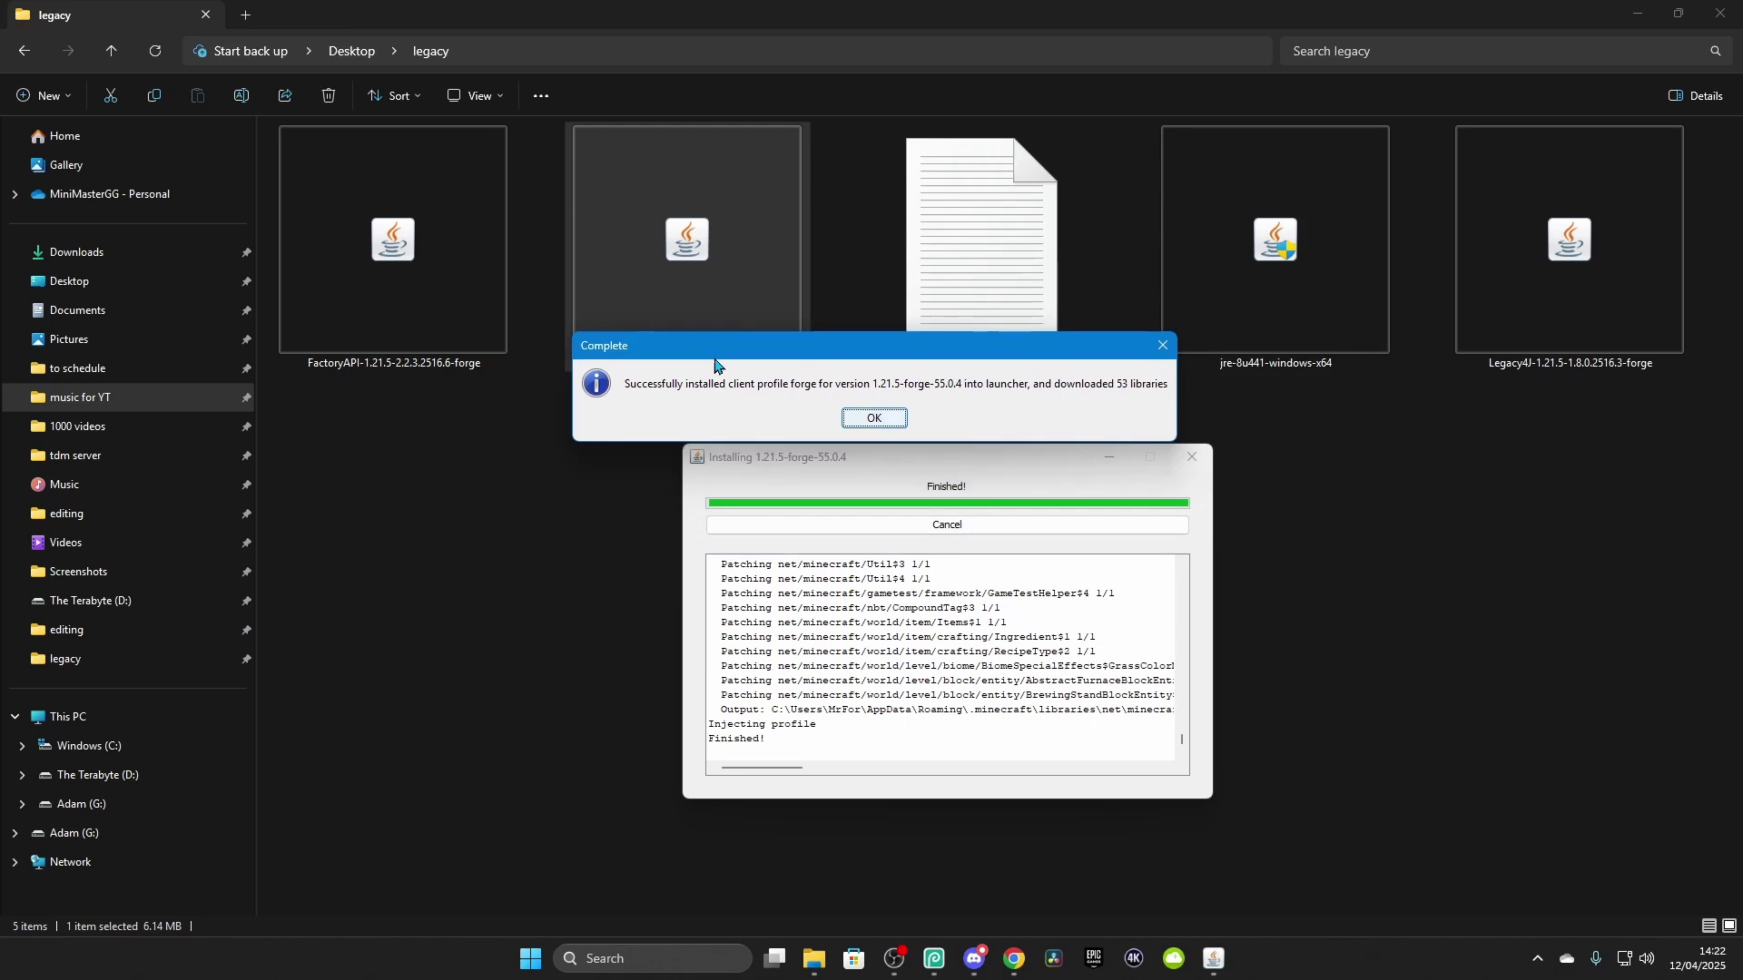
left_click(874, 419)
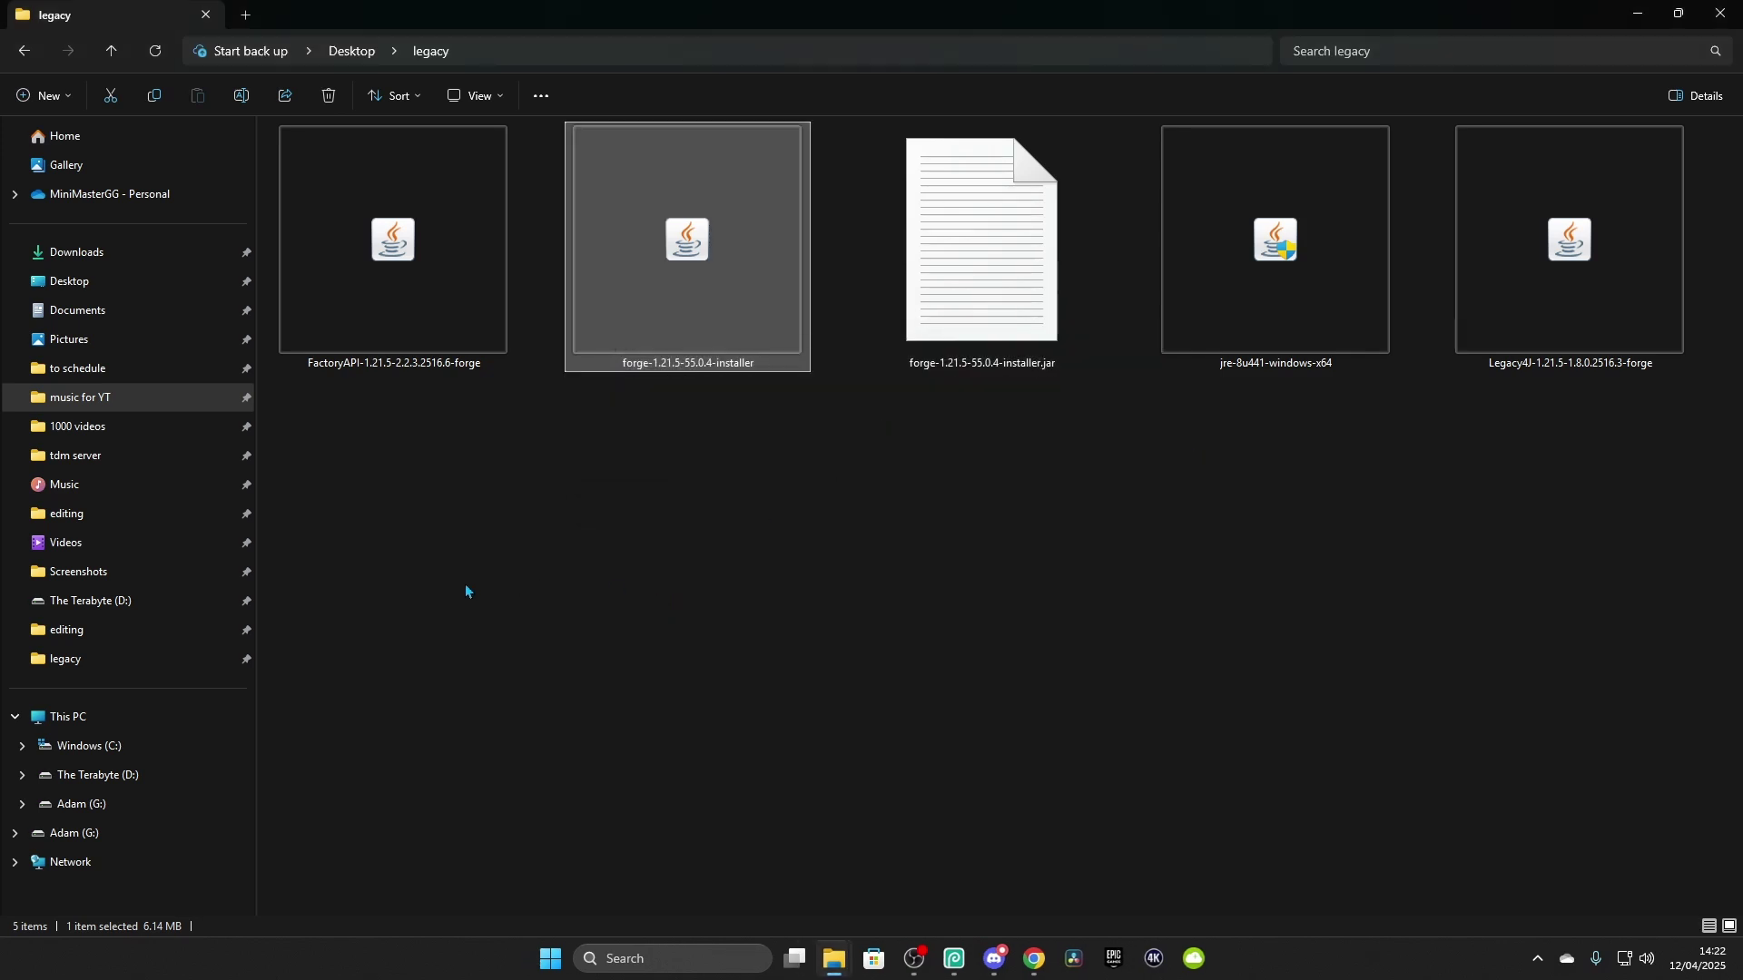
Step: Move the Factory API and Legacy4J Forge jars from legacy into .minecraft's mods folder
left_click_drag(454, 586, 367, 361)
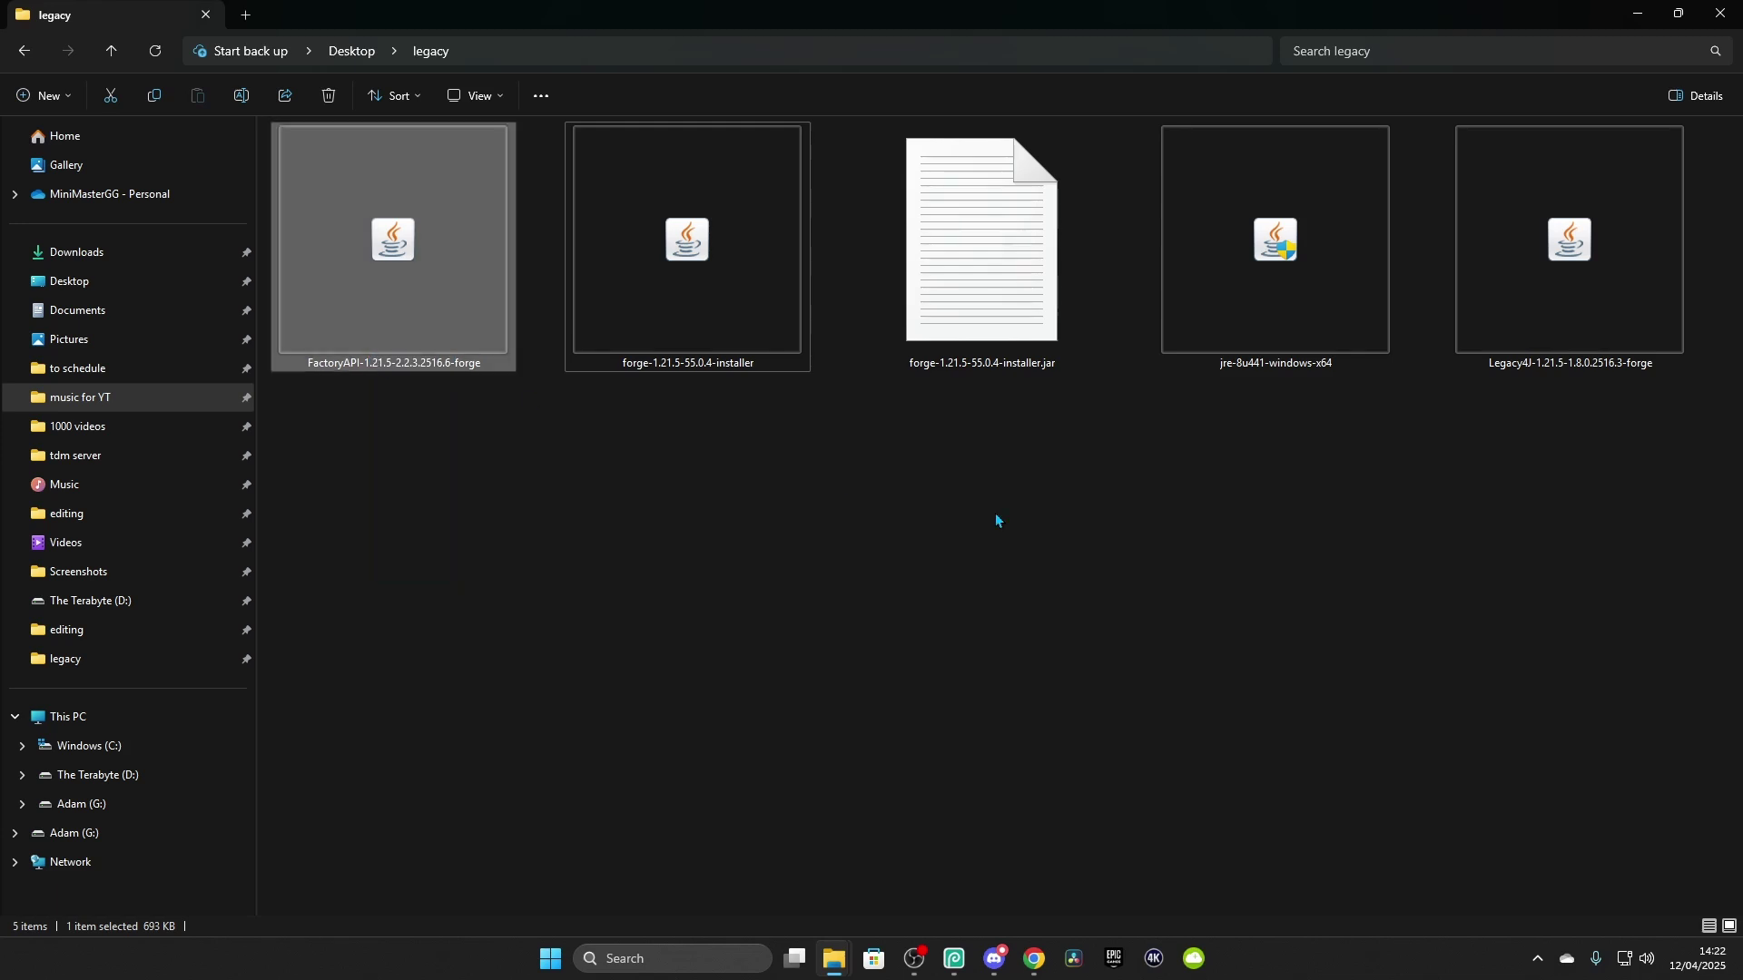
left_click(1521, 311, "ctrl")
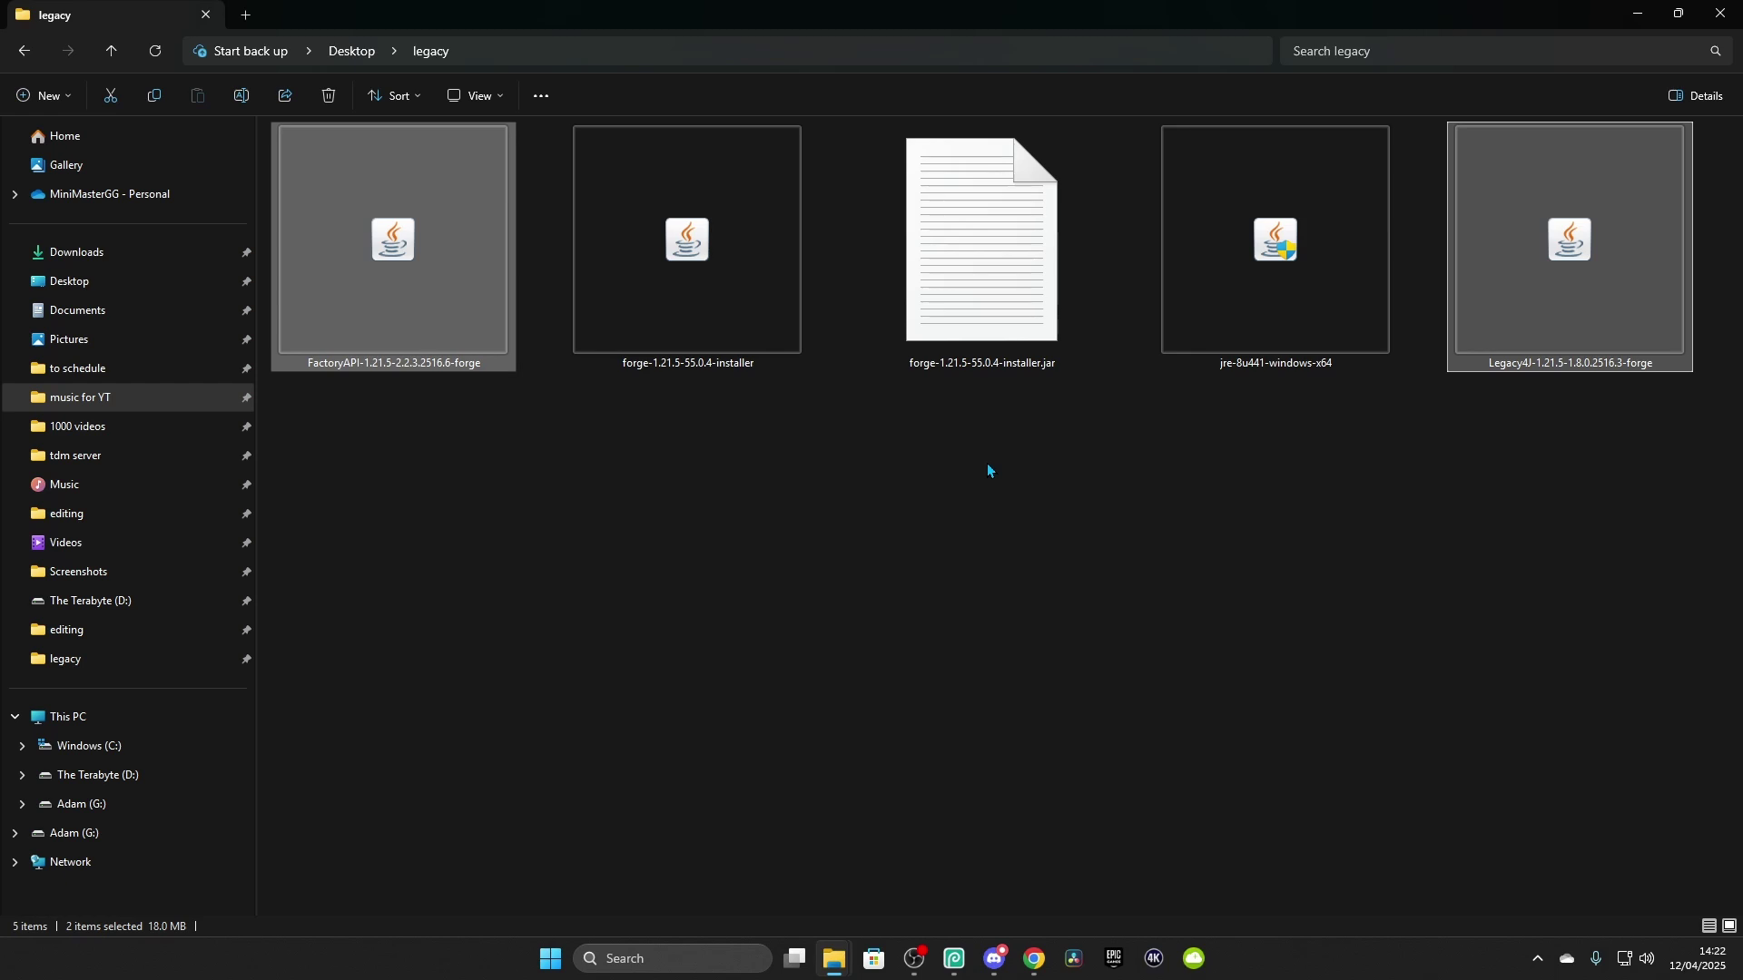
key("ctrl+x")
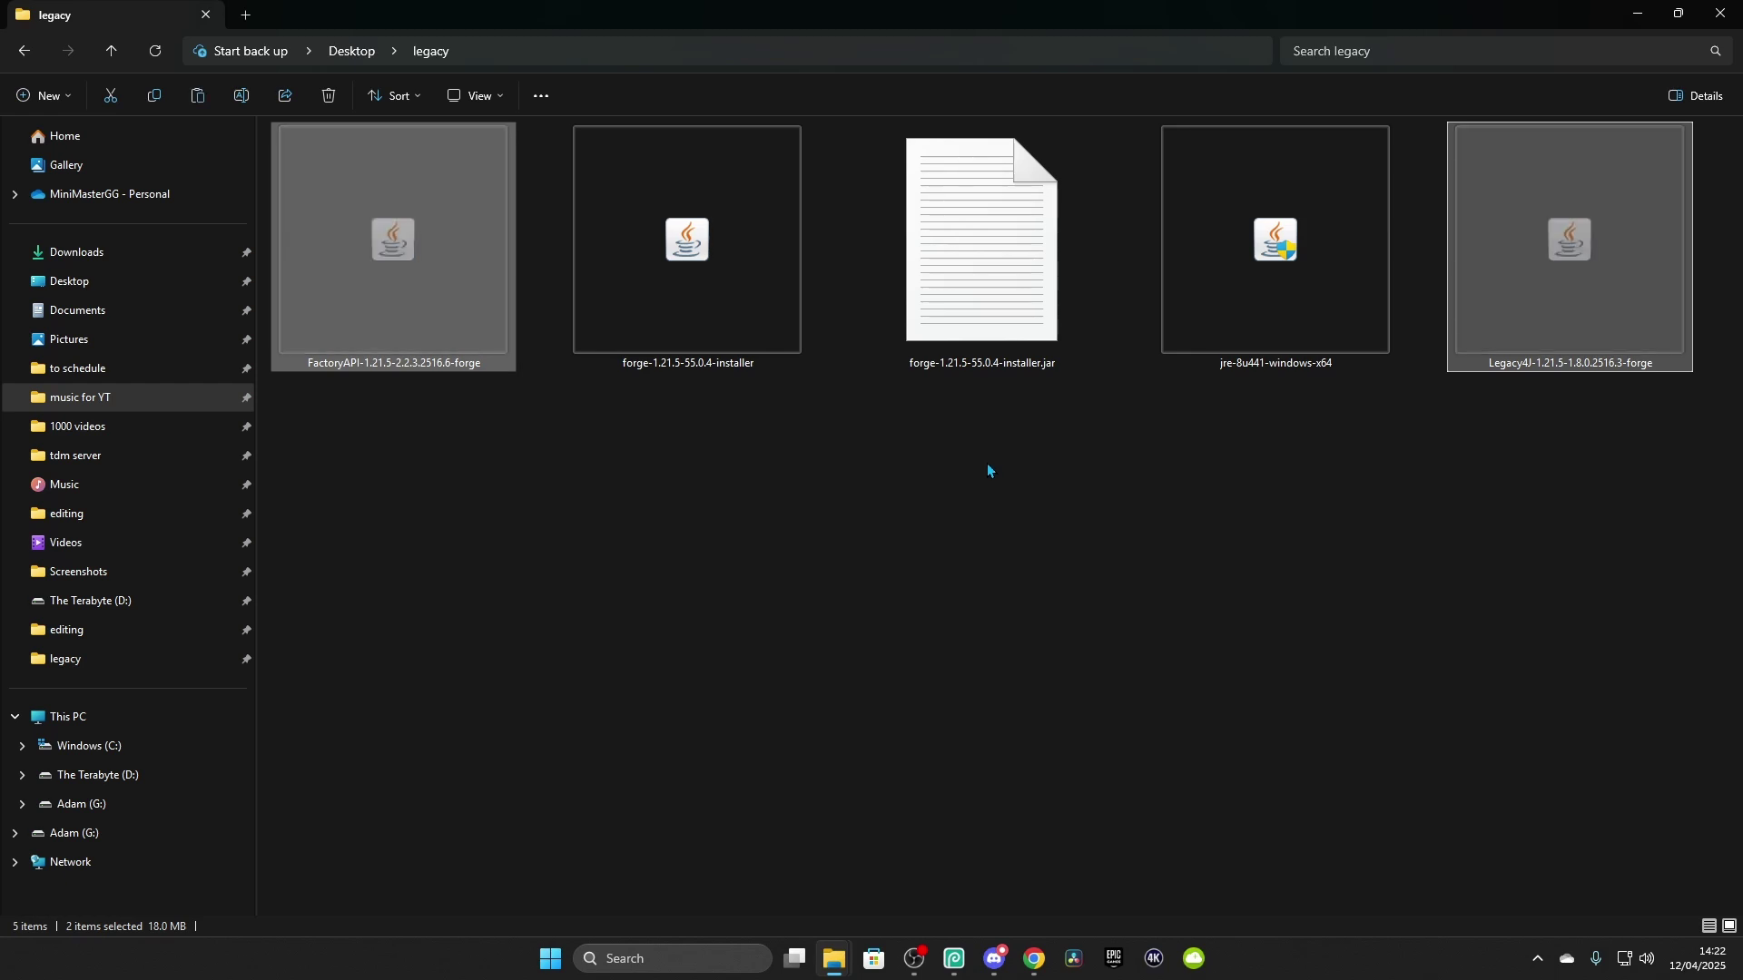
key("super+r")
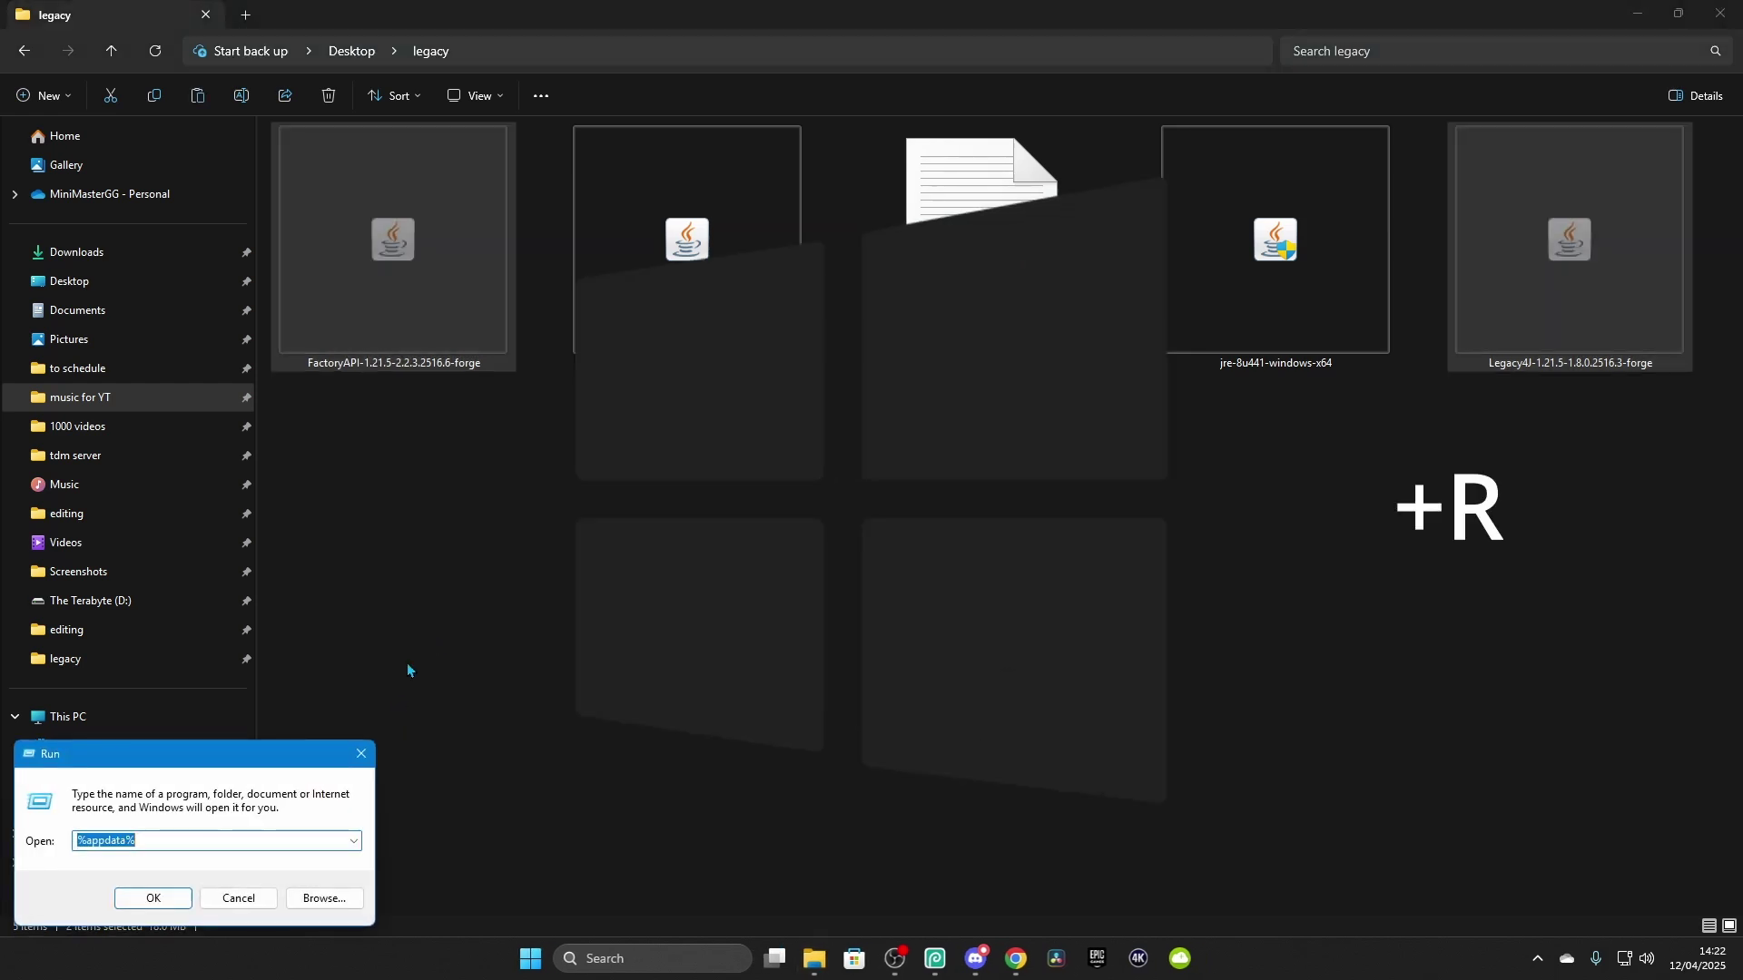
left_click_drag(115, 758, 651, 539)
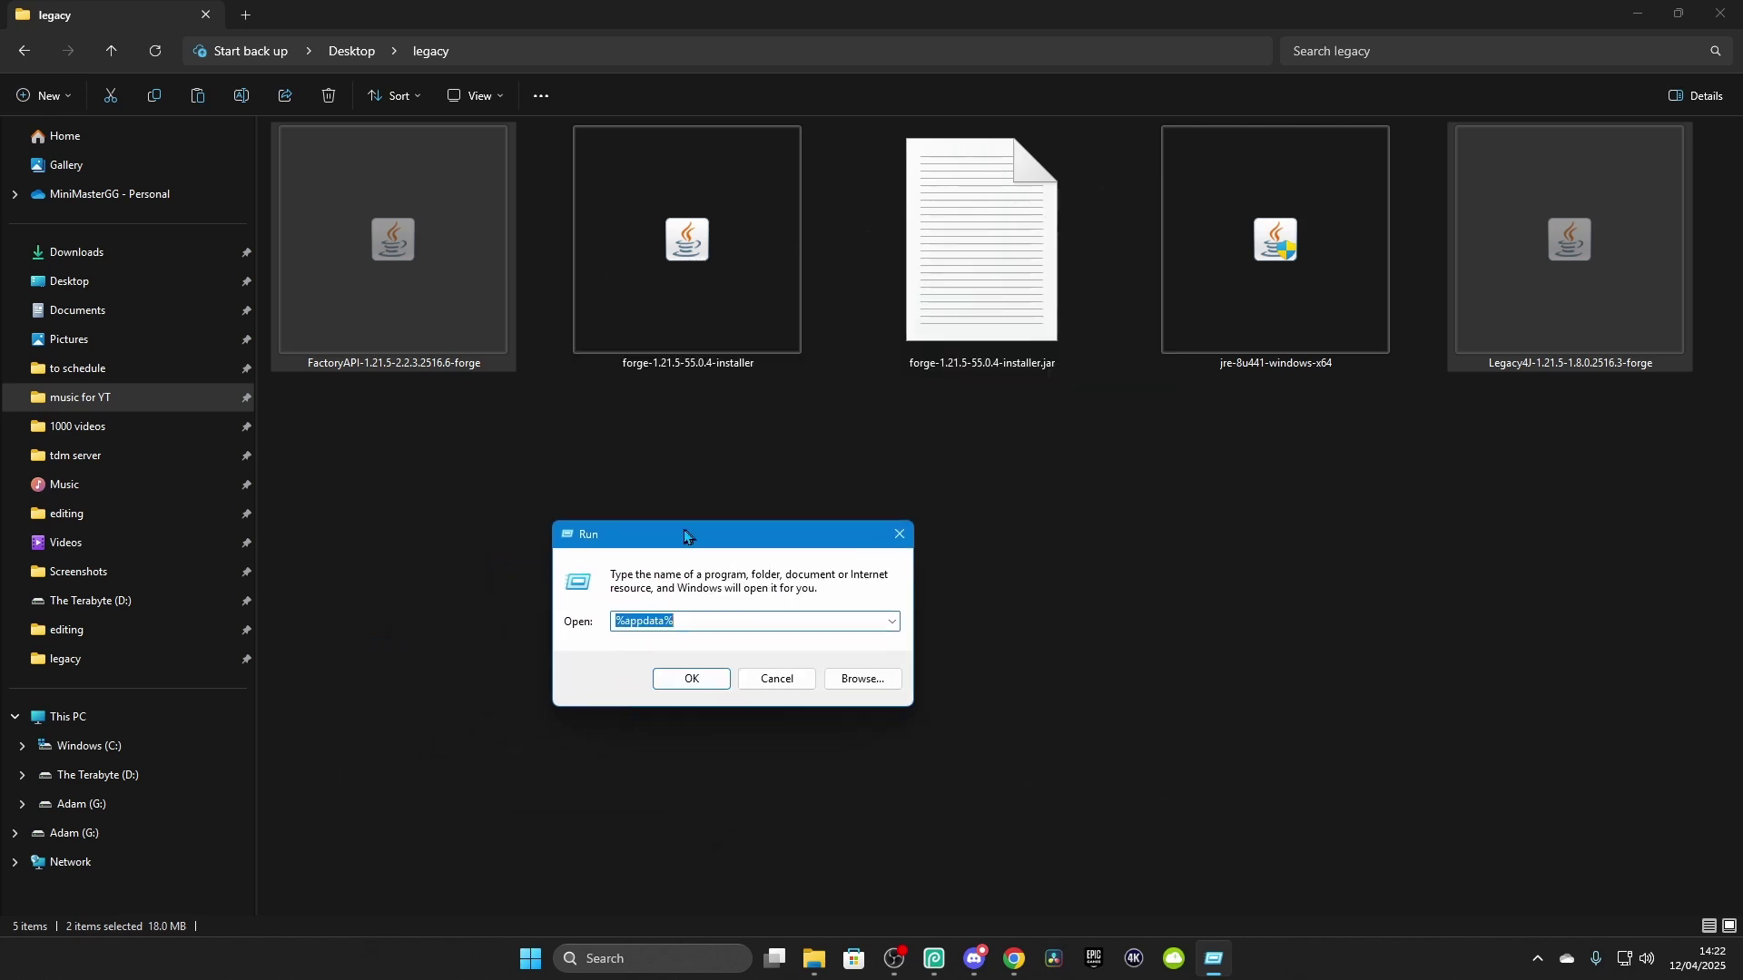
left_click(699, 682)
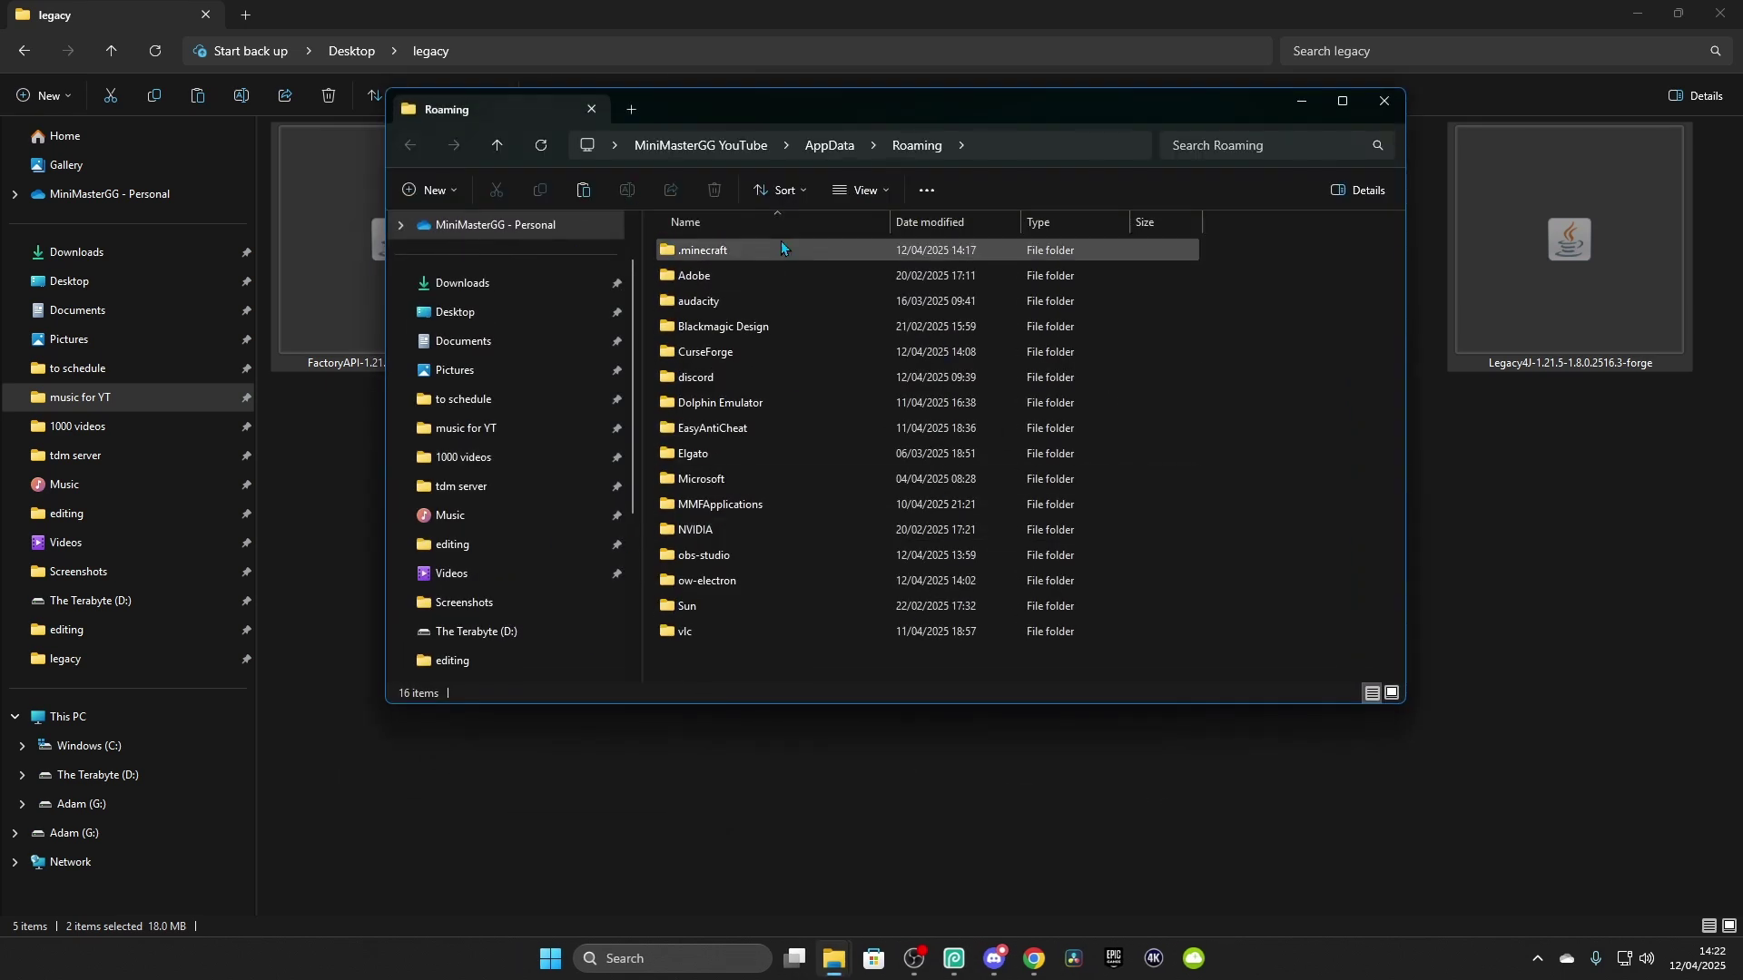
double_click(723, 258)
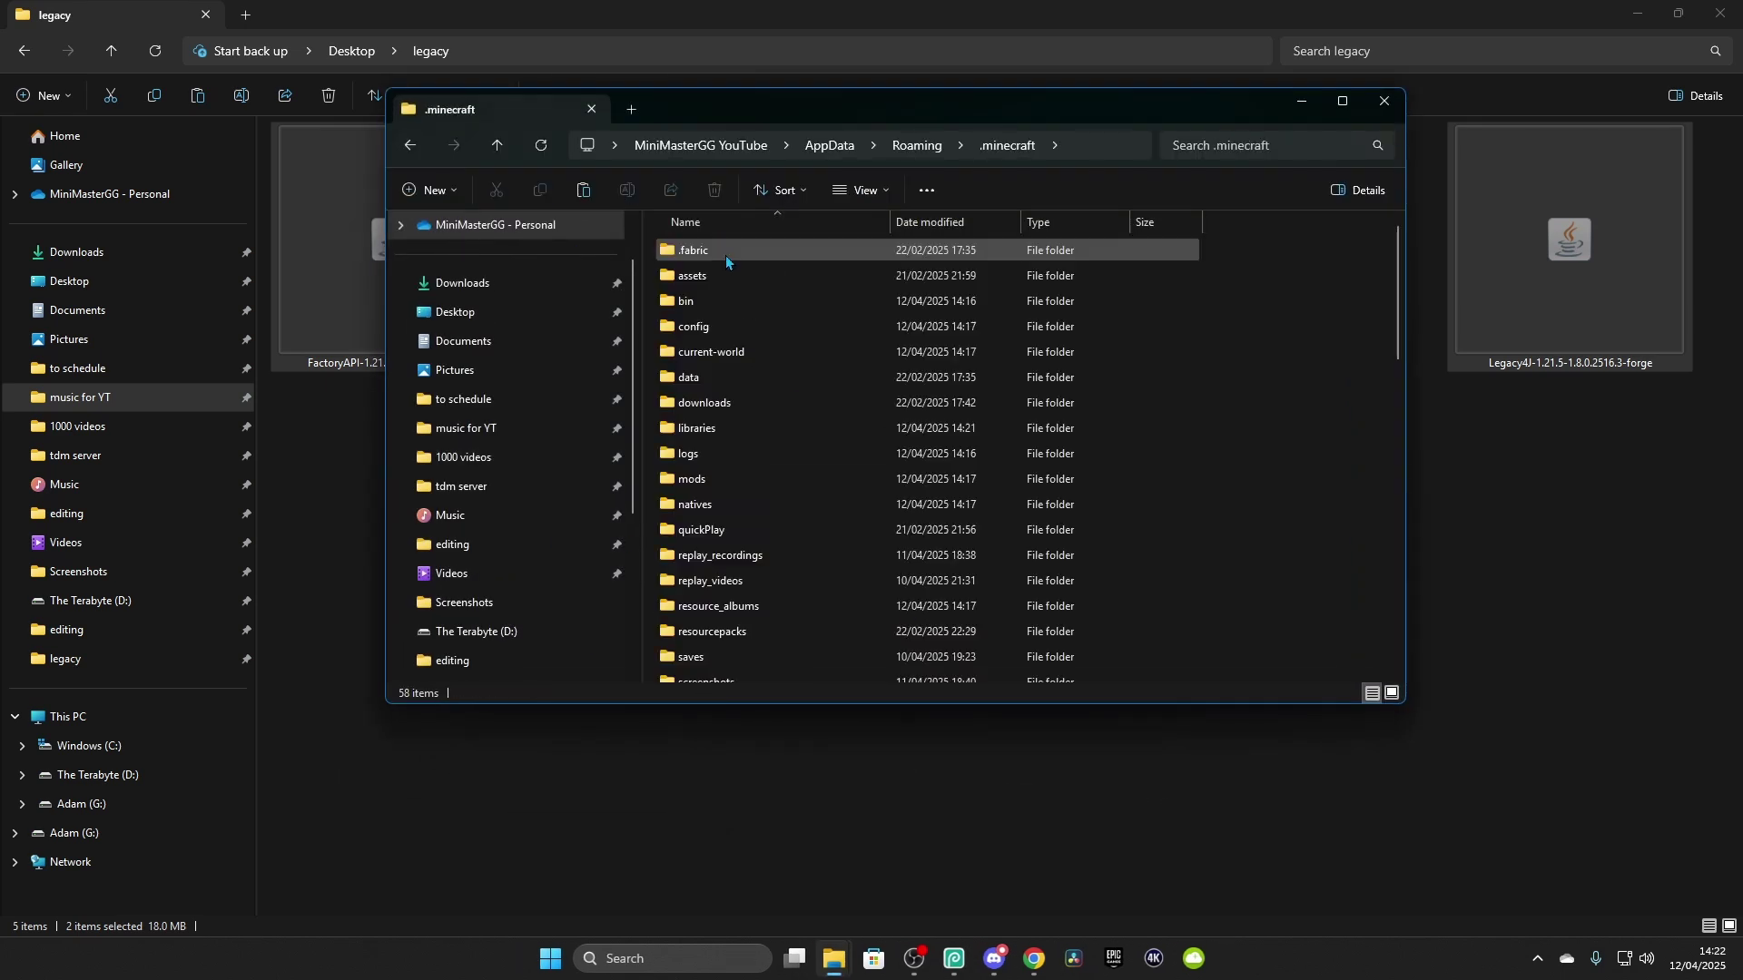
double_click(793, 481)
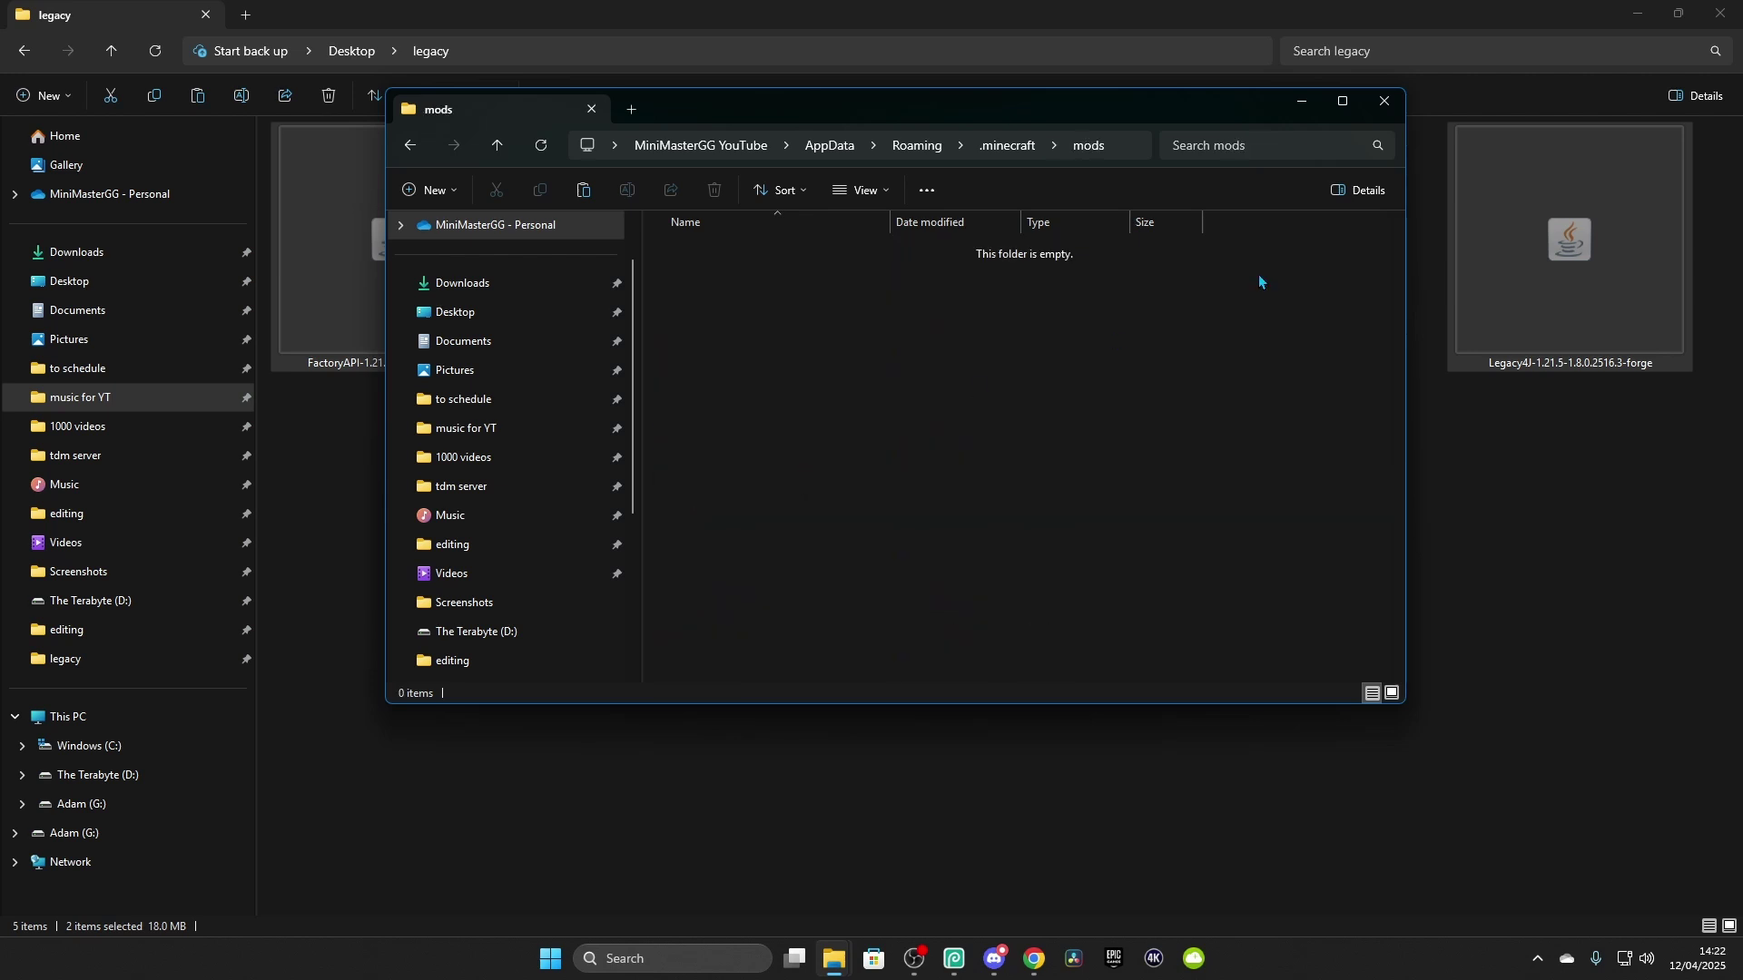
left_click_drag(1541, 229, 1021, 410)
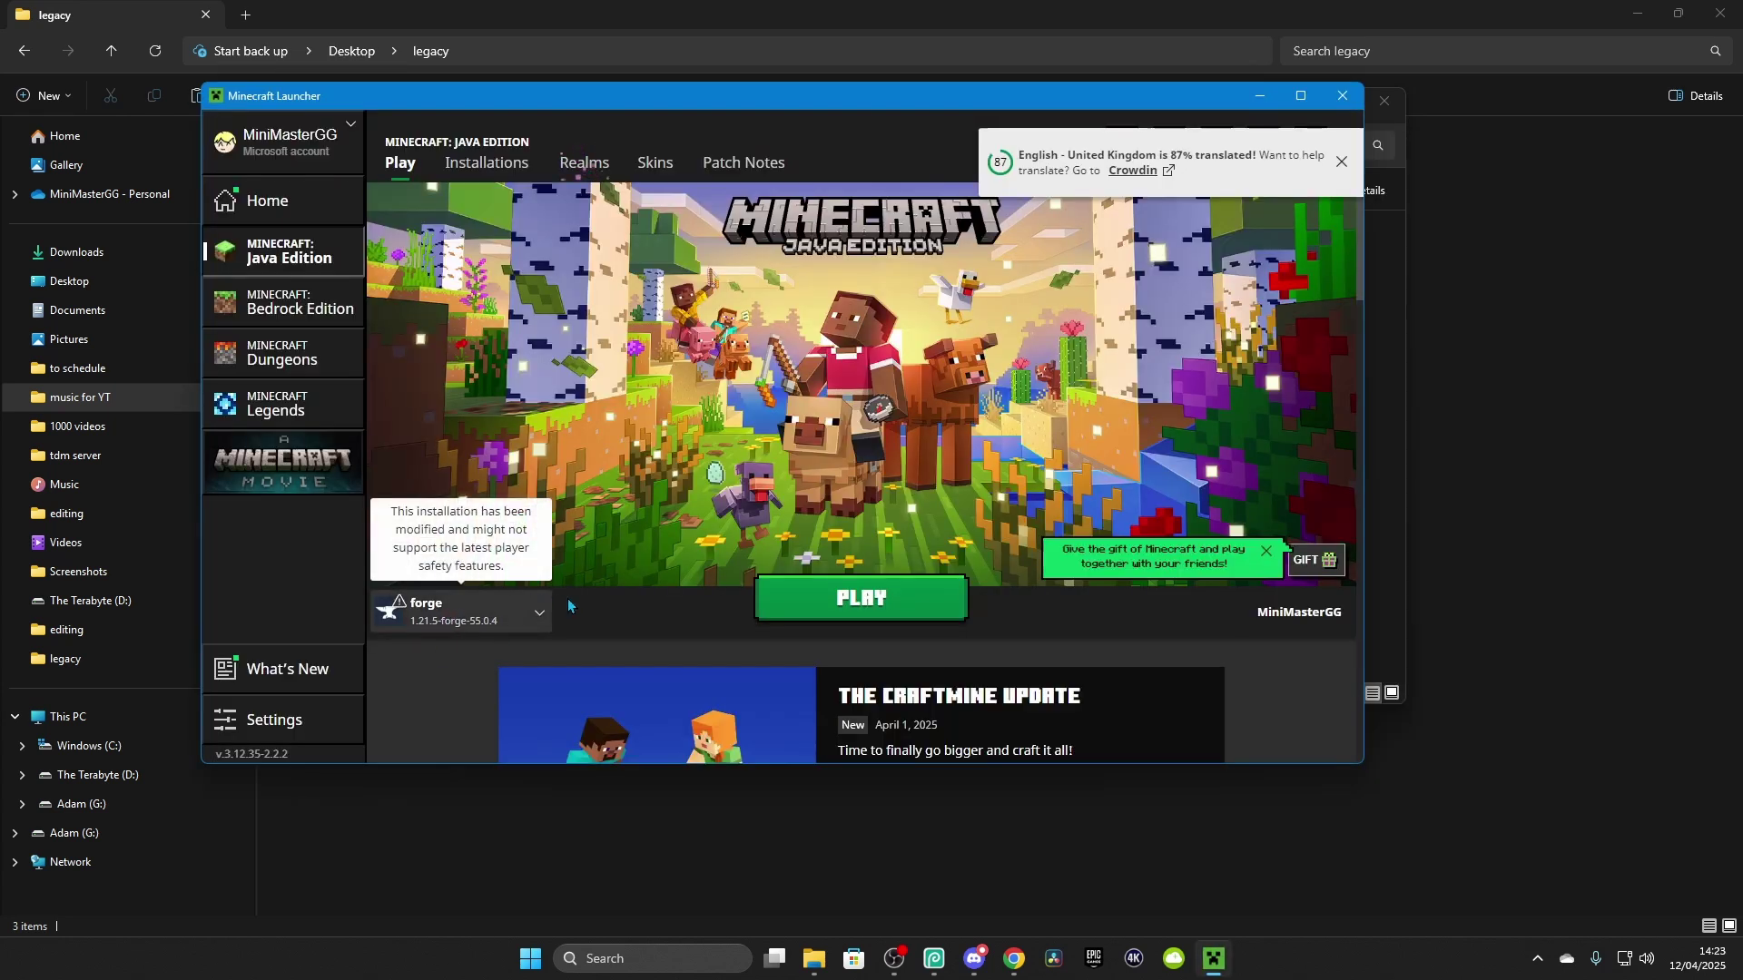
Step: Launch the forge 1.21.5-forge-55.0.4 profile and accept the modified-installation warning
left_click(848, 598)
left_click(972, 543)
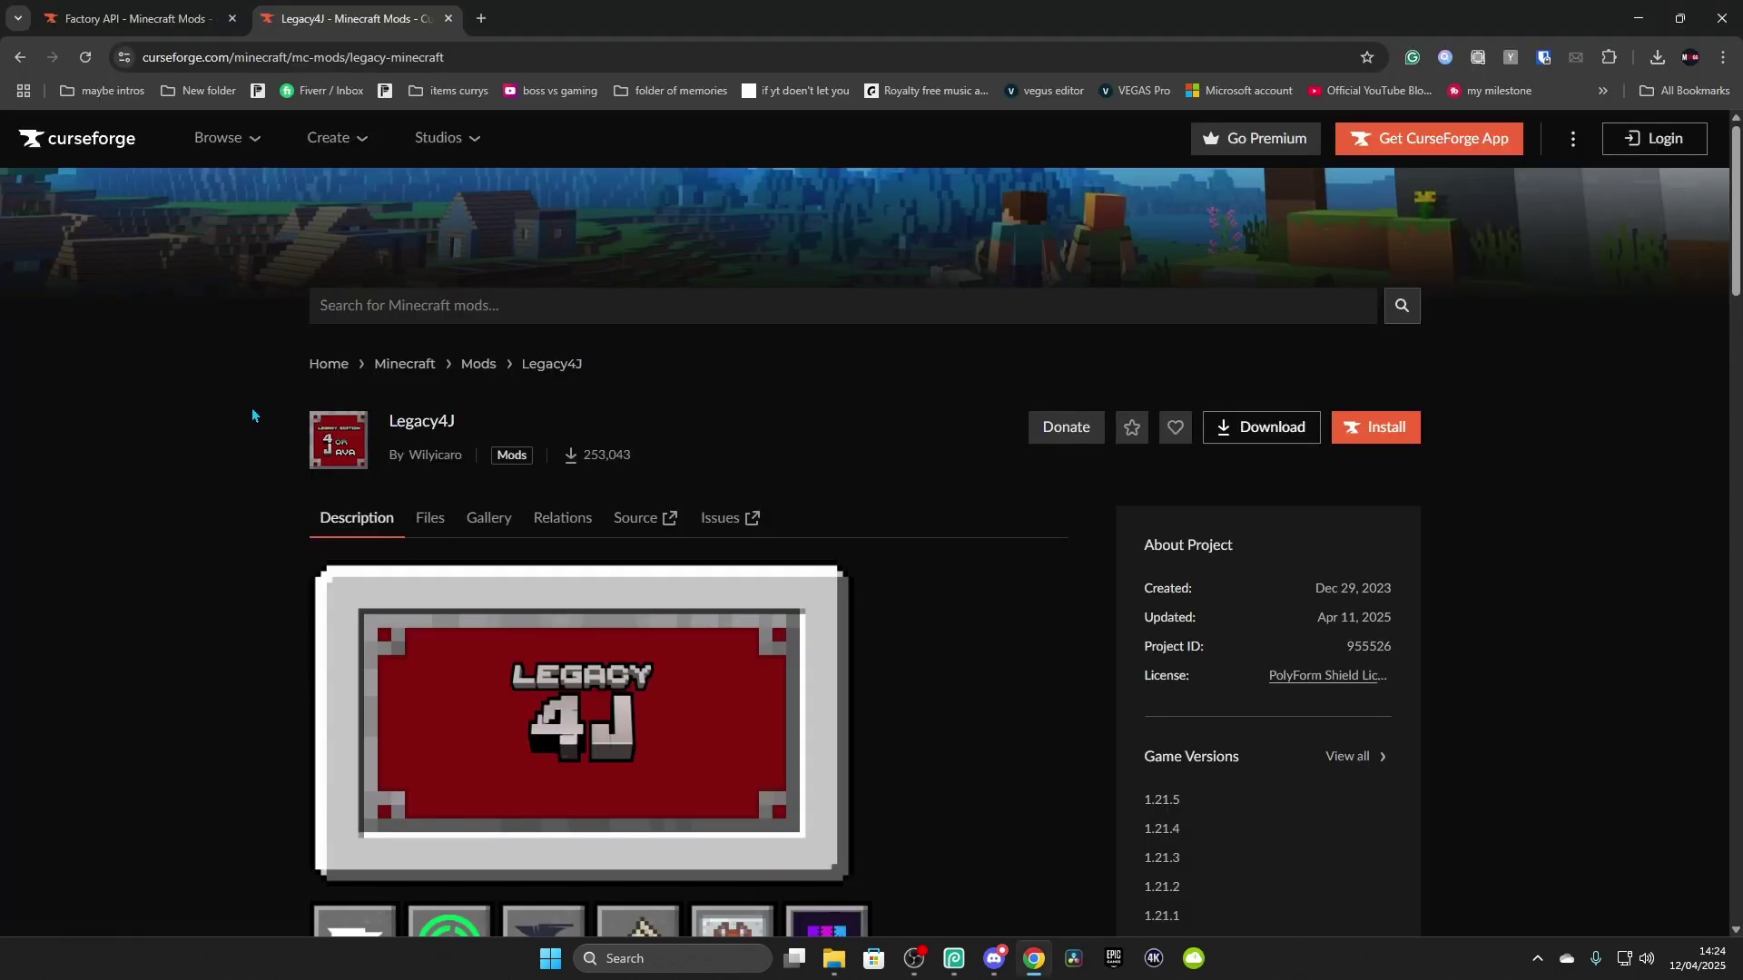
Step: Download the newest Minecraft 1.21.5 NeoForge build of Factory API from its Files list
scroll(236, 417, "down", 4)
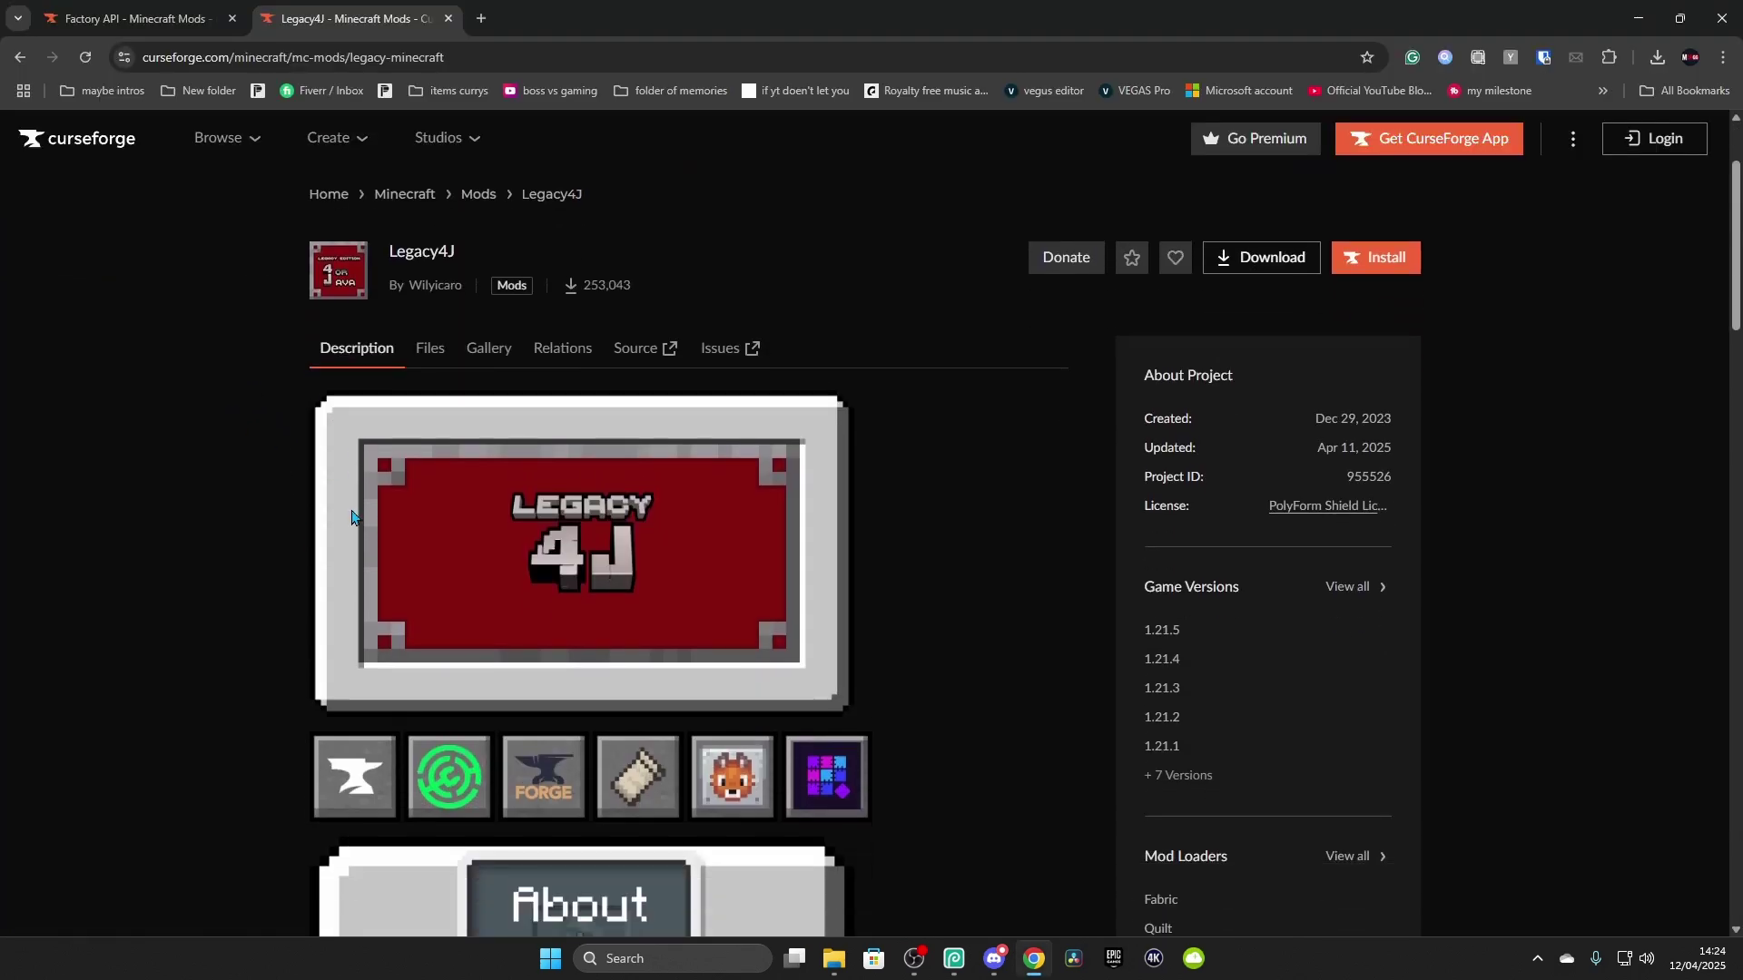
scroll(444, 508, "up", 4)
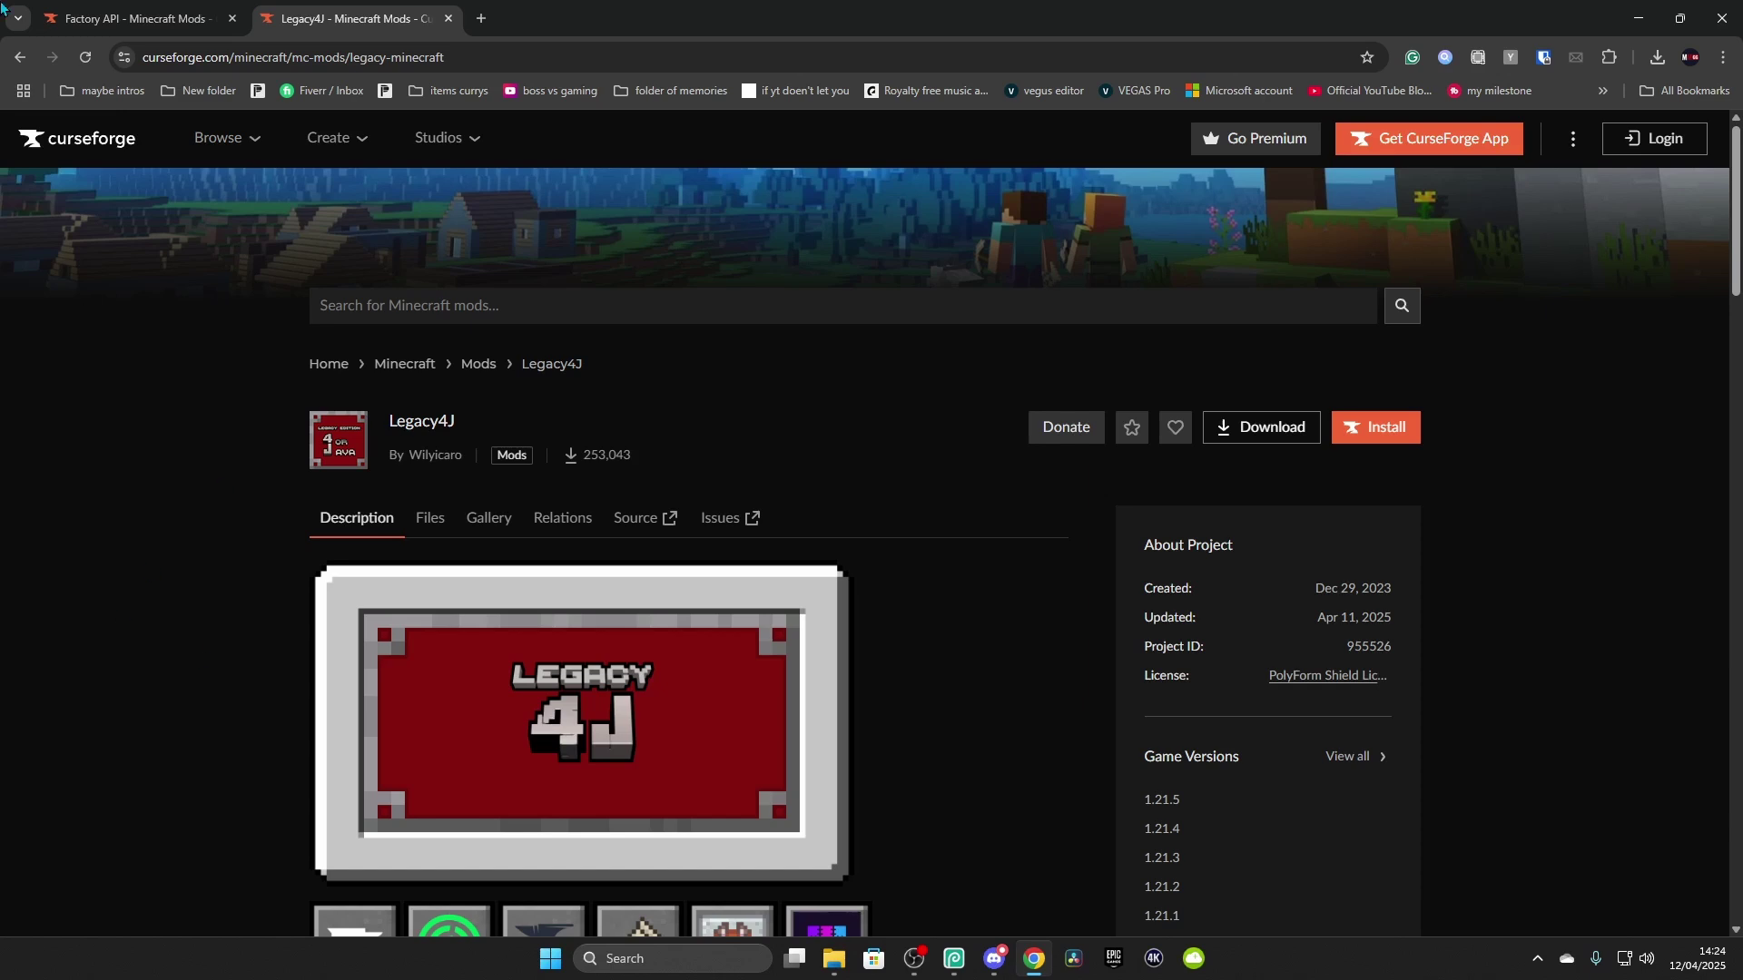
left_click(136, 18)
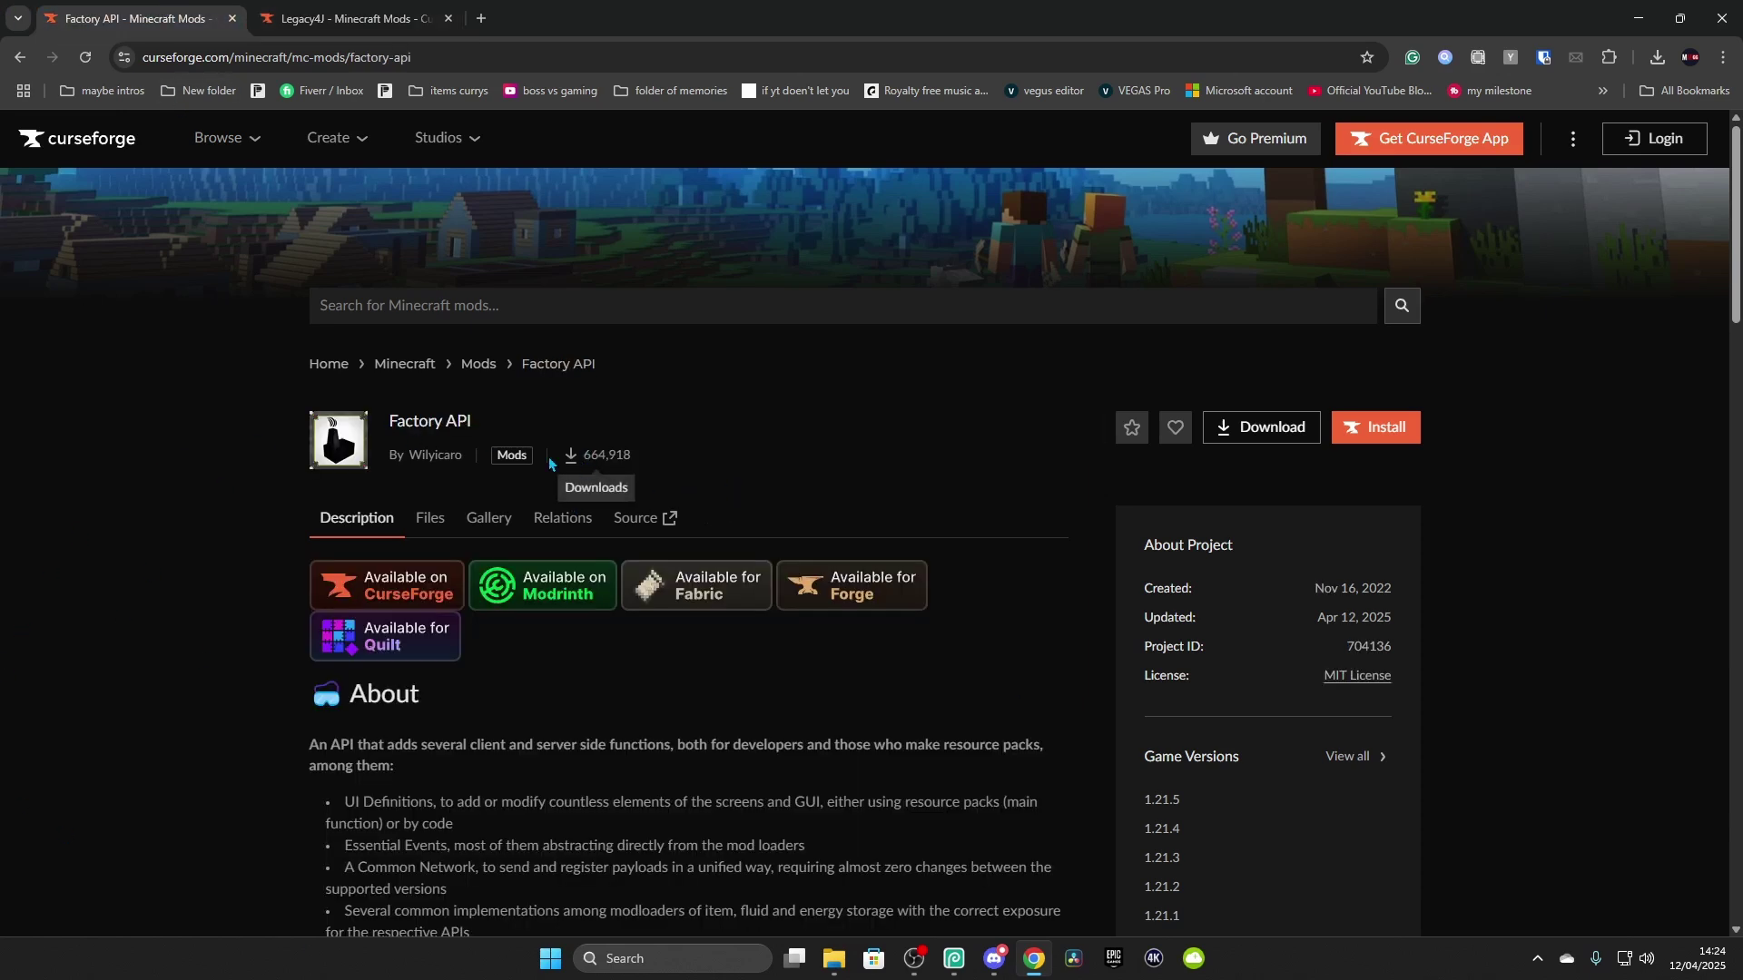
left_click_drag(378, 422, 543, 424)
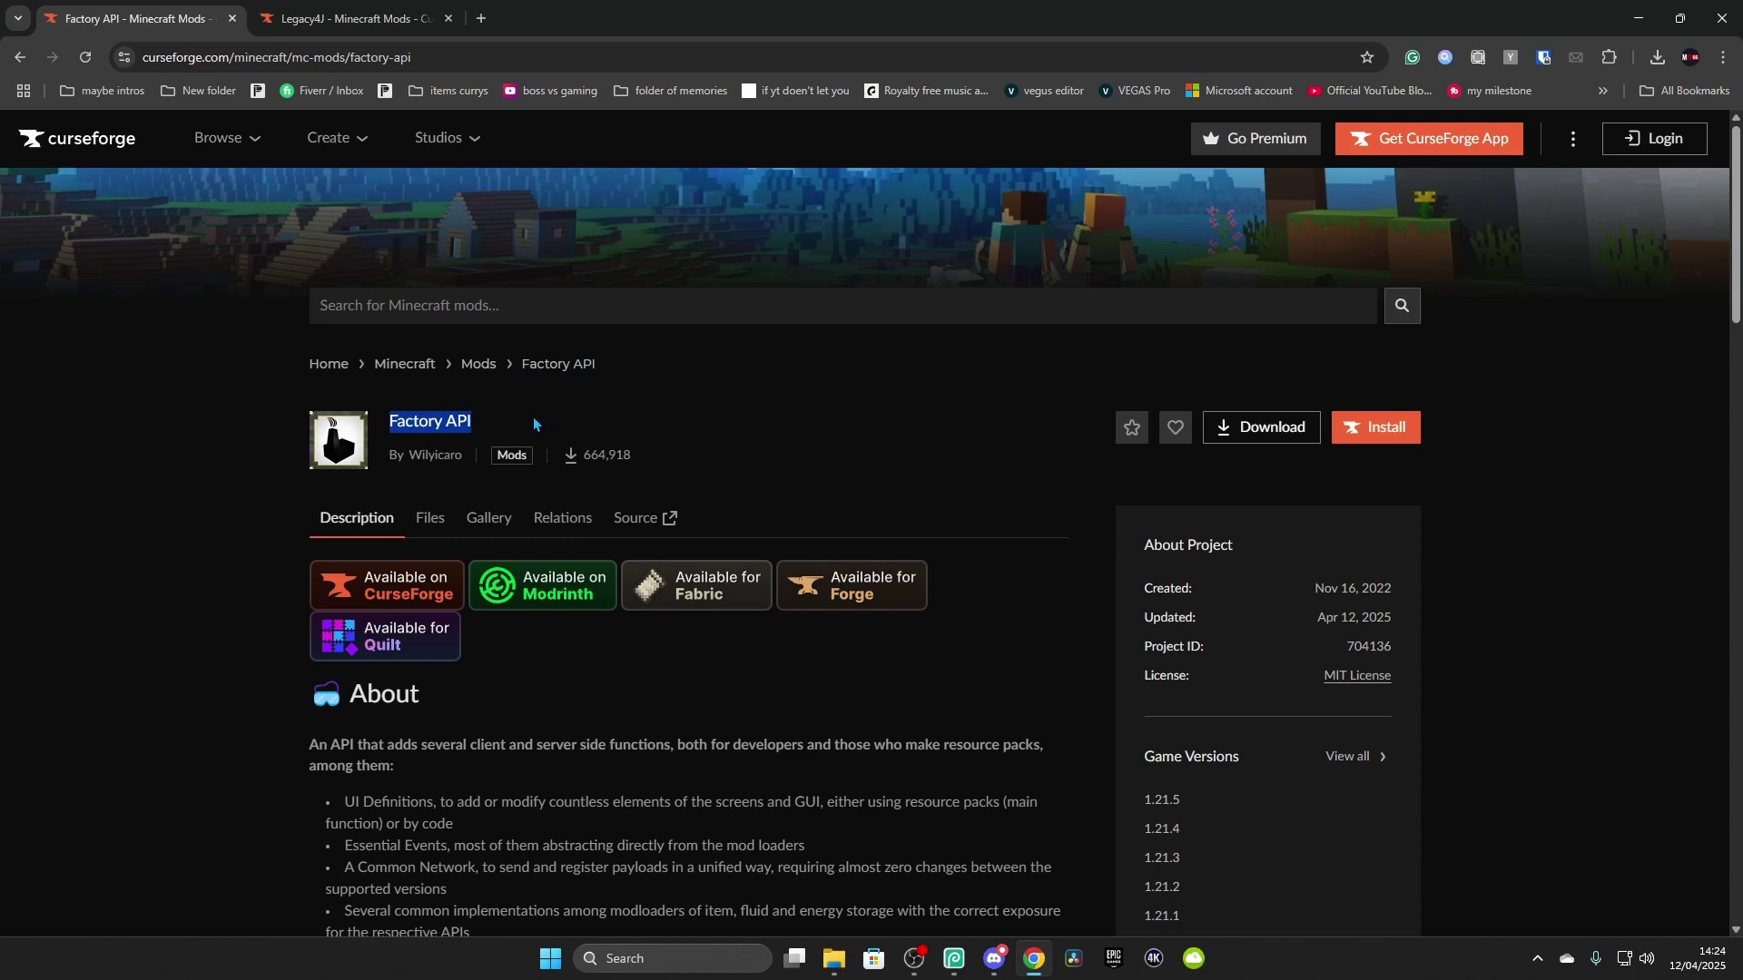
left_click(430, 518)
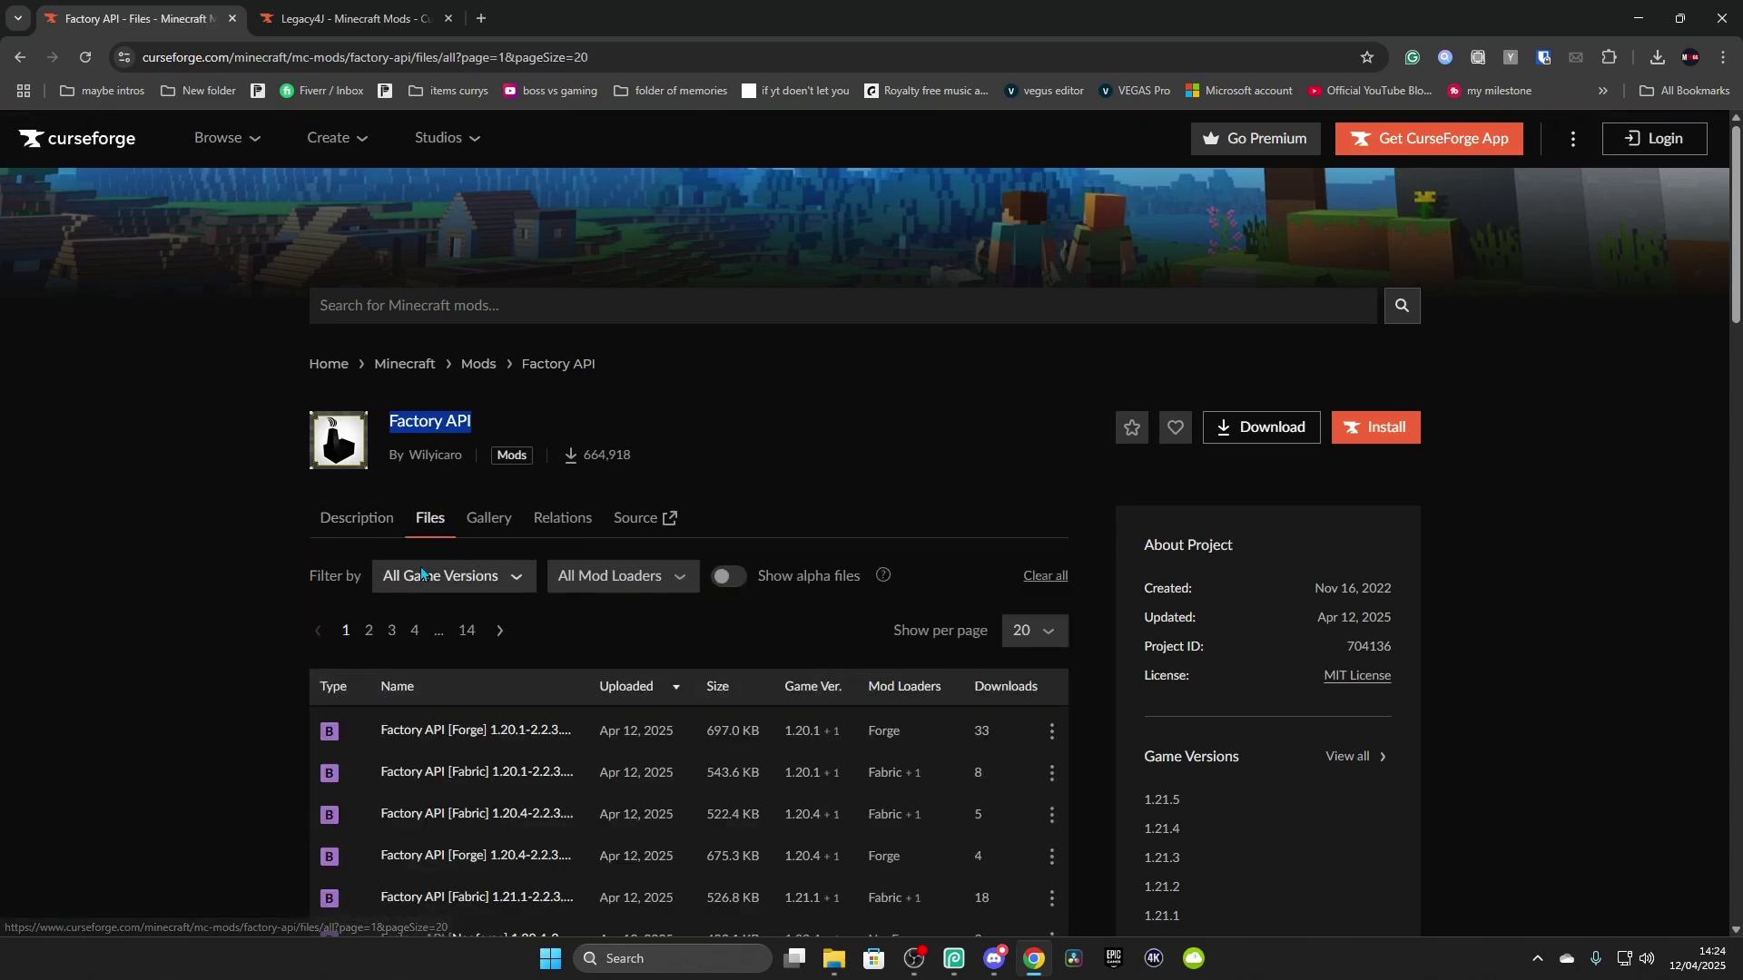
left_click(424, 581)
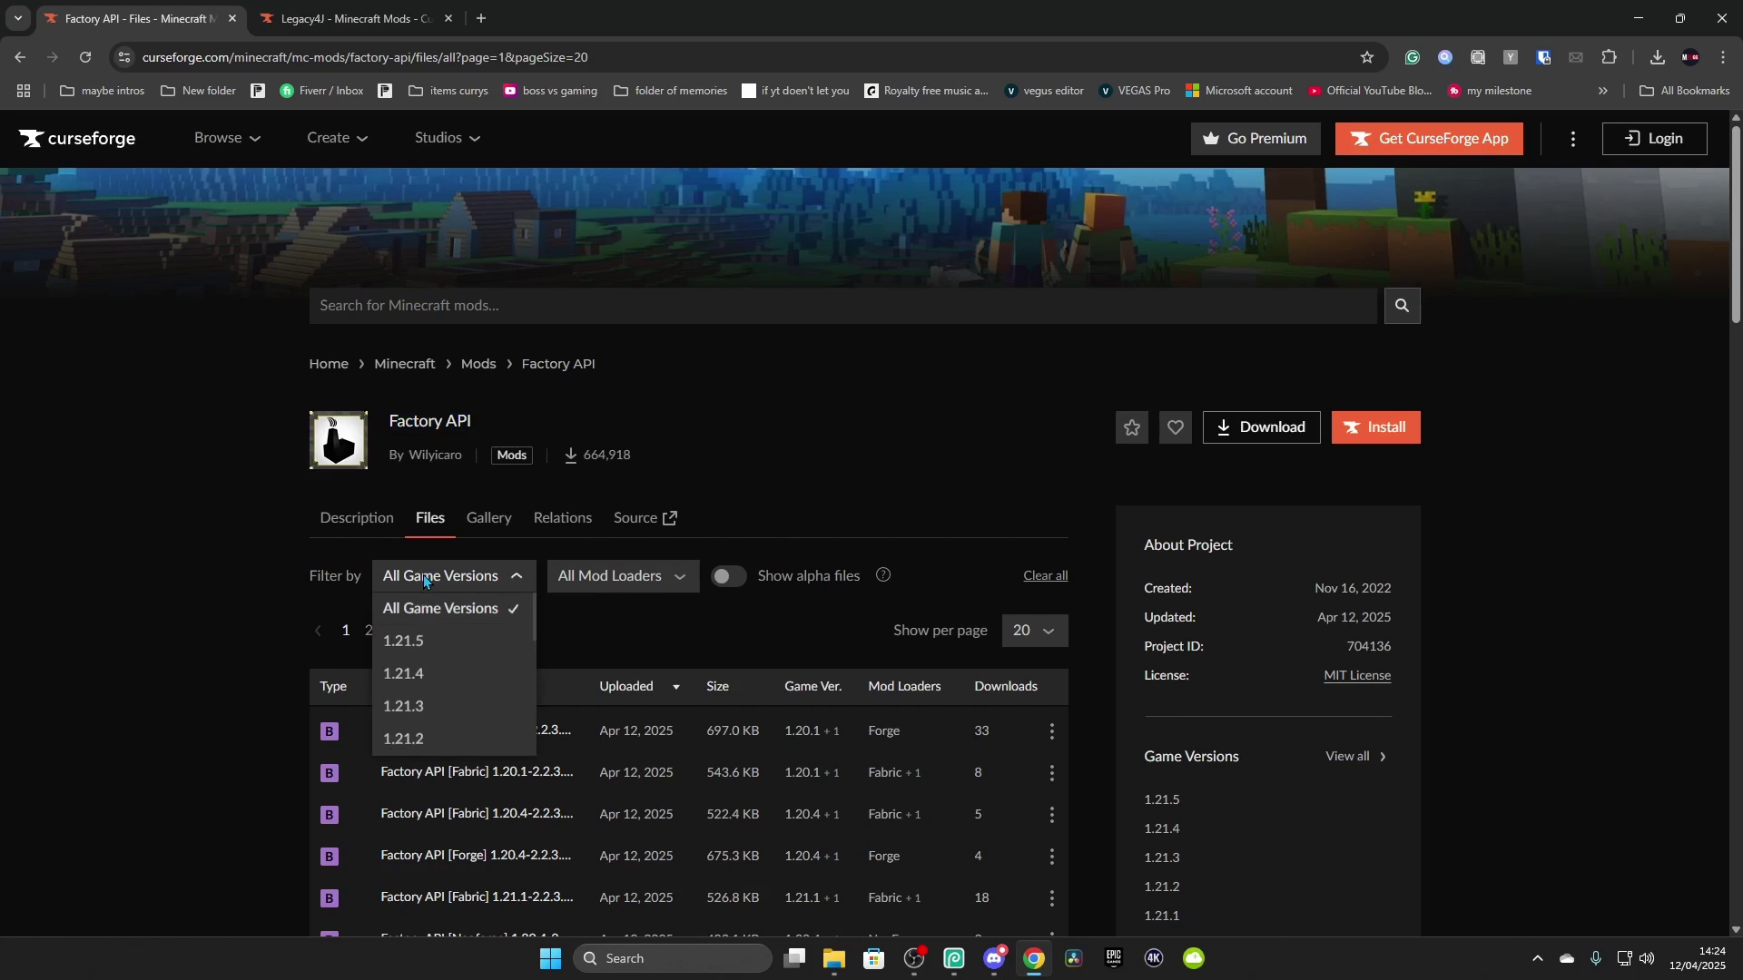
left_click(423, 641)
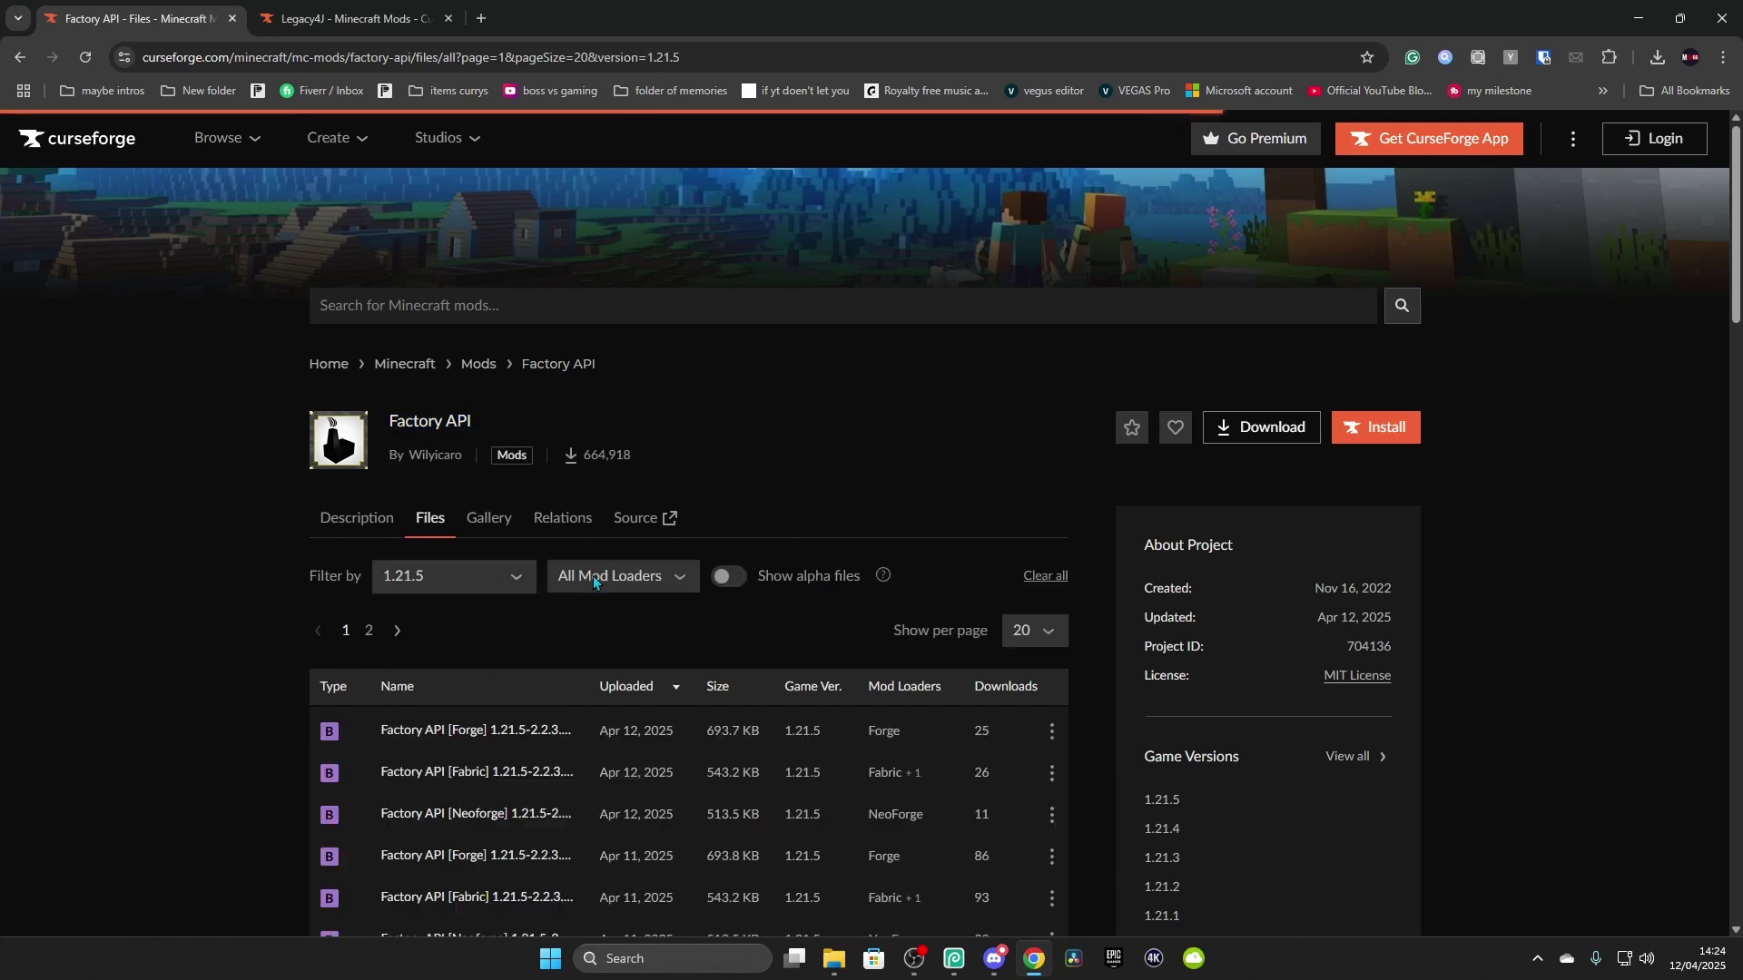
left_click(591, 576)
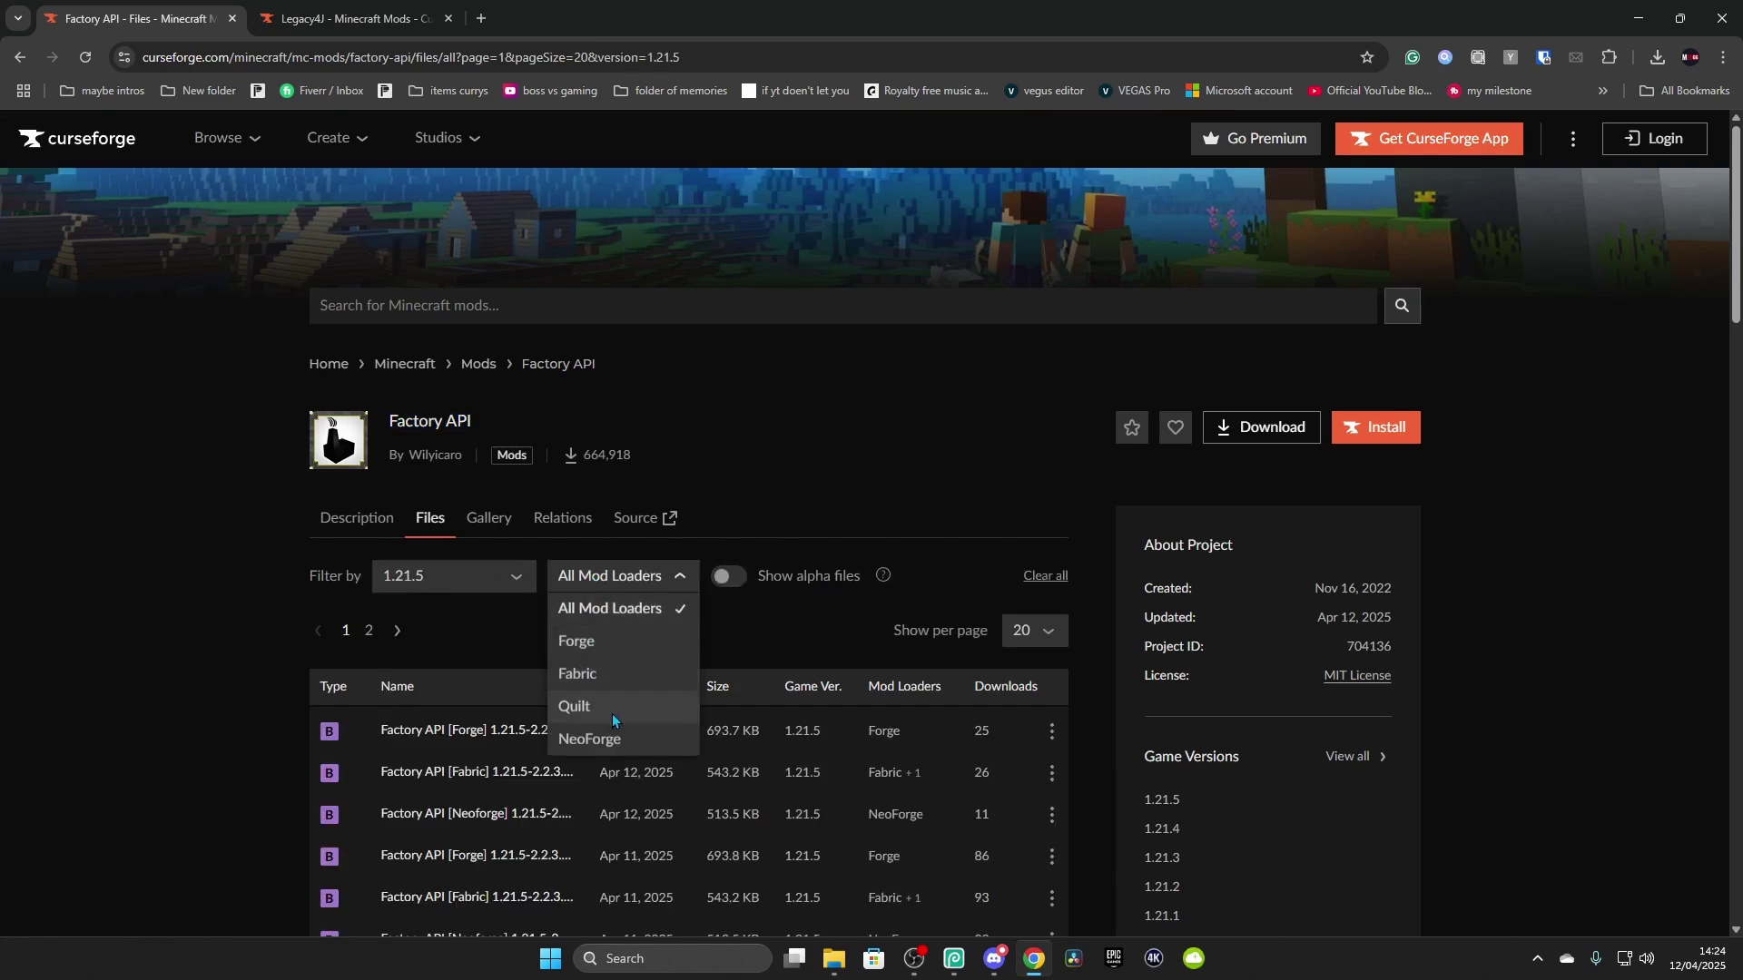
left_click(606, 739)
scroll(644, 647, "down", 2)
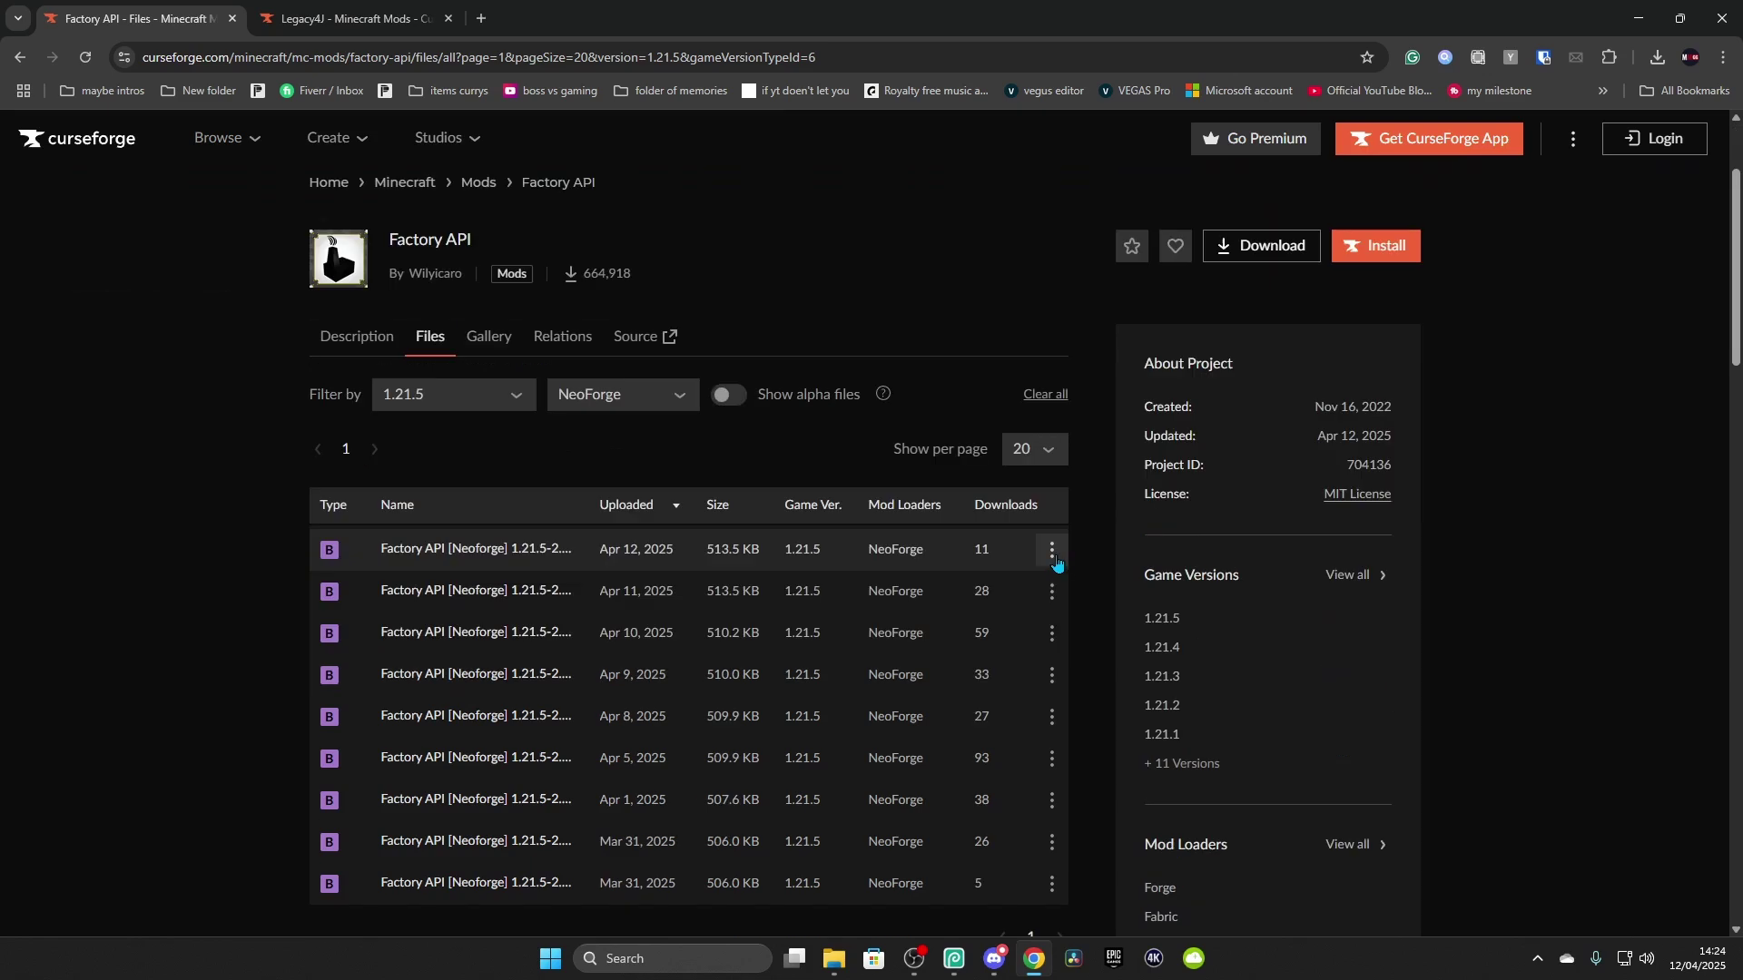
left_click(1052, 549)
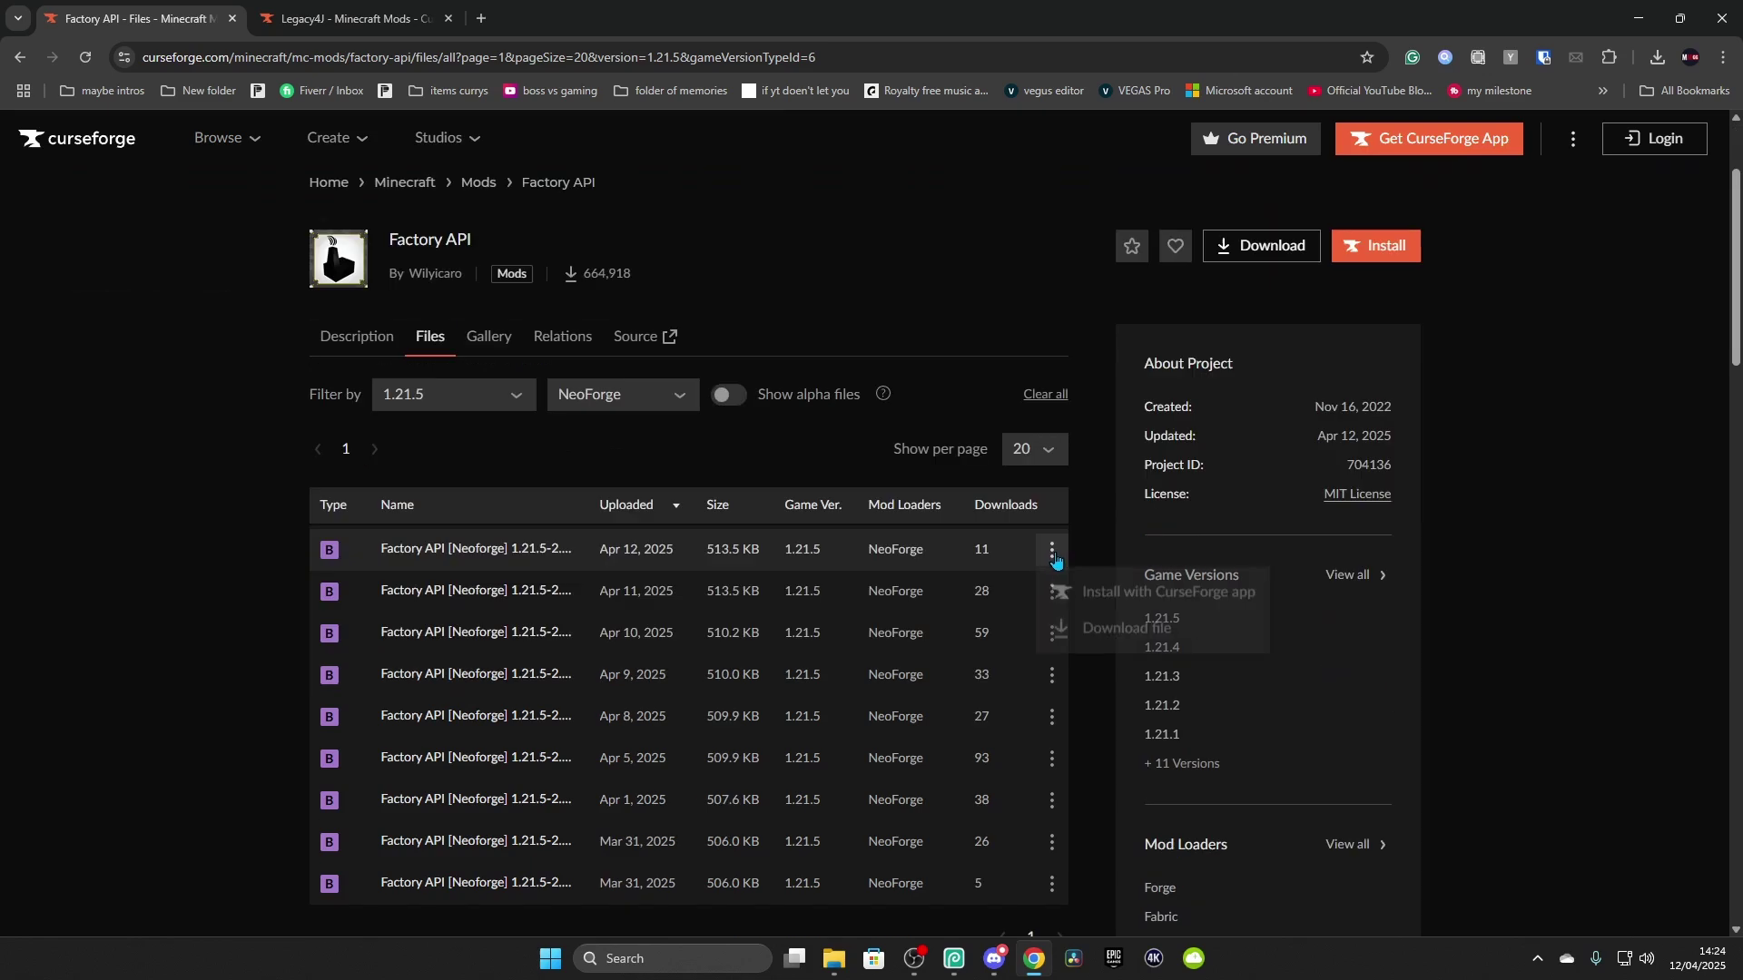
left_click(1118, 633)
Step: Download the newest Minecraft 1.21.5 NeoForge build of Legacy4J
left_click(397, 17)
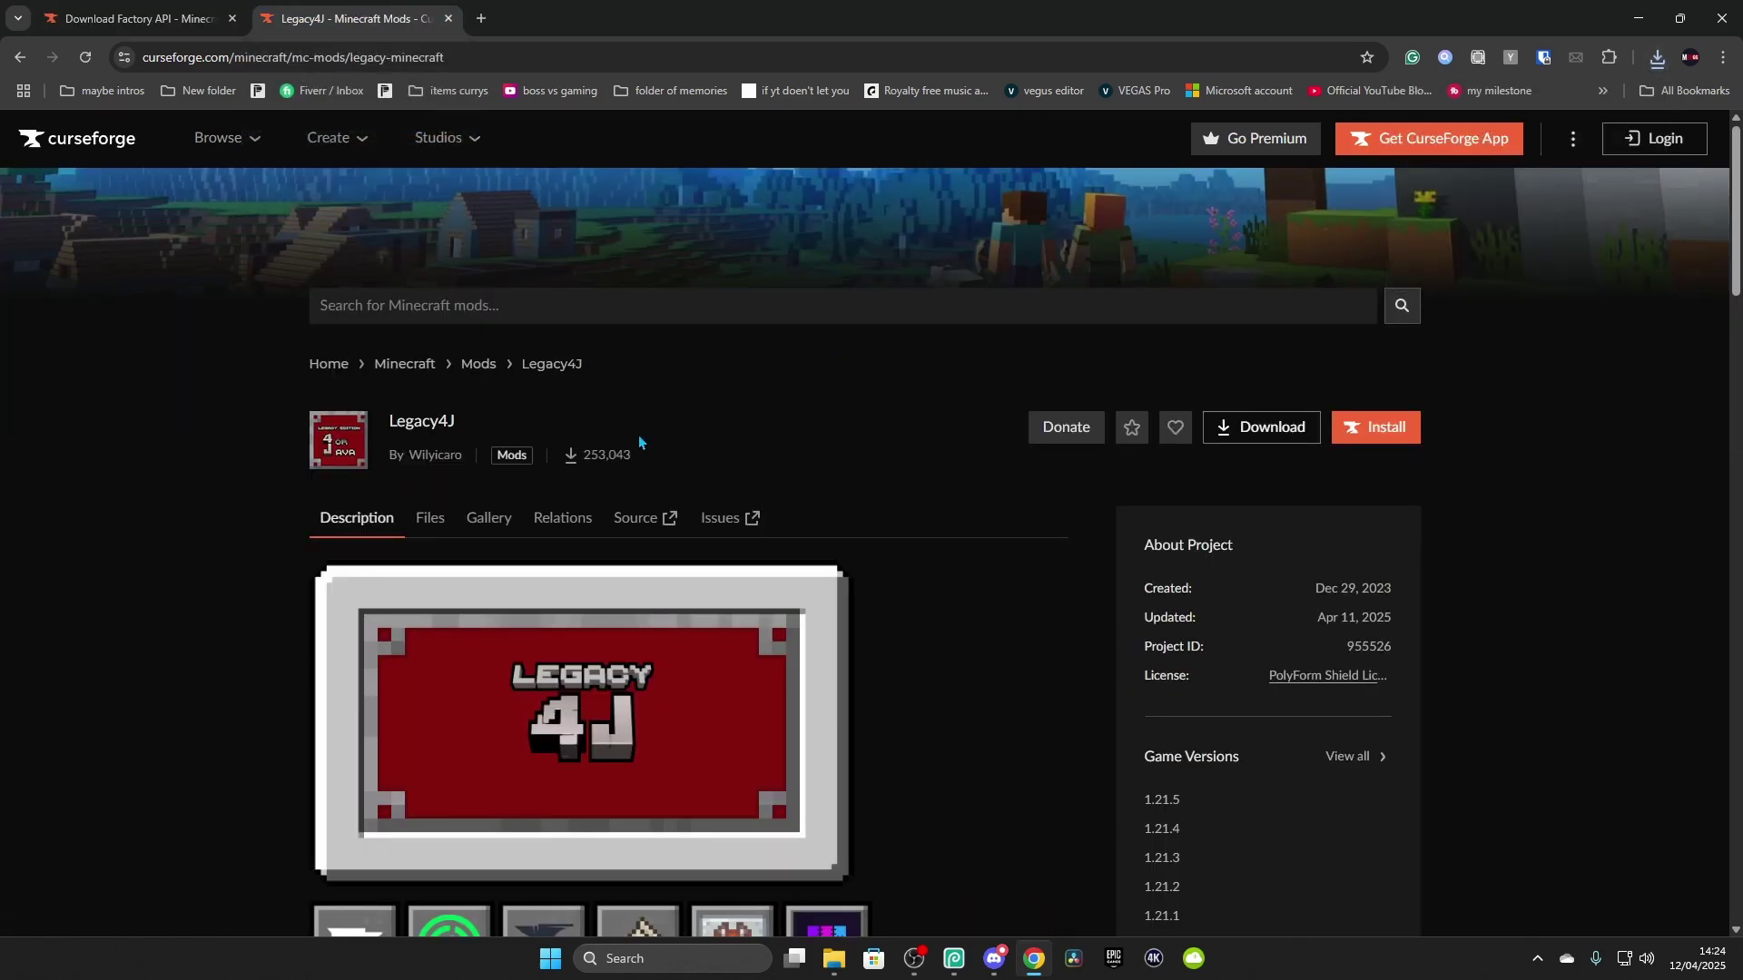
left_click(429, 519)
left_click(449, 576)
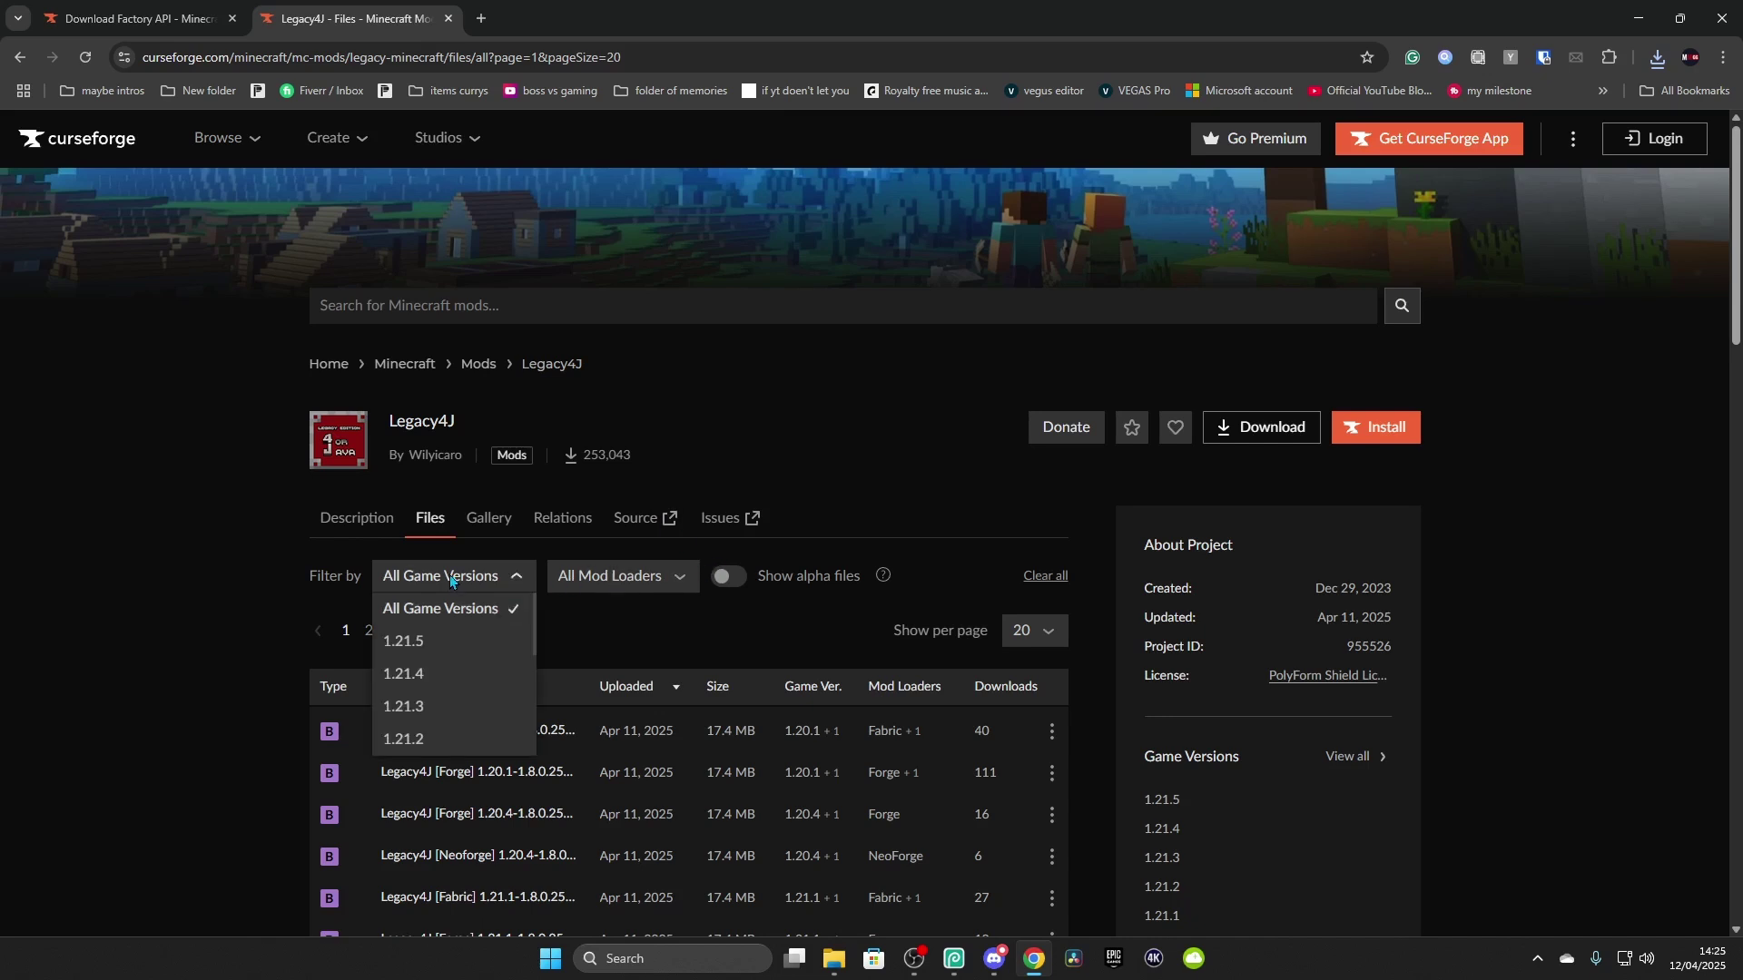
left_click(445, 635)
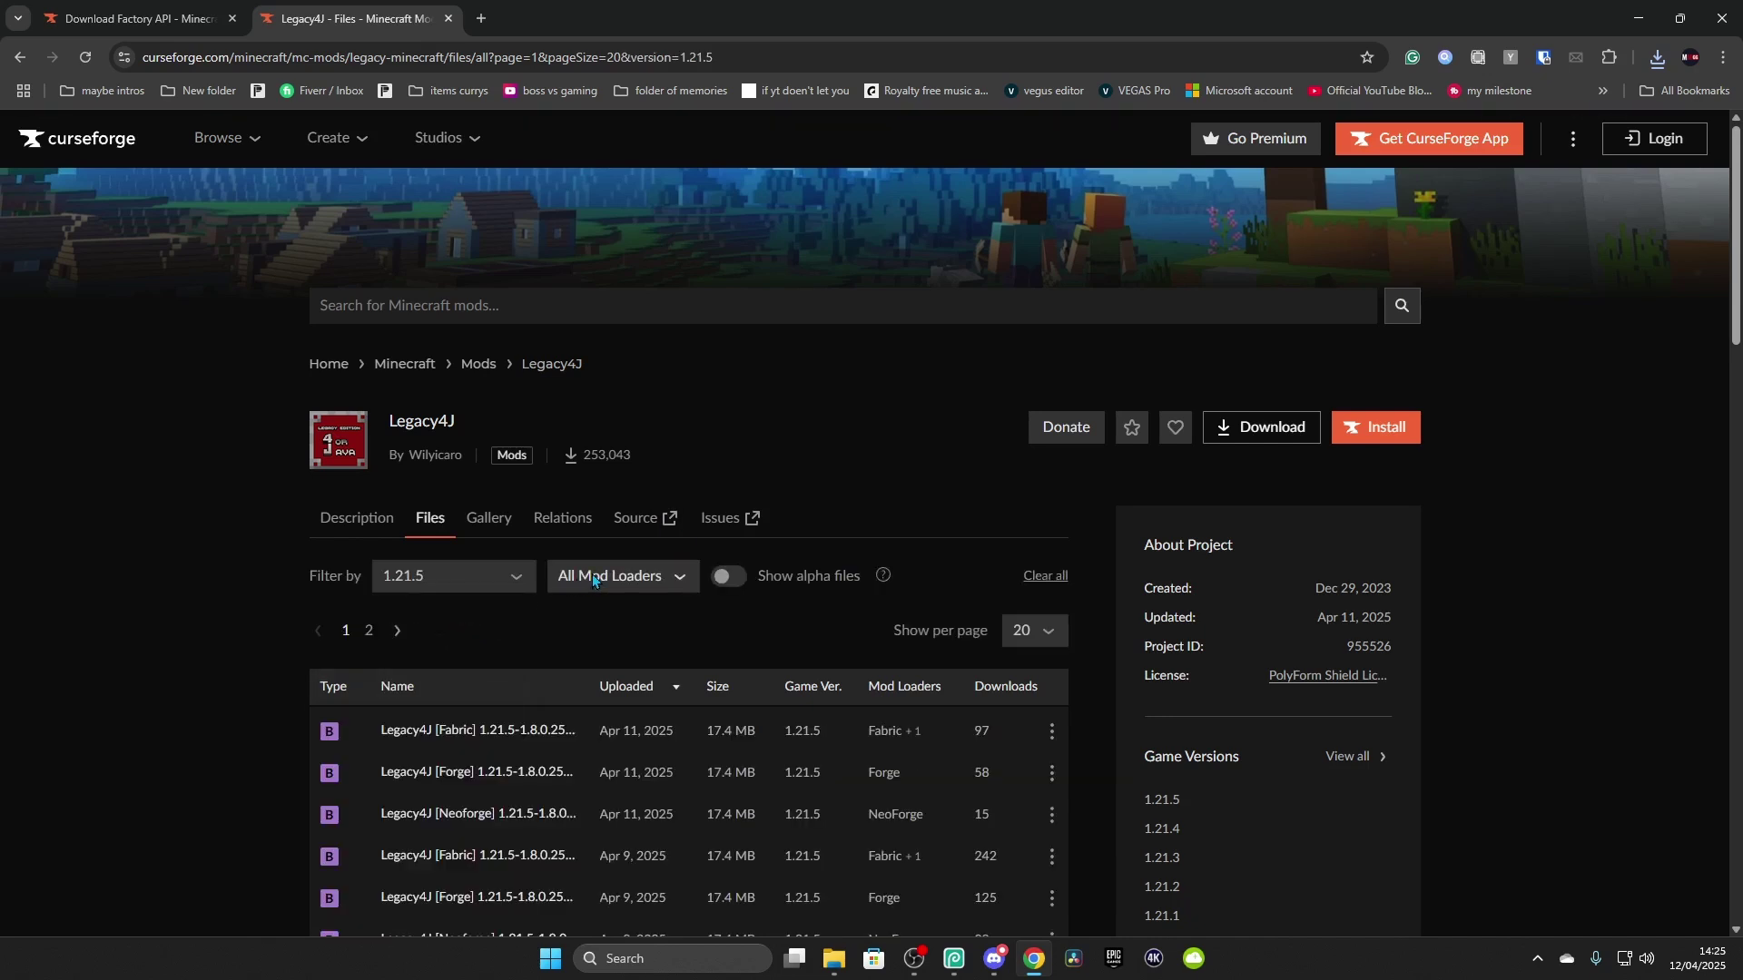
left_click(591, 578)
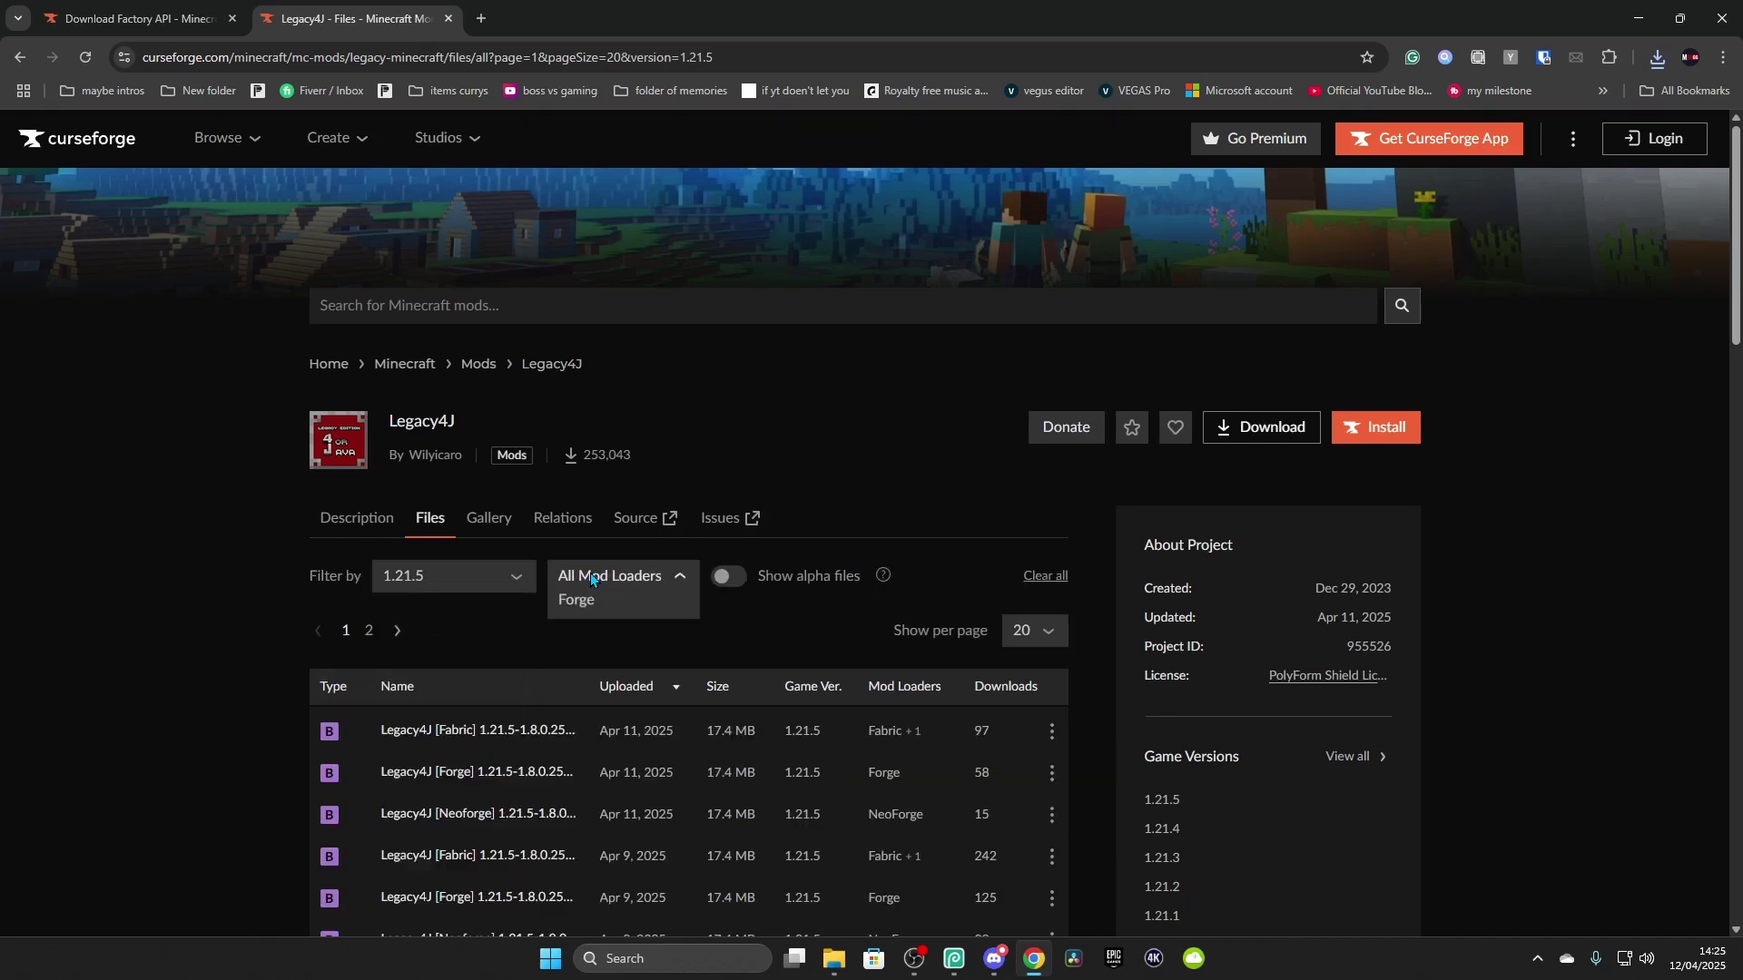
left_click(595, 740)
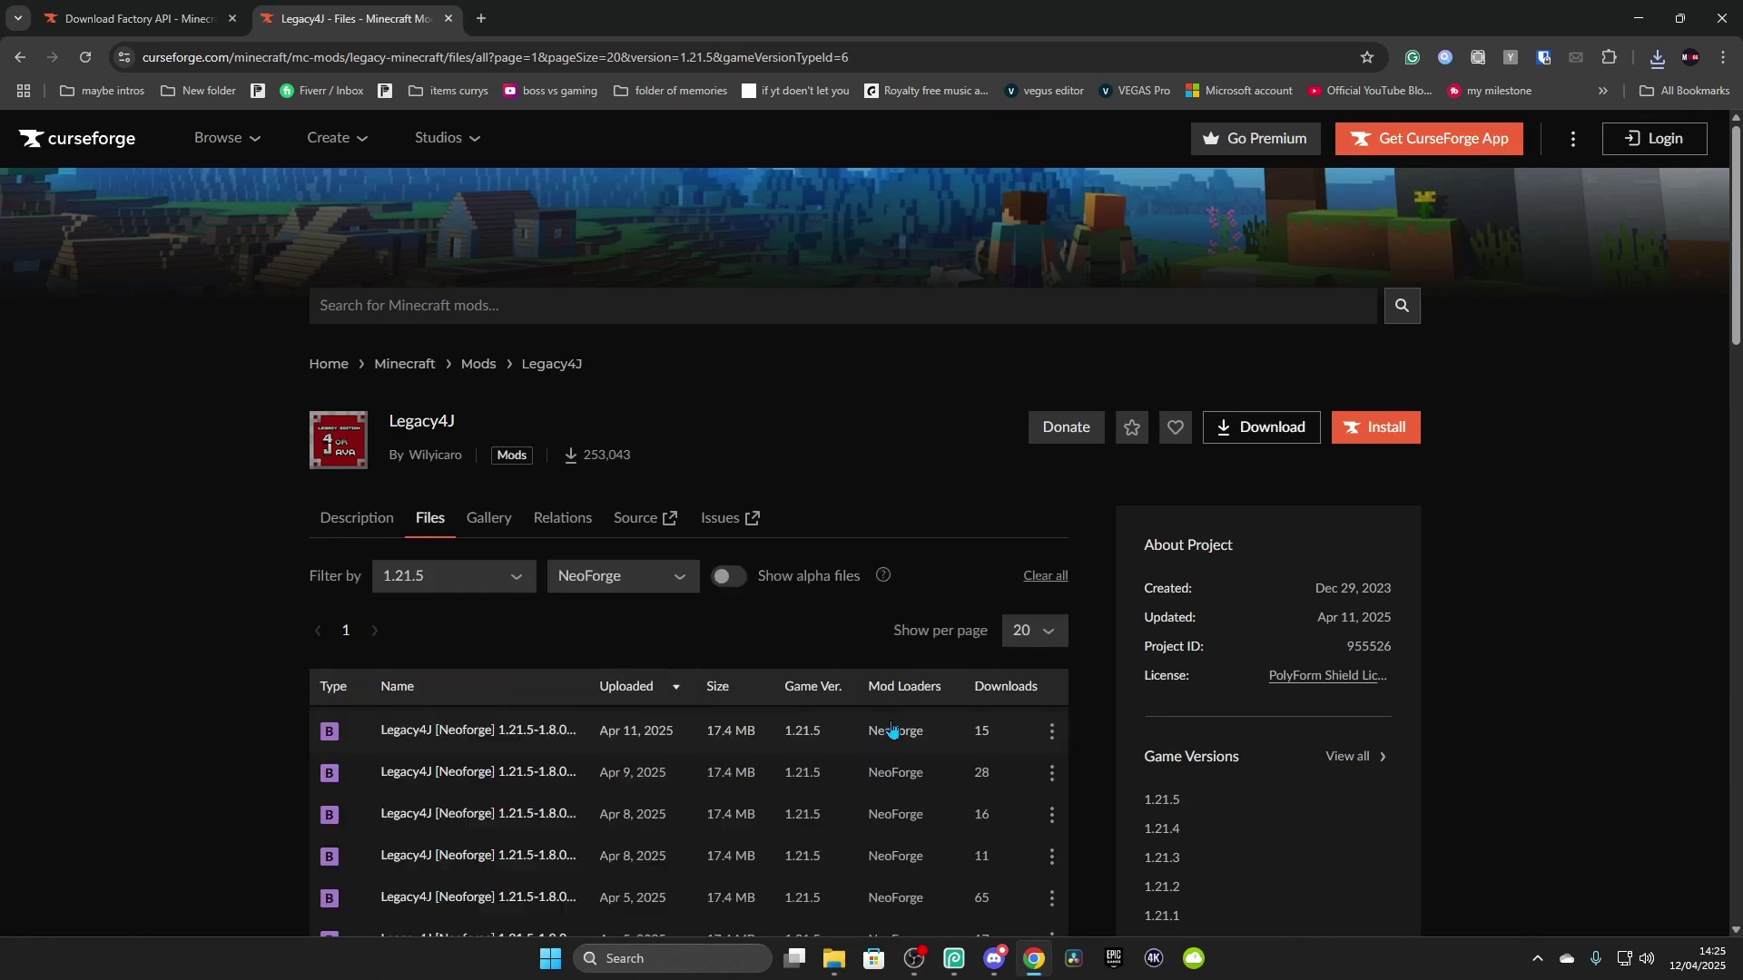
left_click(1051, 731)
left_click(1092, 817)
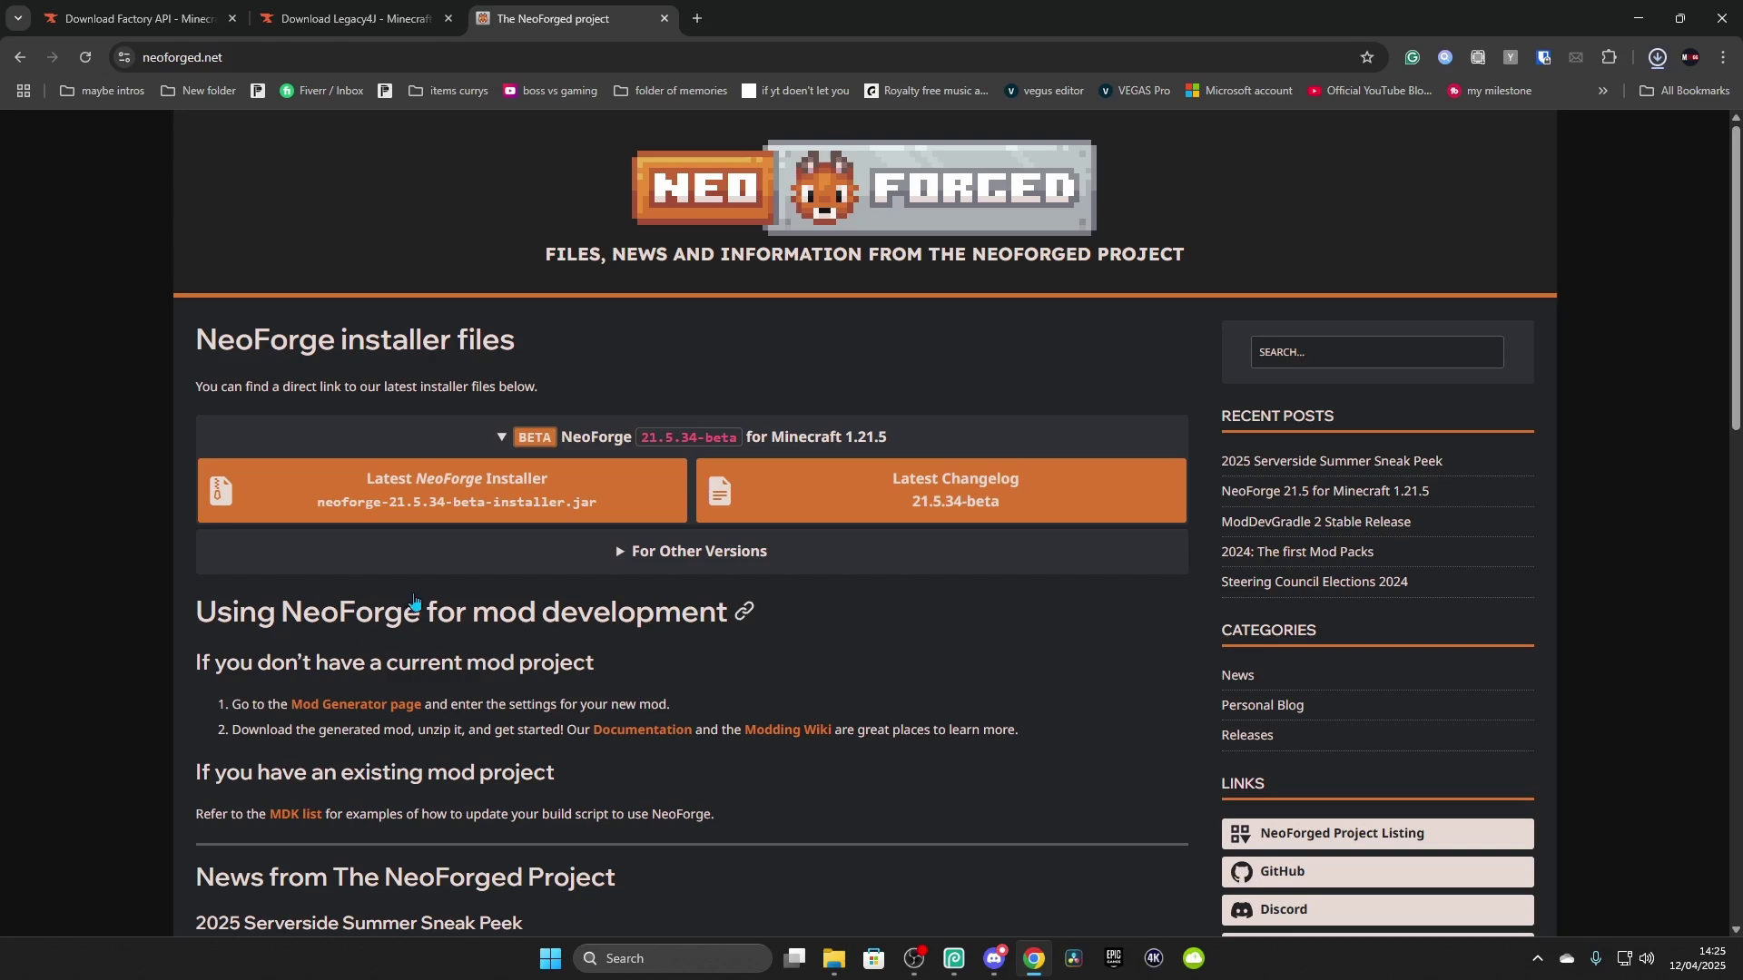
Step: Download the NeoForge 21.5.34-beta installer jar and switch to the Downloads folder
left_click(442, 516)
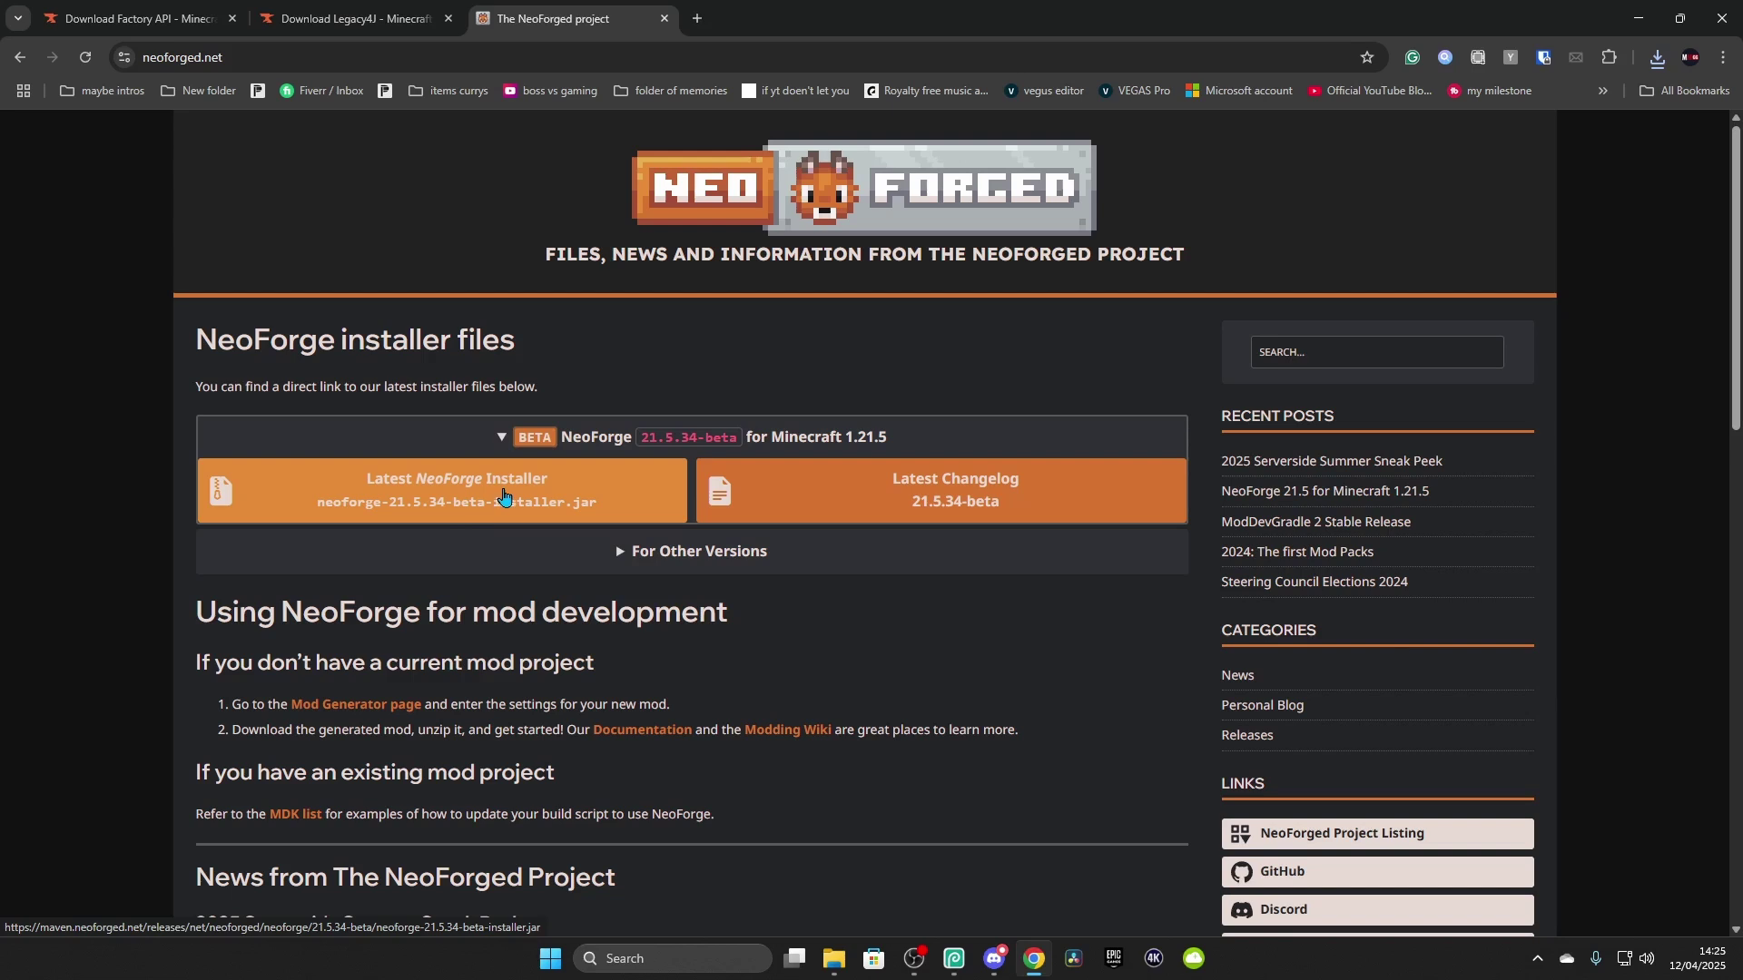
scroll(659, 519, "down", 7)
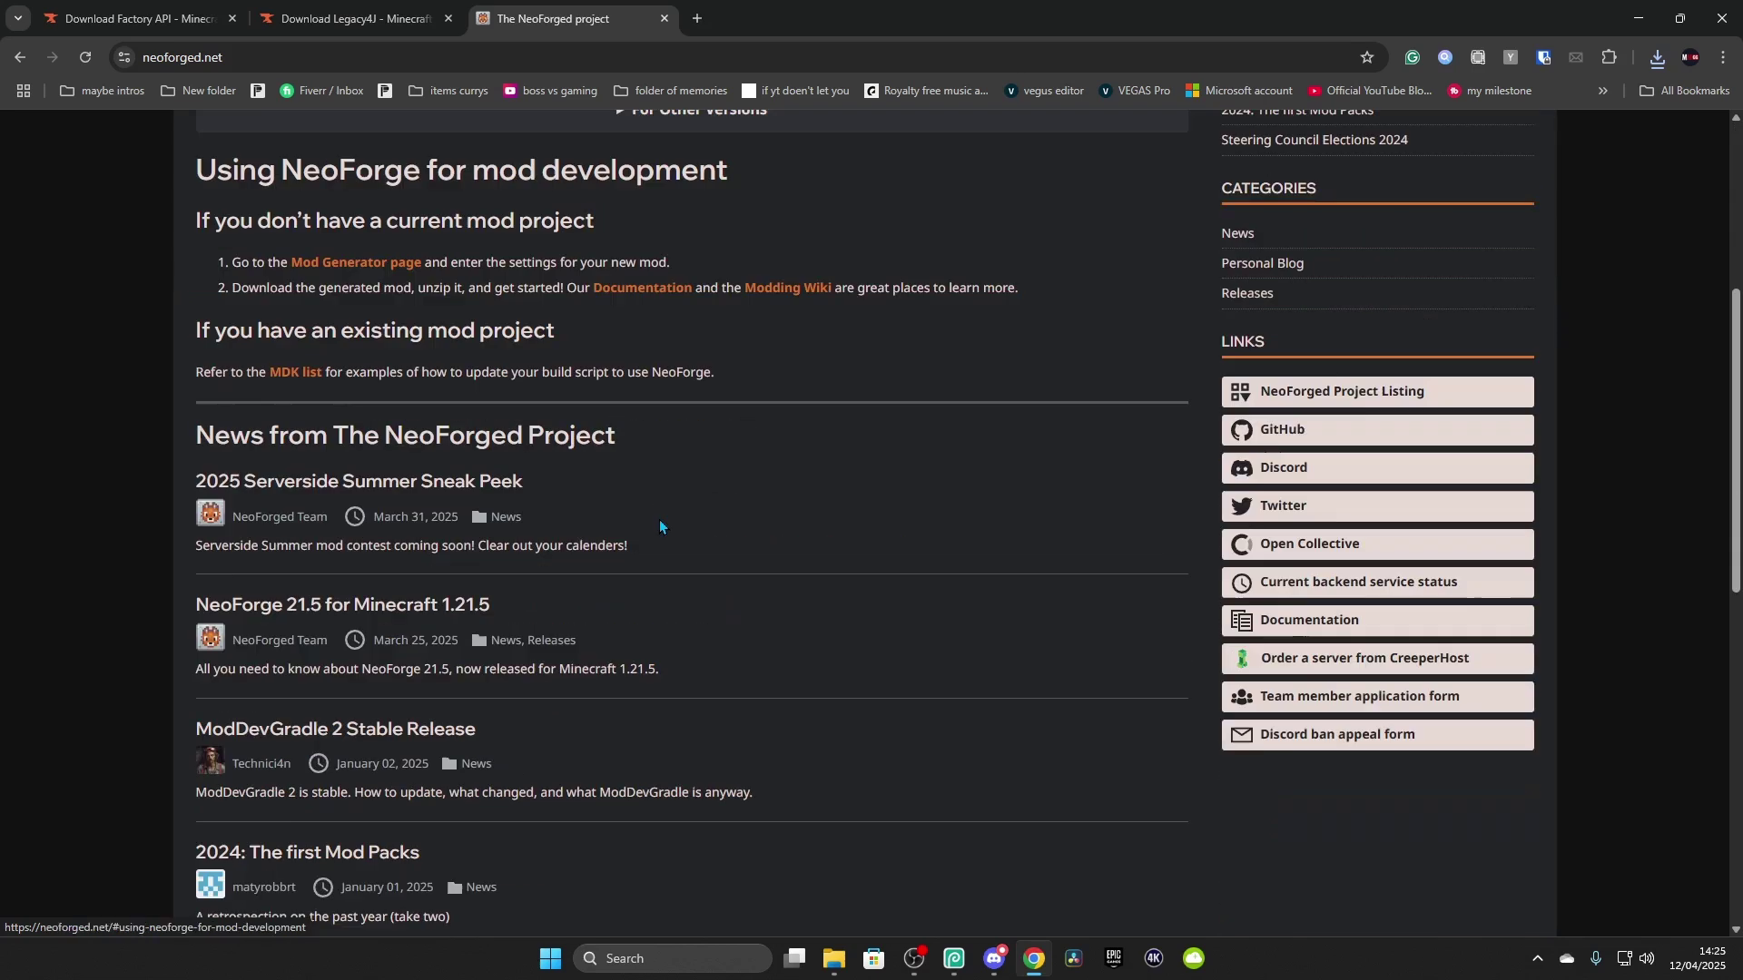
scroll(663, 526, "up", 7)
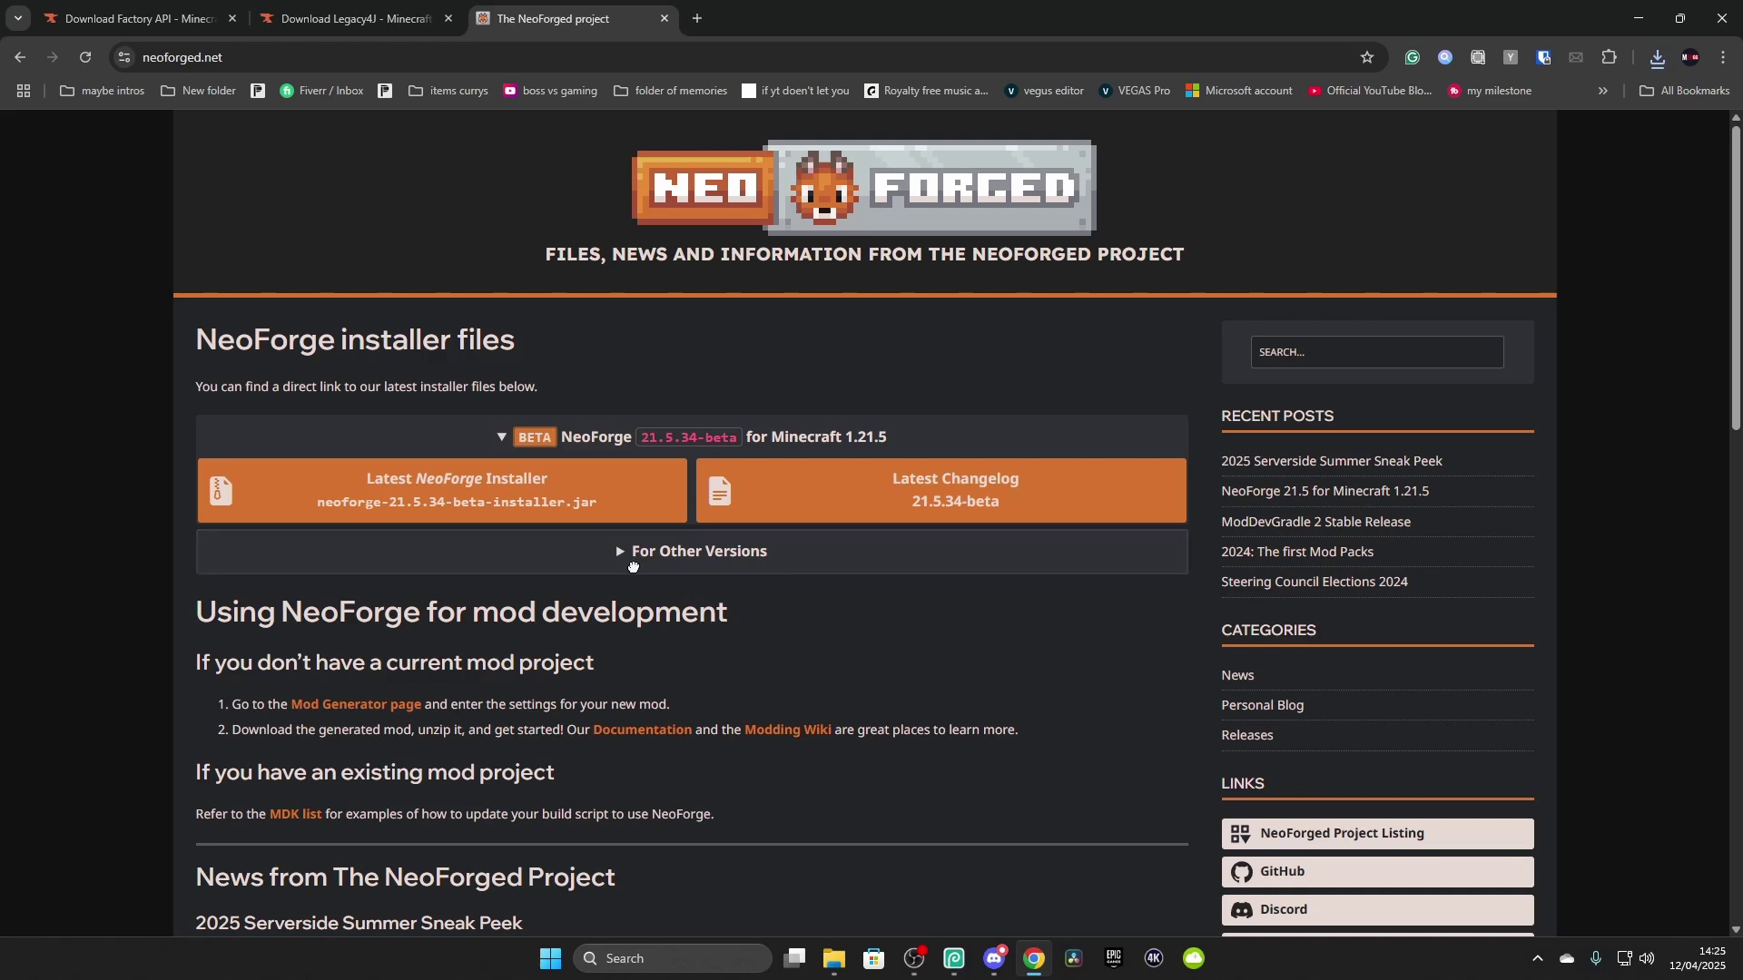
key("alt+Tab")
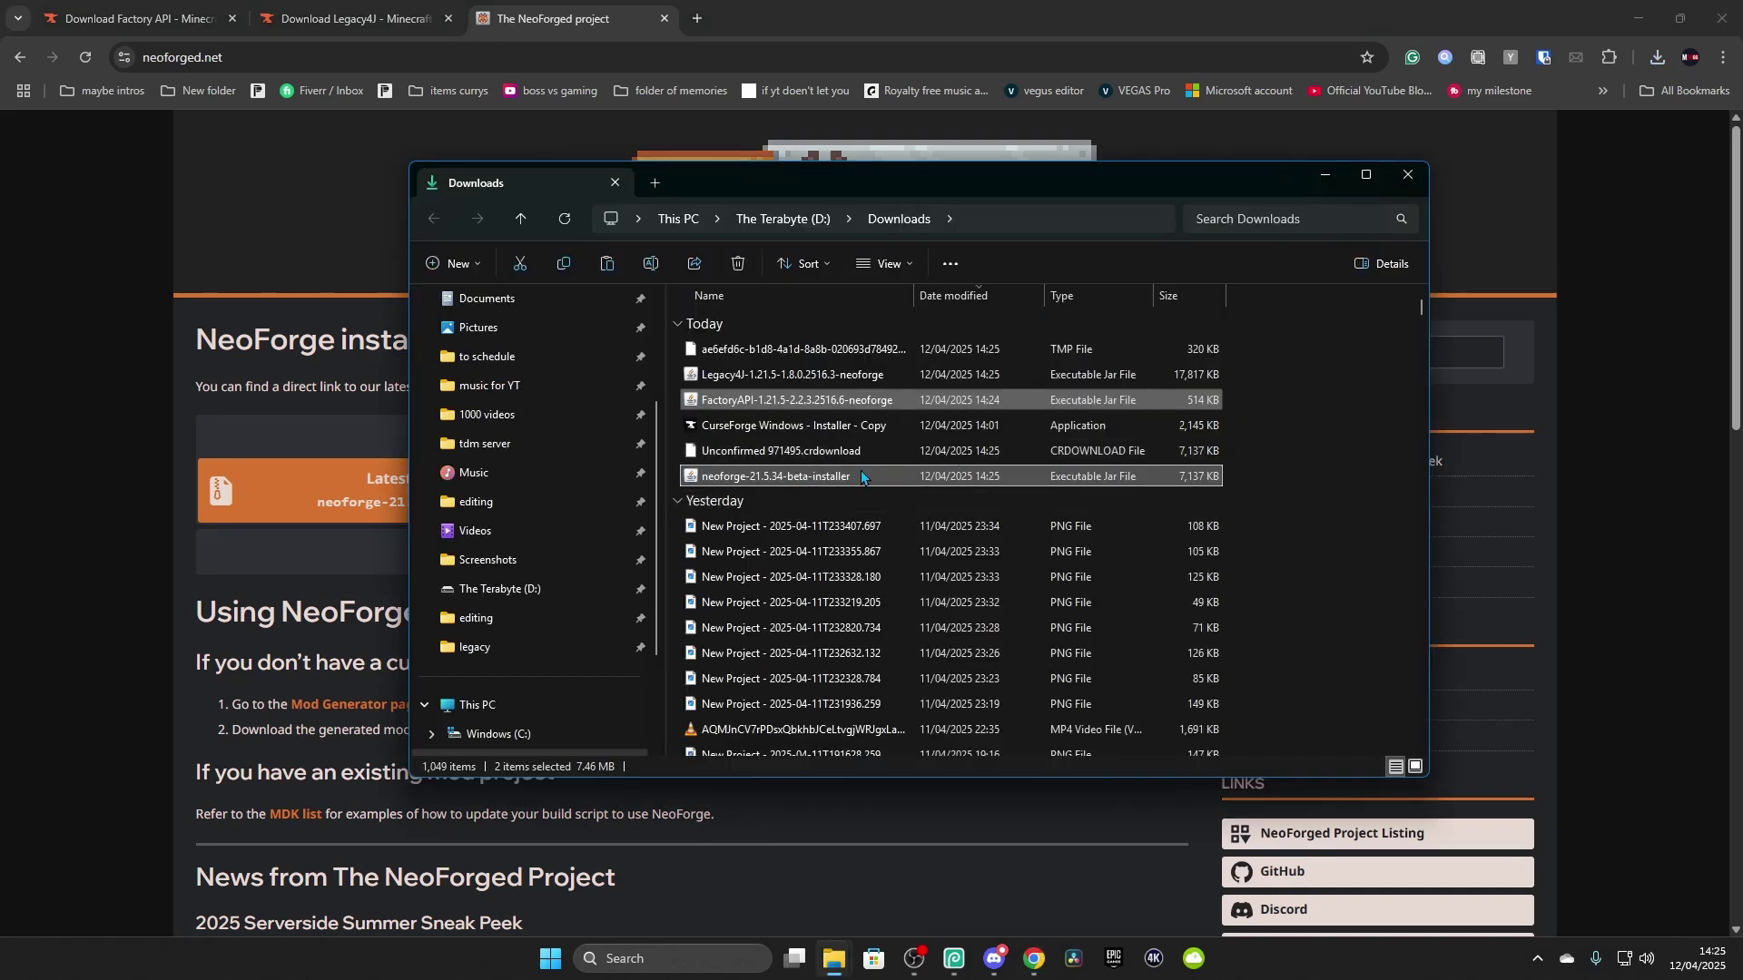
Step: Select the Factory API, Legacy4J and NeoForge installer jars in Downloads
left_click(1267, 491)
left_click(1135, 476)
left_click(840, 400, "ctrl")
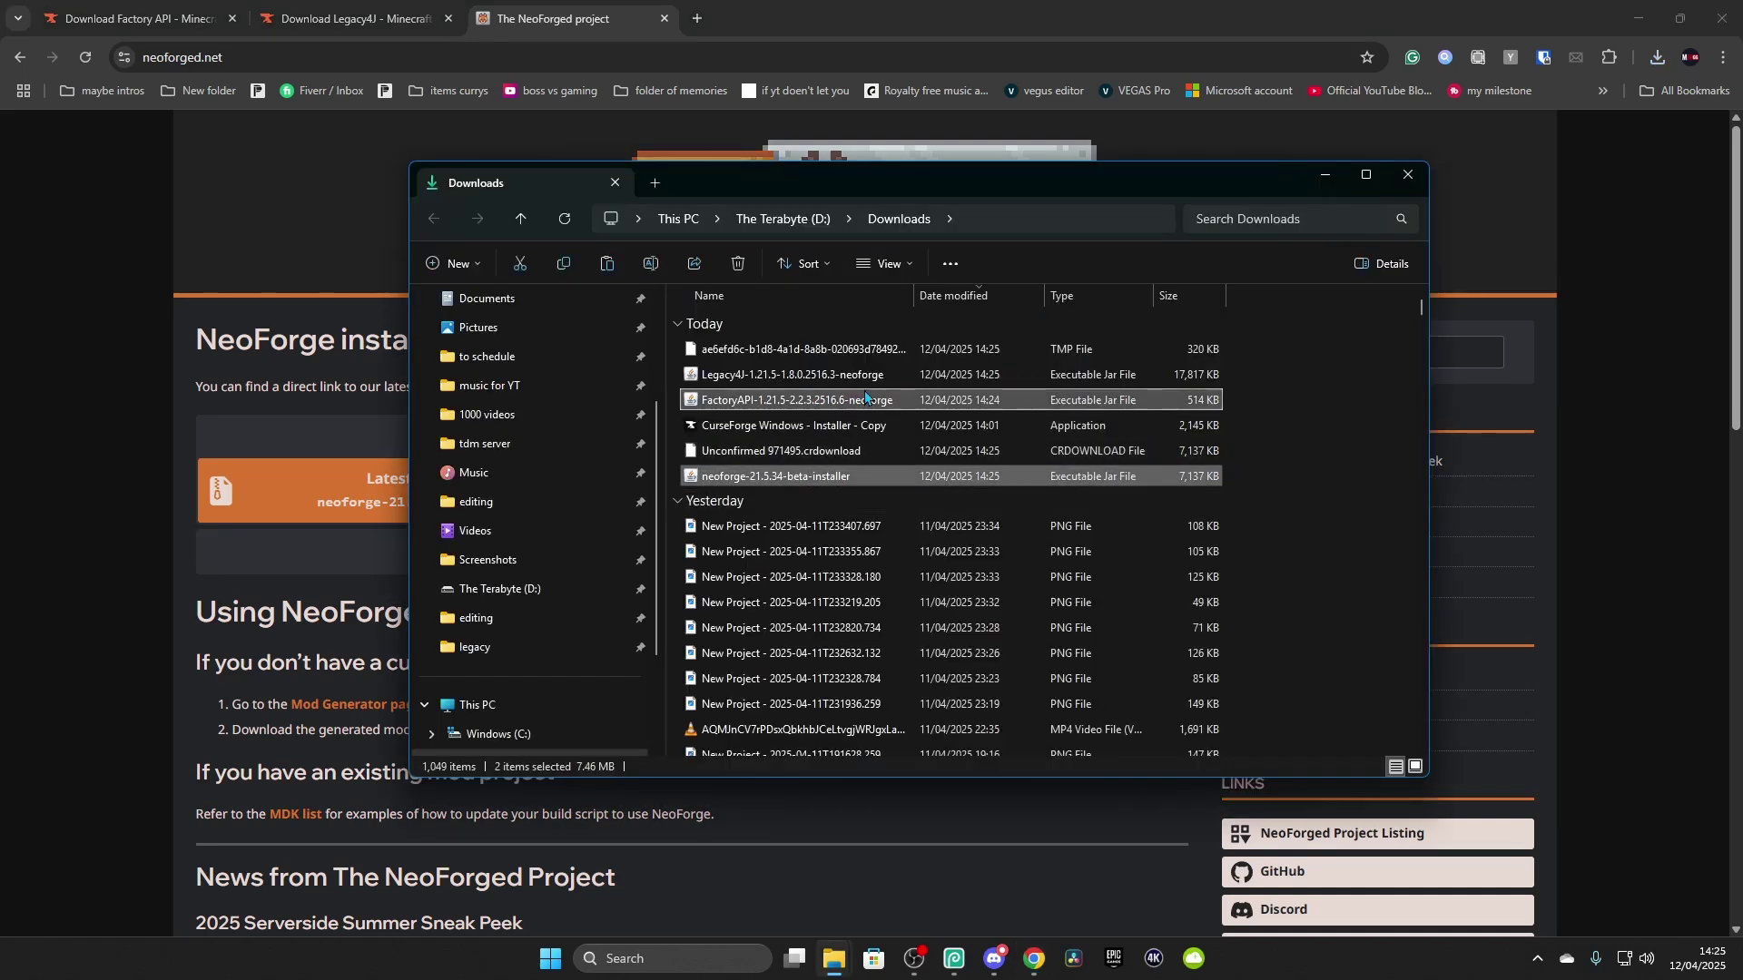
left_click(849, 381, "ctrl")
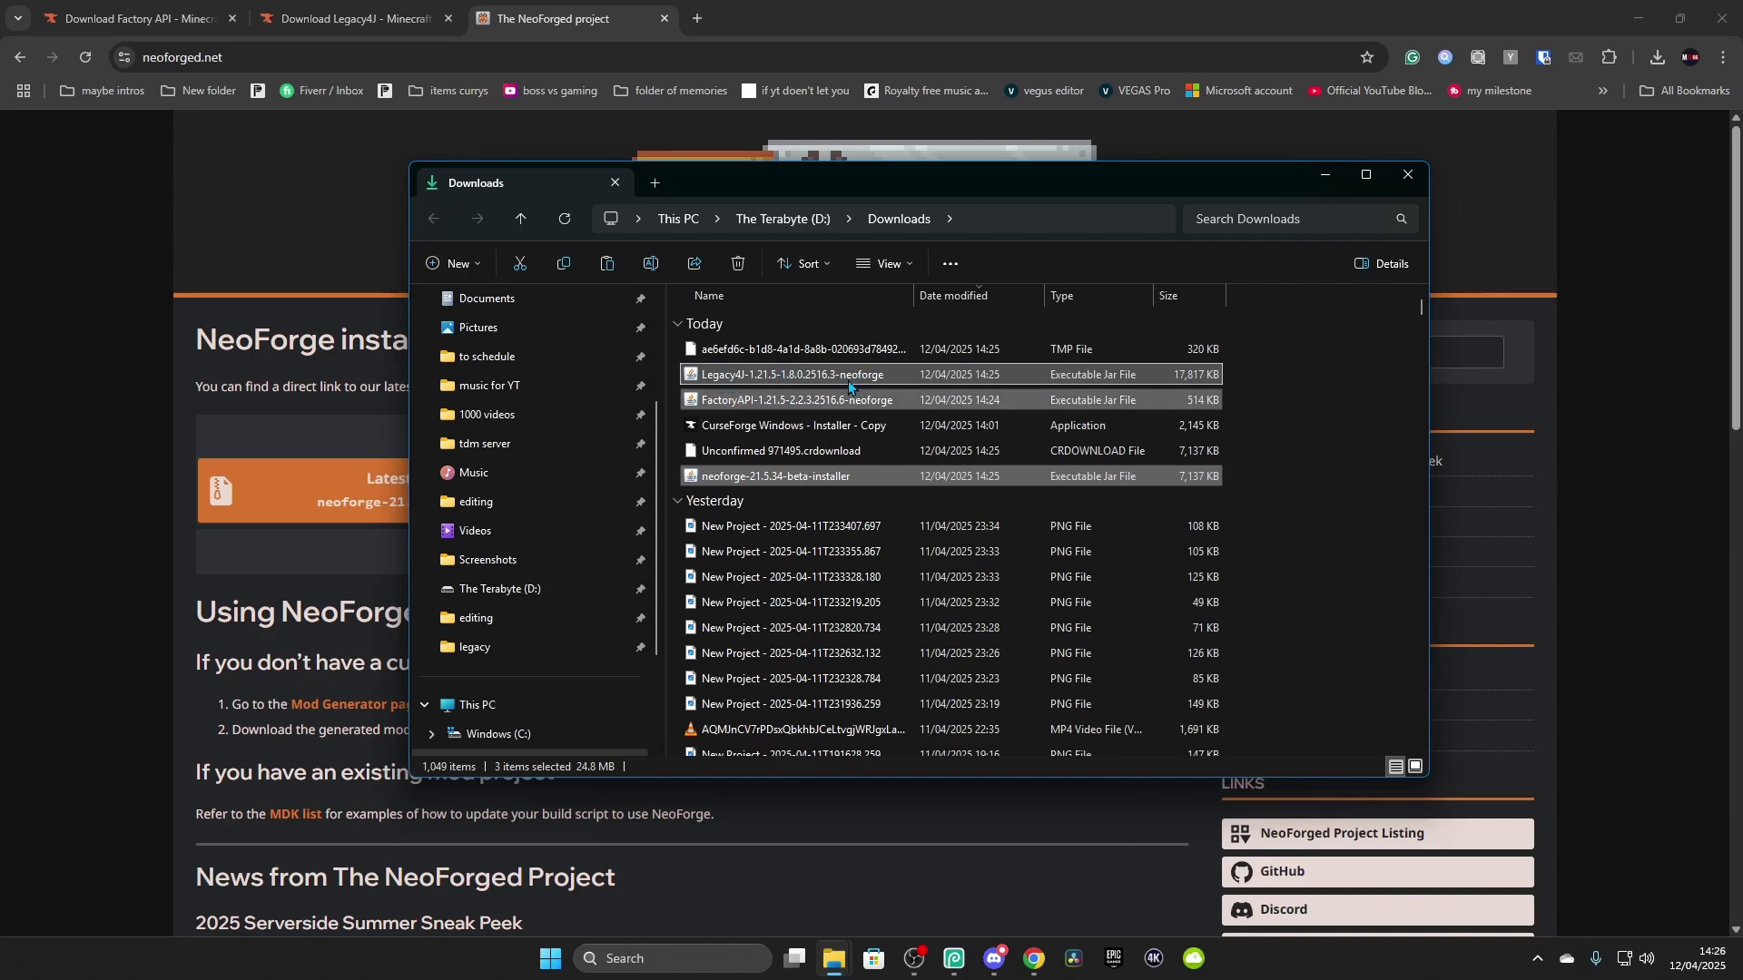
Step: Replace the three old files in the legacy folder with the NeoForge jars
mouse_move(830, 948)
left_click(766, 871)
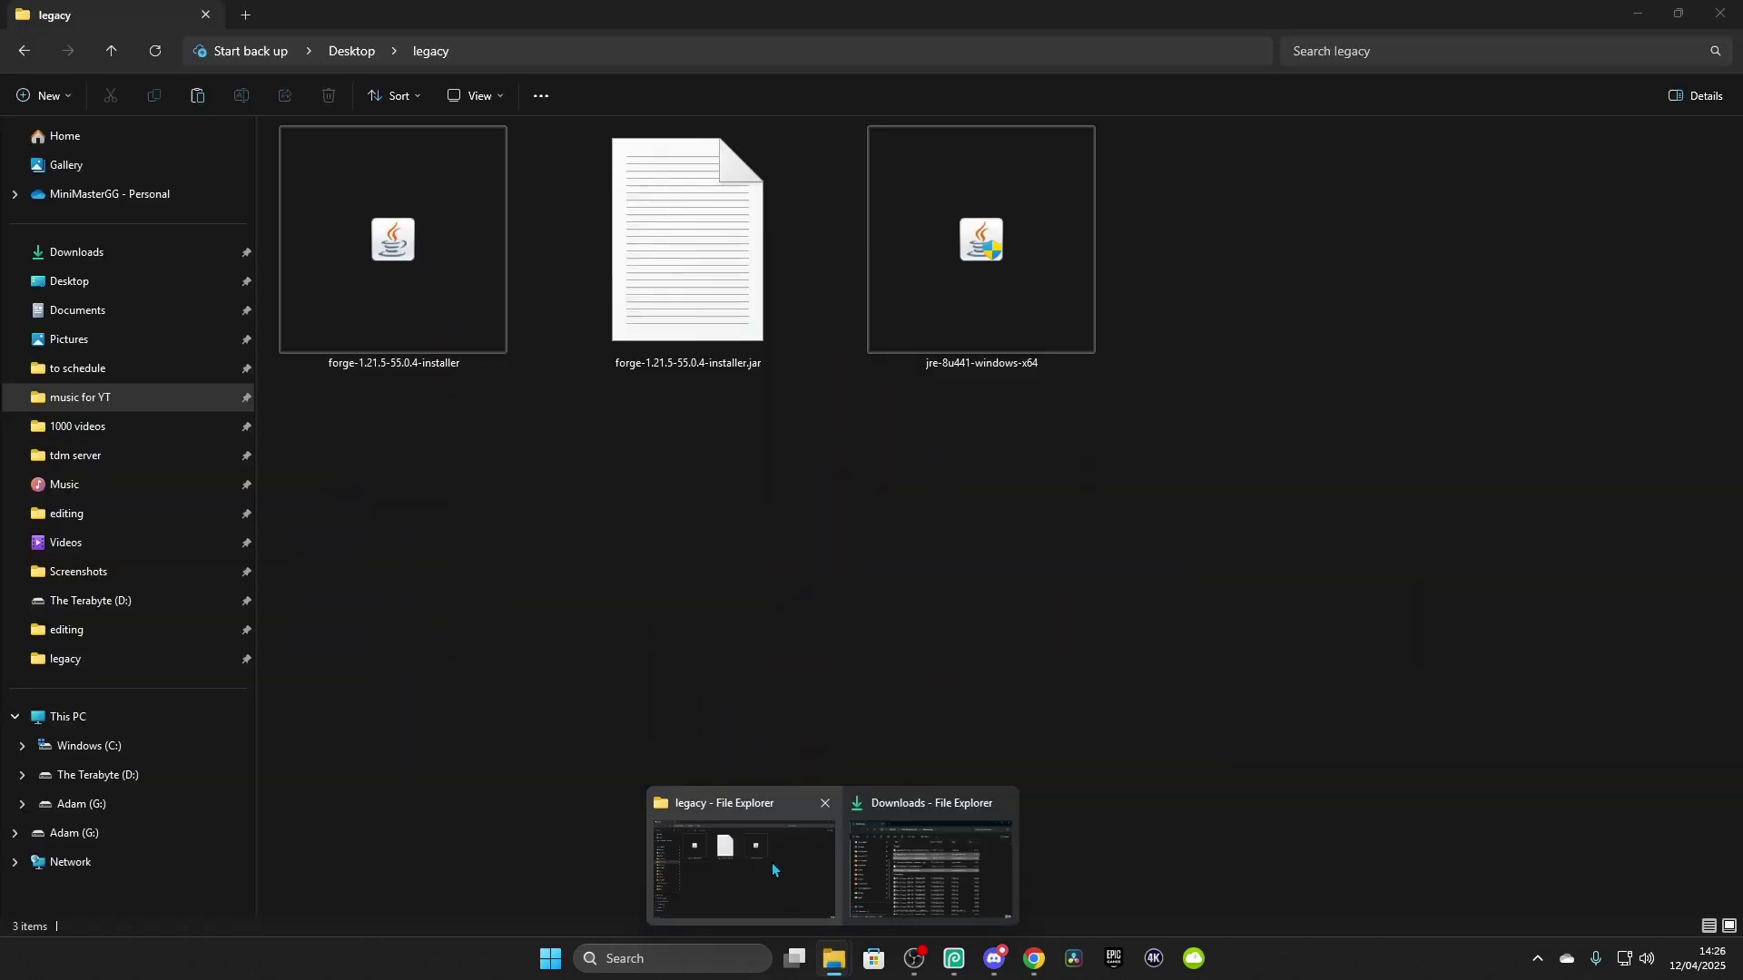
left_click_drag(1468, 148, 1, 437)
key("Delete")
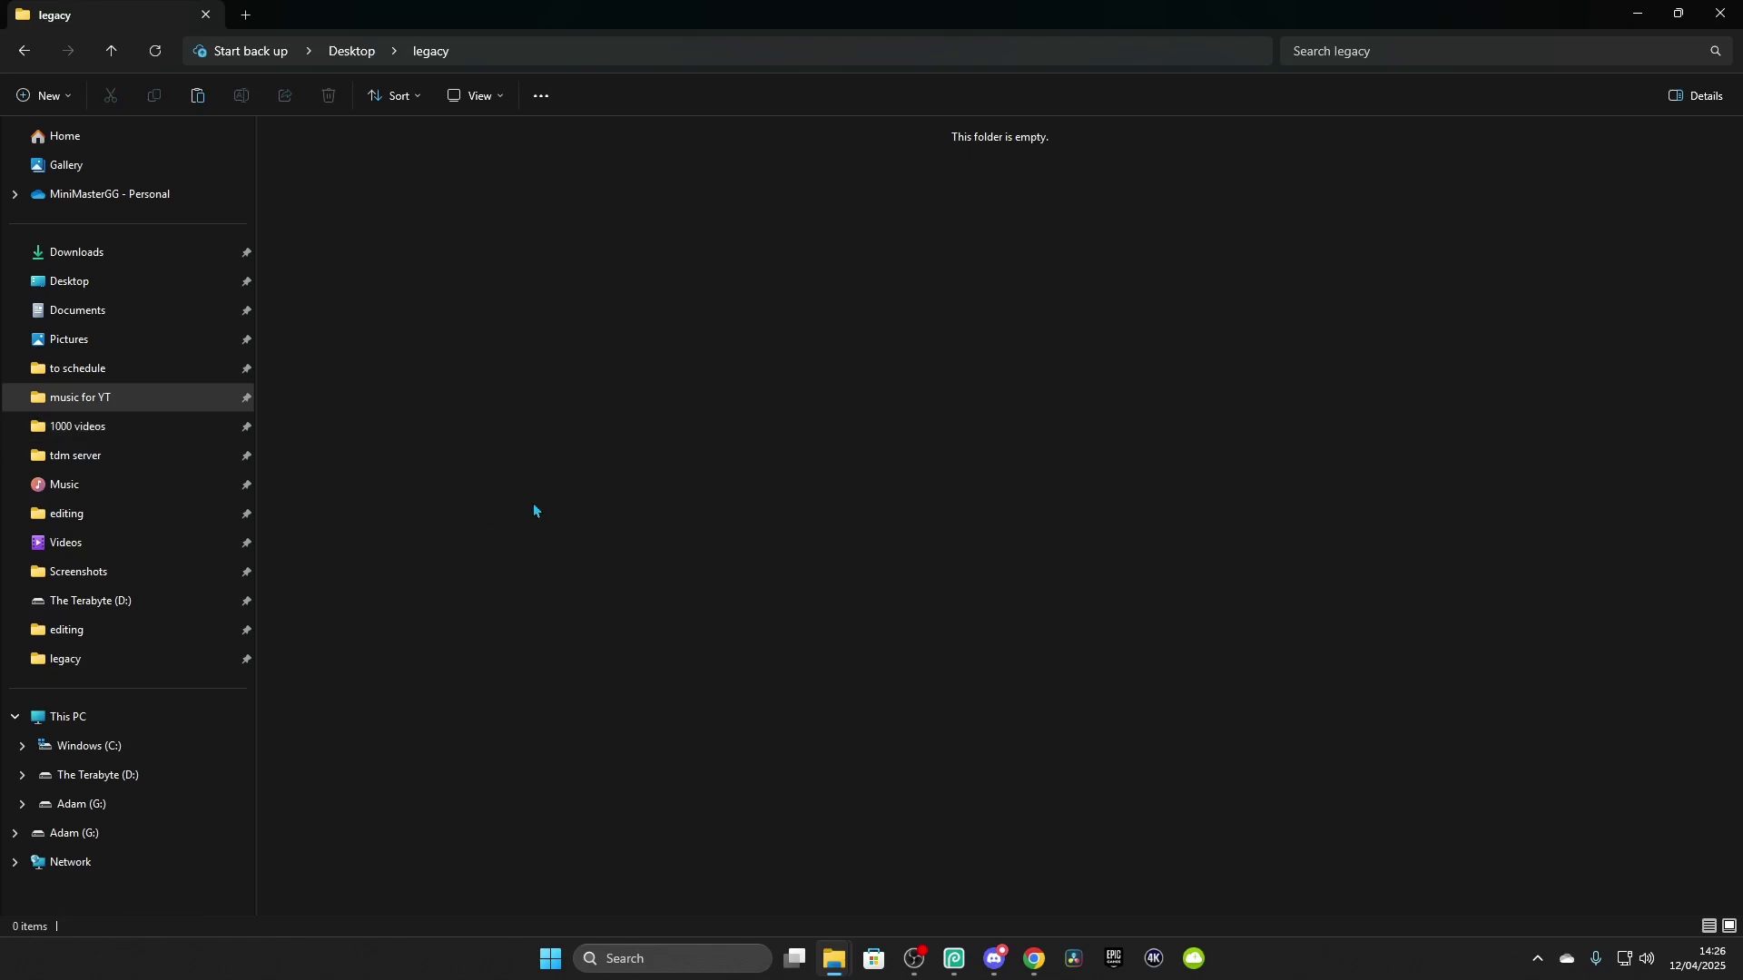
key("ctrl+v")
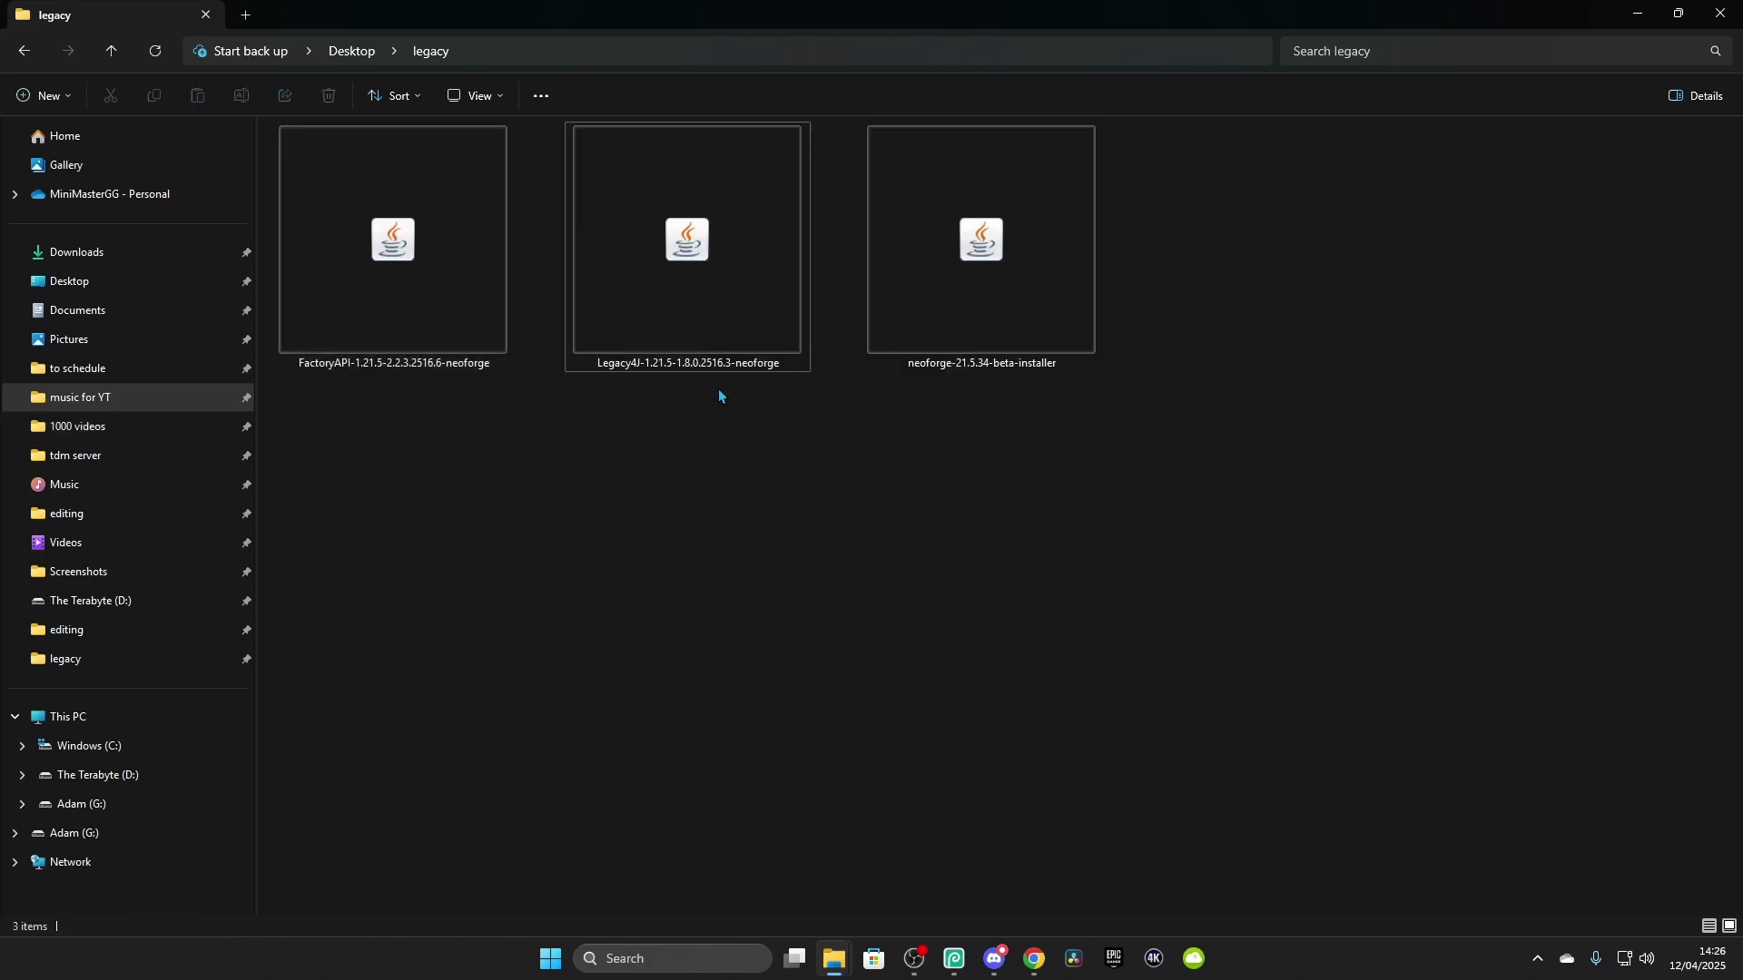
Step: Install the NeoForge 21.5.34-beta client with its installer and confirm the success message
double_click(957, 294)
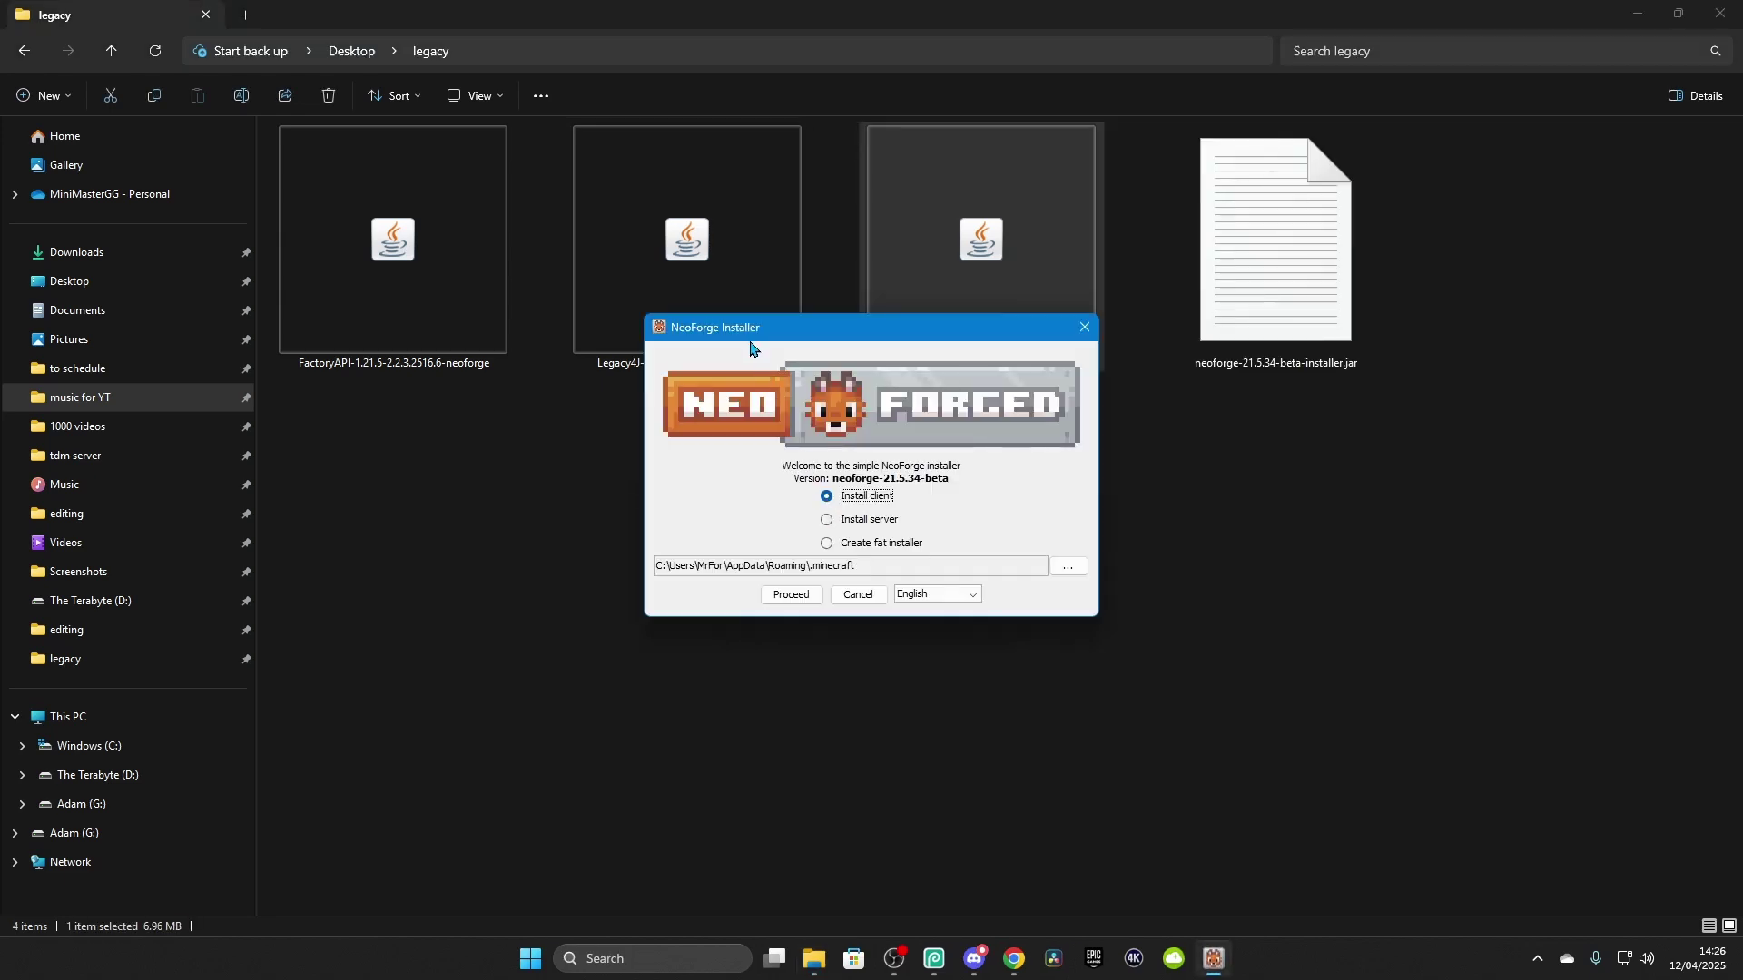
left_click_drag(750, 338, 558, 511)
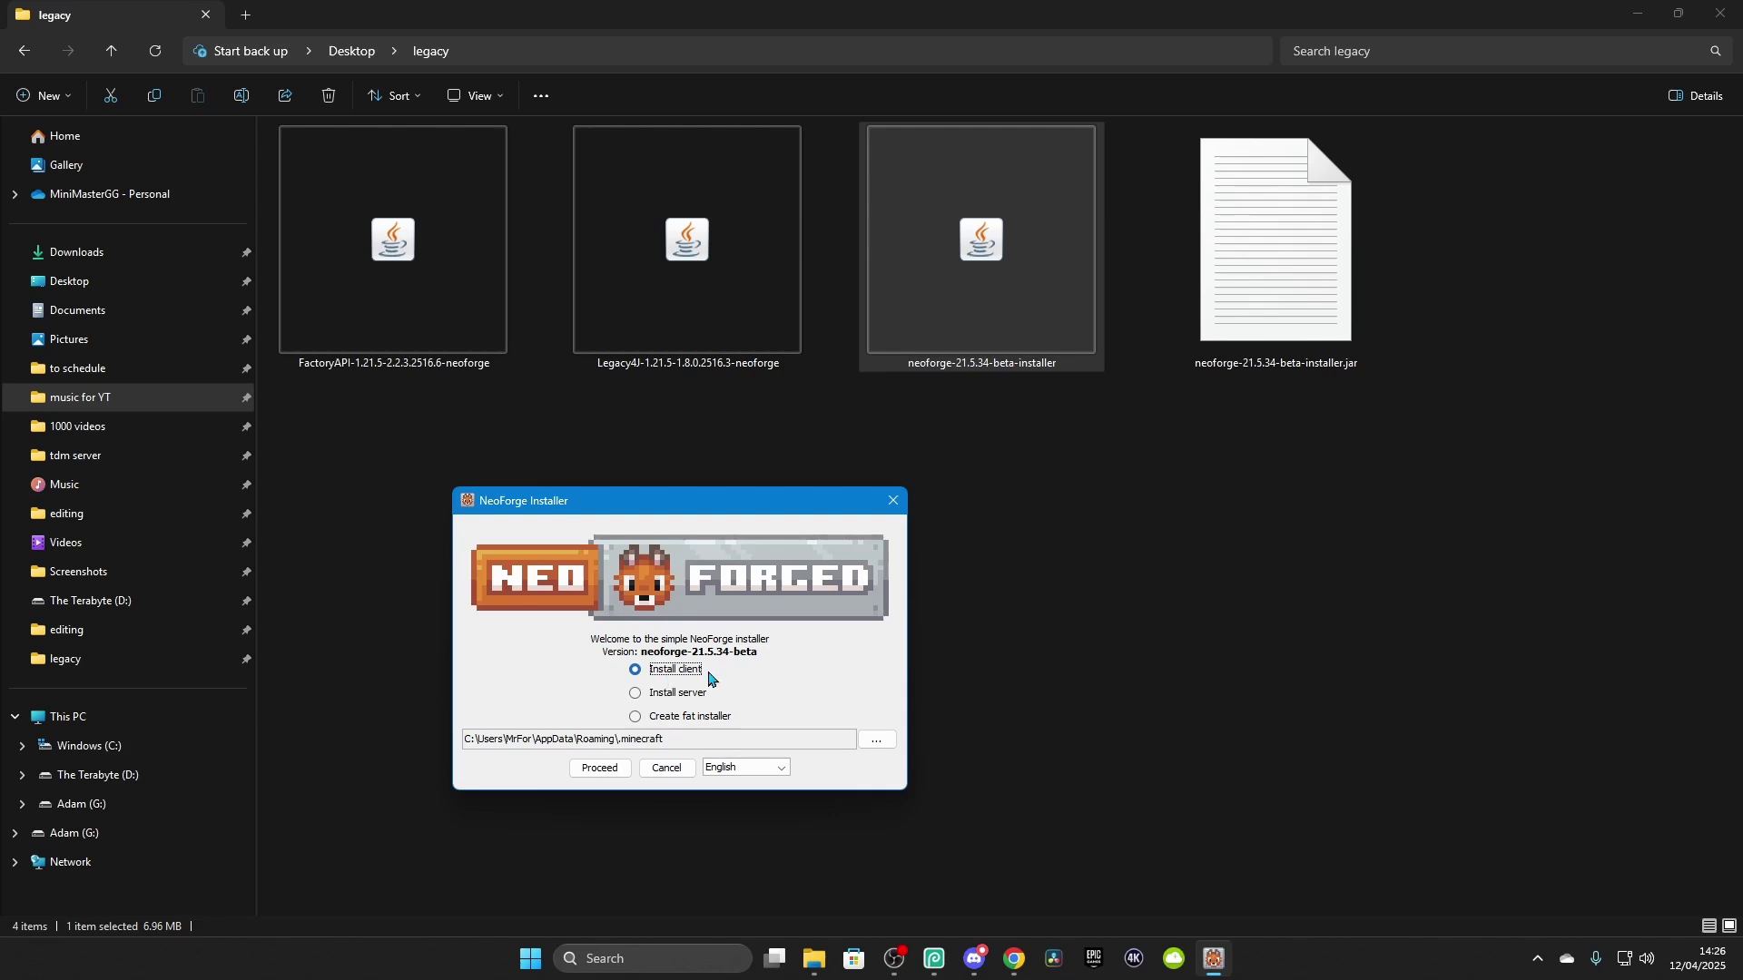
left_click(601, 768)
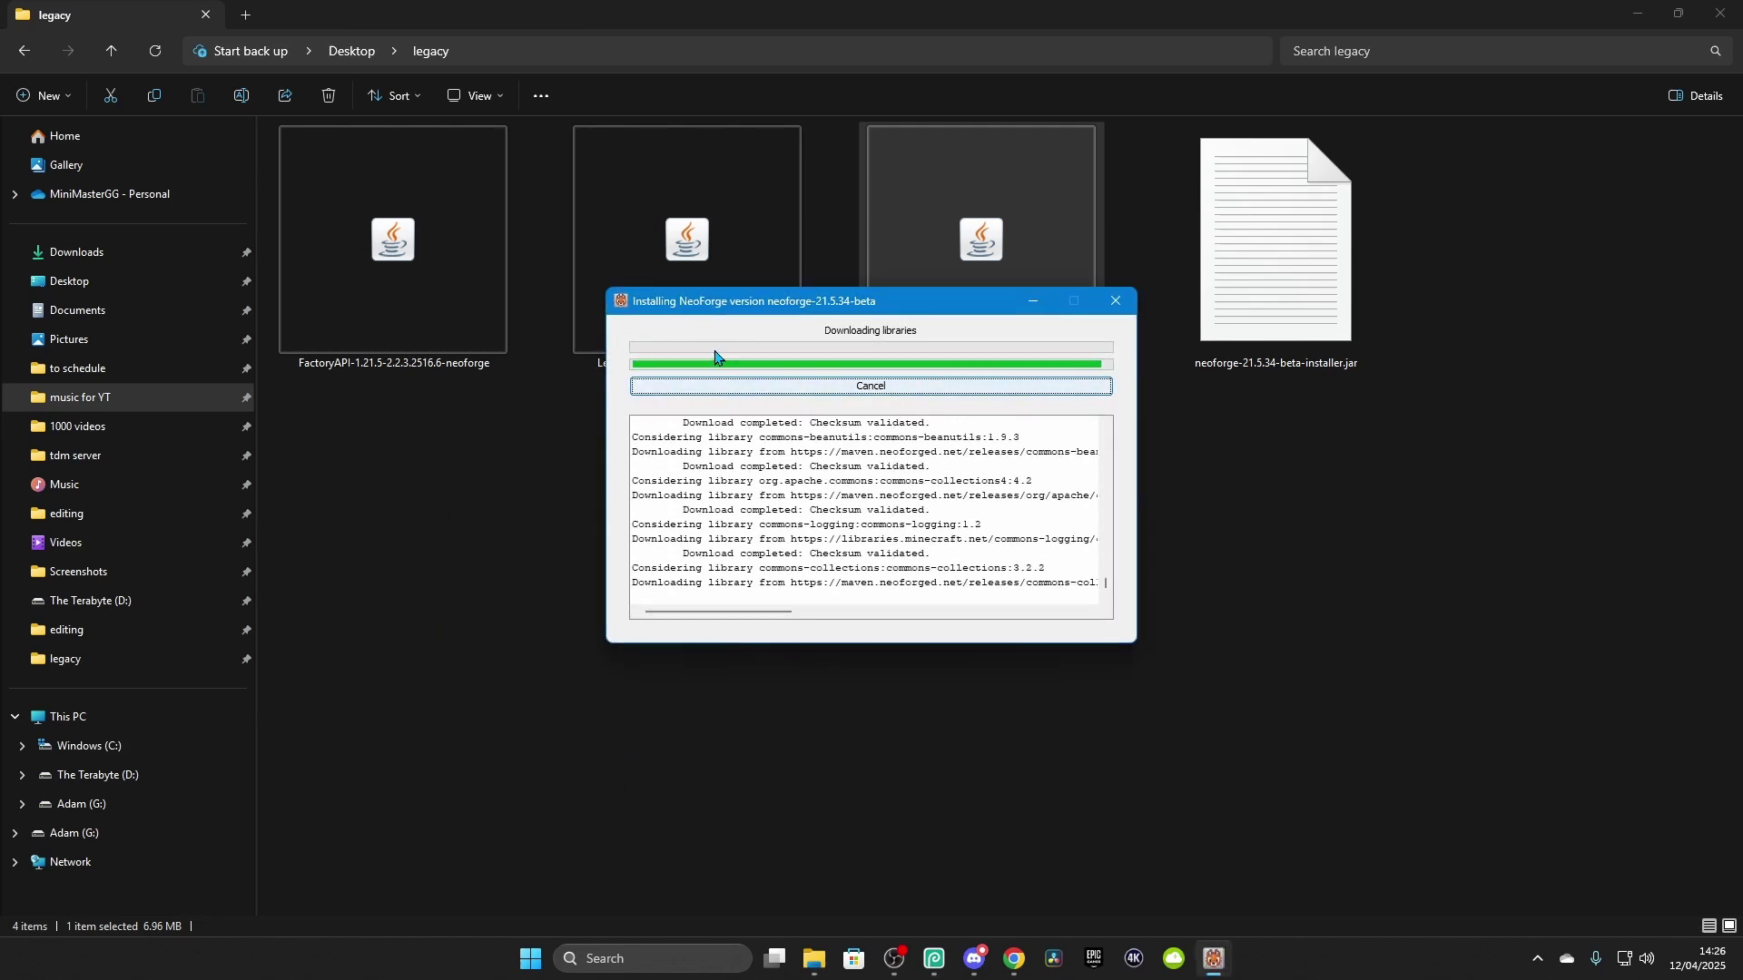
left_click(863, 603)
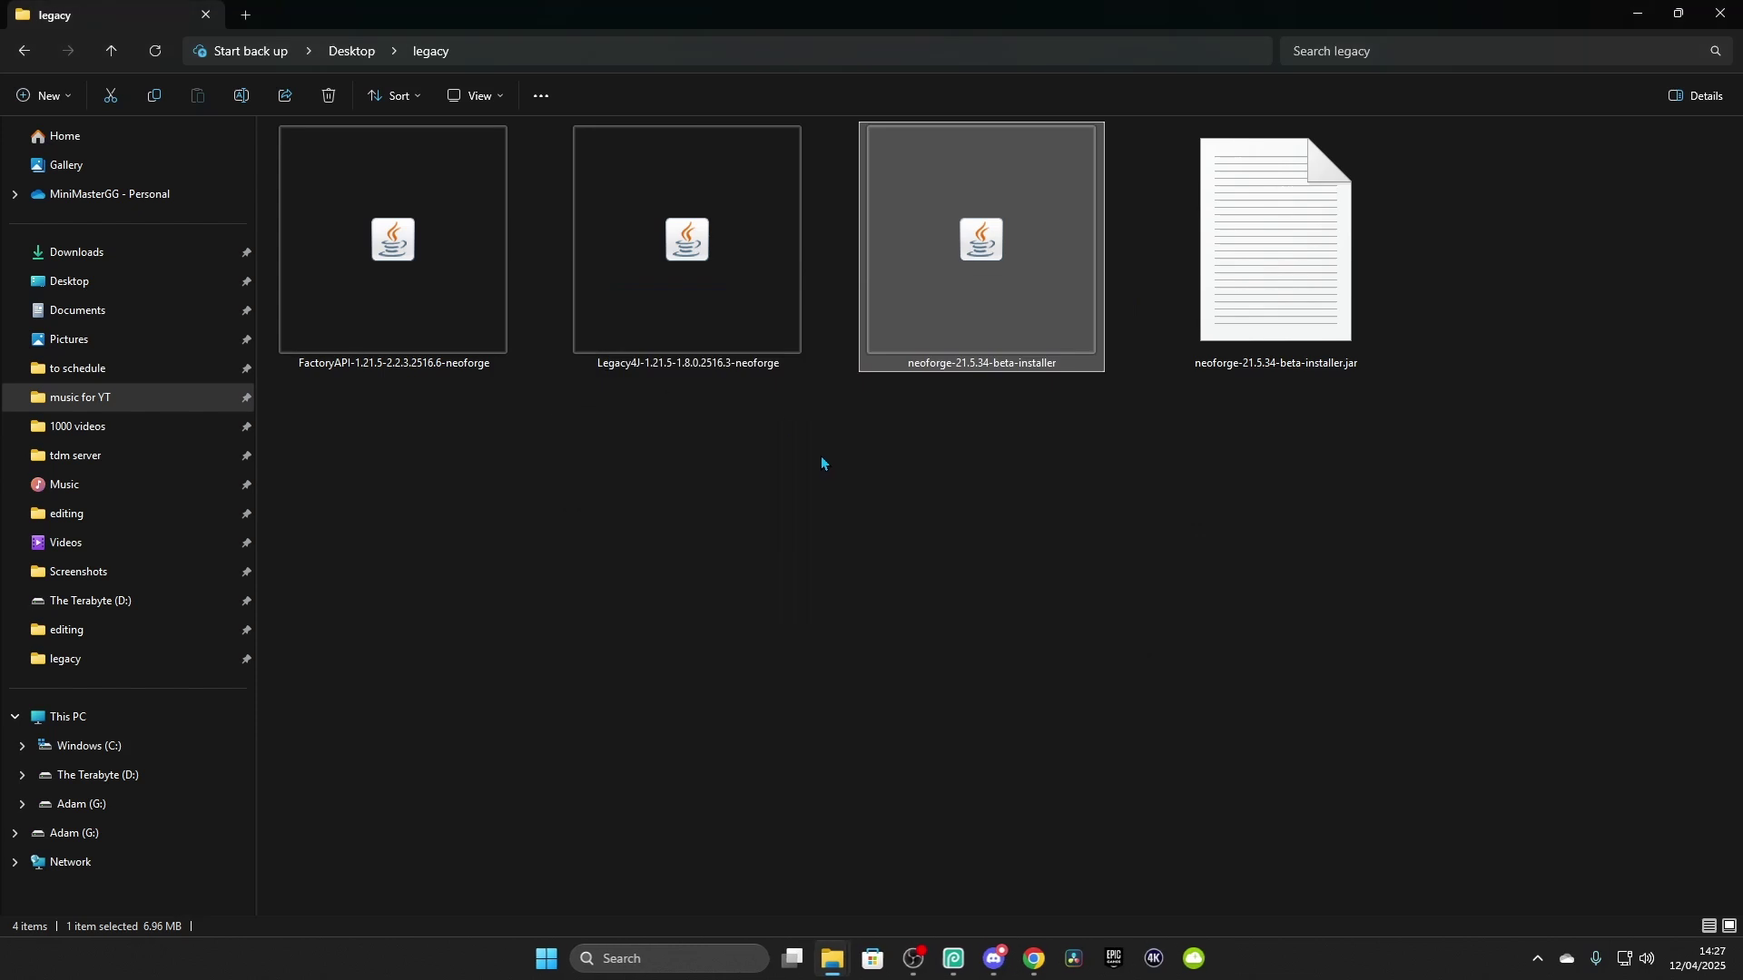
Step: Move the FactoryAPI and Legacy4J NeoForge jars into %appdata%\.minecraft\mods
left_click_drag(341, 520, 630, 265)
key("super+r")
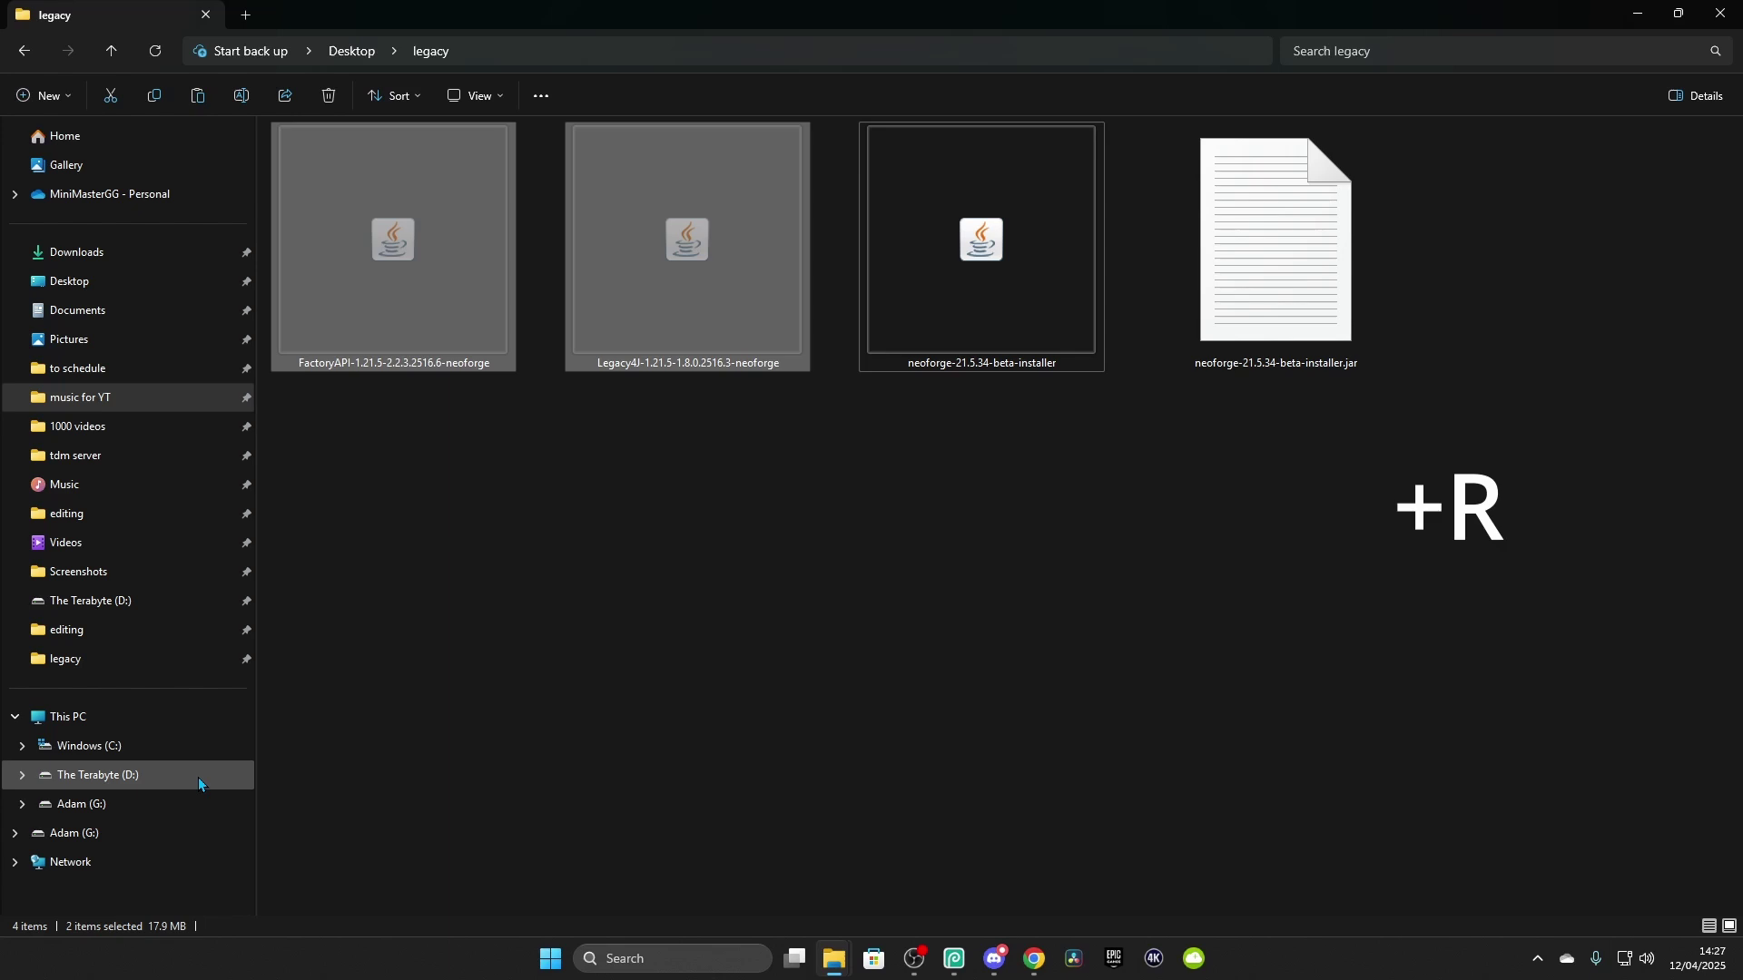
left_click_drag(100, 756, 806, 396)
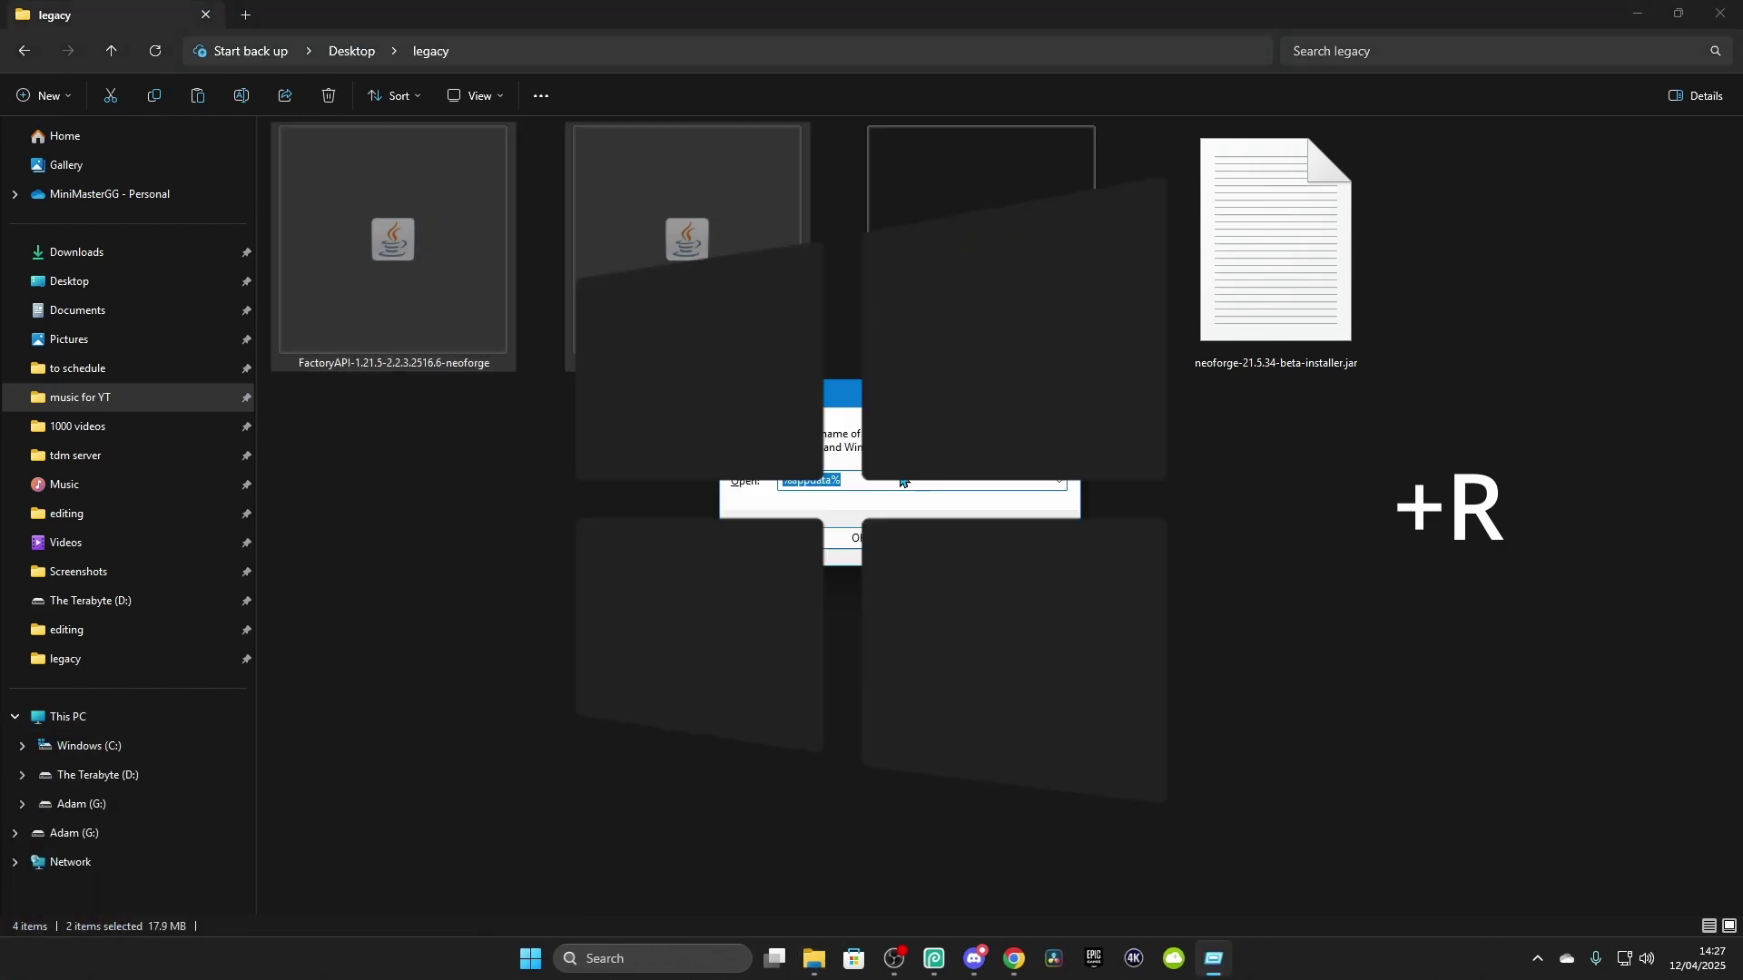
left_click(849, 481)
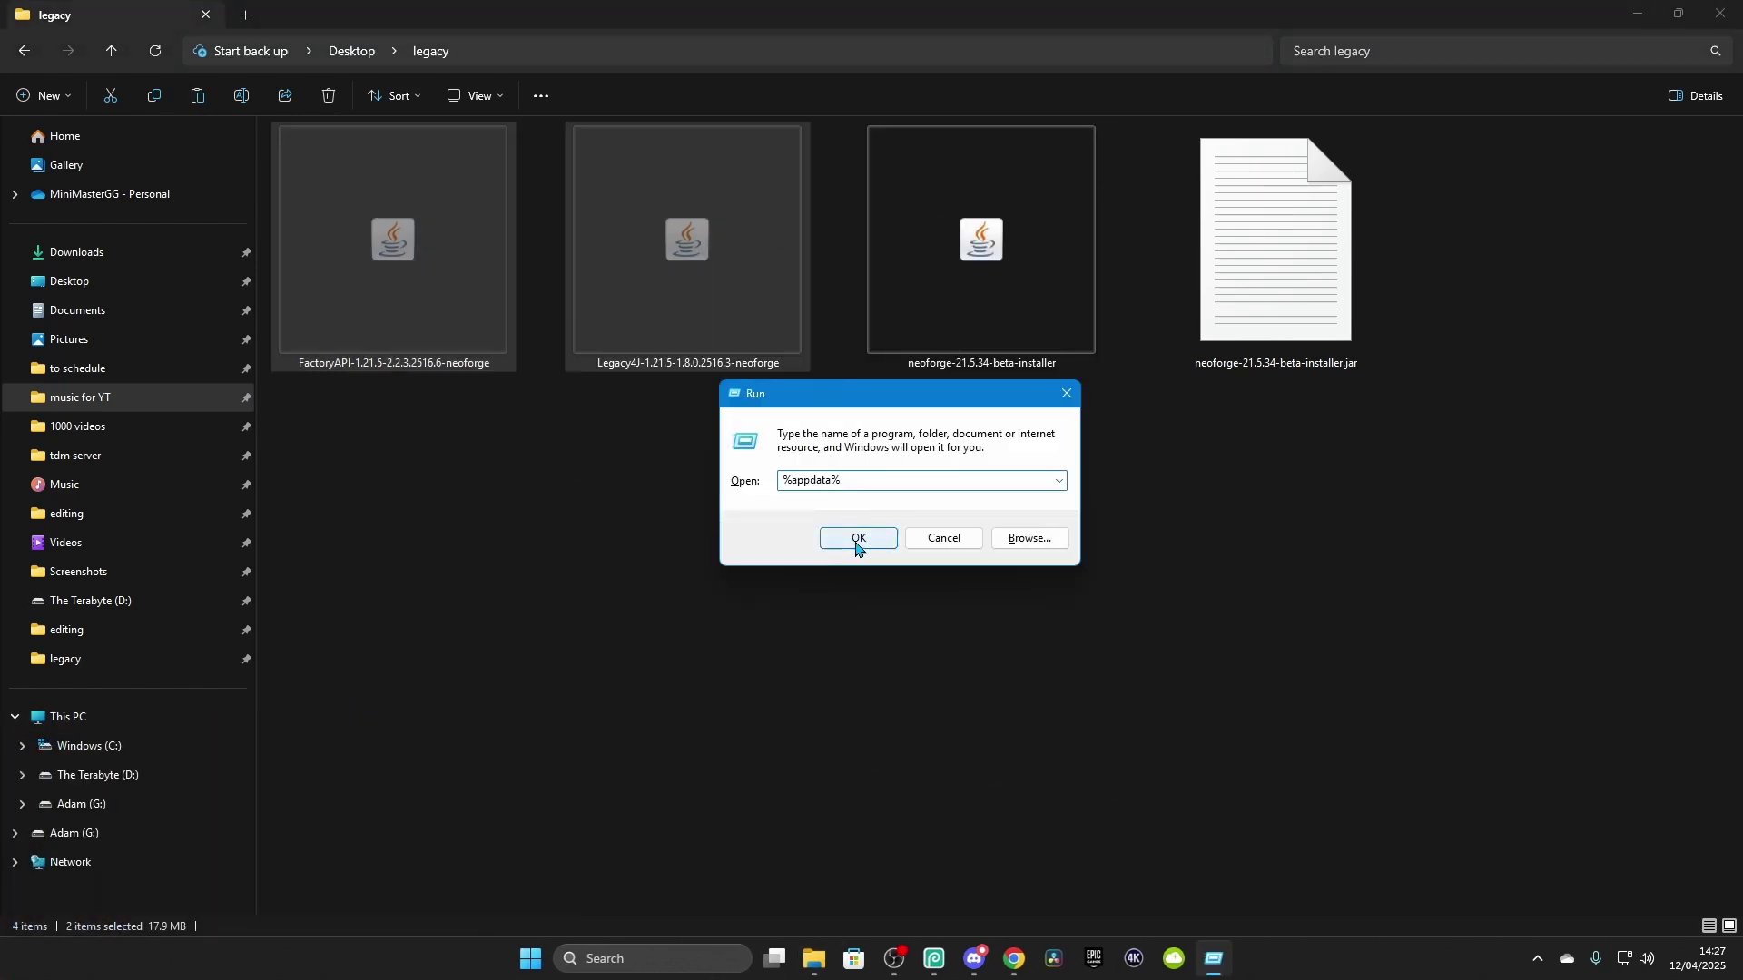
left_click(857, 541)
double_click(1005, 604)
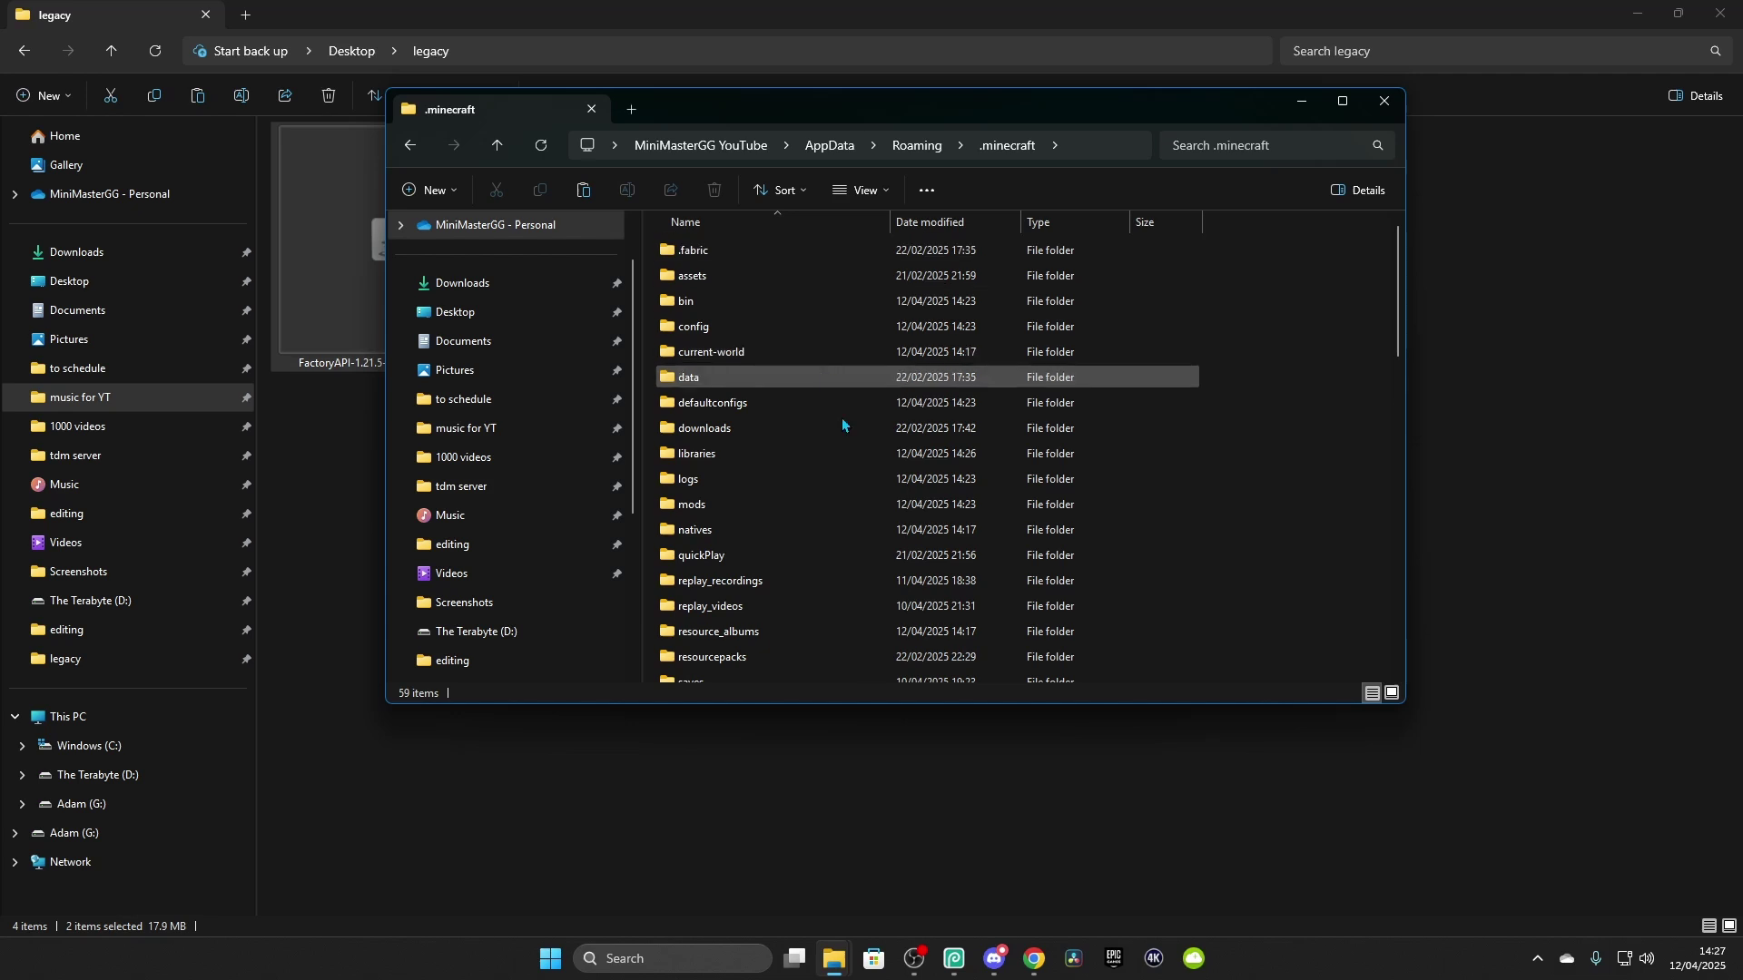
left_click(753, 506)
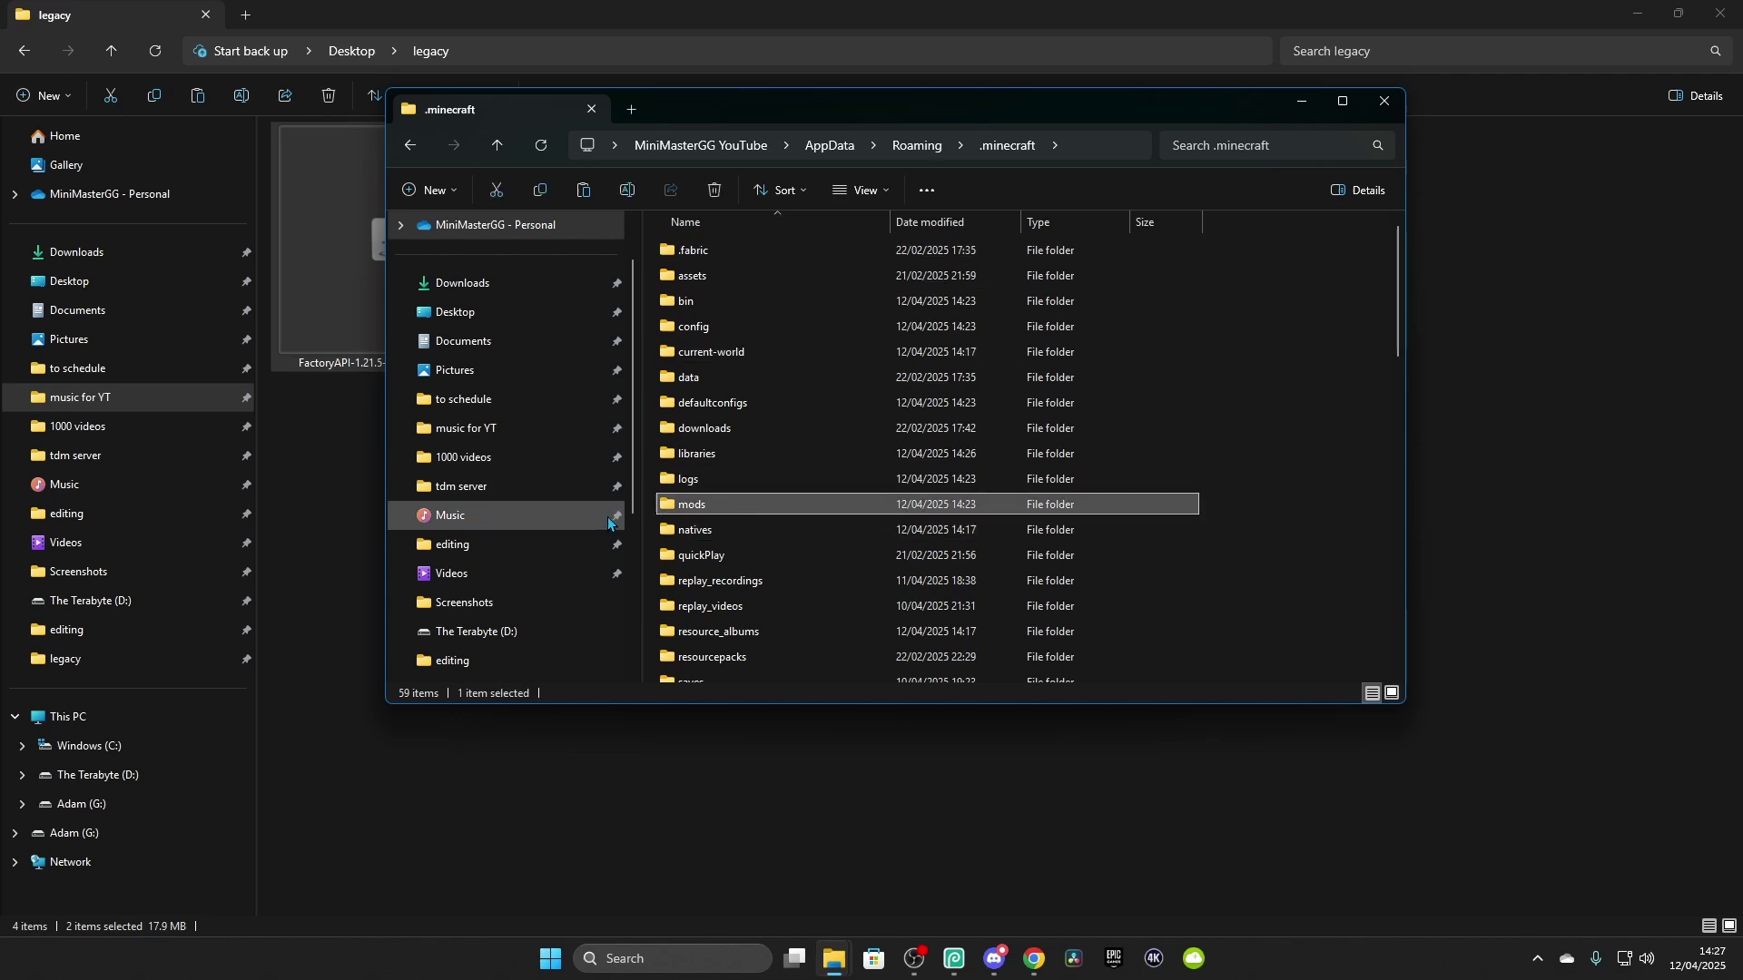
double_click(704, 509)
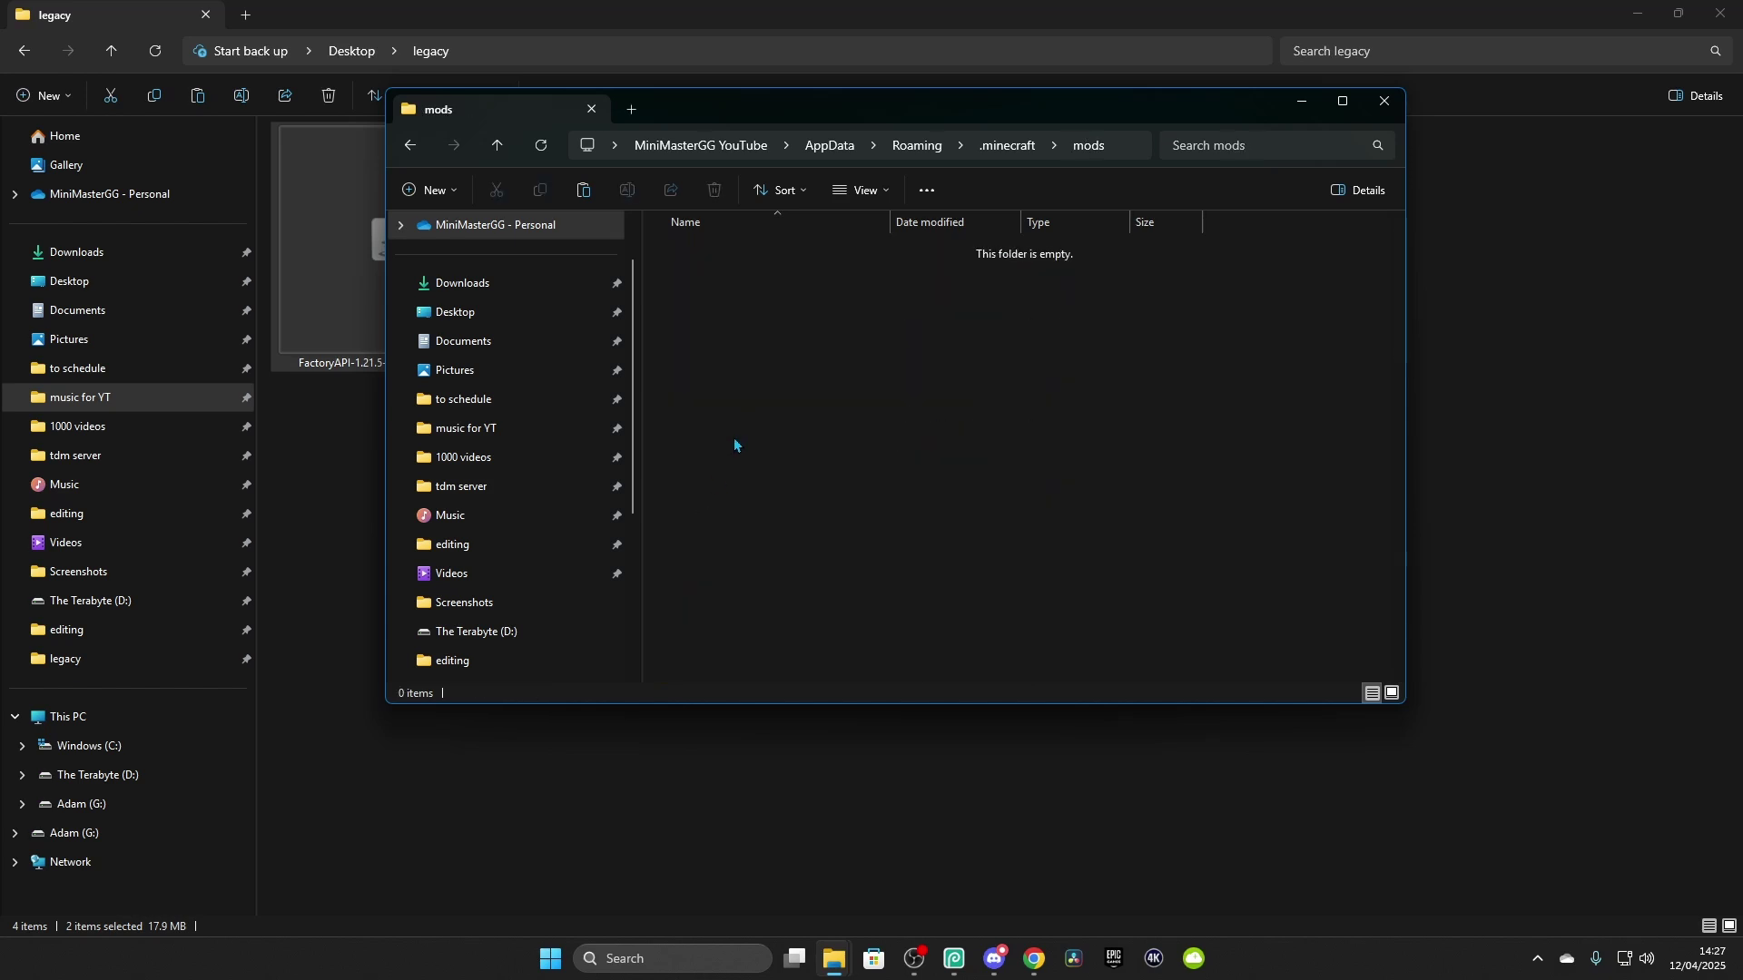
key("ctrl+v")
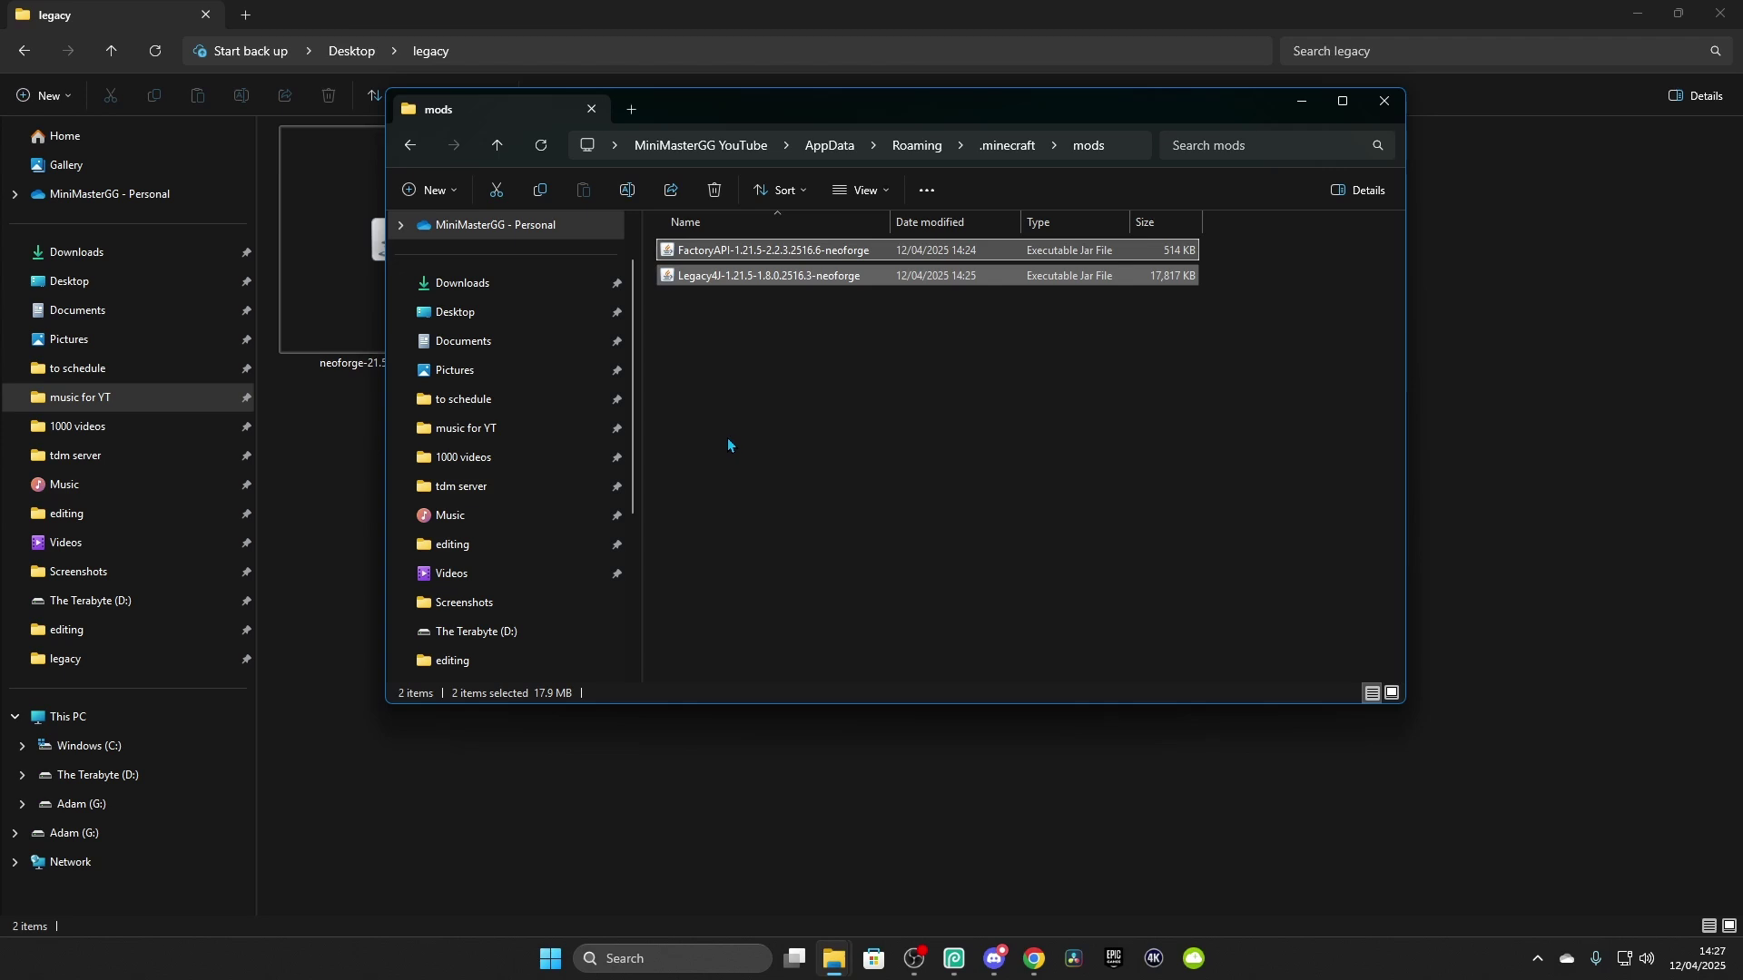
left_click(1016, 555)
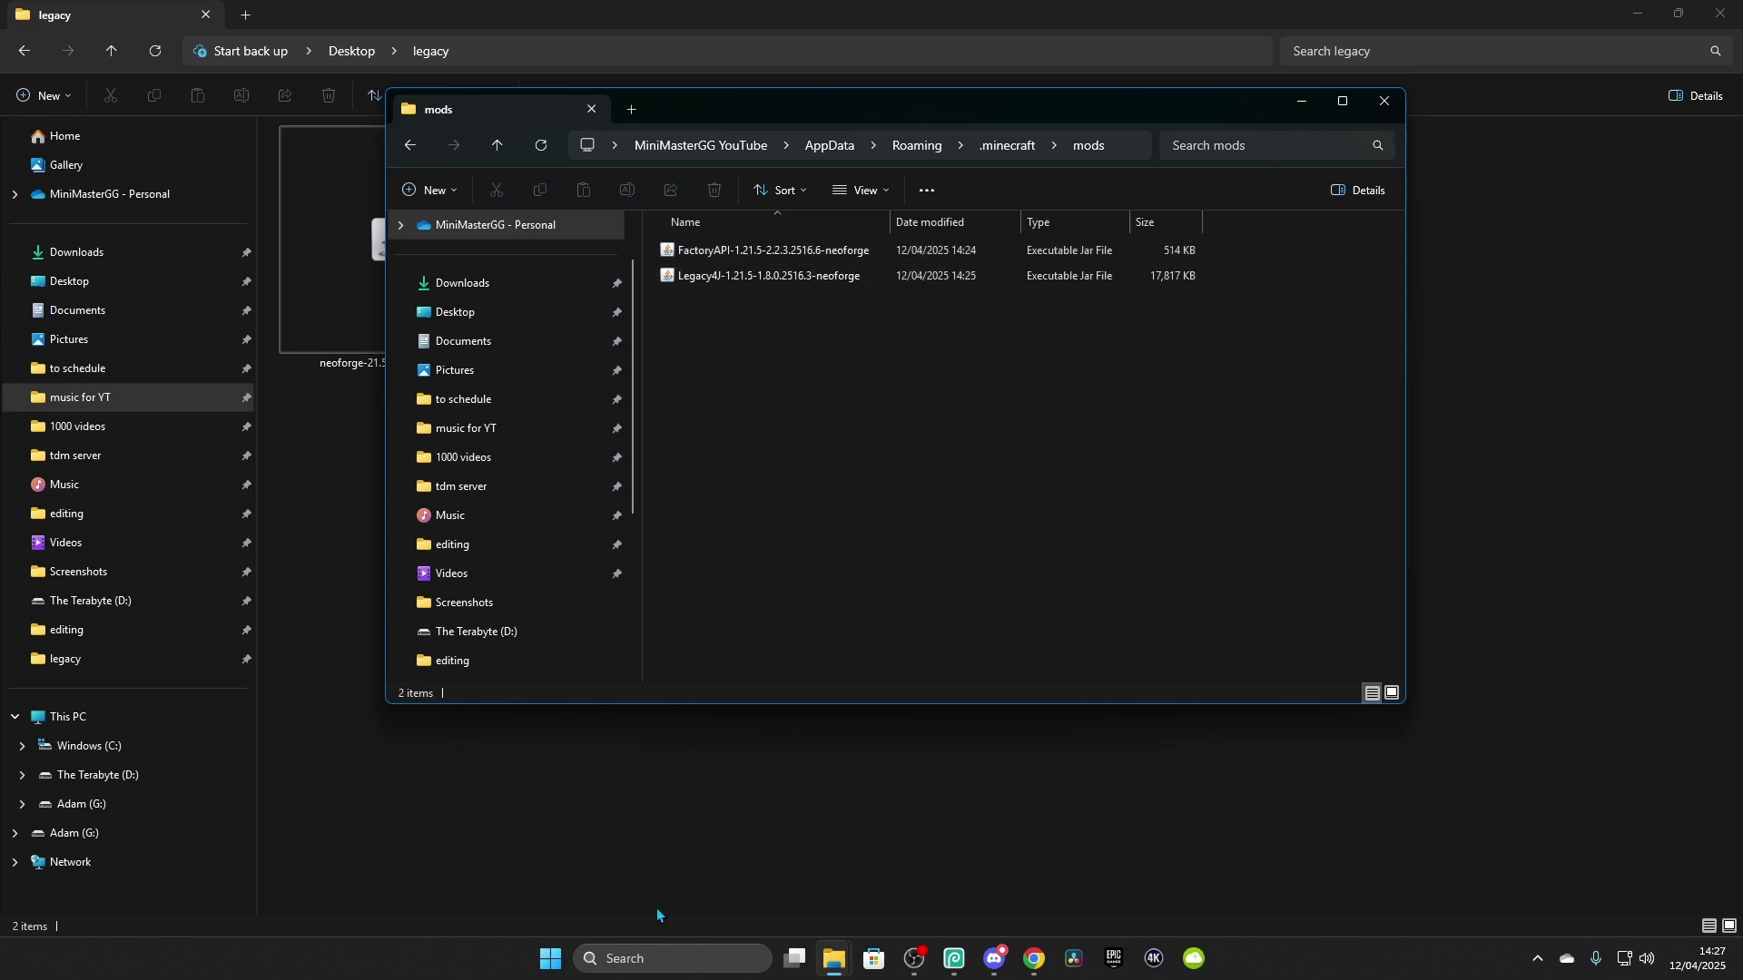
left_click(640, 959)
Step: Open Minecraft Launcher and launch NeoForge 21.5.34-beta, accepting the modified-installation warning
type("mi")
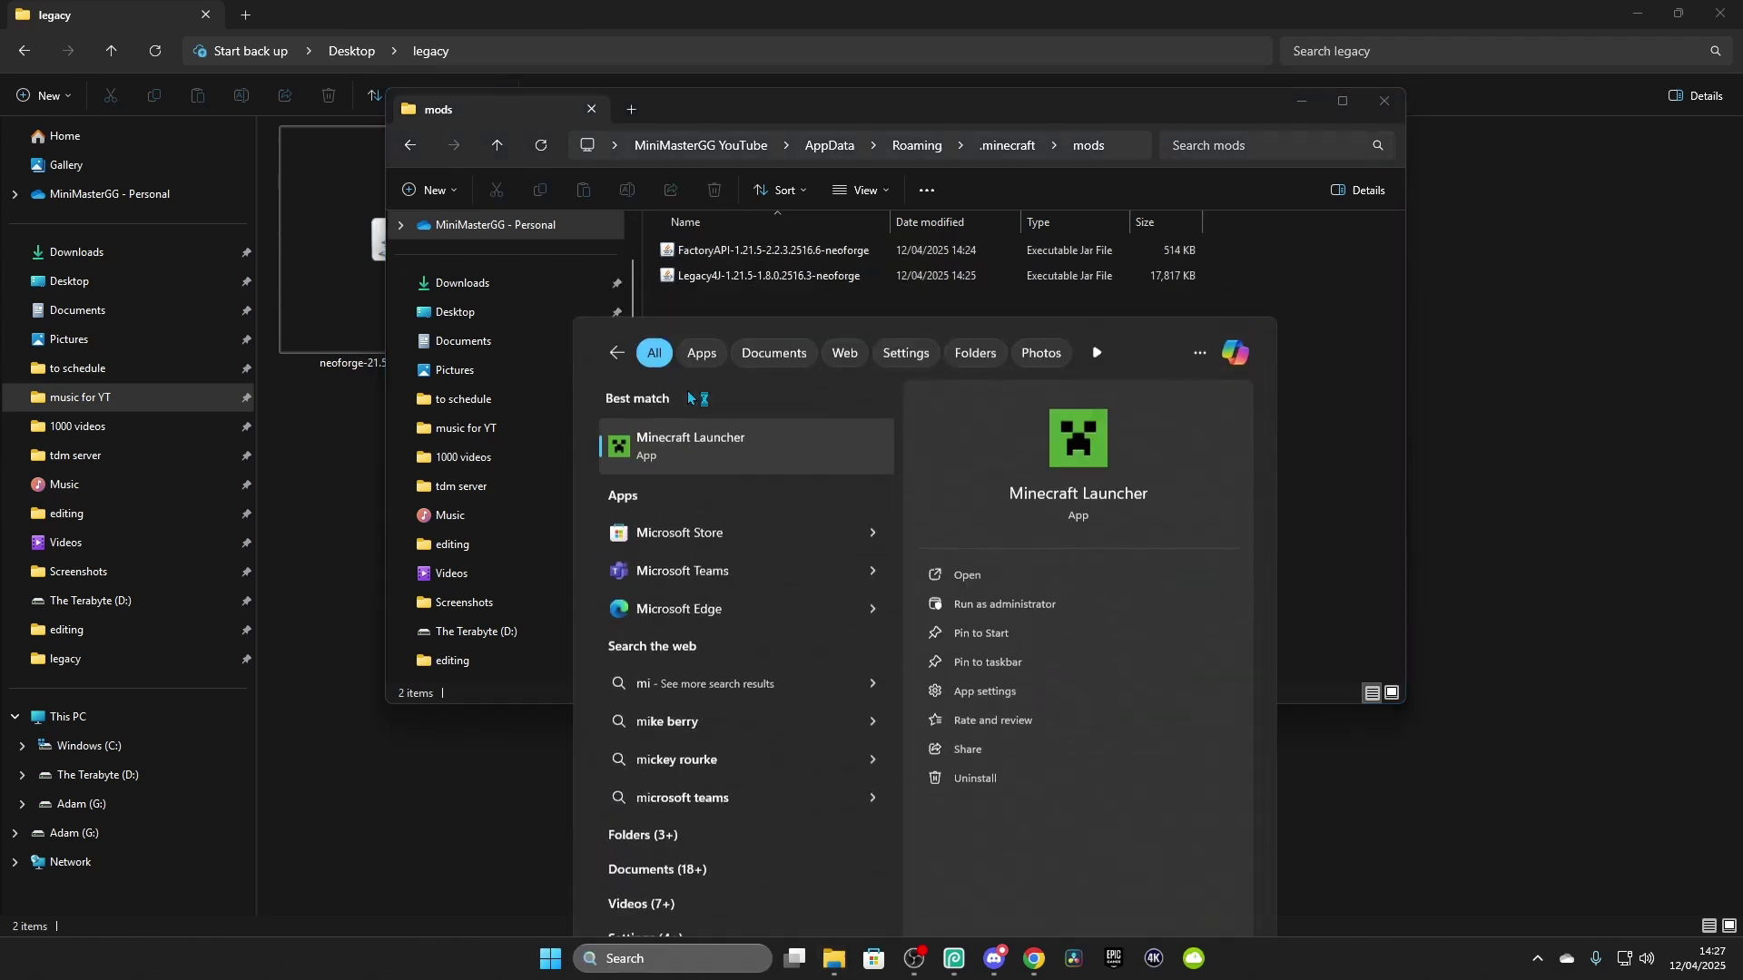
left_click(690, 396)
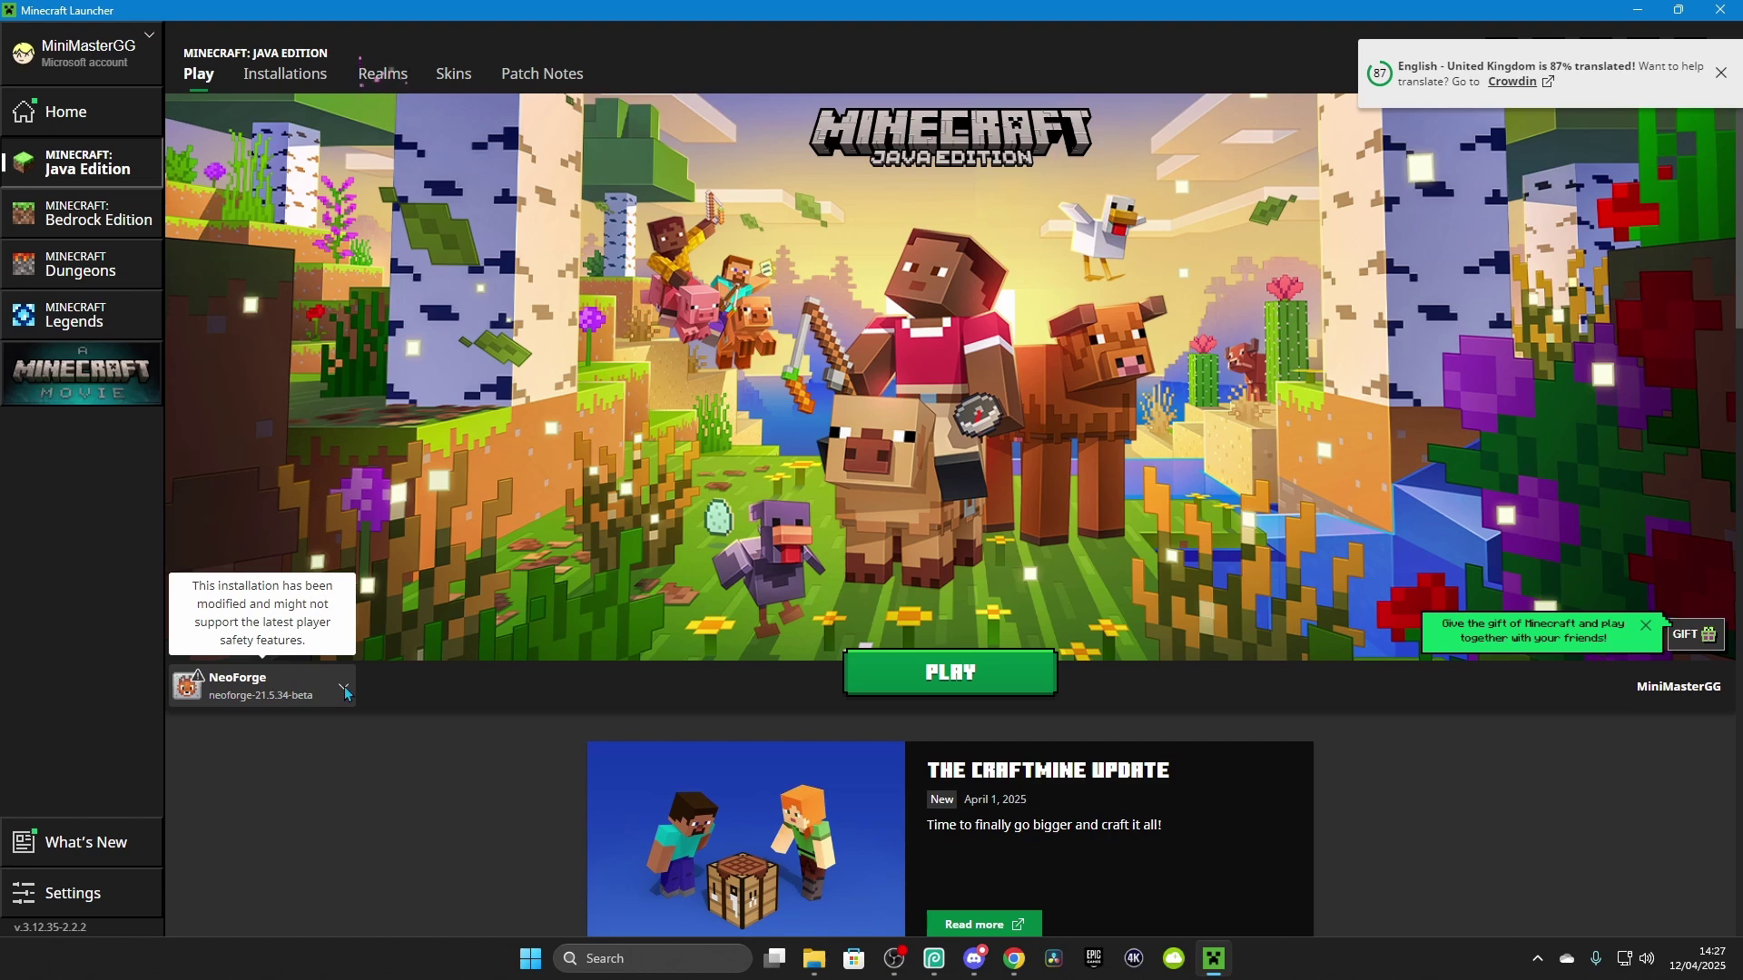
left_click(950, 673)
left_click(1069, 575)
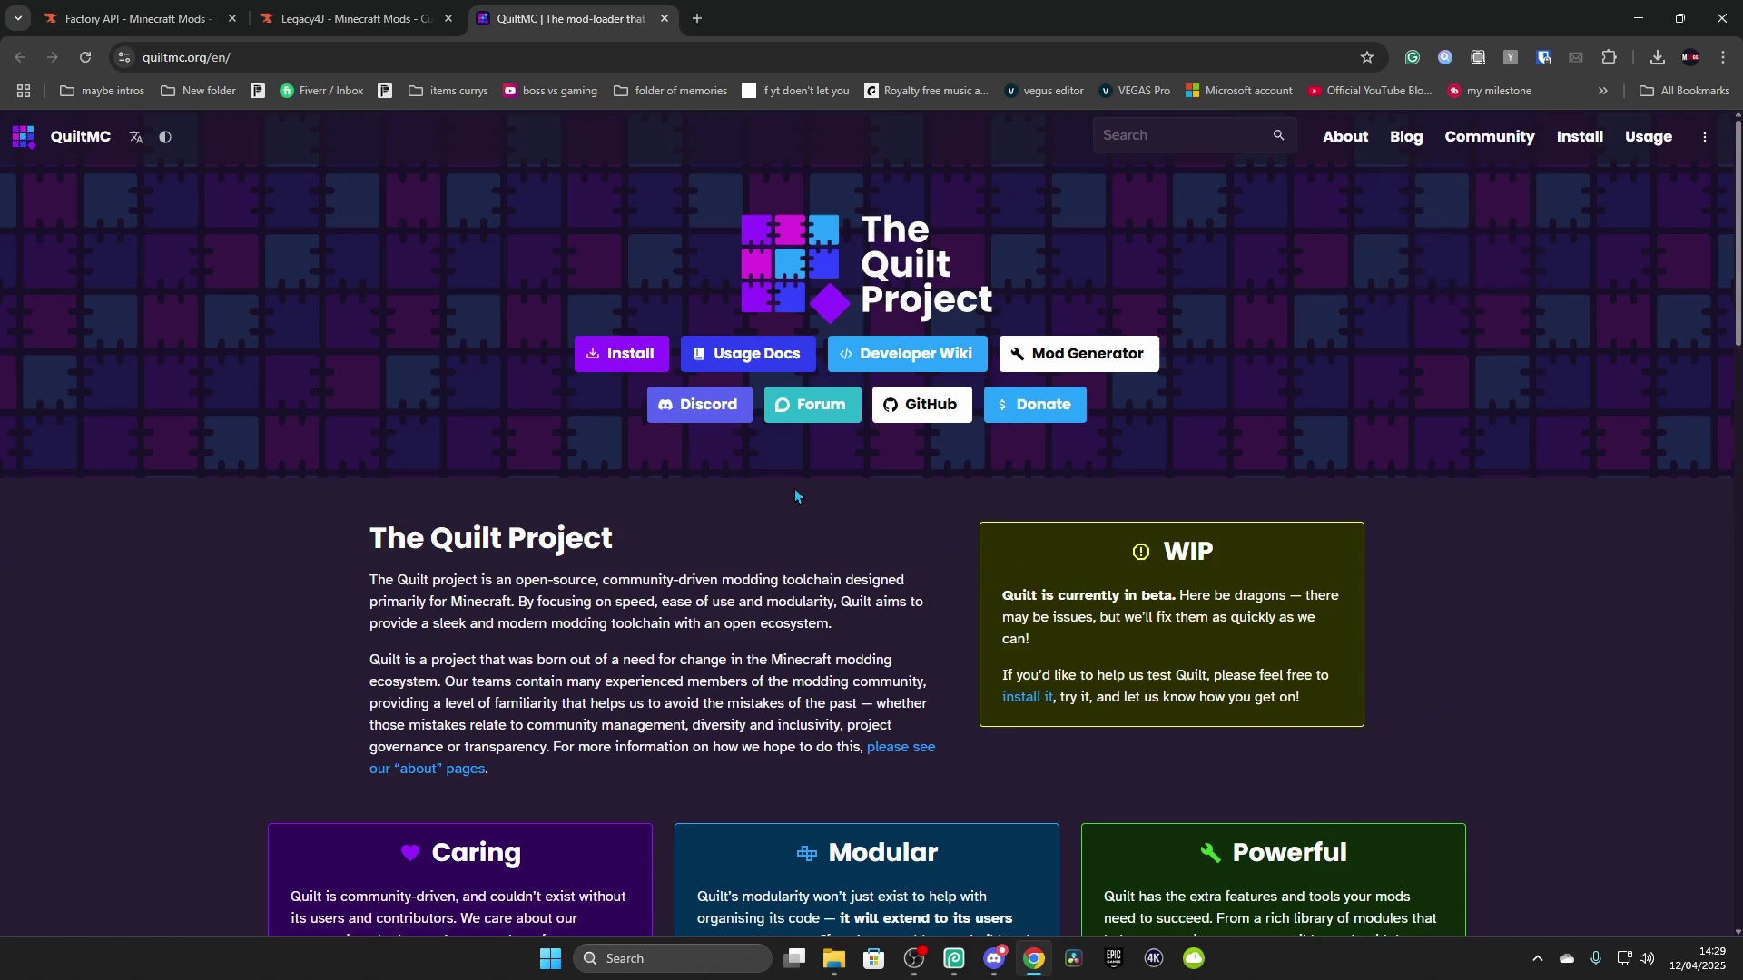
Step: Download the Quilt 0.12.1 universal client installer jar, then return to the Legacy4J page
left_click(628, 367)
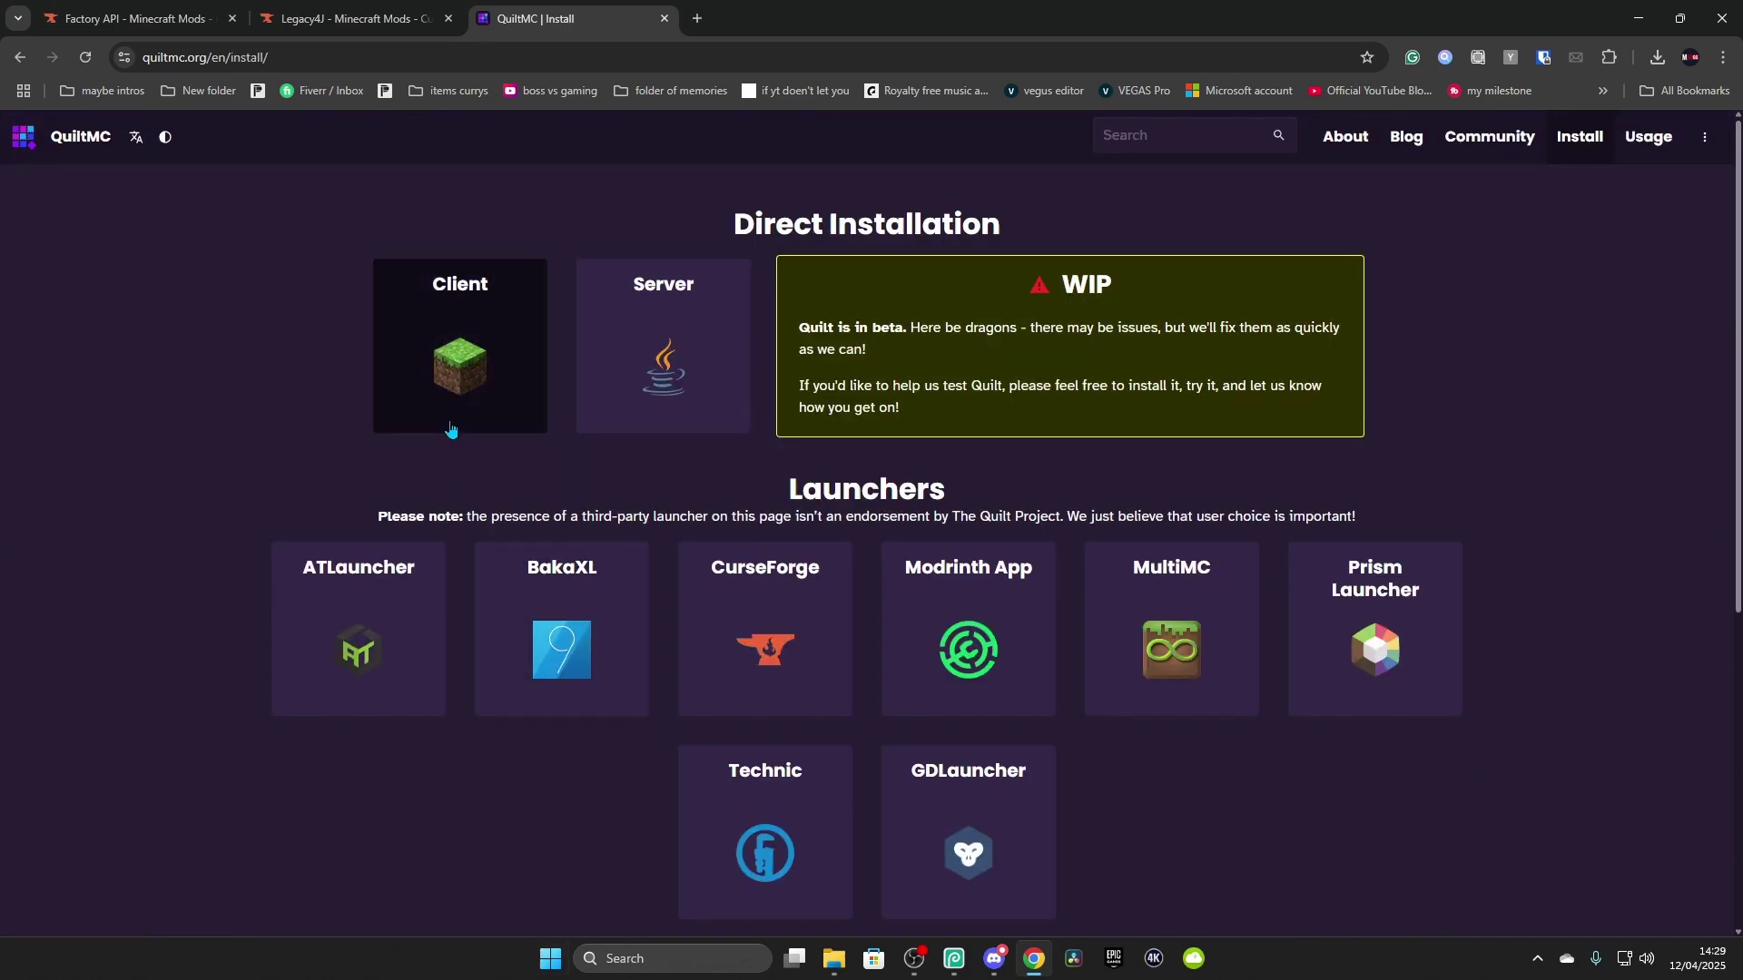
left_click(498, 332)
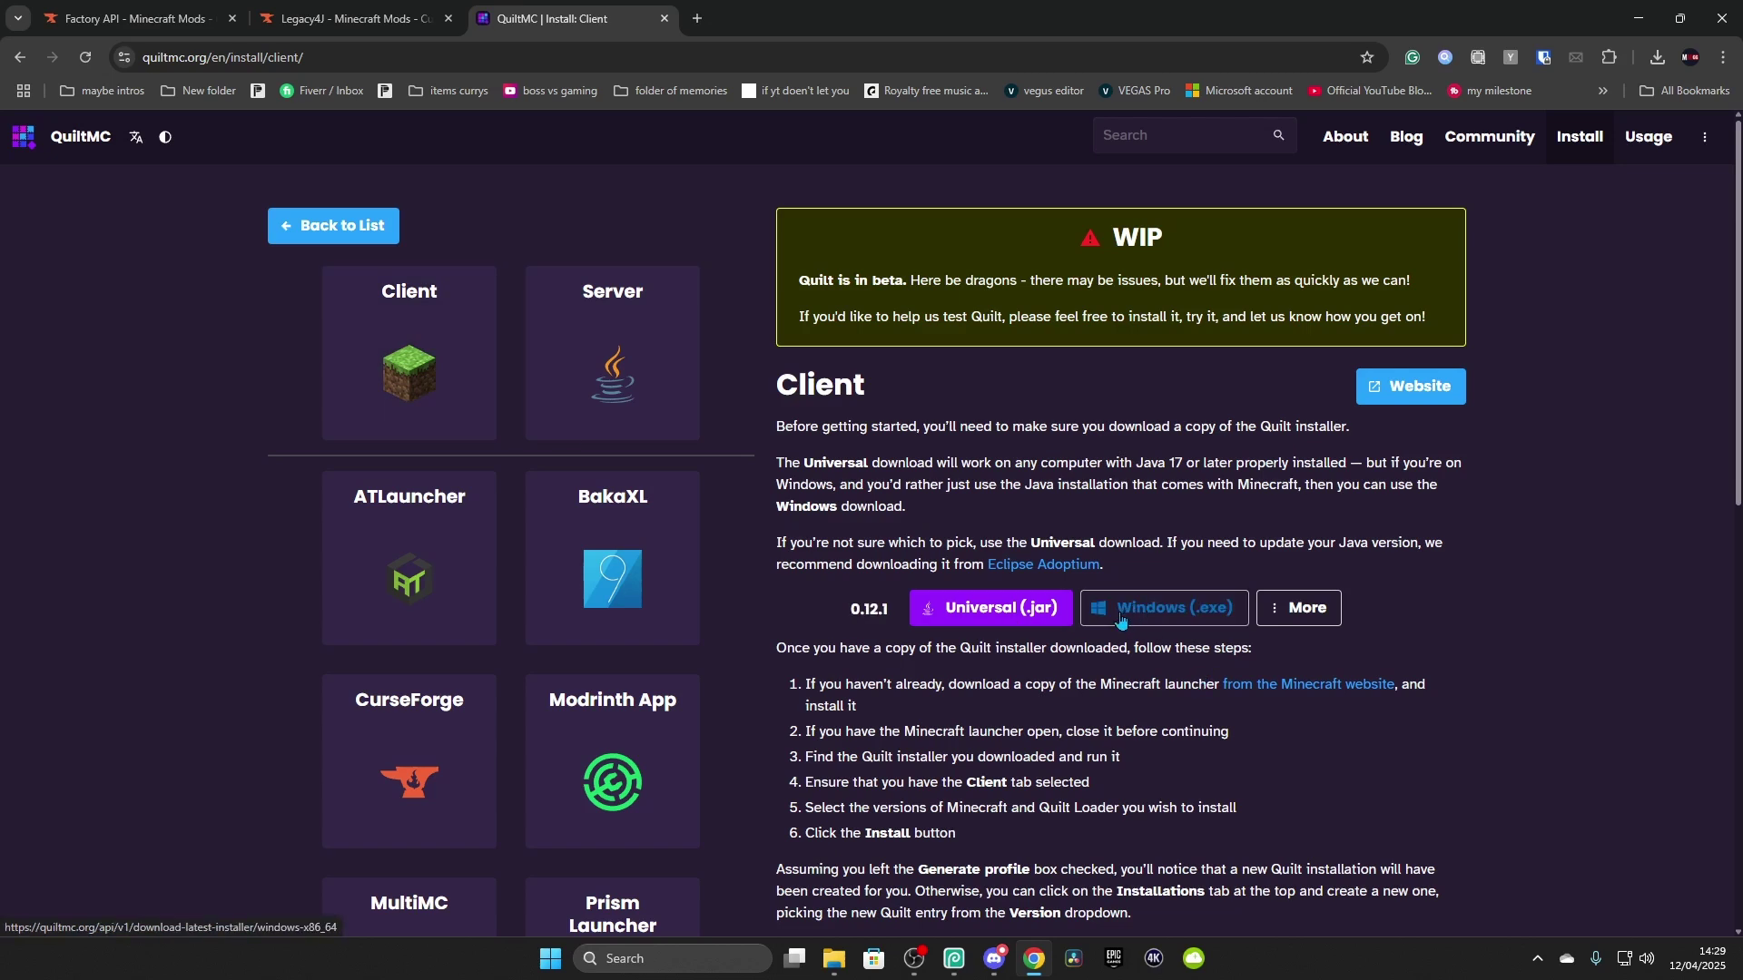
left_click(983, 614)
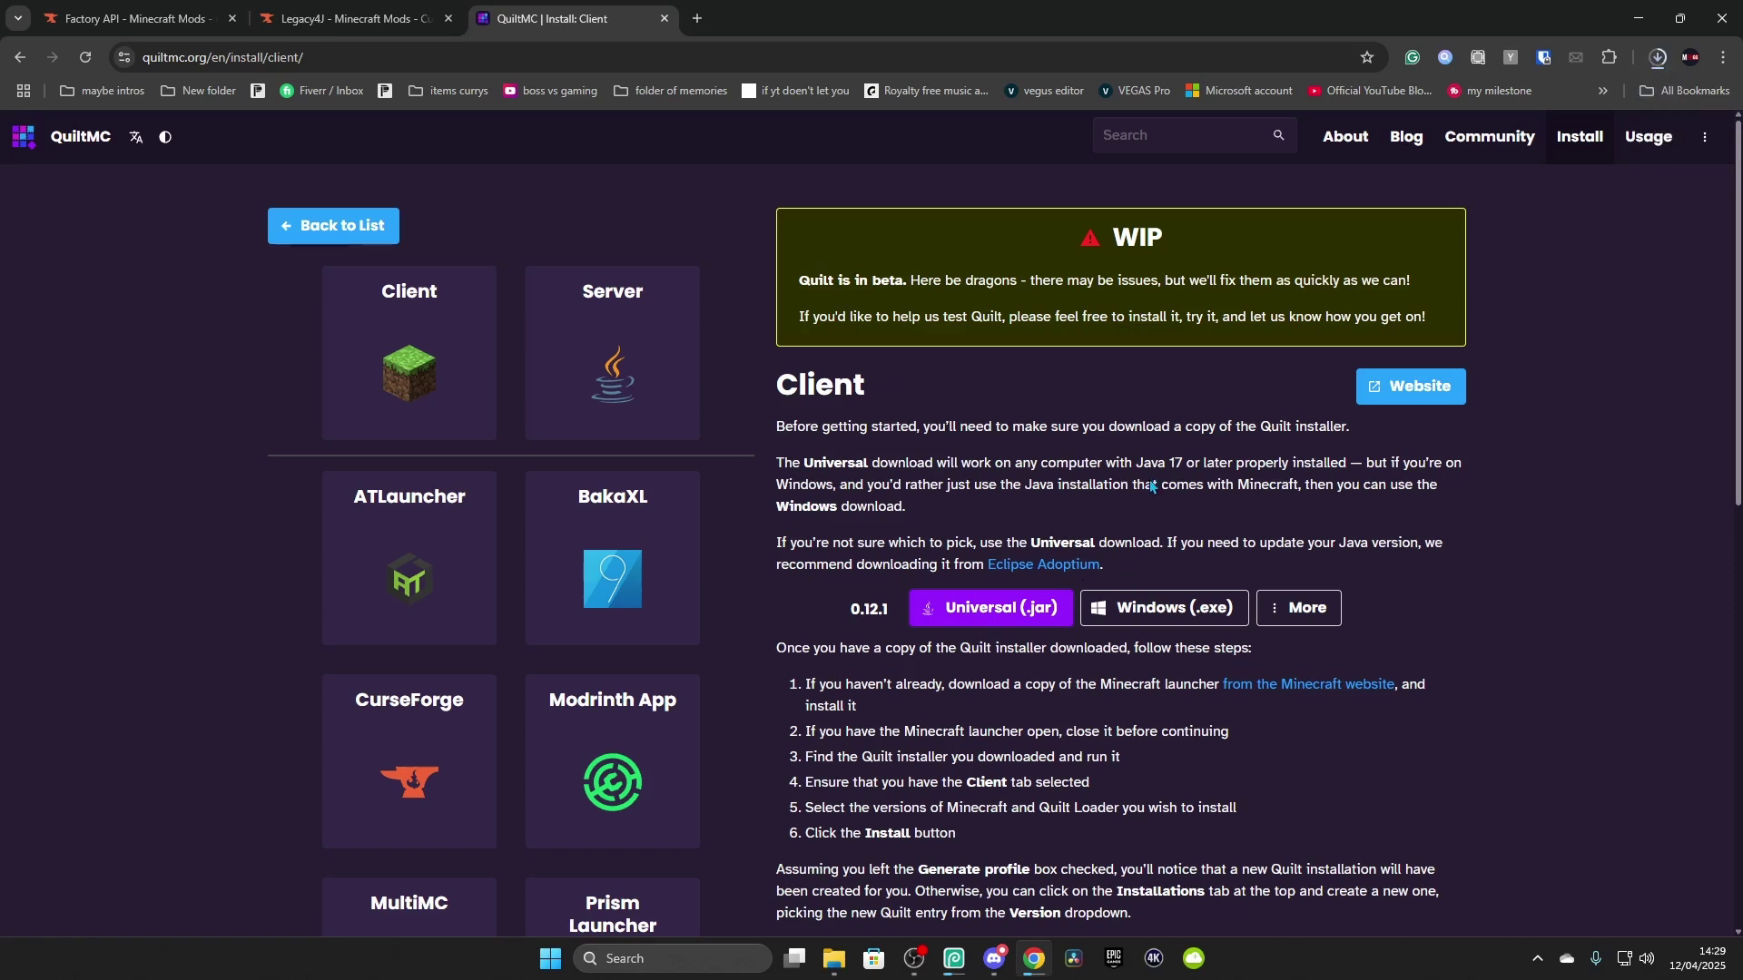
key("ctrl+shift+Tab")
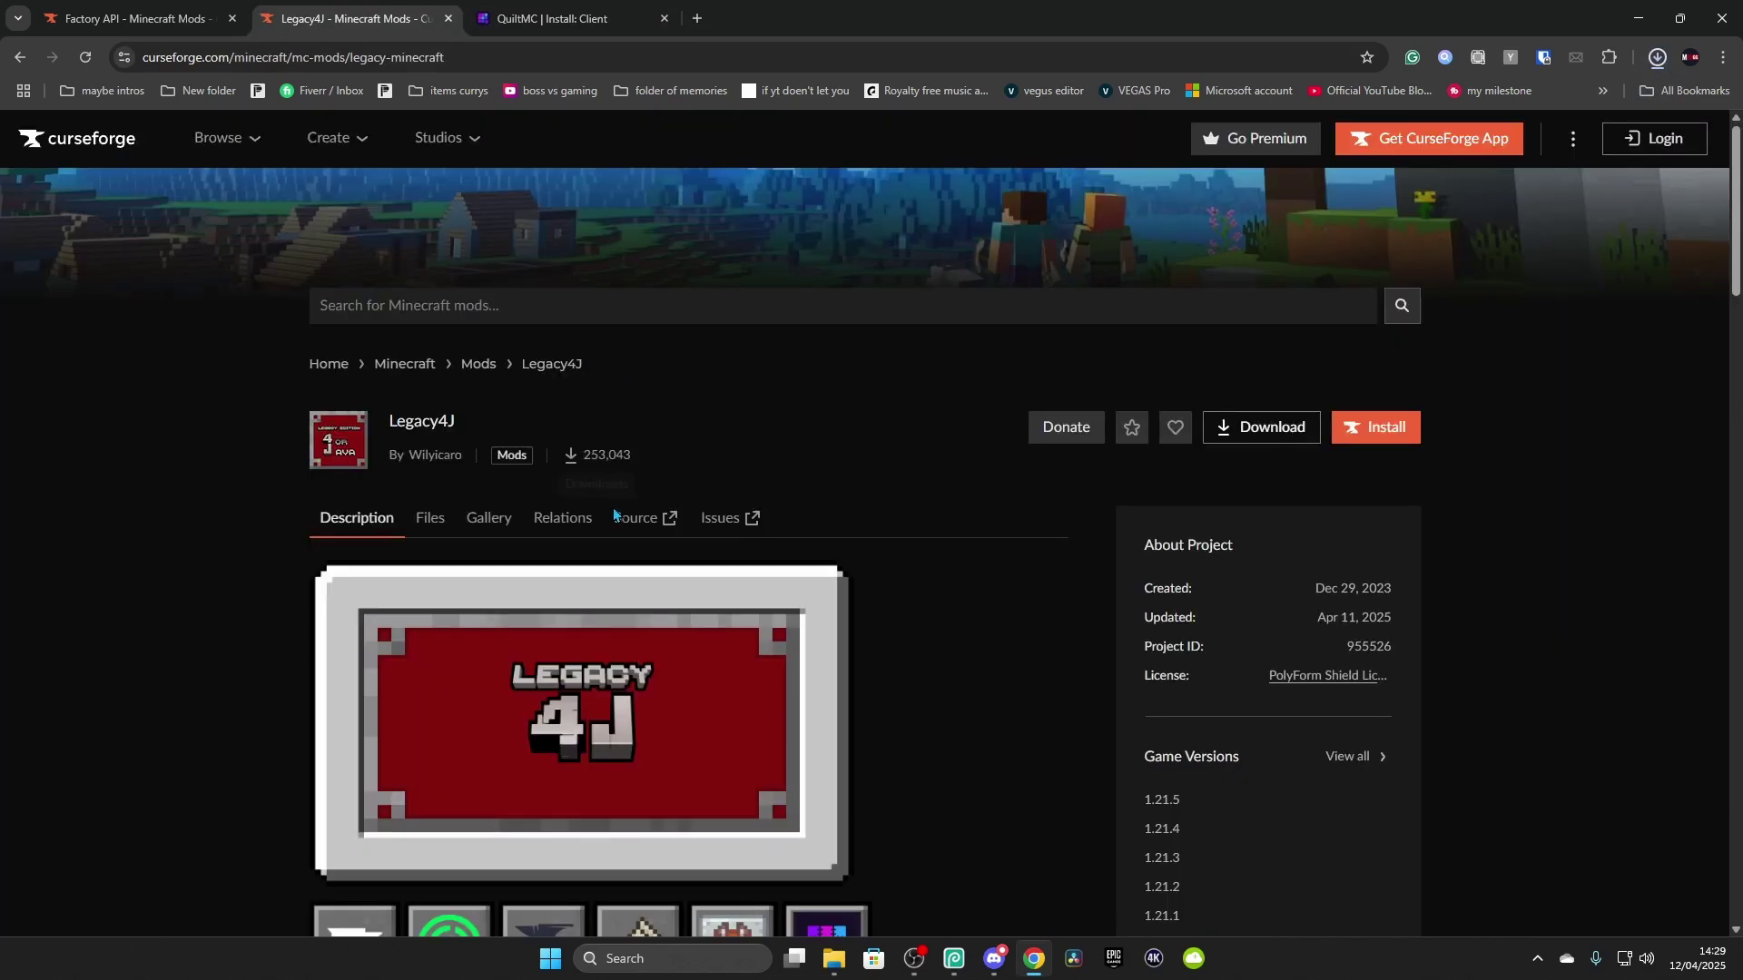
Step: Download the newest Minecraft 1.21.5 Quilt build of Legacy4J
left_click(428, 524)
left_click(445, 581)
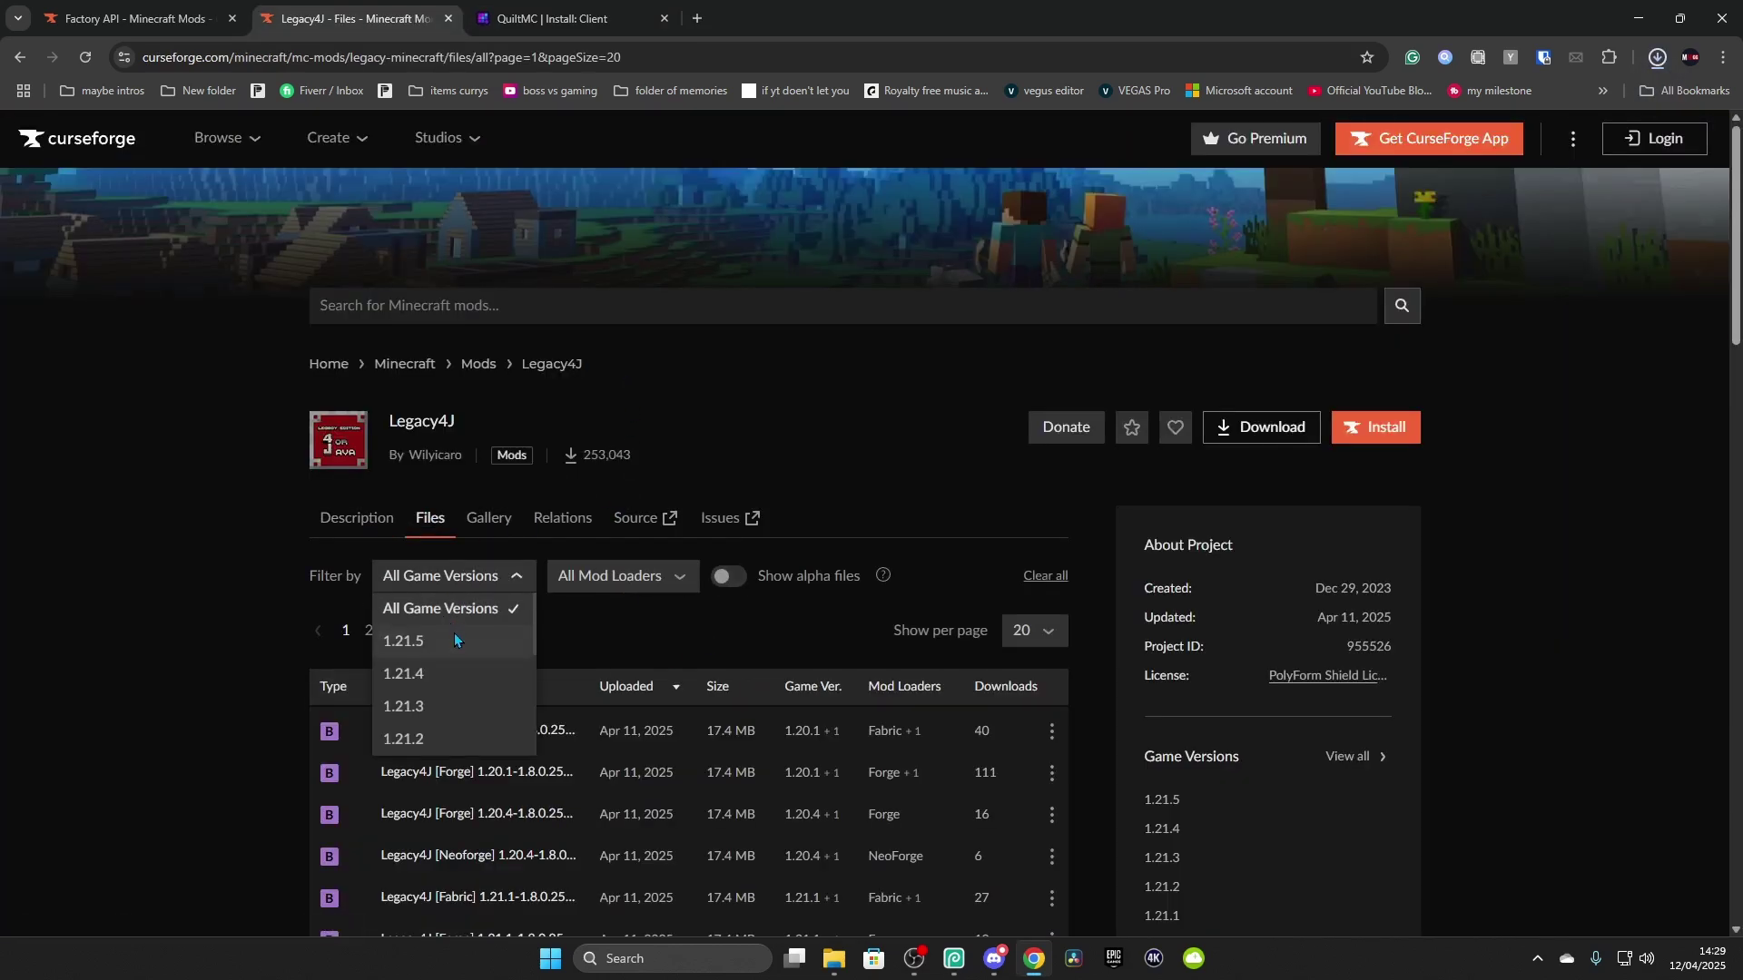
left_click(454, 638)
left_click(649, 572)
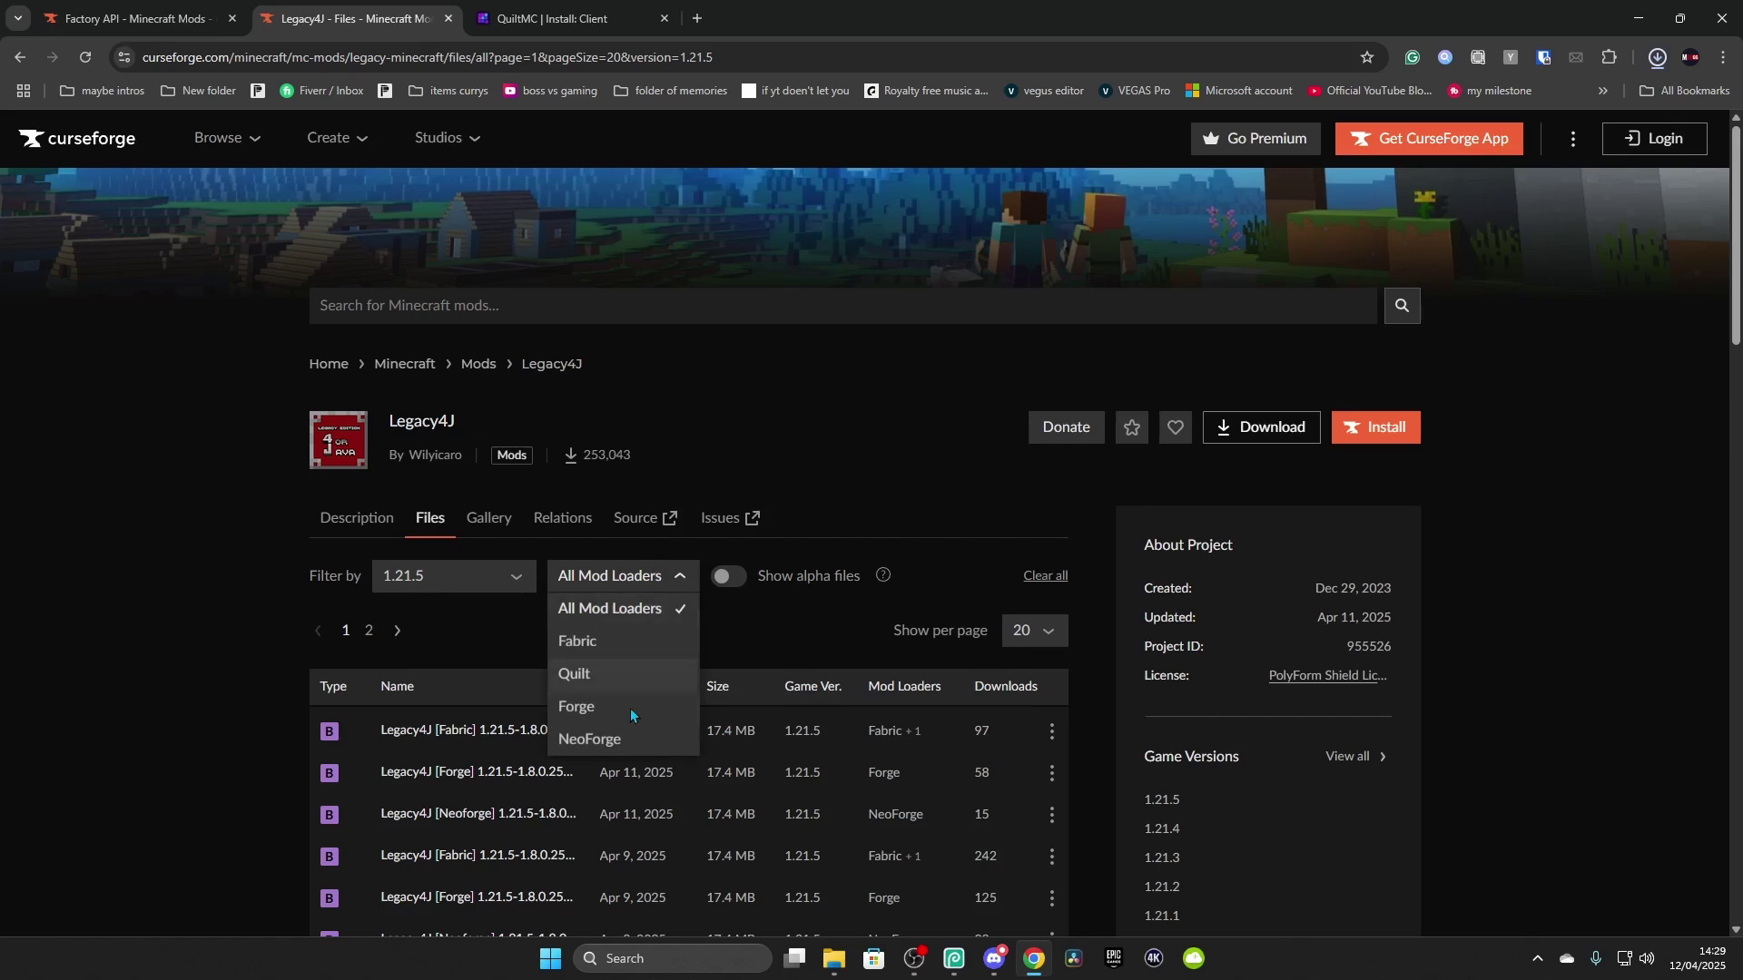
left_click(600, 671)
left_click(1051, 772)
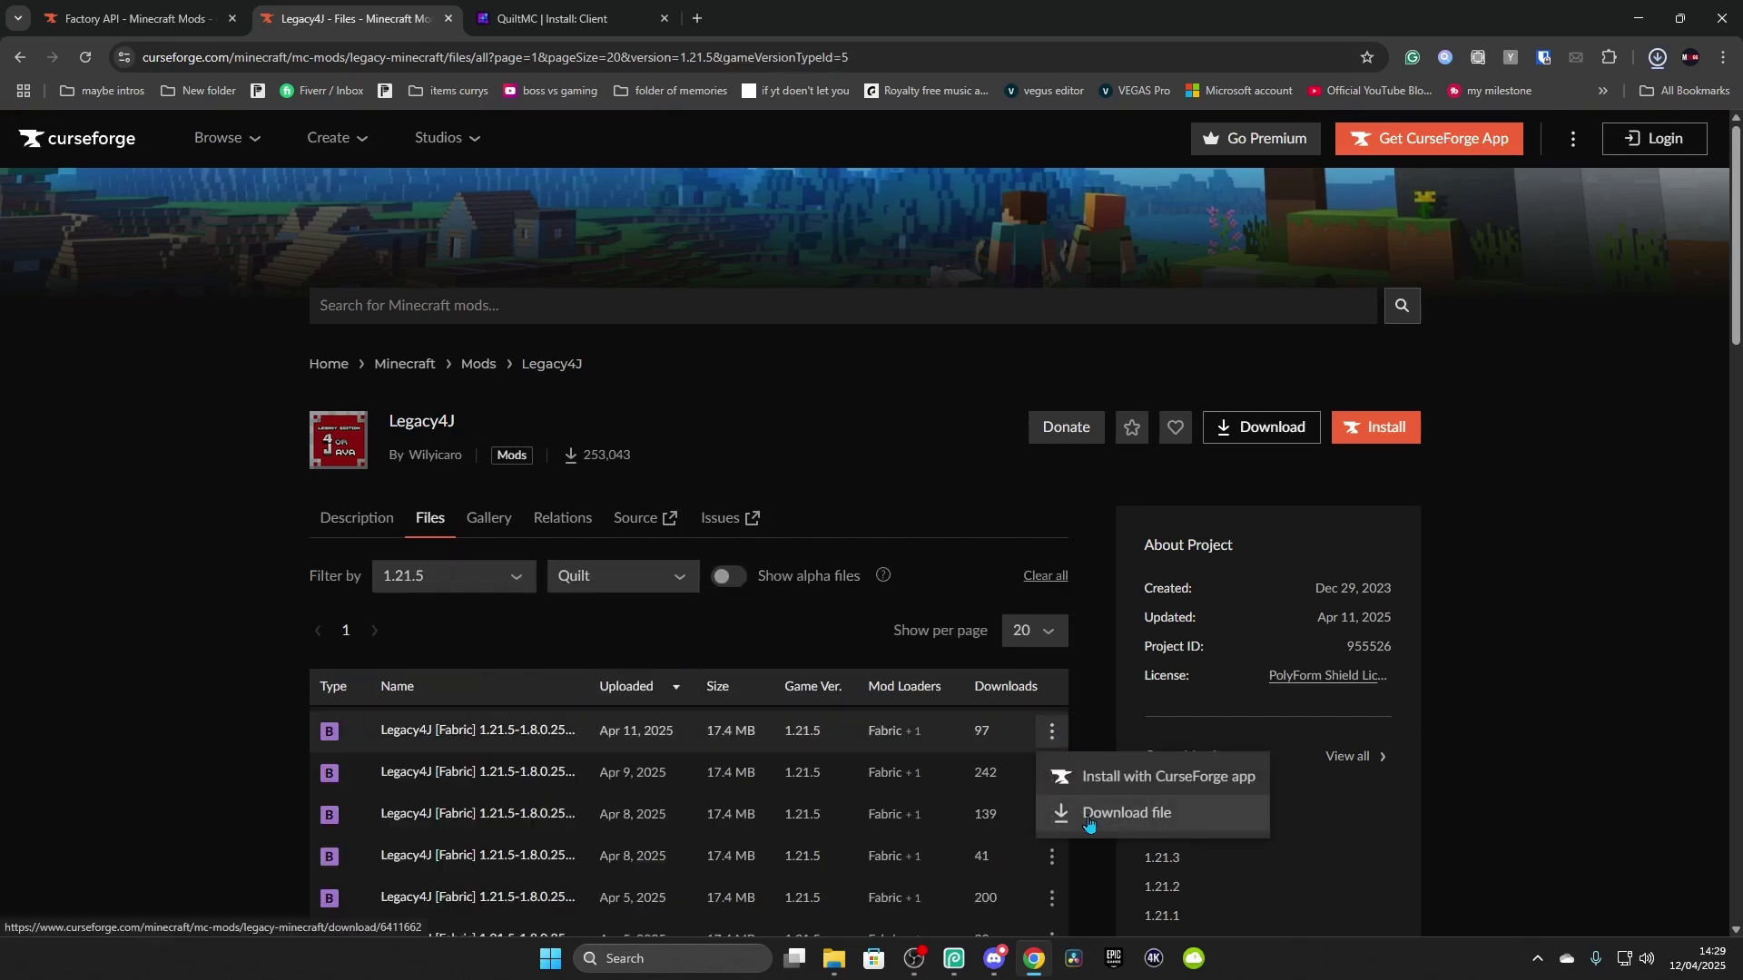
left_click(1116, 808)
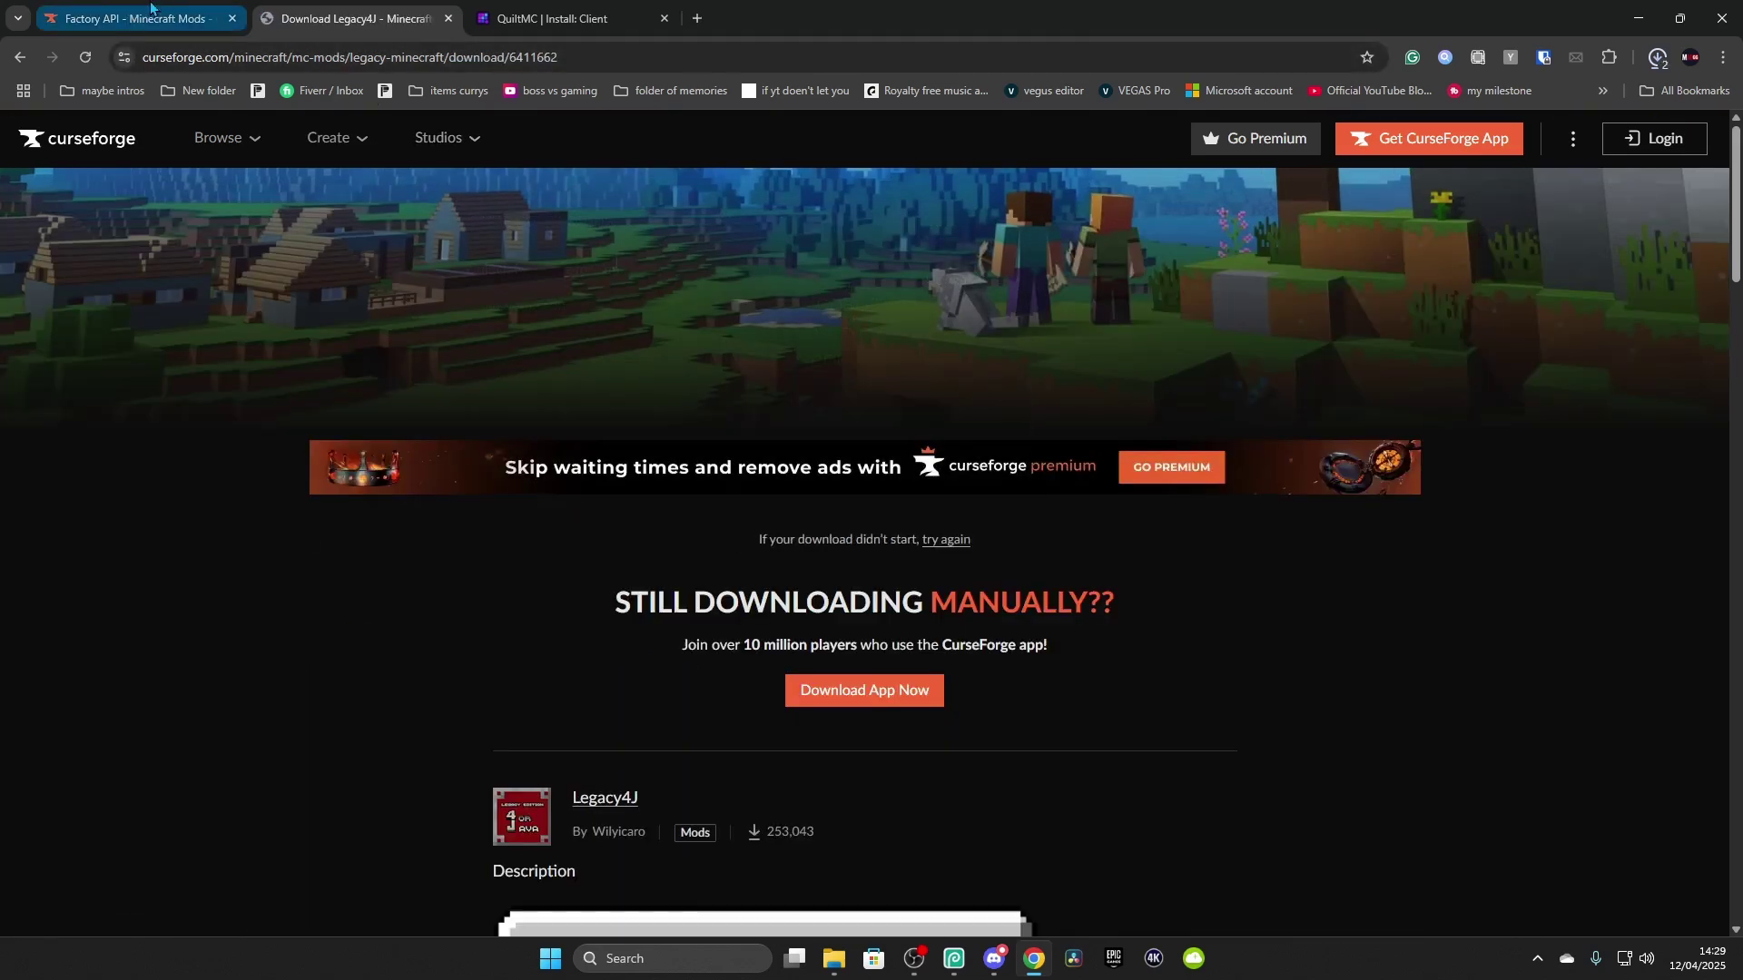
Step: Download the newest Minecraft 1.21.5 Quilt build of Factory API
left_click(136, 18)
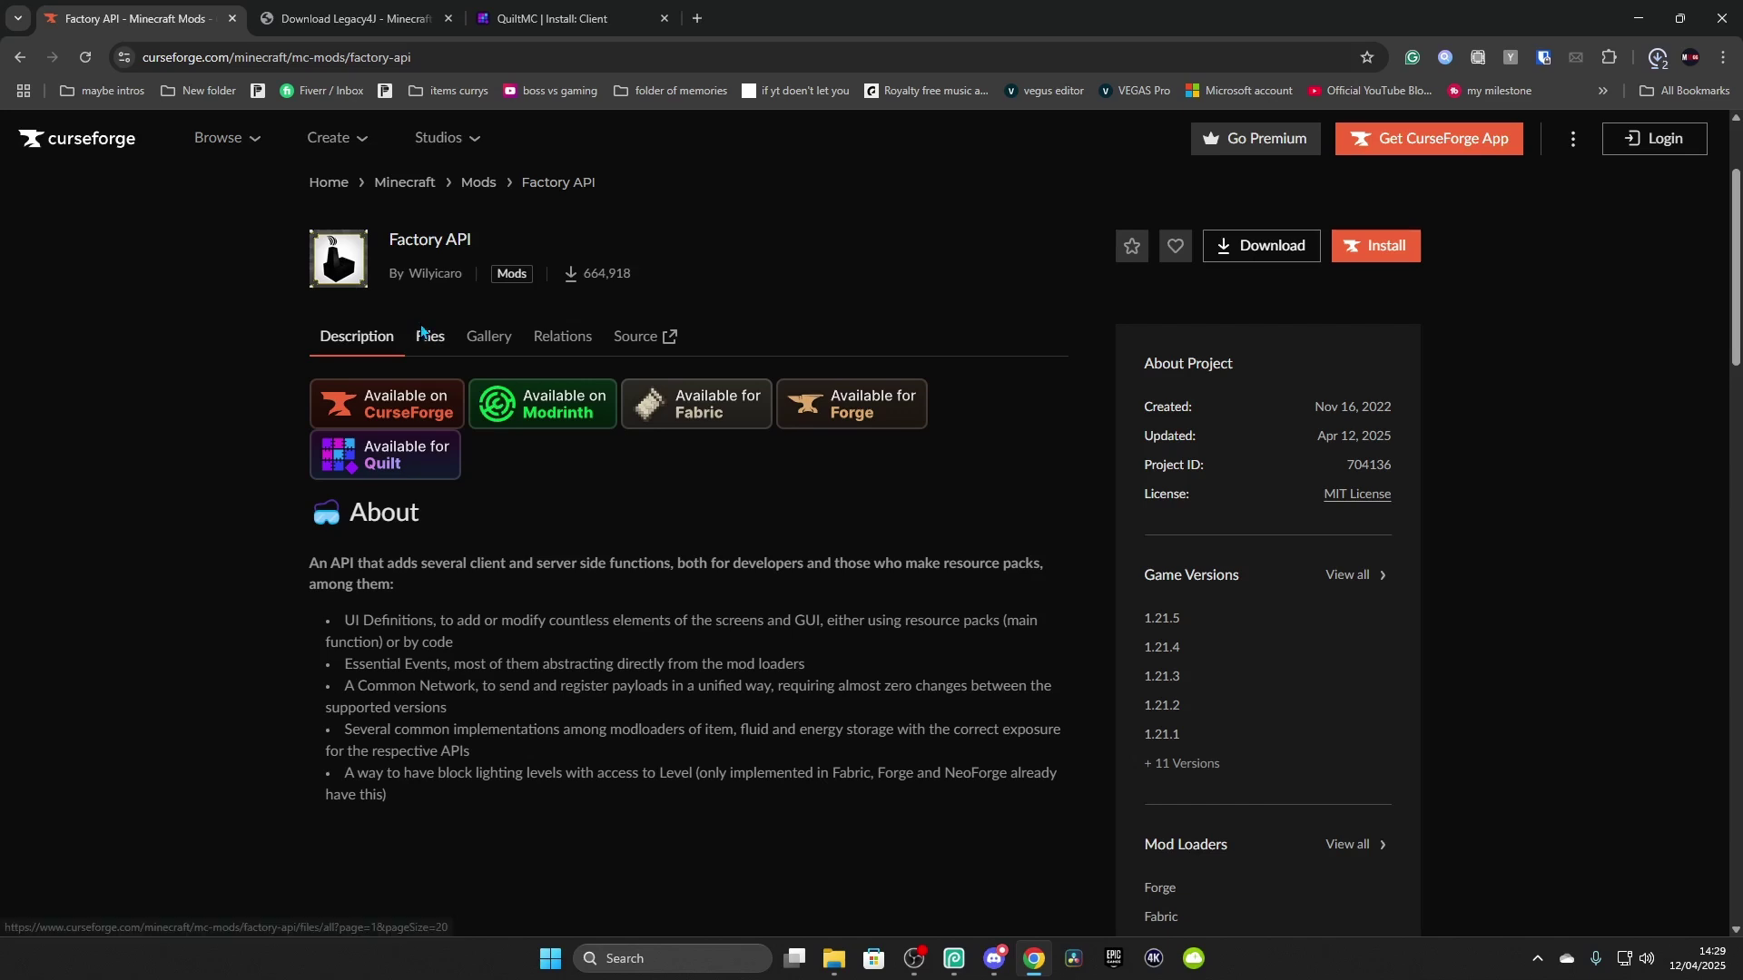
left_click(430, 338)
left_click(454, 575)
left_click(404, 634)
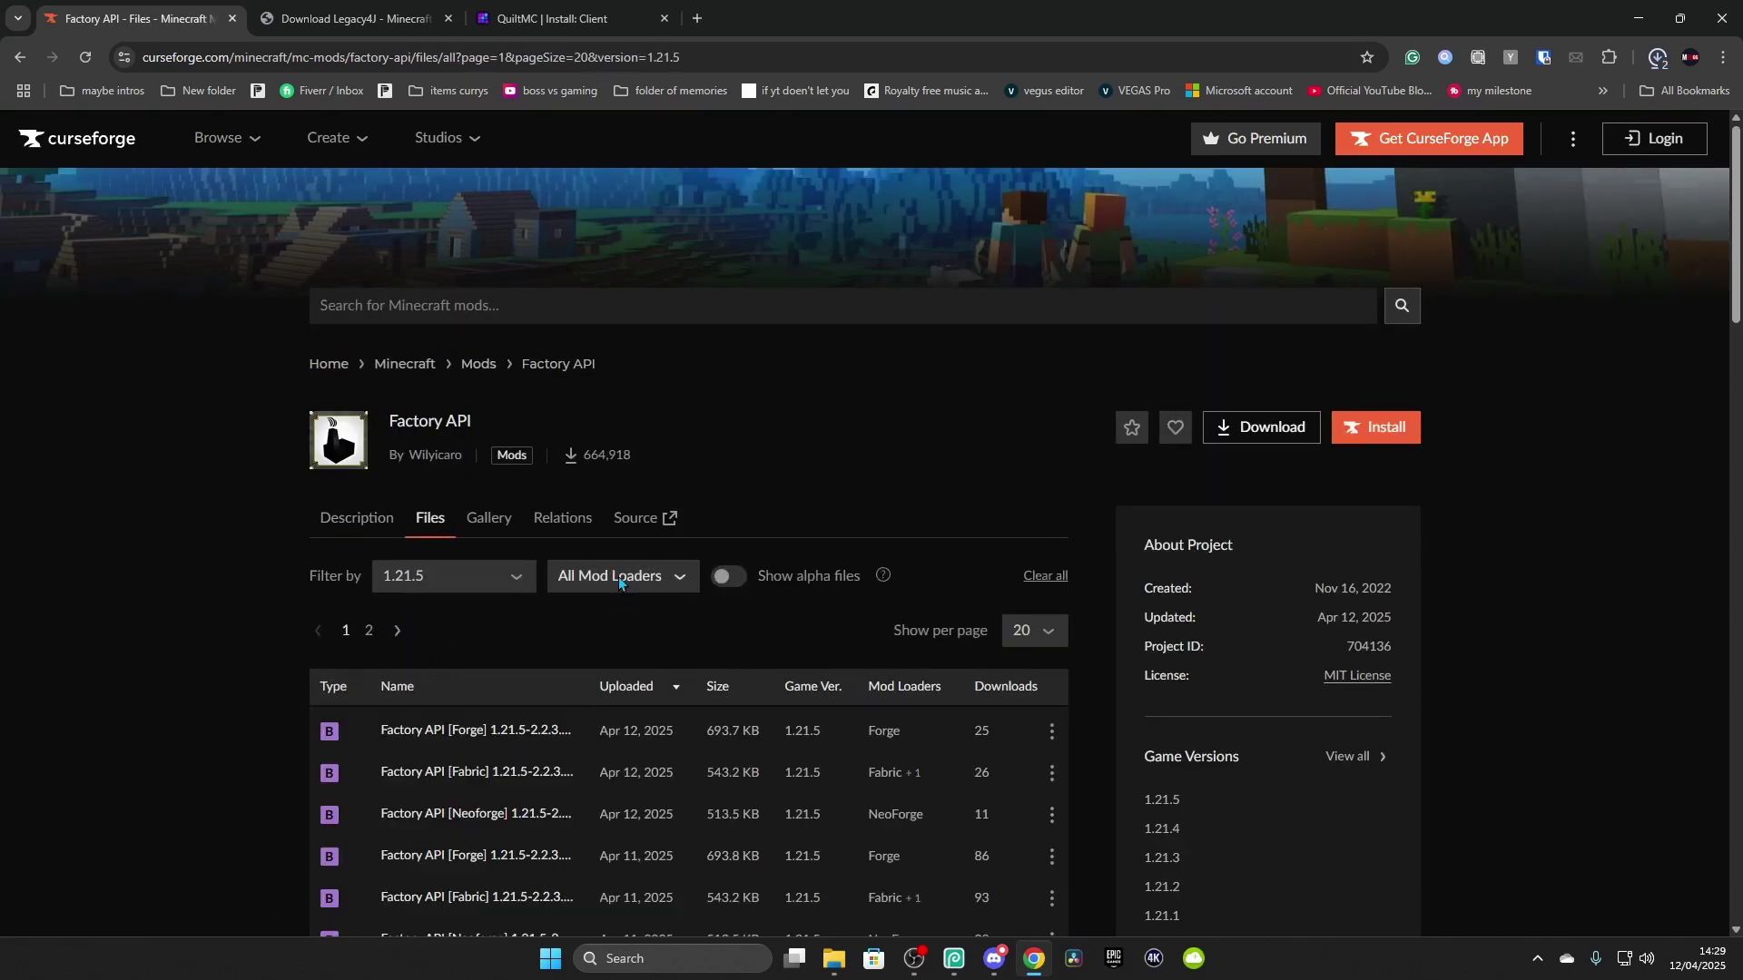
left_click(622, 575)
left_click(601, 671)
left_click(1051, 731)
left_click(1070, 812)
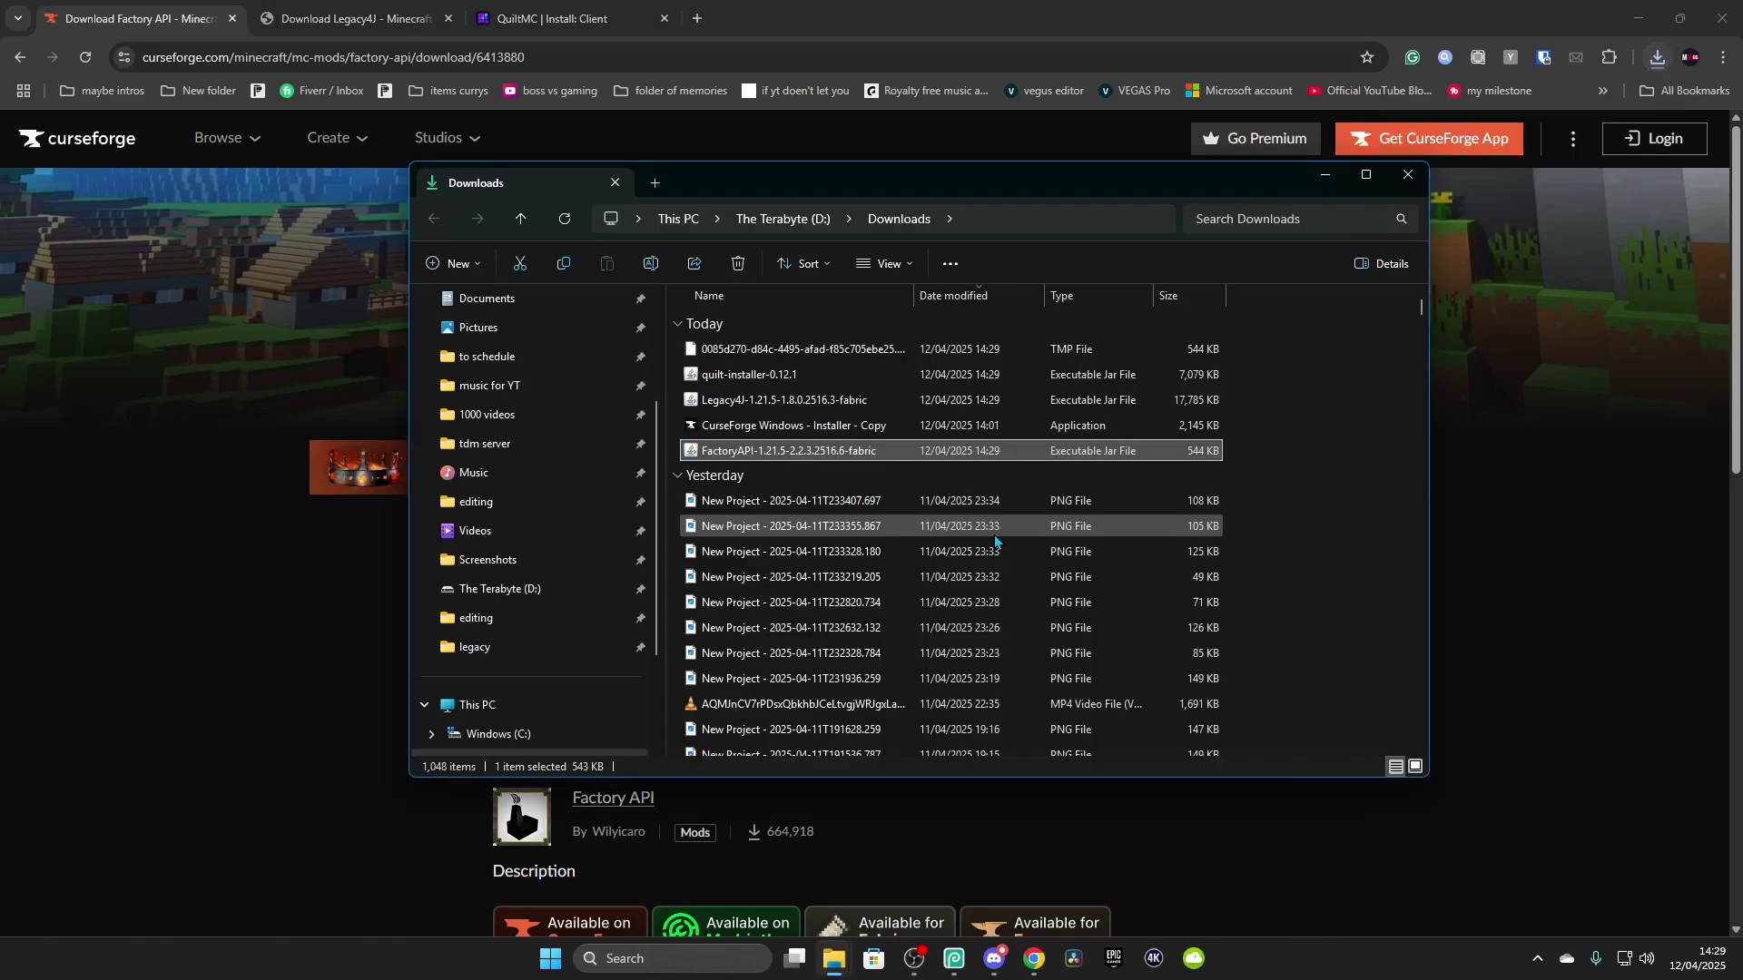
Step: Move the quilt-installer, Legacy4J and FactoryAPI jars into the legacy folder and run quilt-installer-0.12.1
left_click(1609, 195)
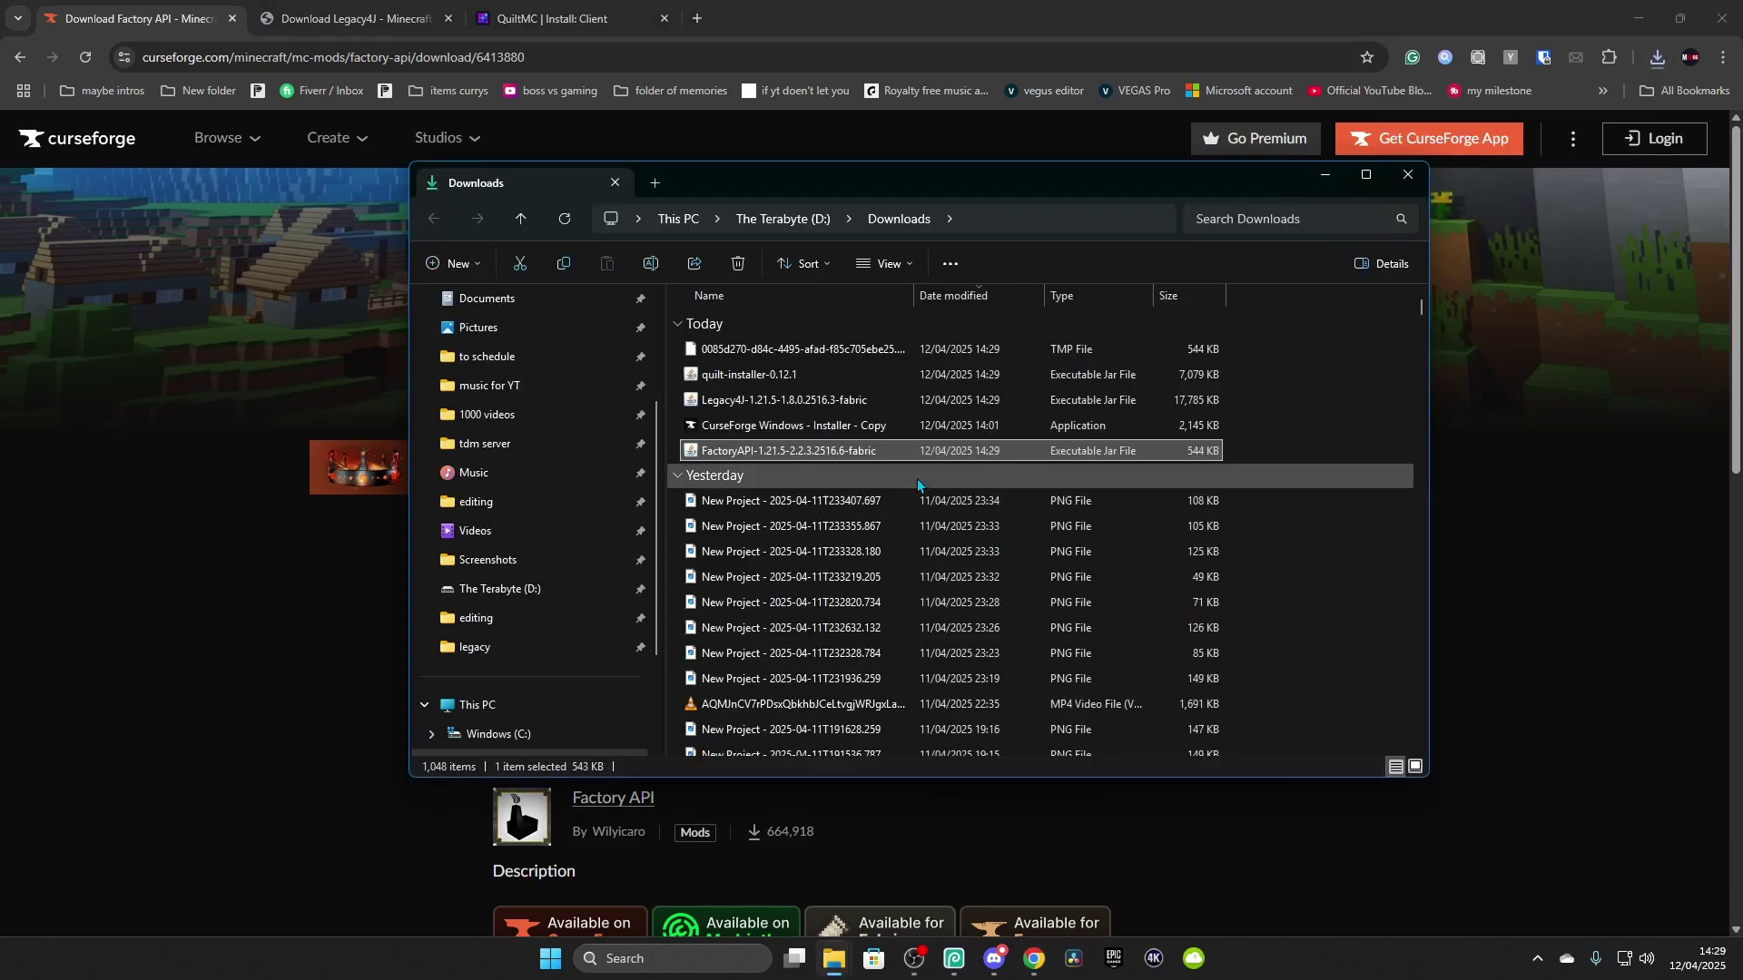
left_click(804, 394, "ctrl")
left_click(798, 373, "ctrl")
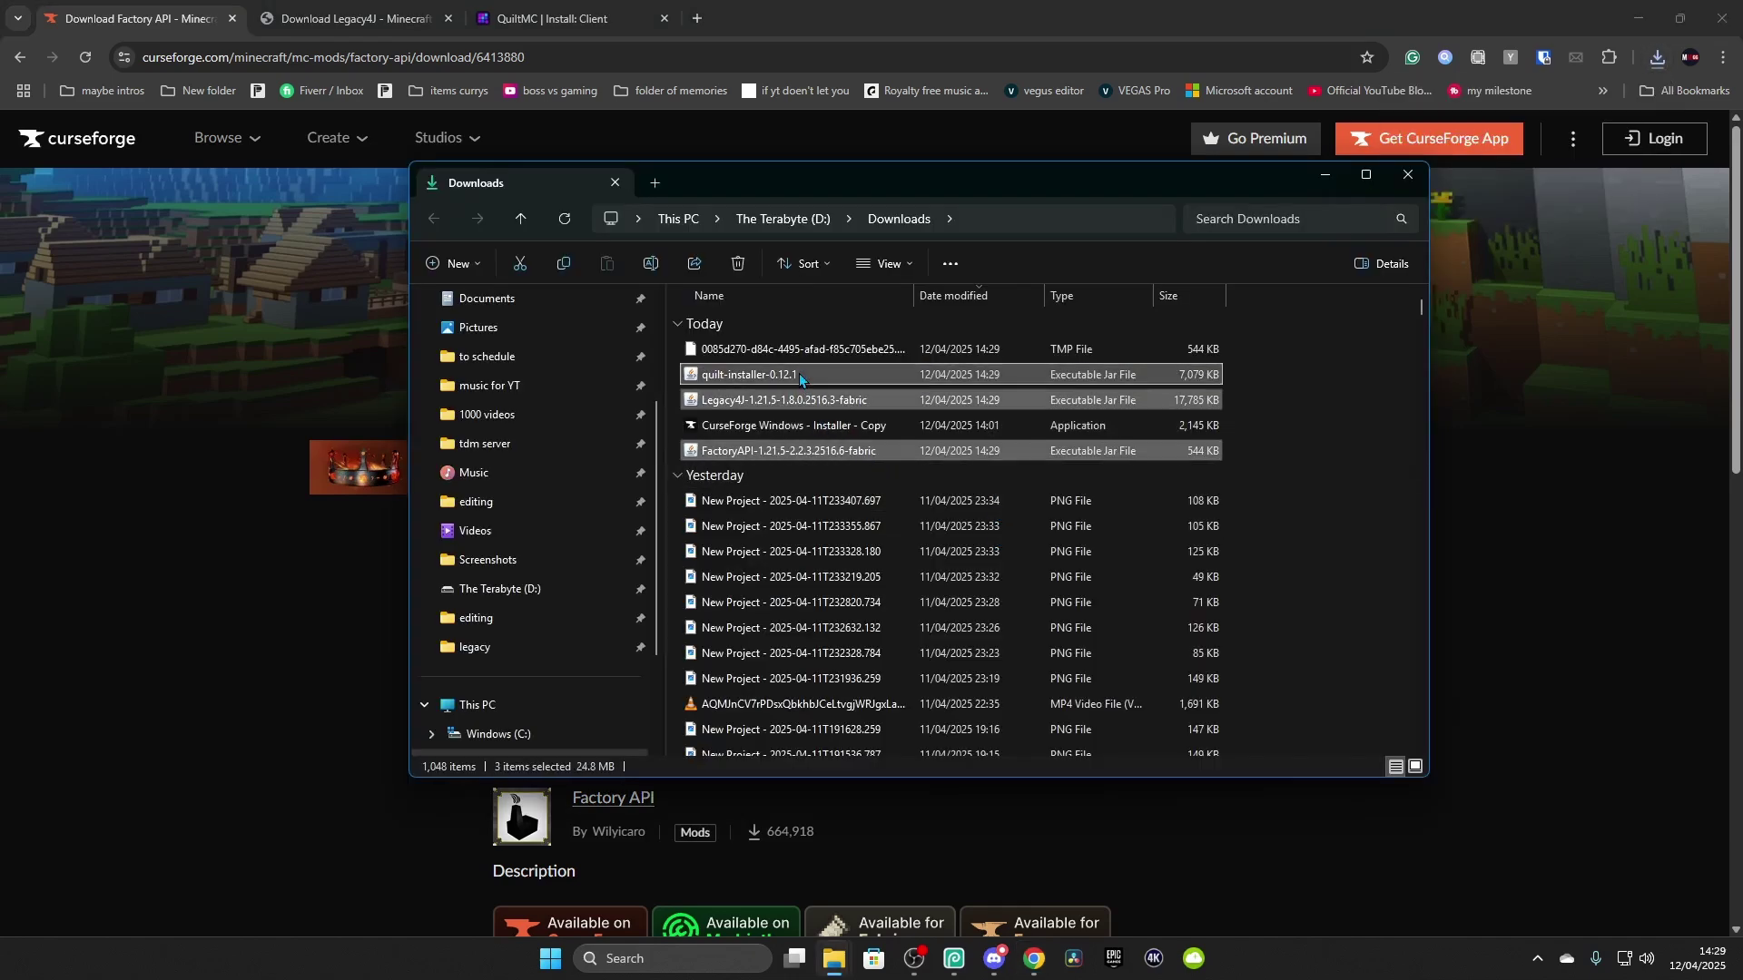
key("ctrl+x")
mouse_move(834, 958)
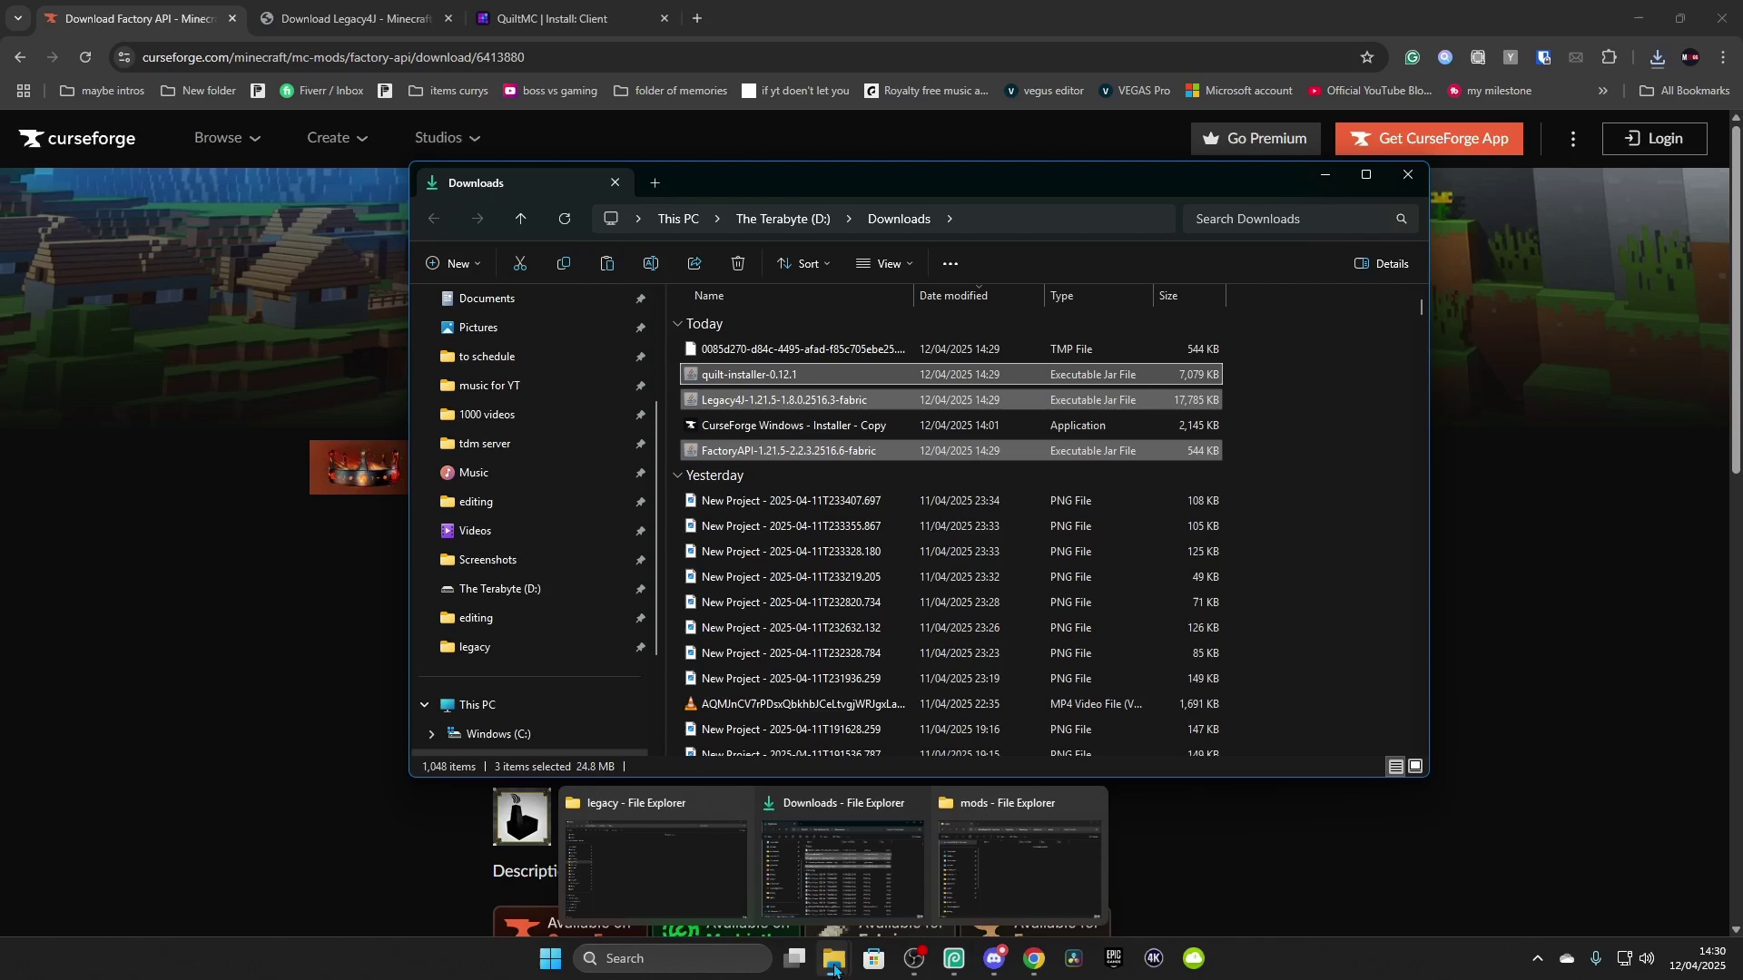
left_click(638, 863)
key("ctrl+v")
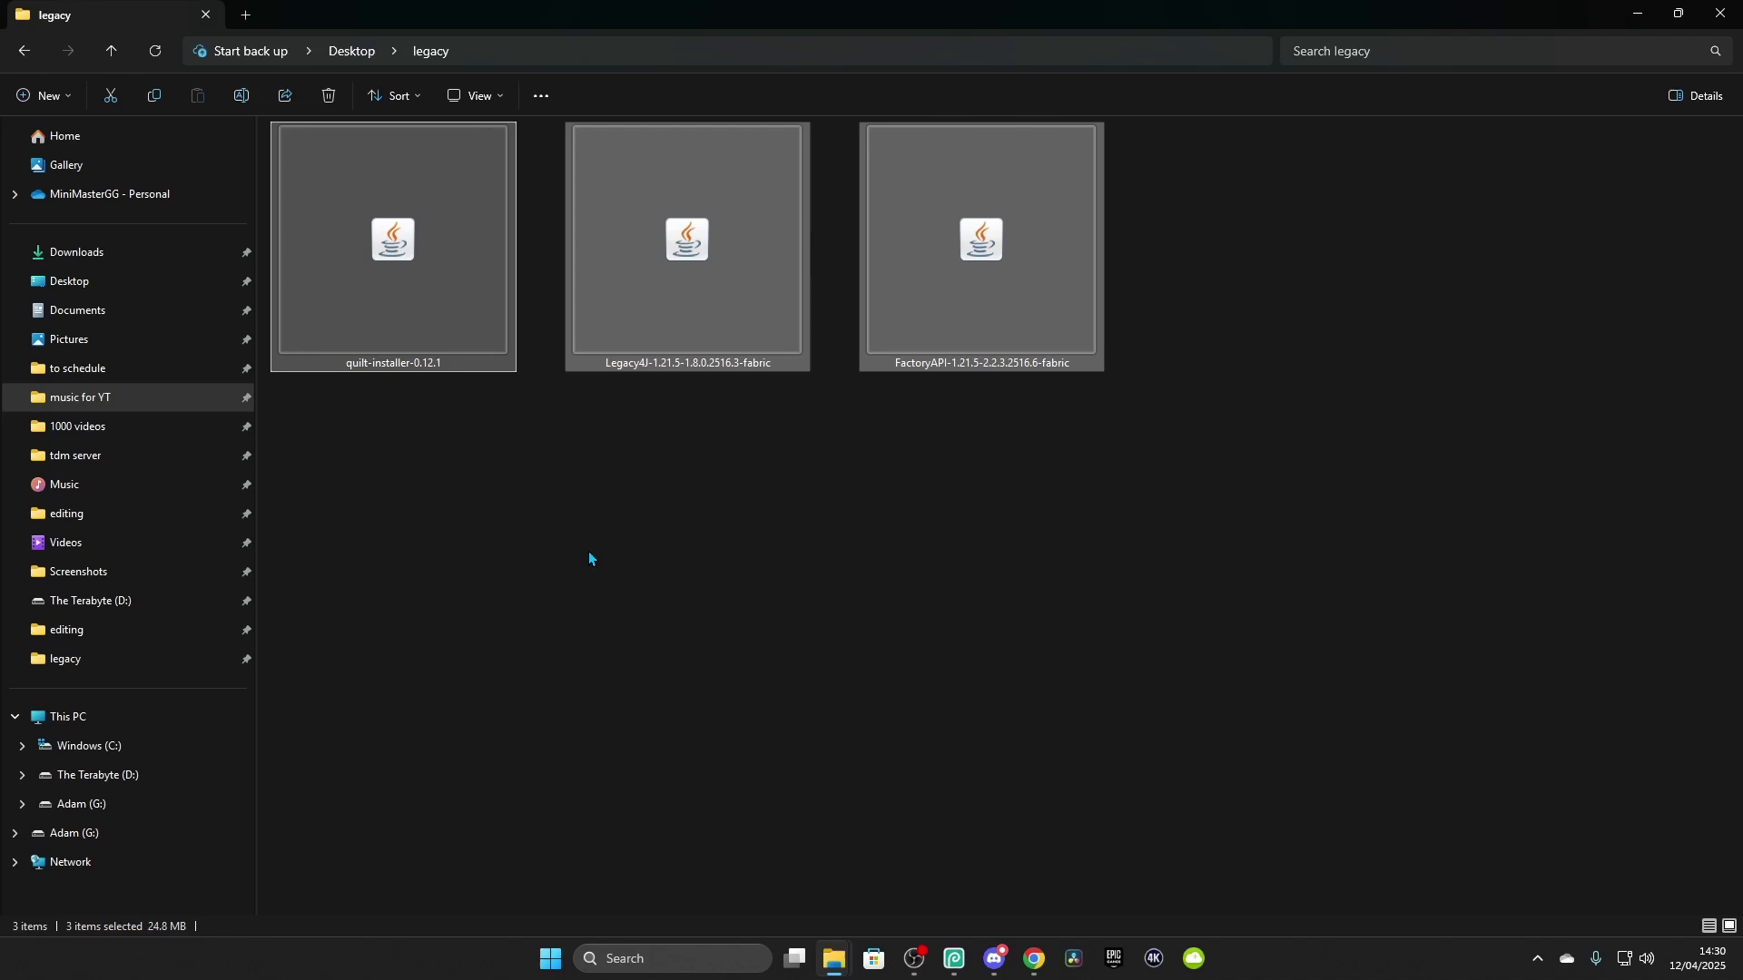
double_click(390, 354)
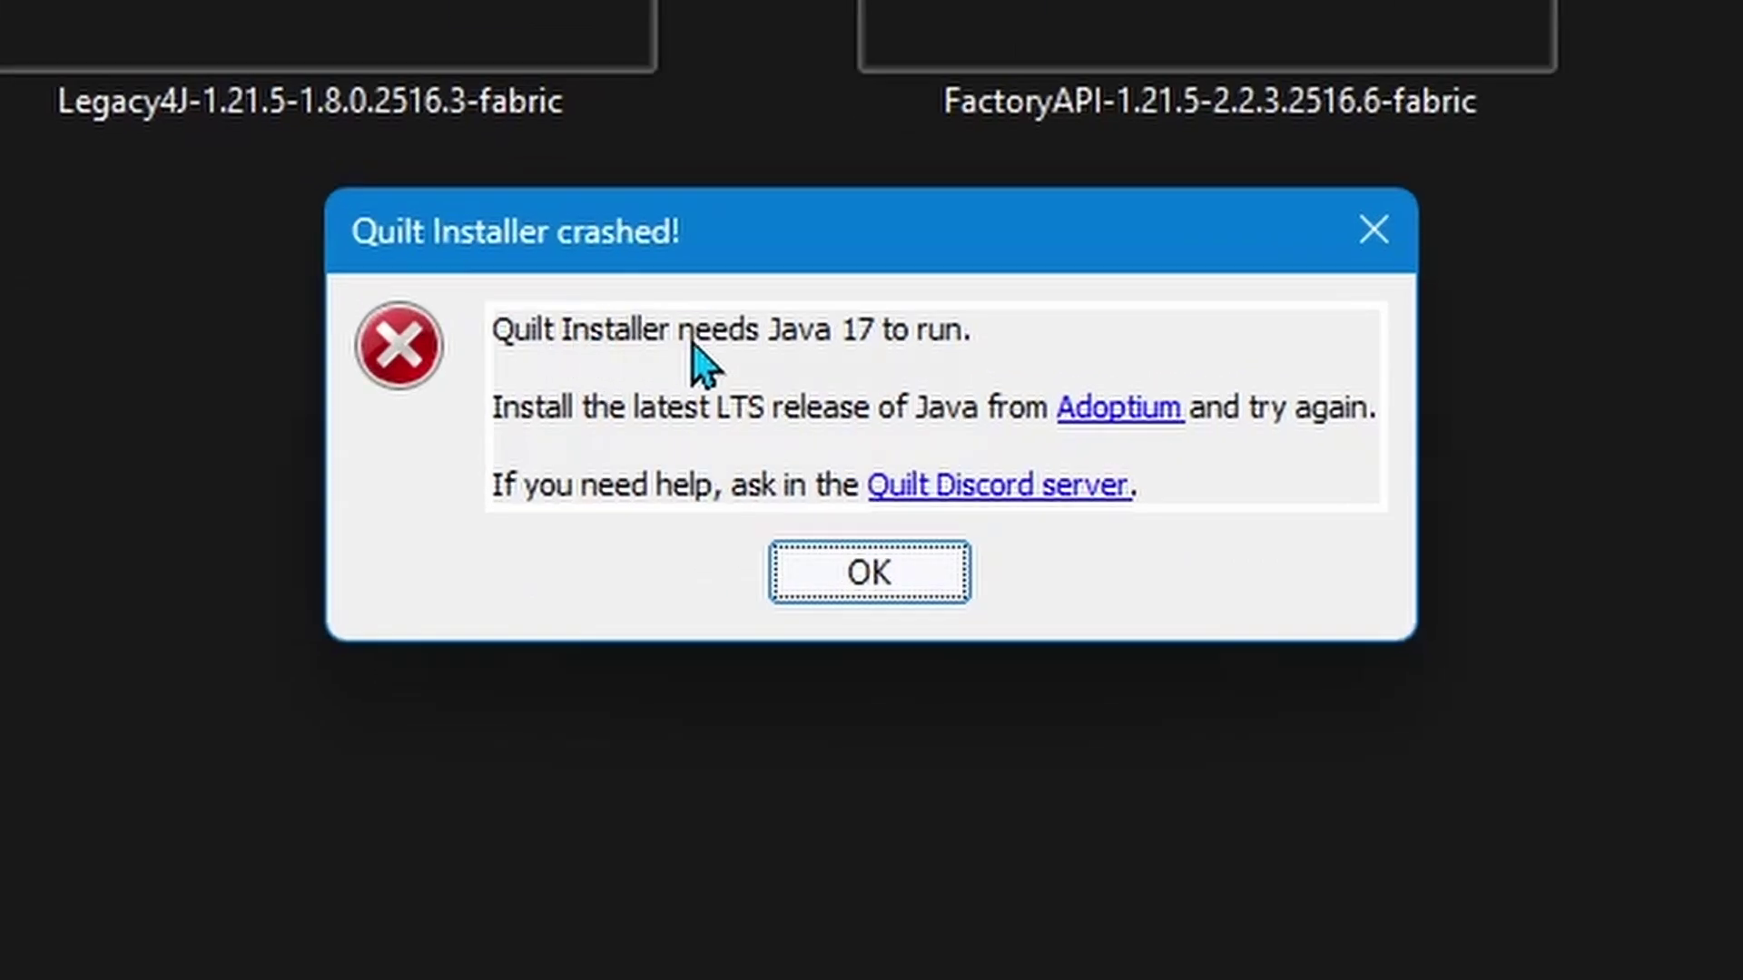
Step: Download the Temurin JDK 21 LTS Windows x64 .msi from Adoptium and close the Thank You tab
left_click(1109, 427)
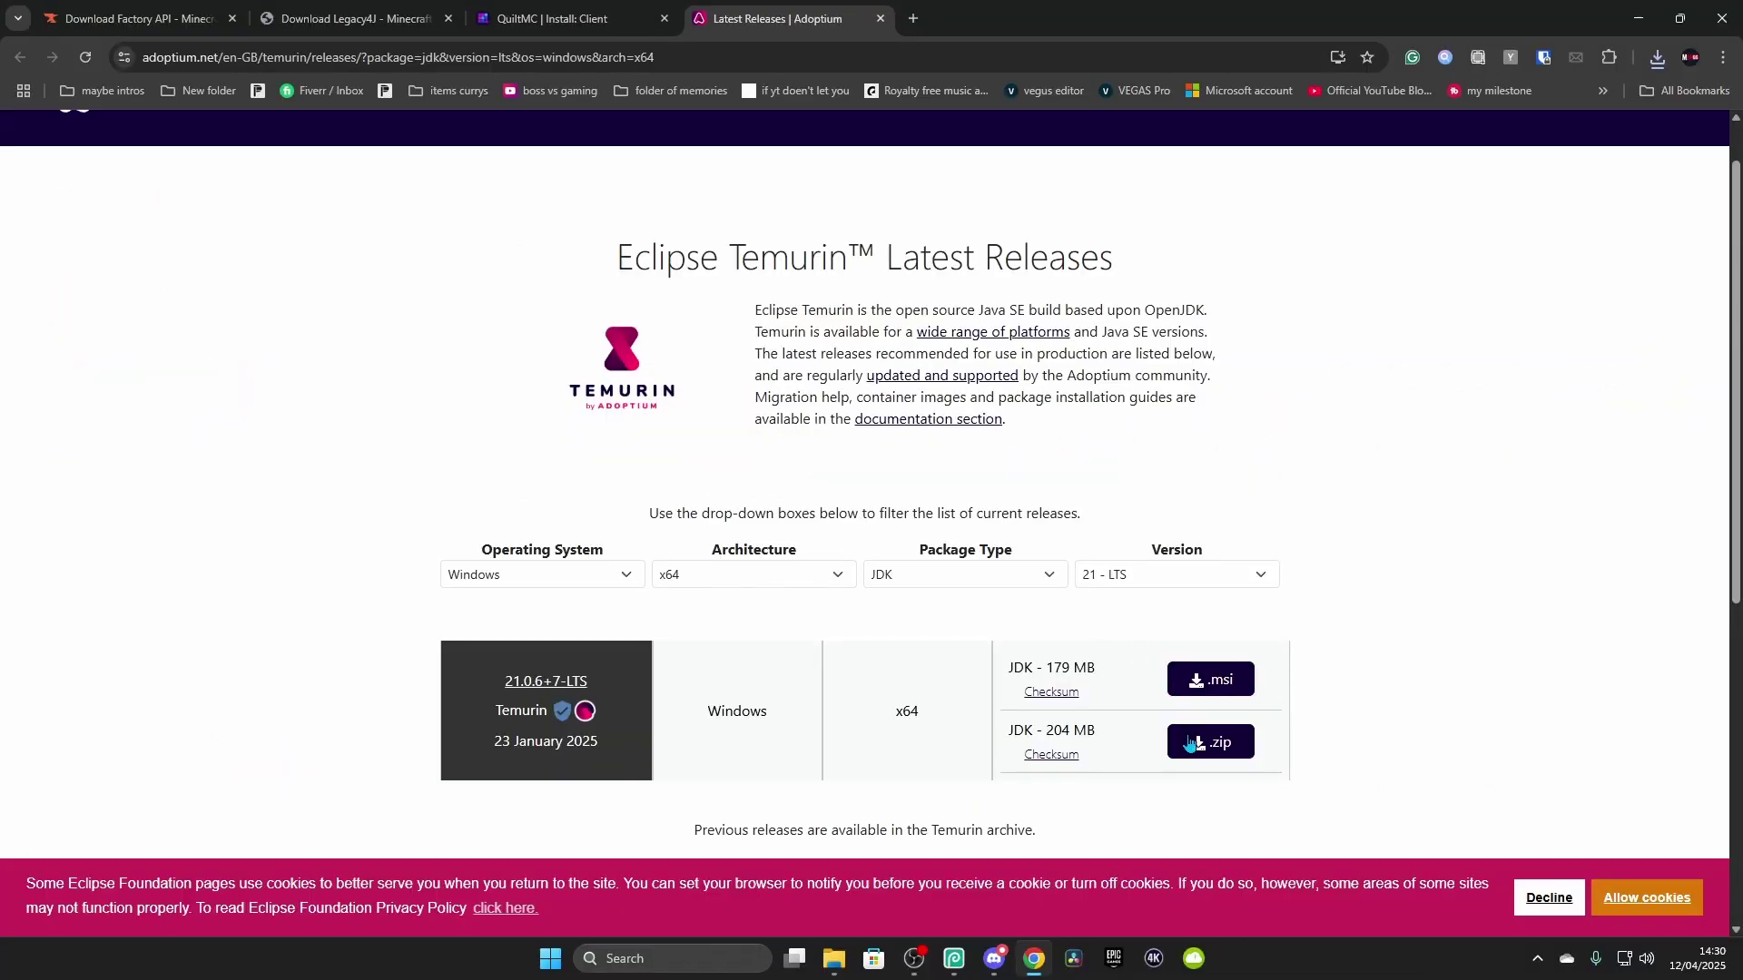
left_click(1205, 686)
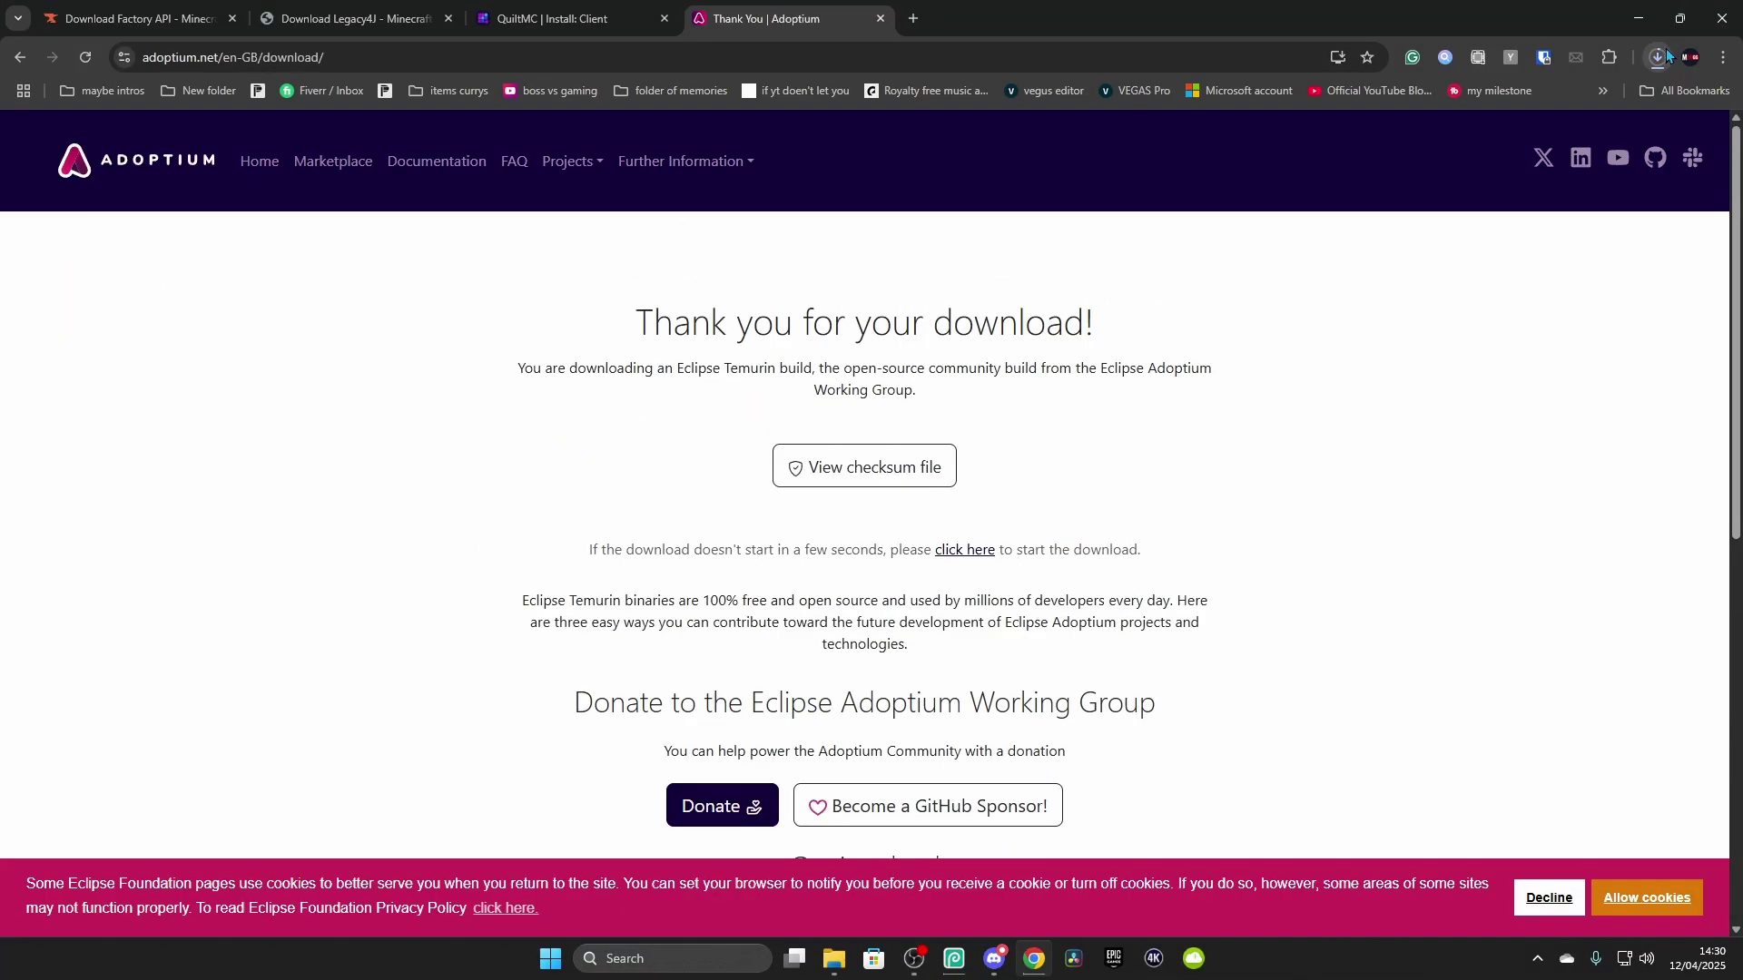
left_click(1661, 56)
left_click(1206, 331)
key("ctrl+w")
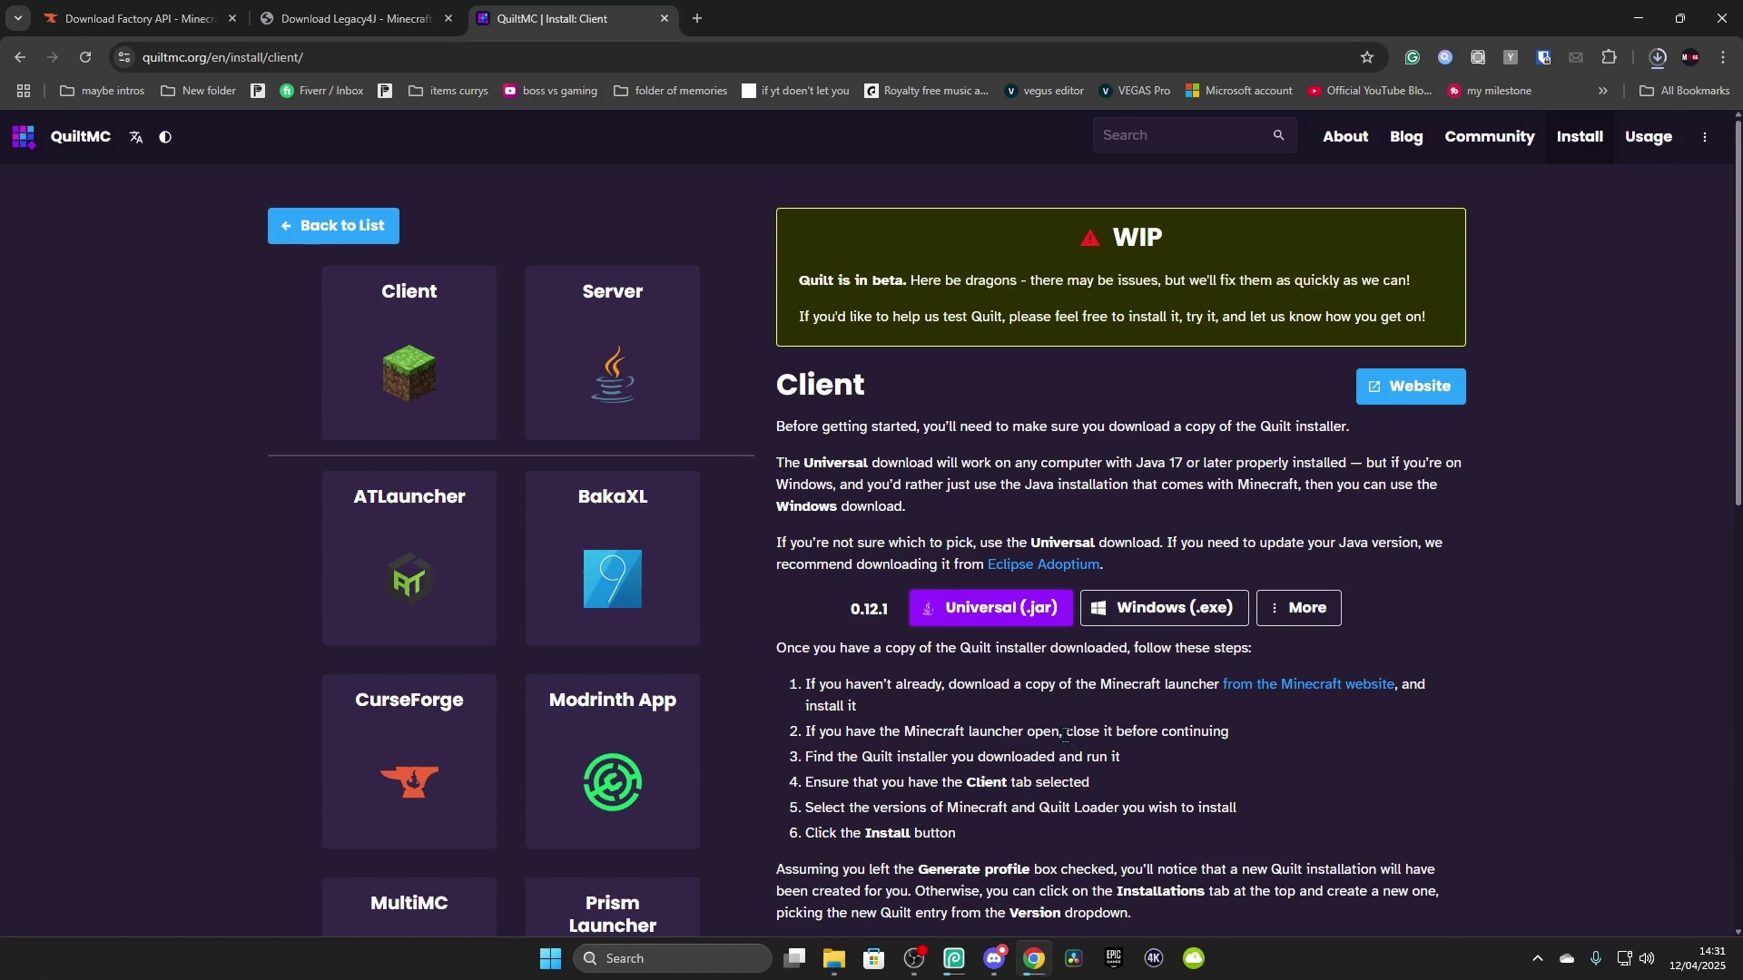
Step: Bring up the legacy folder window, then clear it away to reveal the JDK installer on the desktop
mouse_move(833, 958)
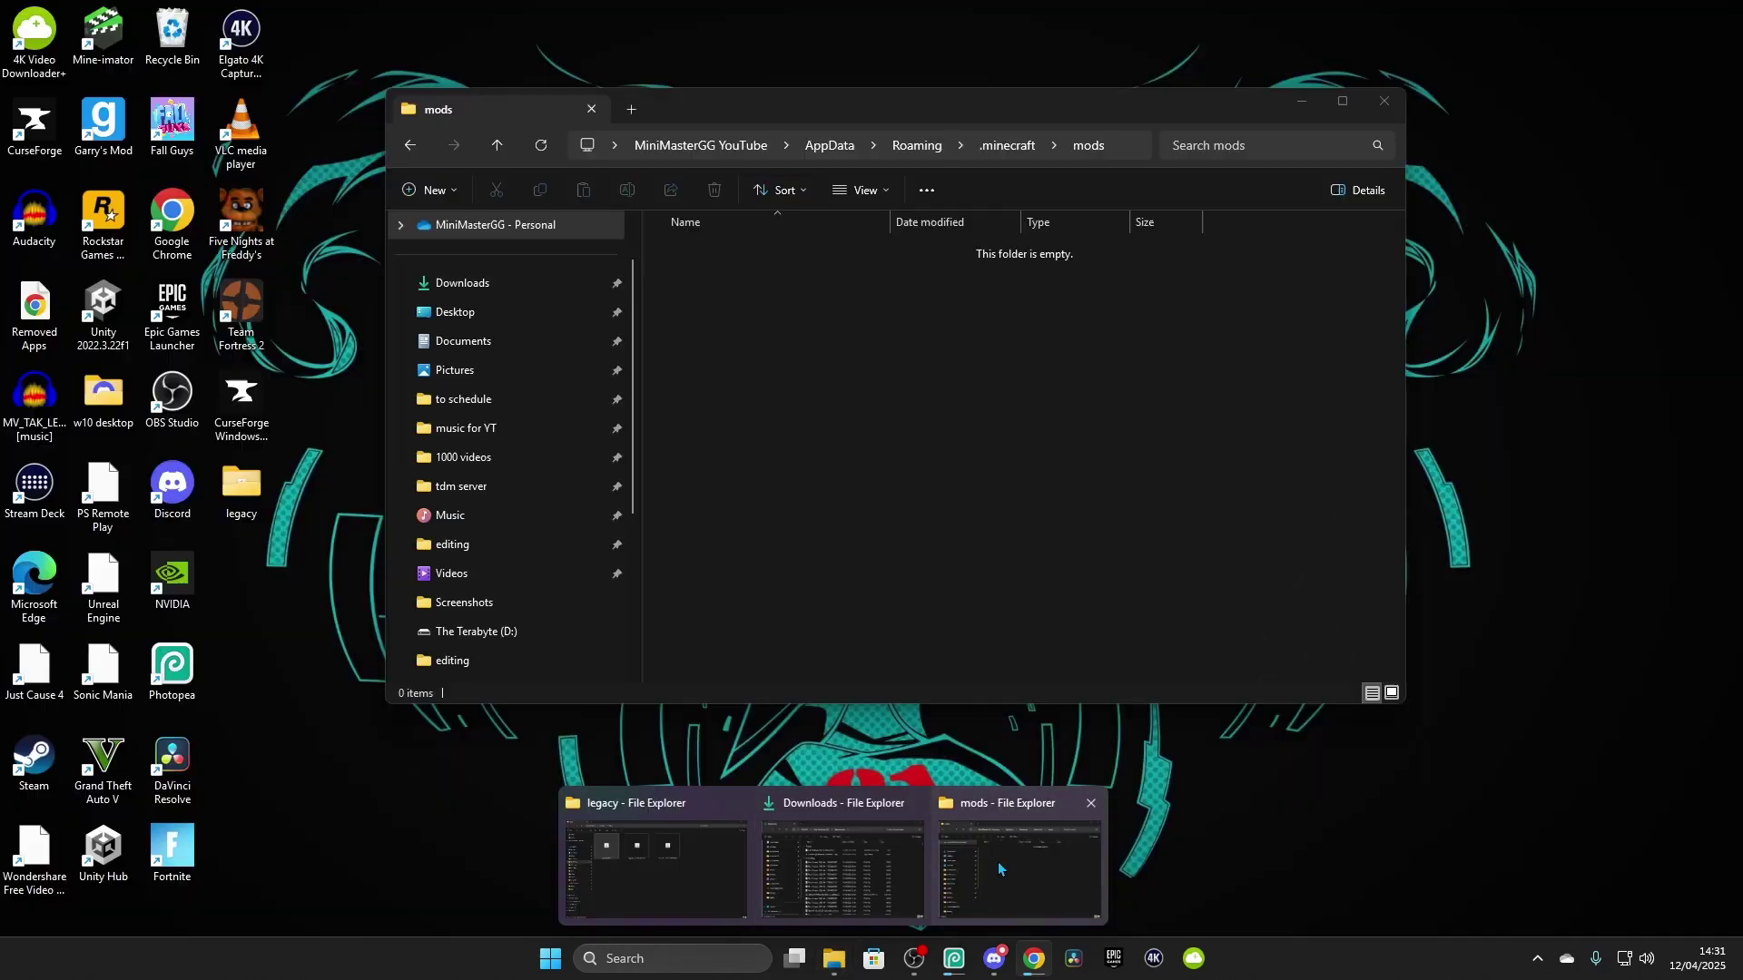
mouse_move(820, 878)
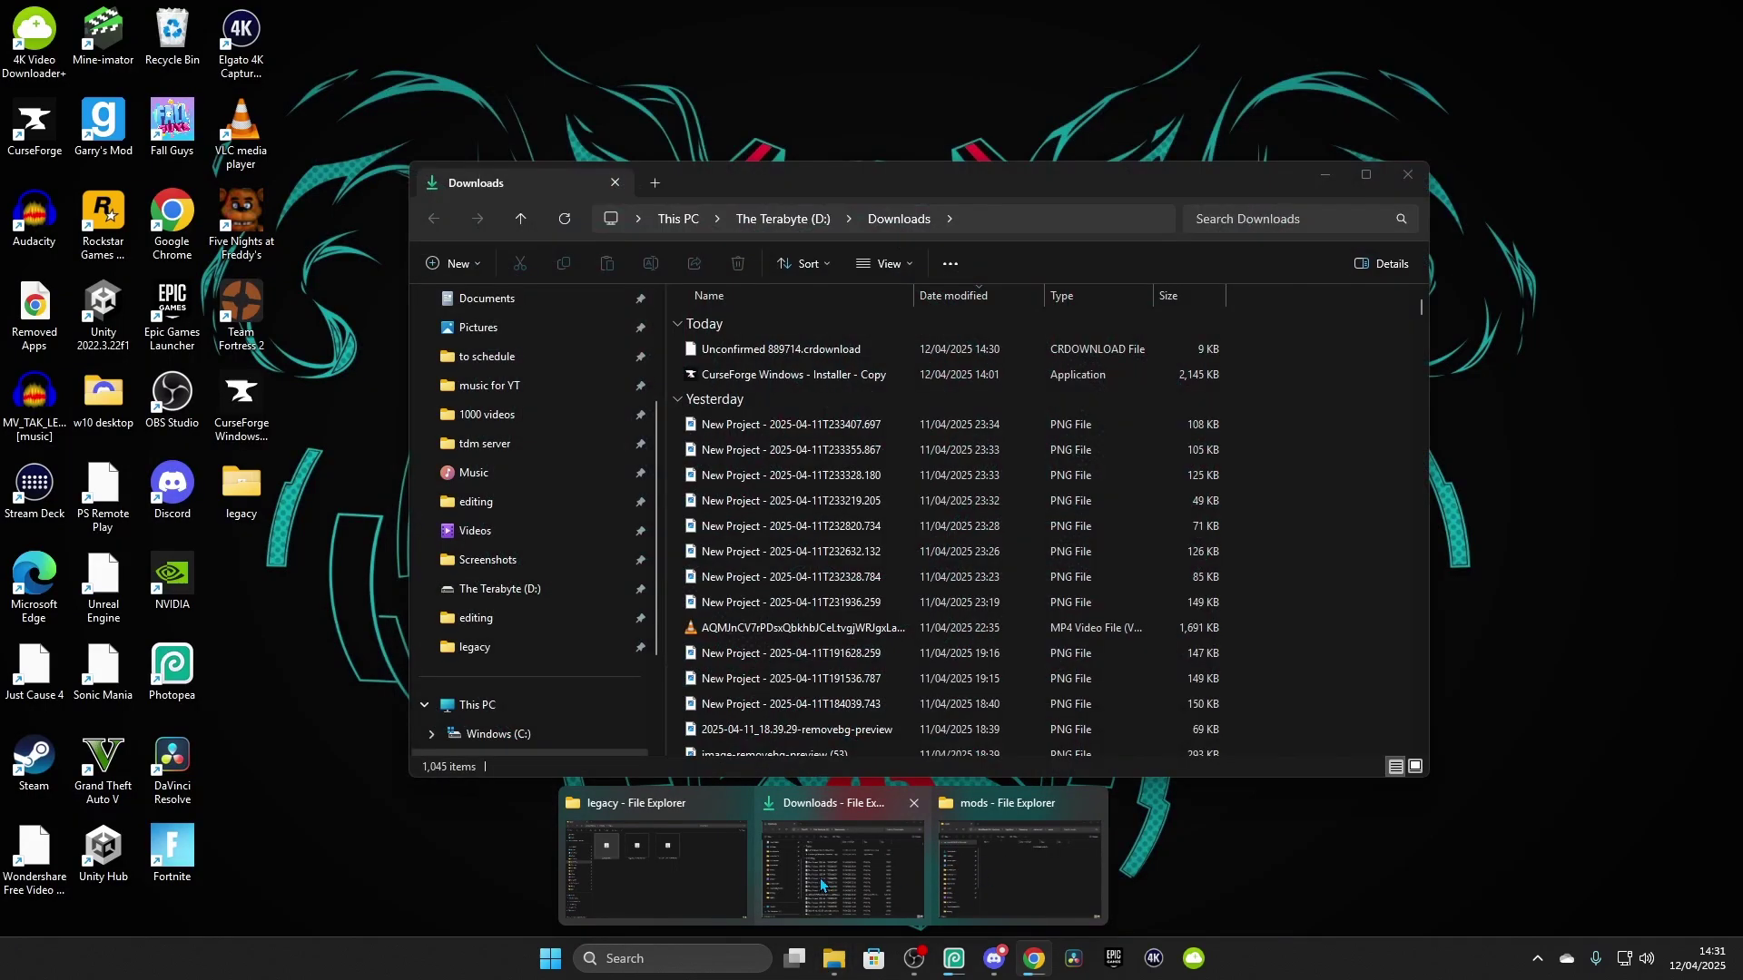
left_click(639, 884)
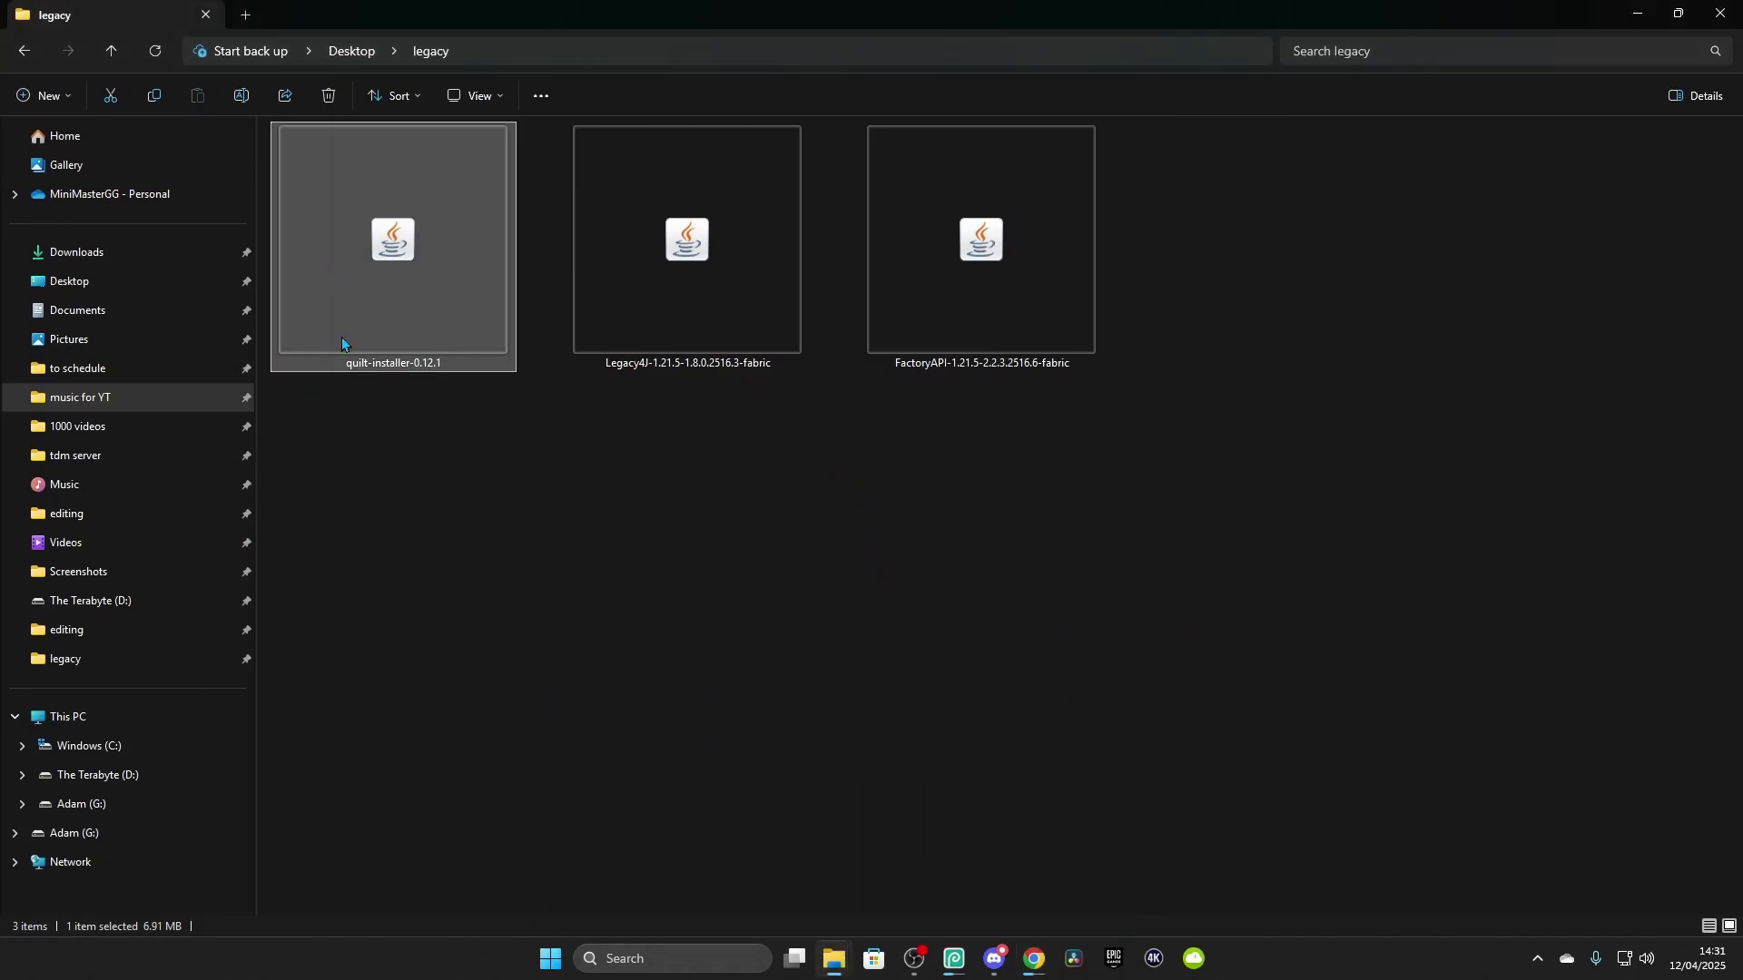
mouse_move(469, 314)
left_mouse_down()
mouse_move(1738, 976)
mouse_move(222, 486)
mouse_move(254, 654)
mouse_move(286, 640)
left_mouse_up()
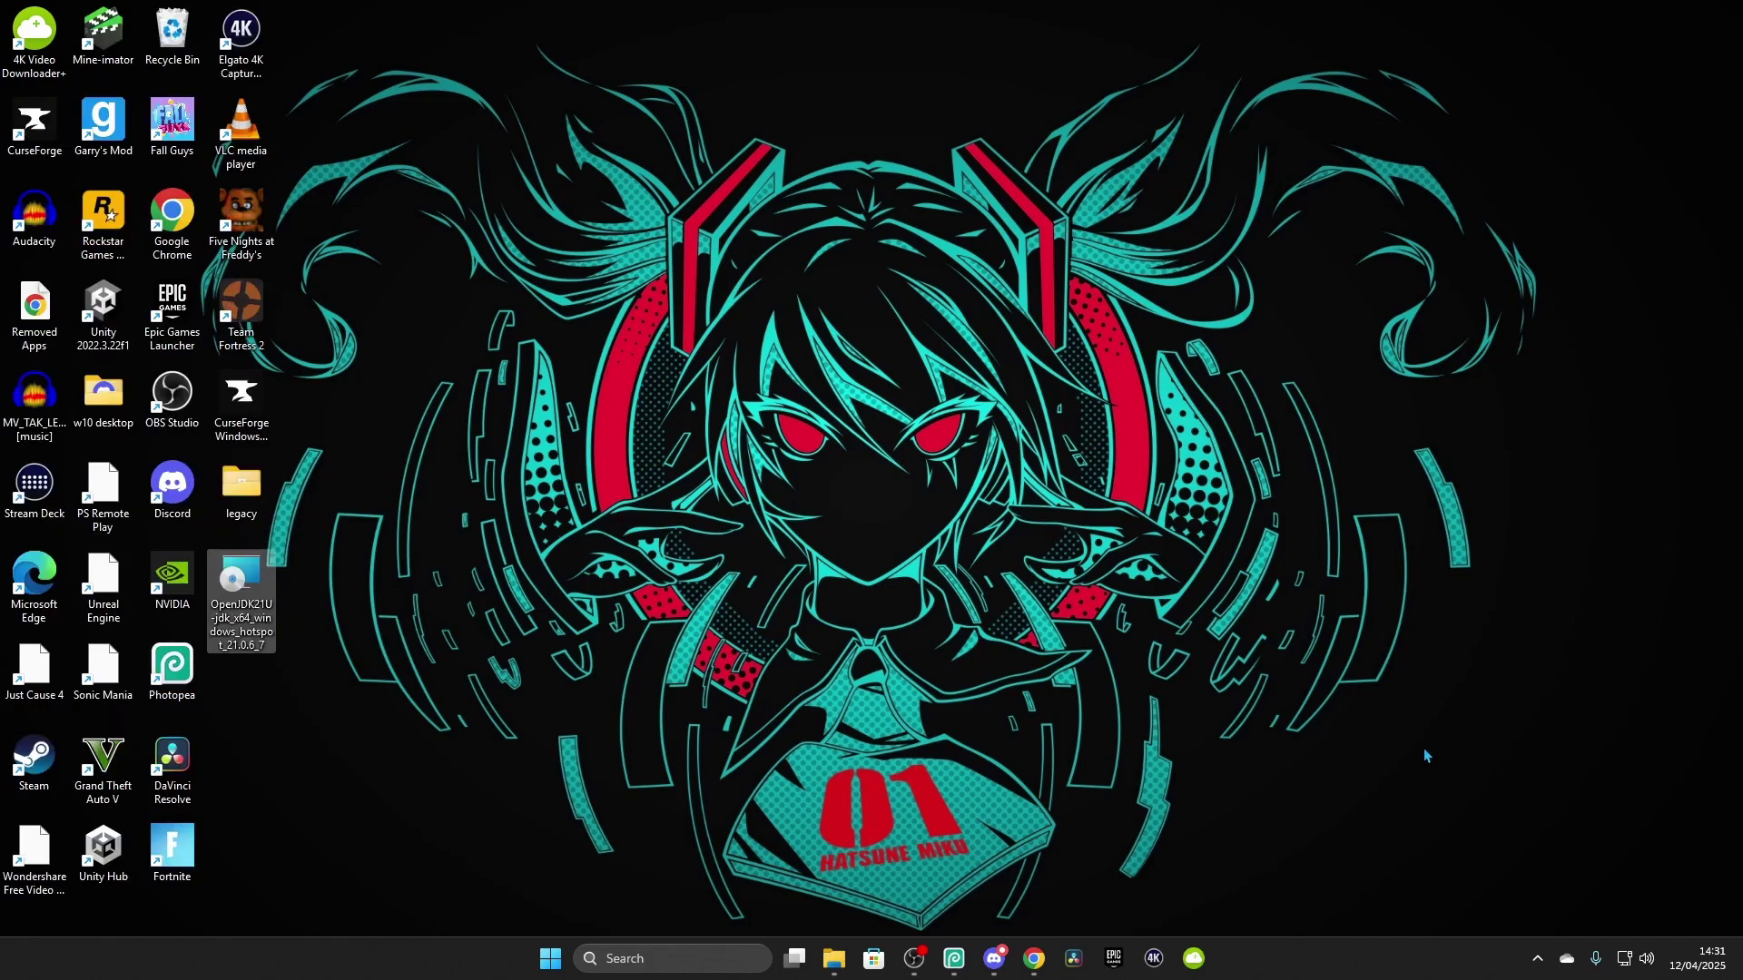
left_click(1029, 647)
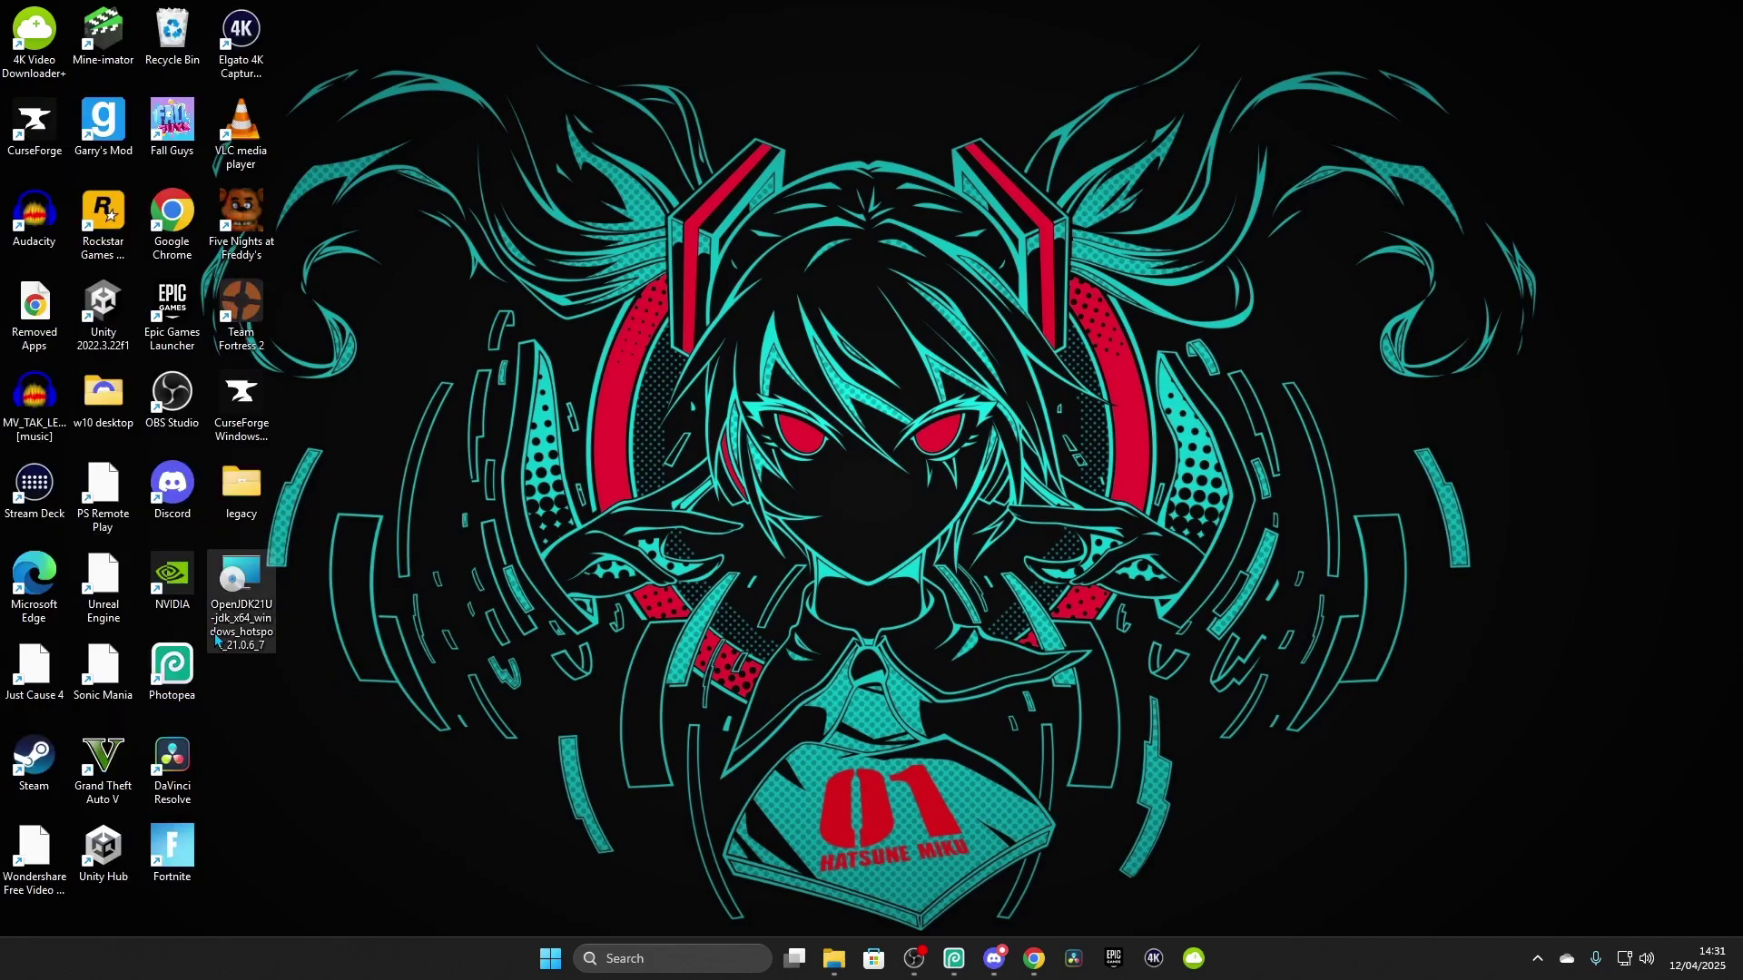
Step: Install Temurin JDK 21.0.6+7 from the OpenJDK .msi for all users, accepting the licence
mouse_move(243, 621)
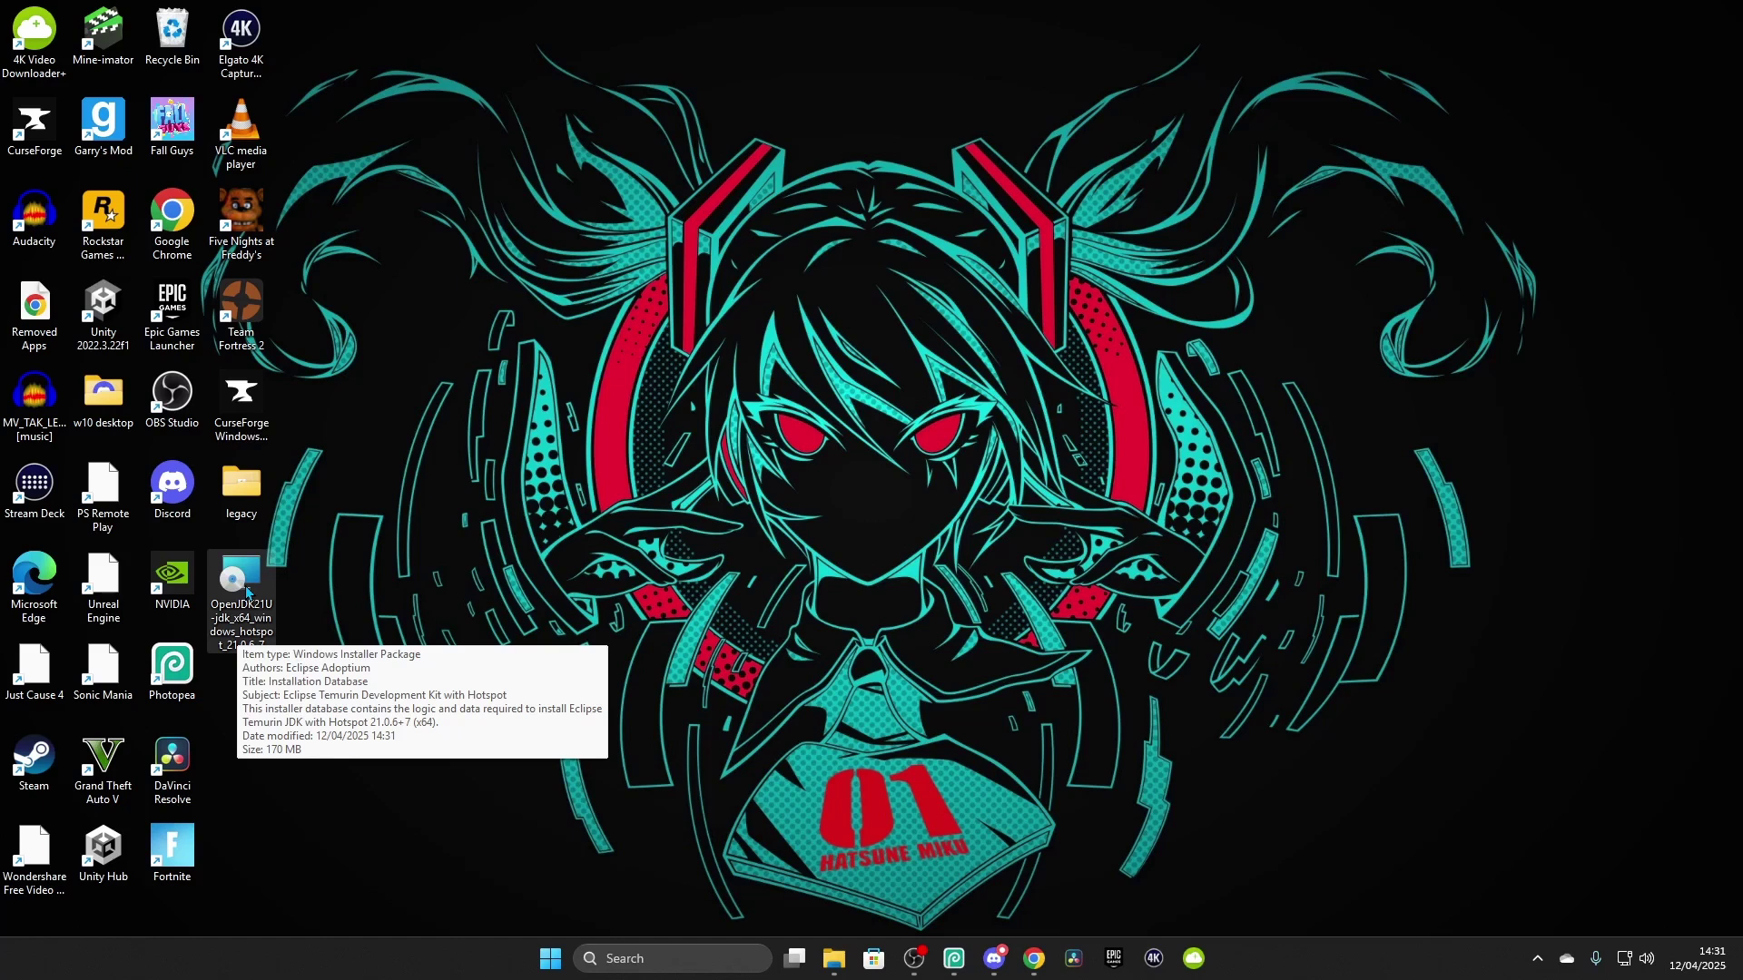
left_click(247, 592)
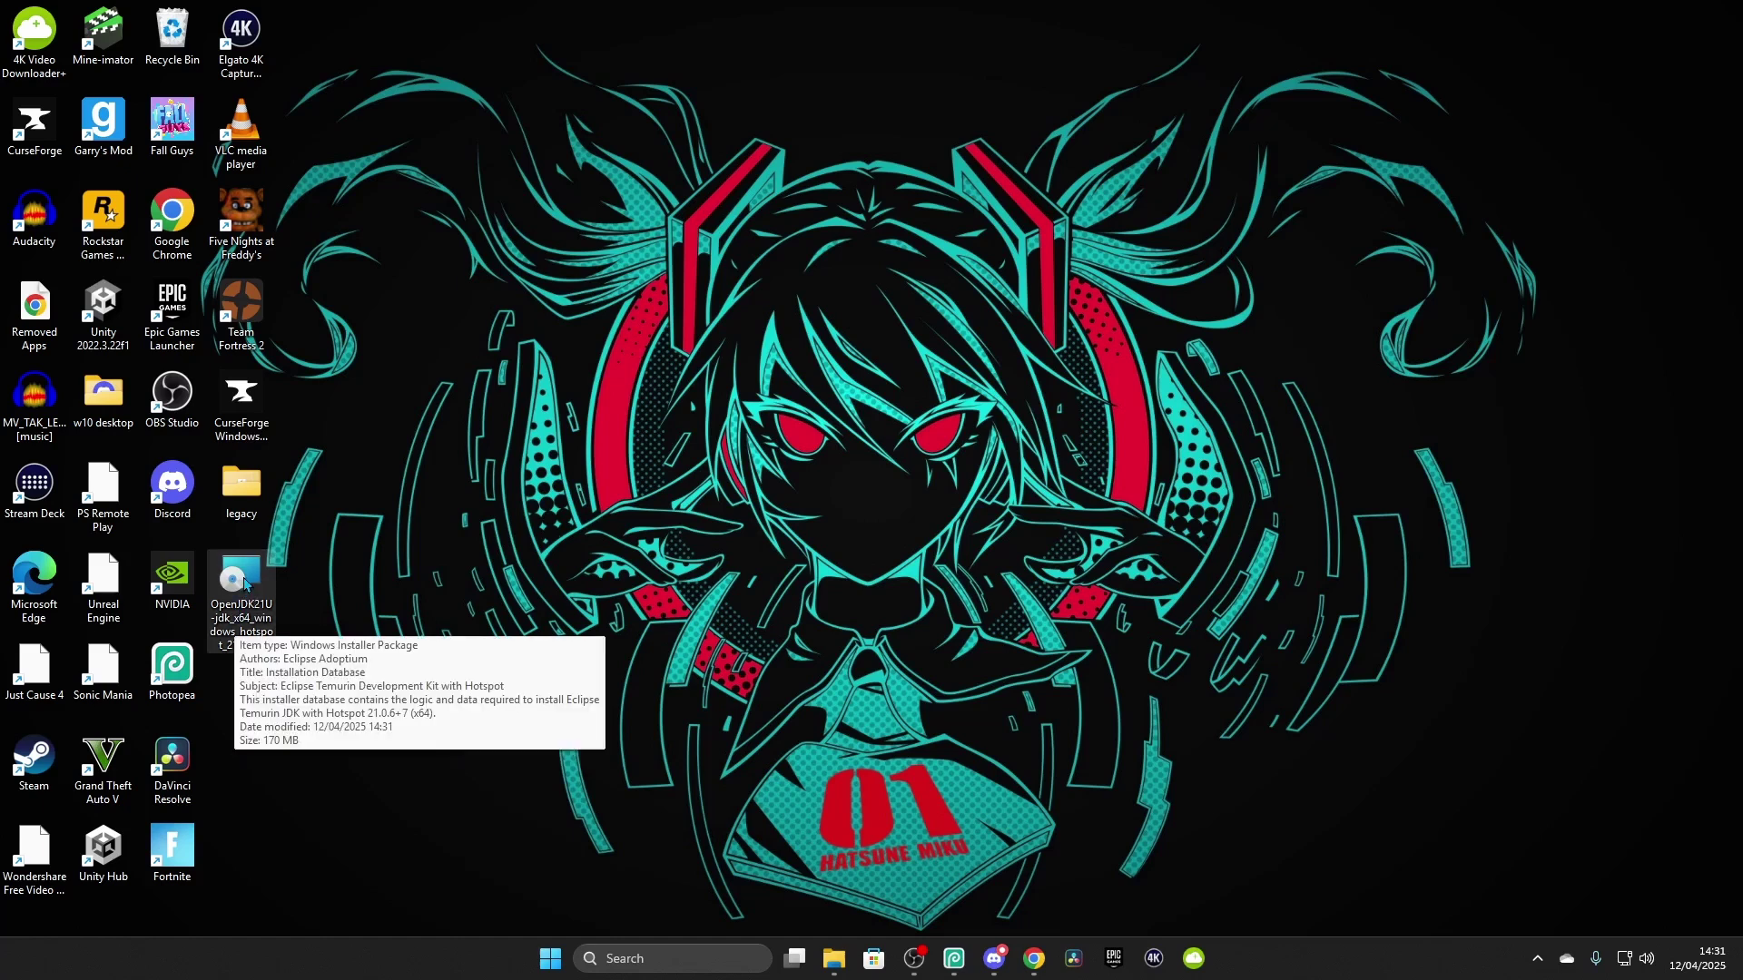
double_click(243, 599)
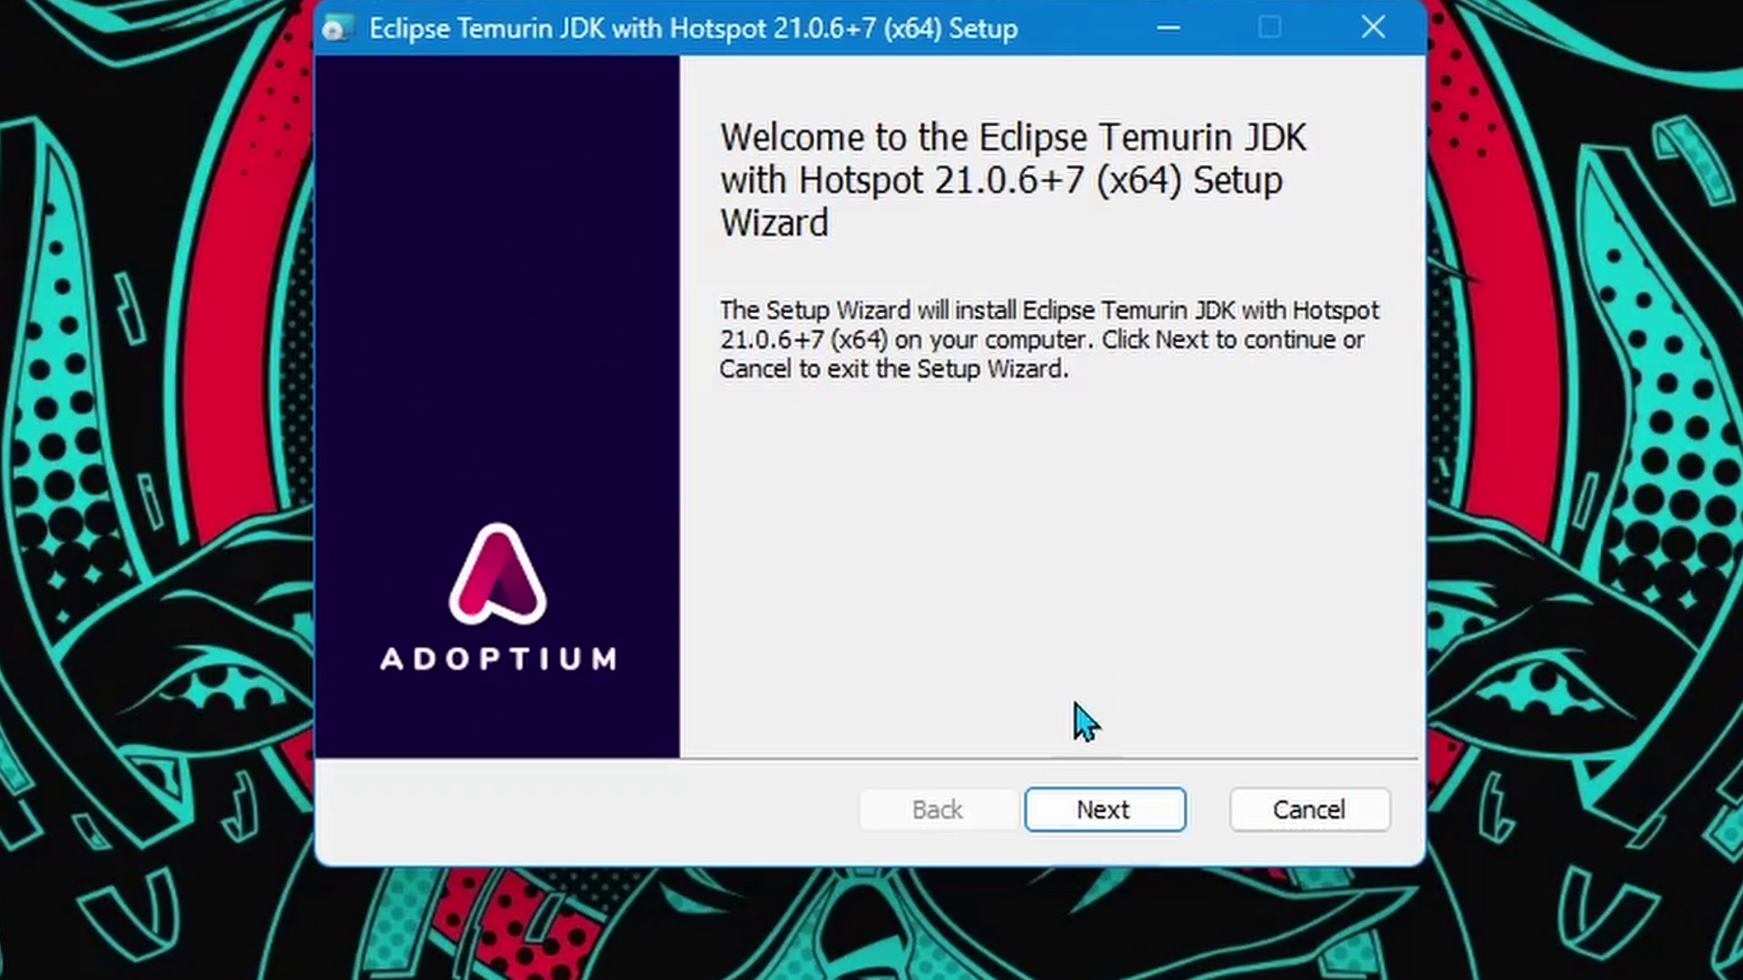
left_click(1103, 809)
left_click(389, 706)
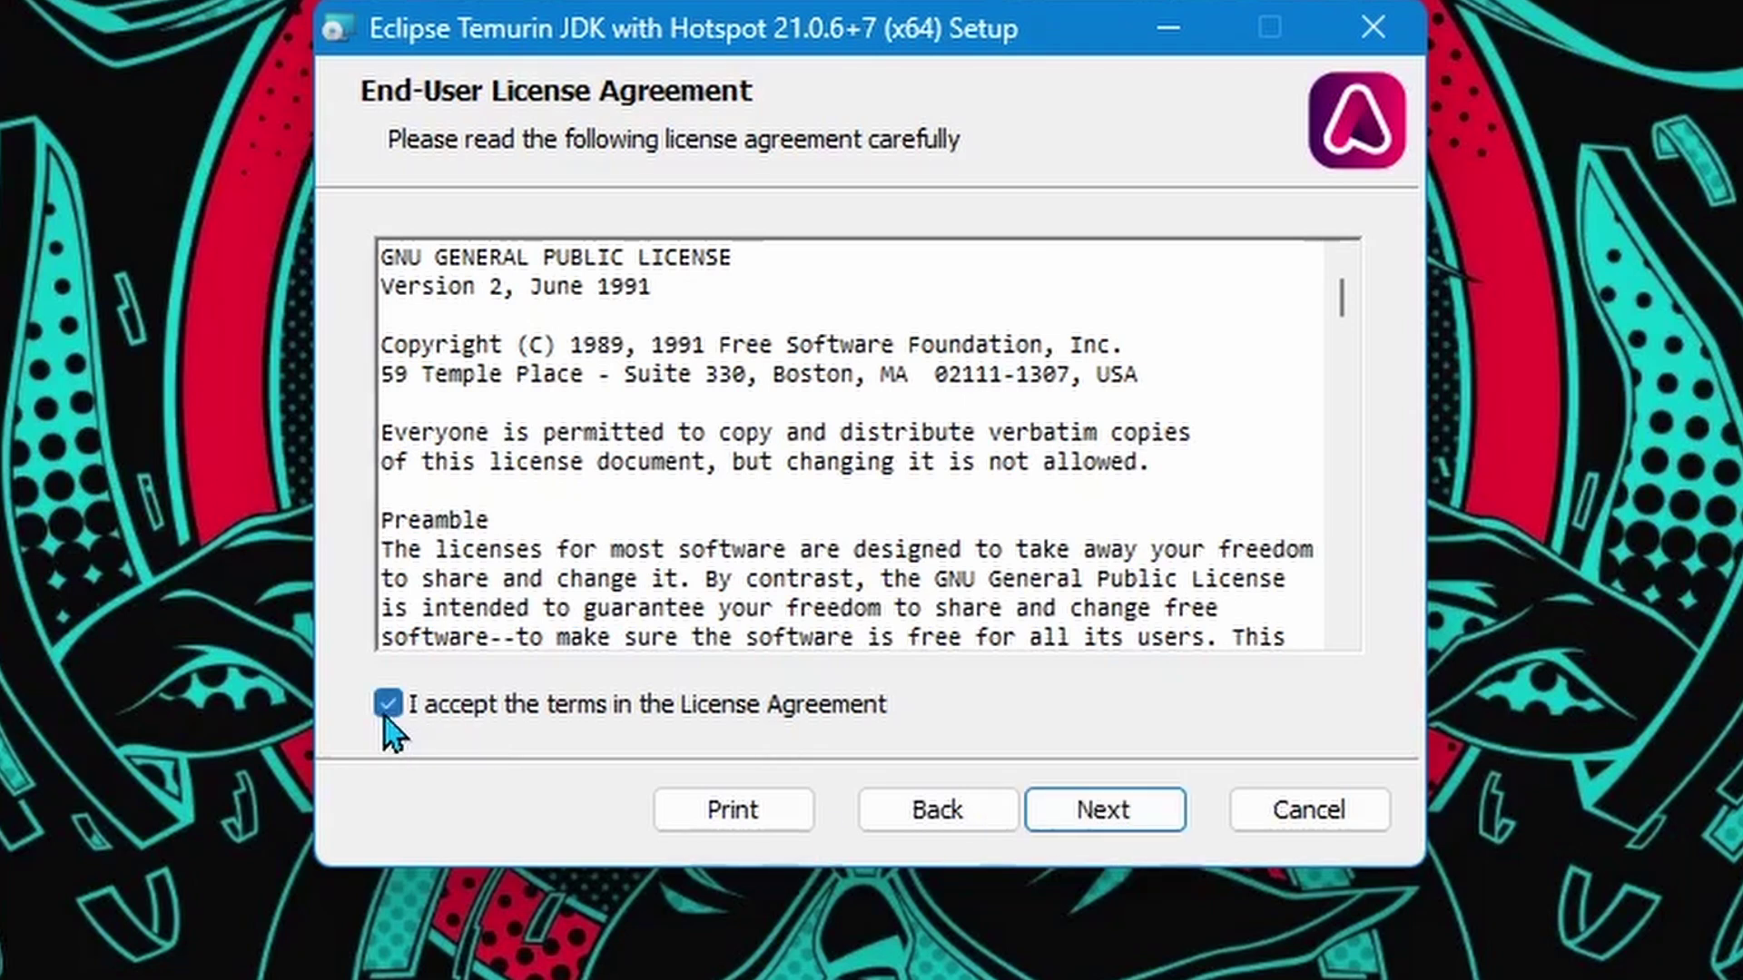
left_click(1103, 810)
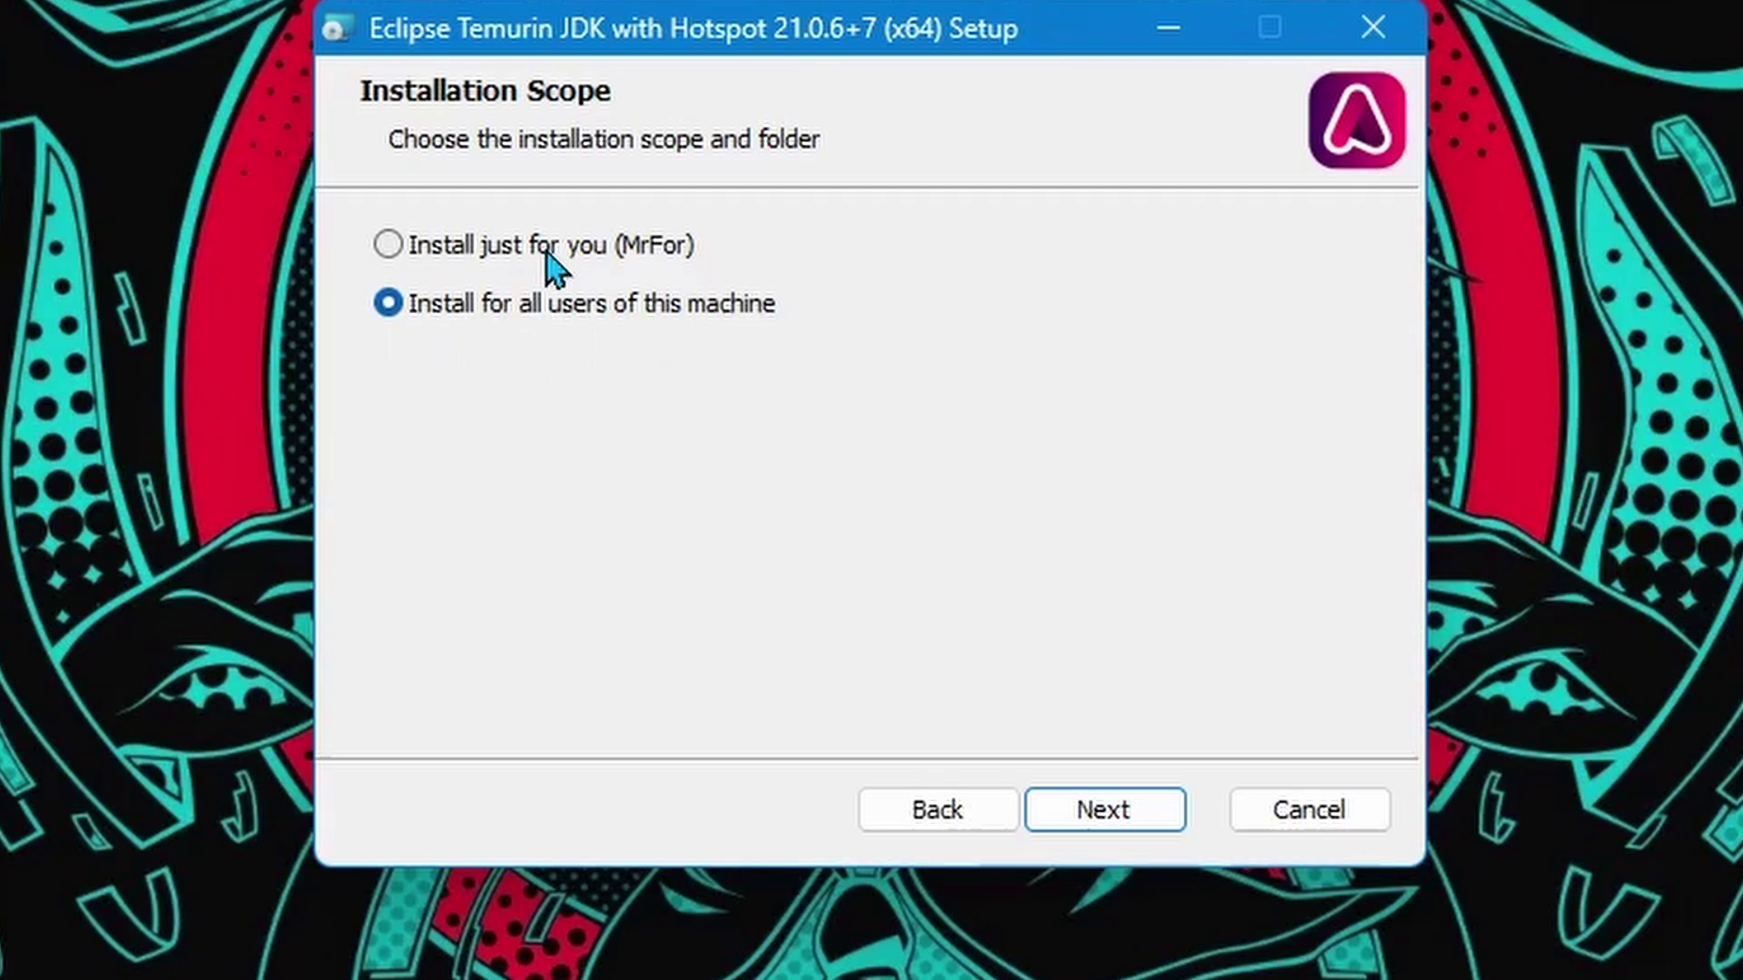
left_click(1066, 814)
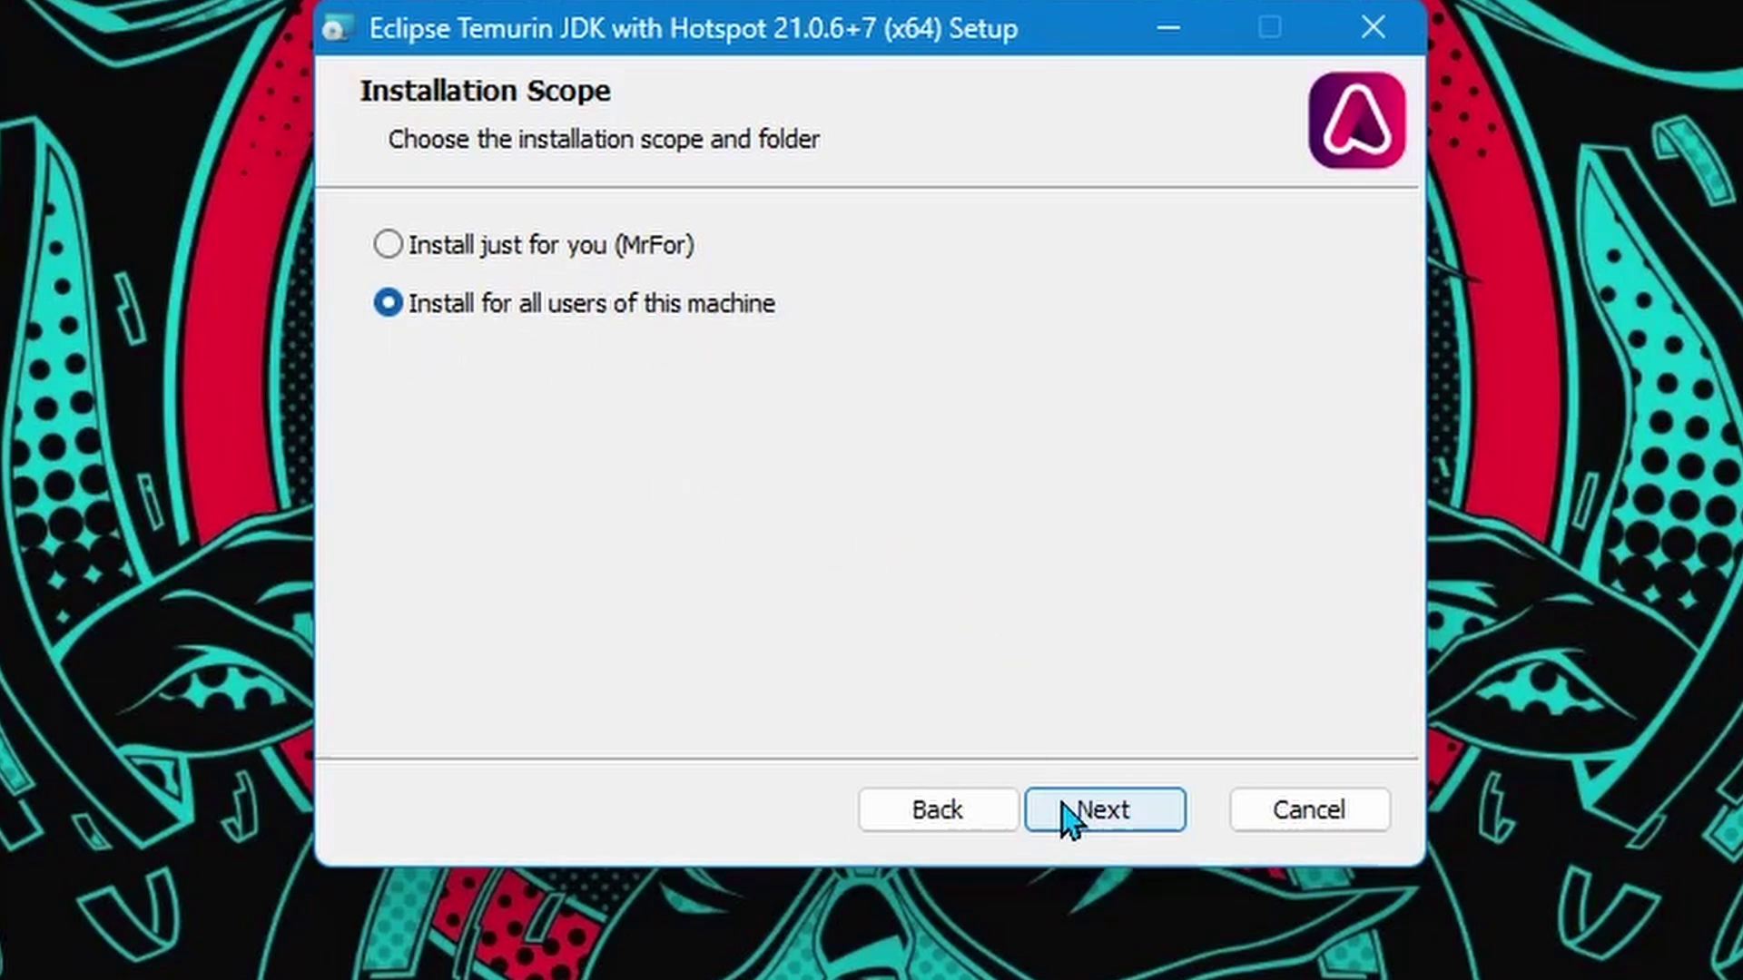
left_click(1065, 812)
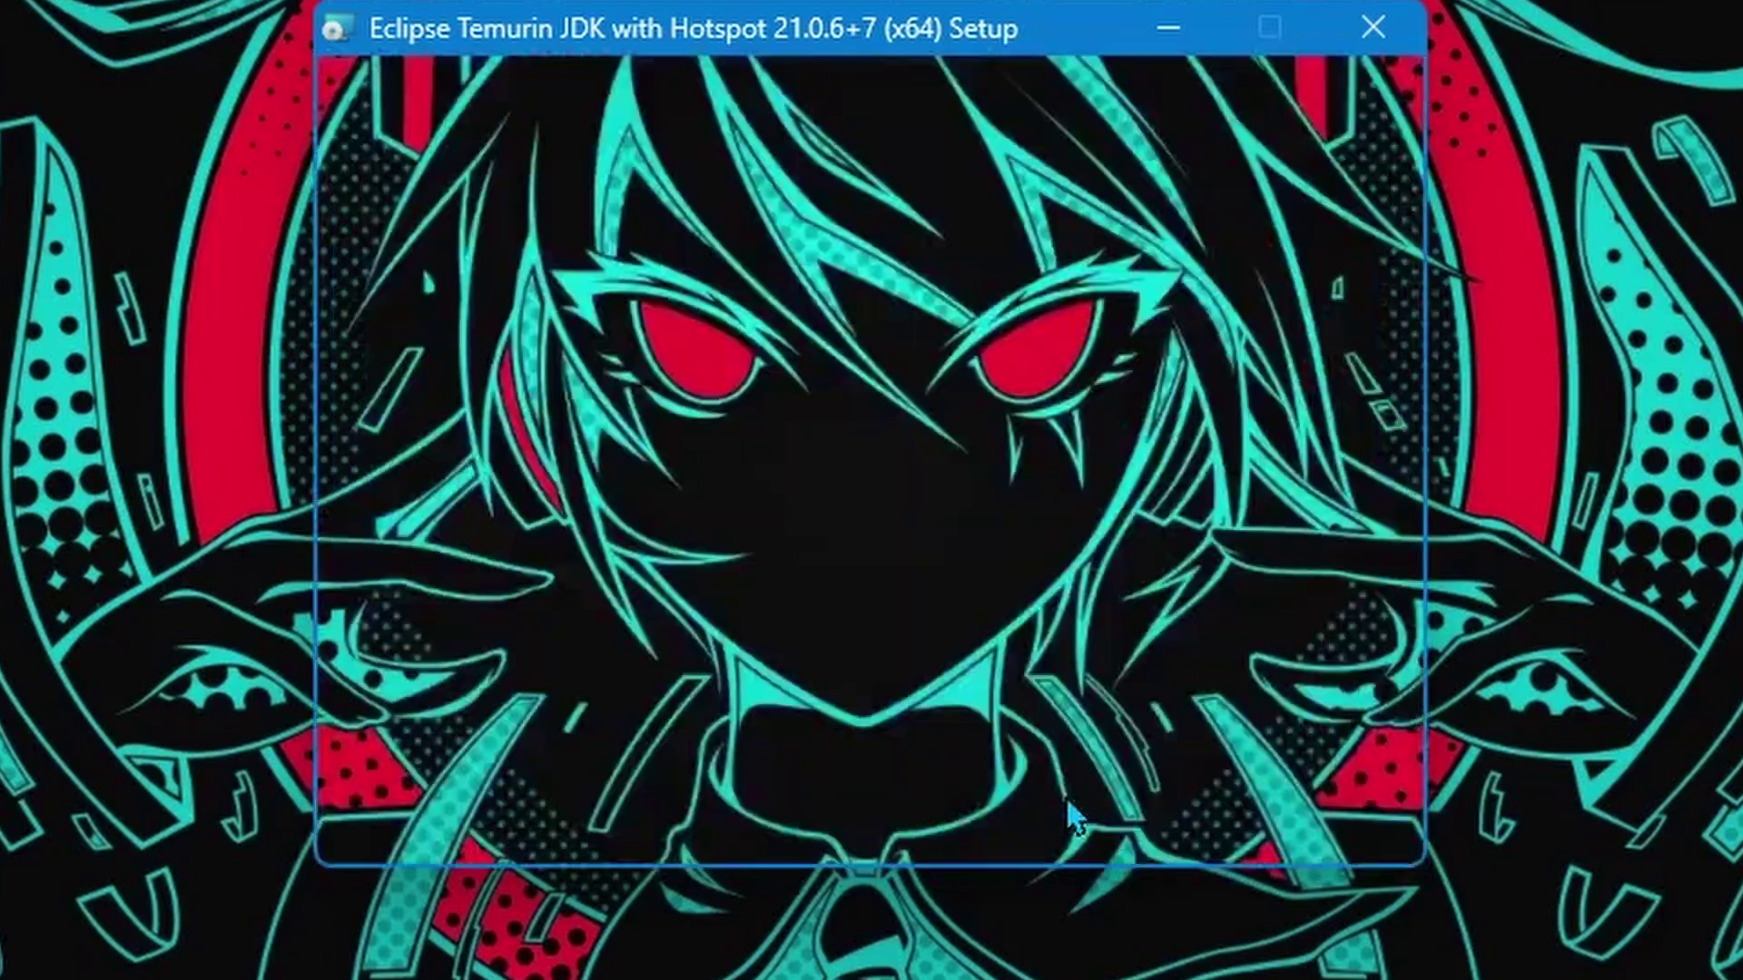
left_click(1066, 812)
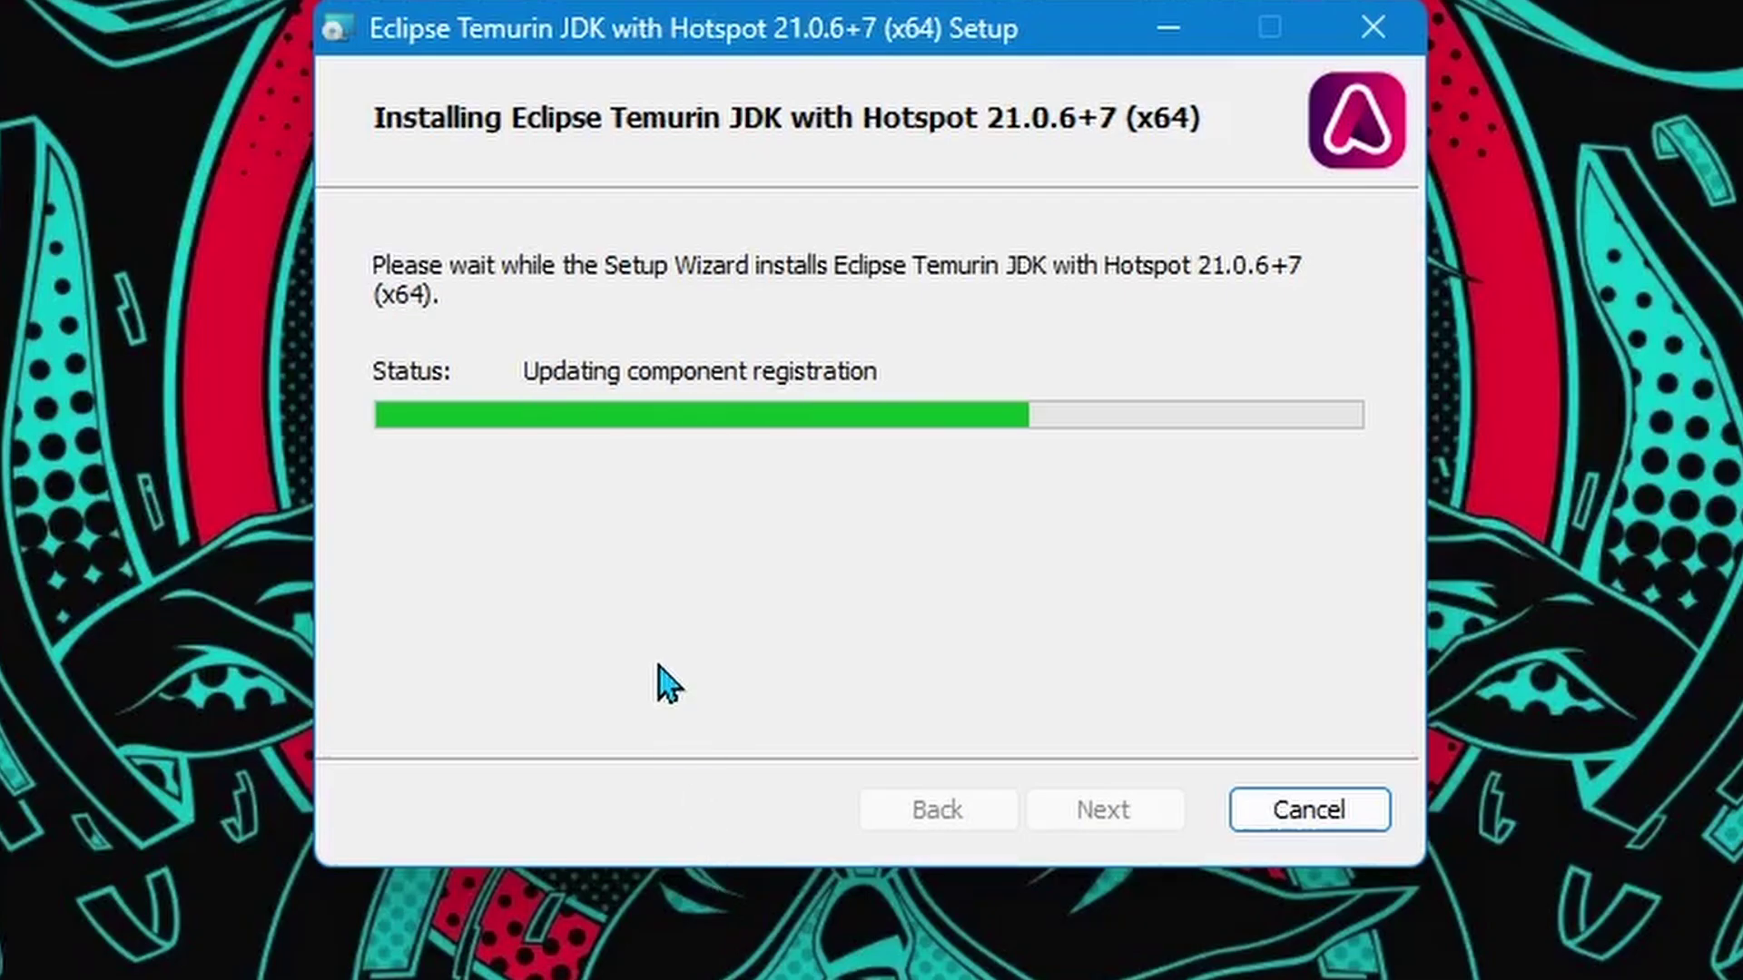
left_click(1098, 803)
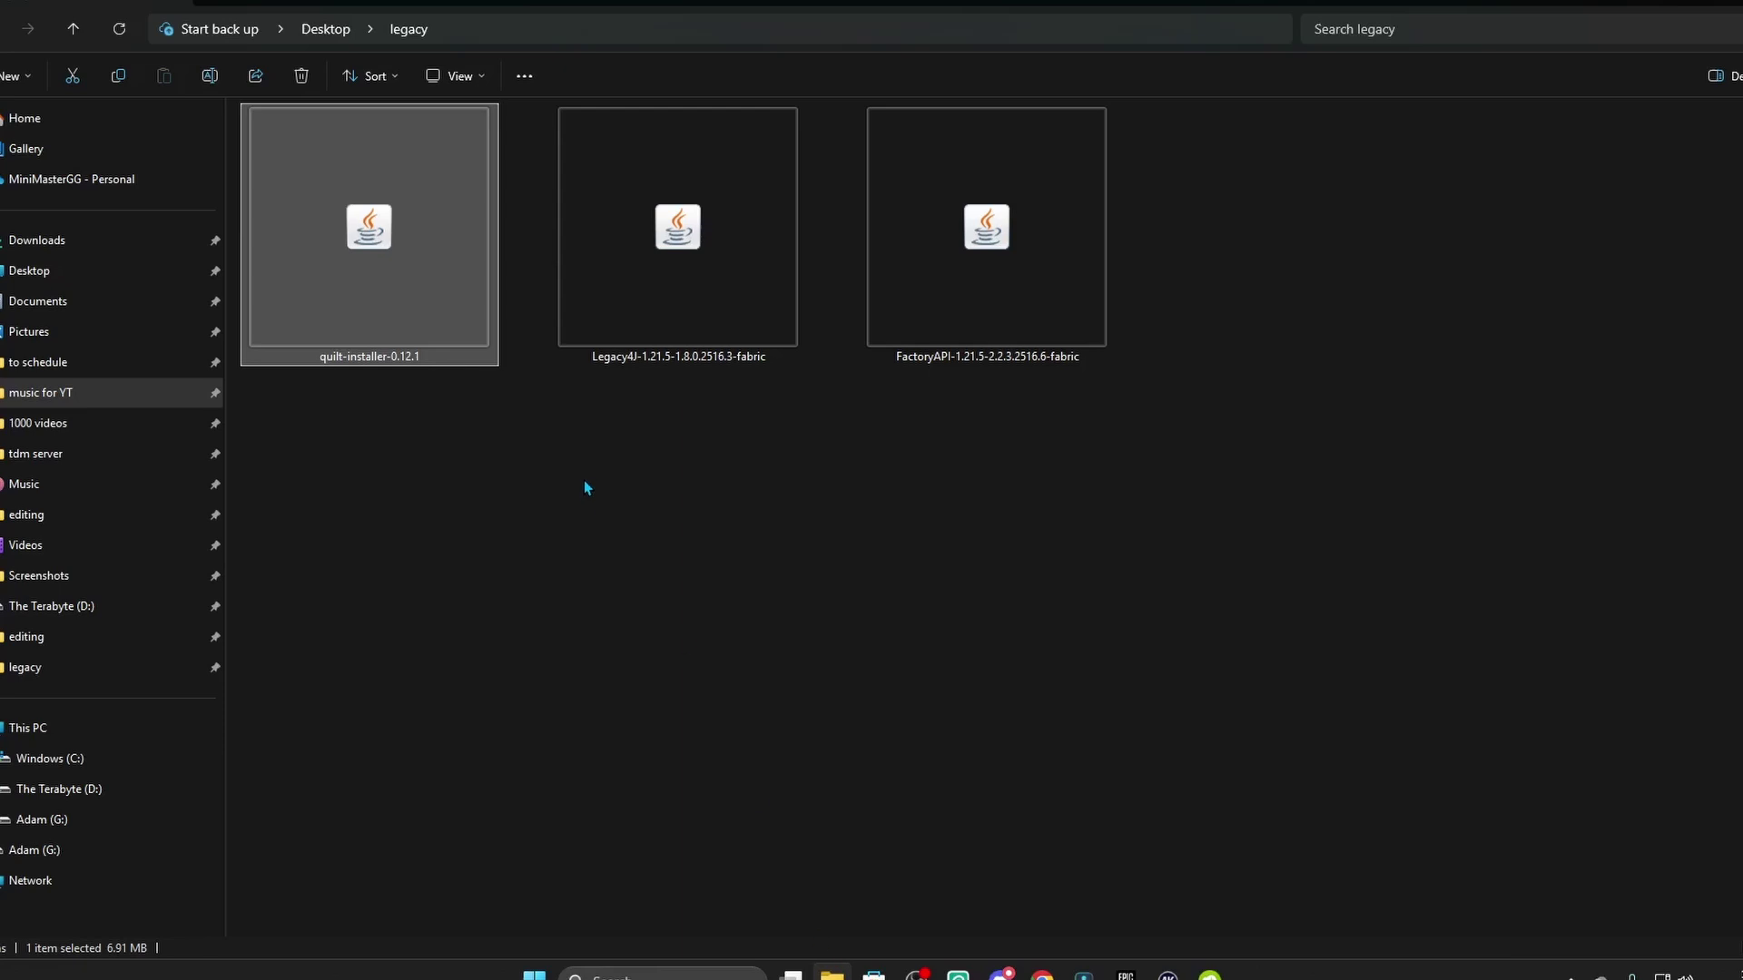
Step: Run quilt-installer with OpenJDK Platform binary, installing Quilt Loader 0.28.1 for Minecraft 1.21.5 with a generated profile
left_click(450, 292)
double_click(453, 297)
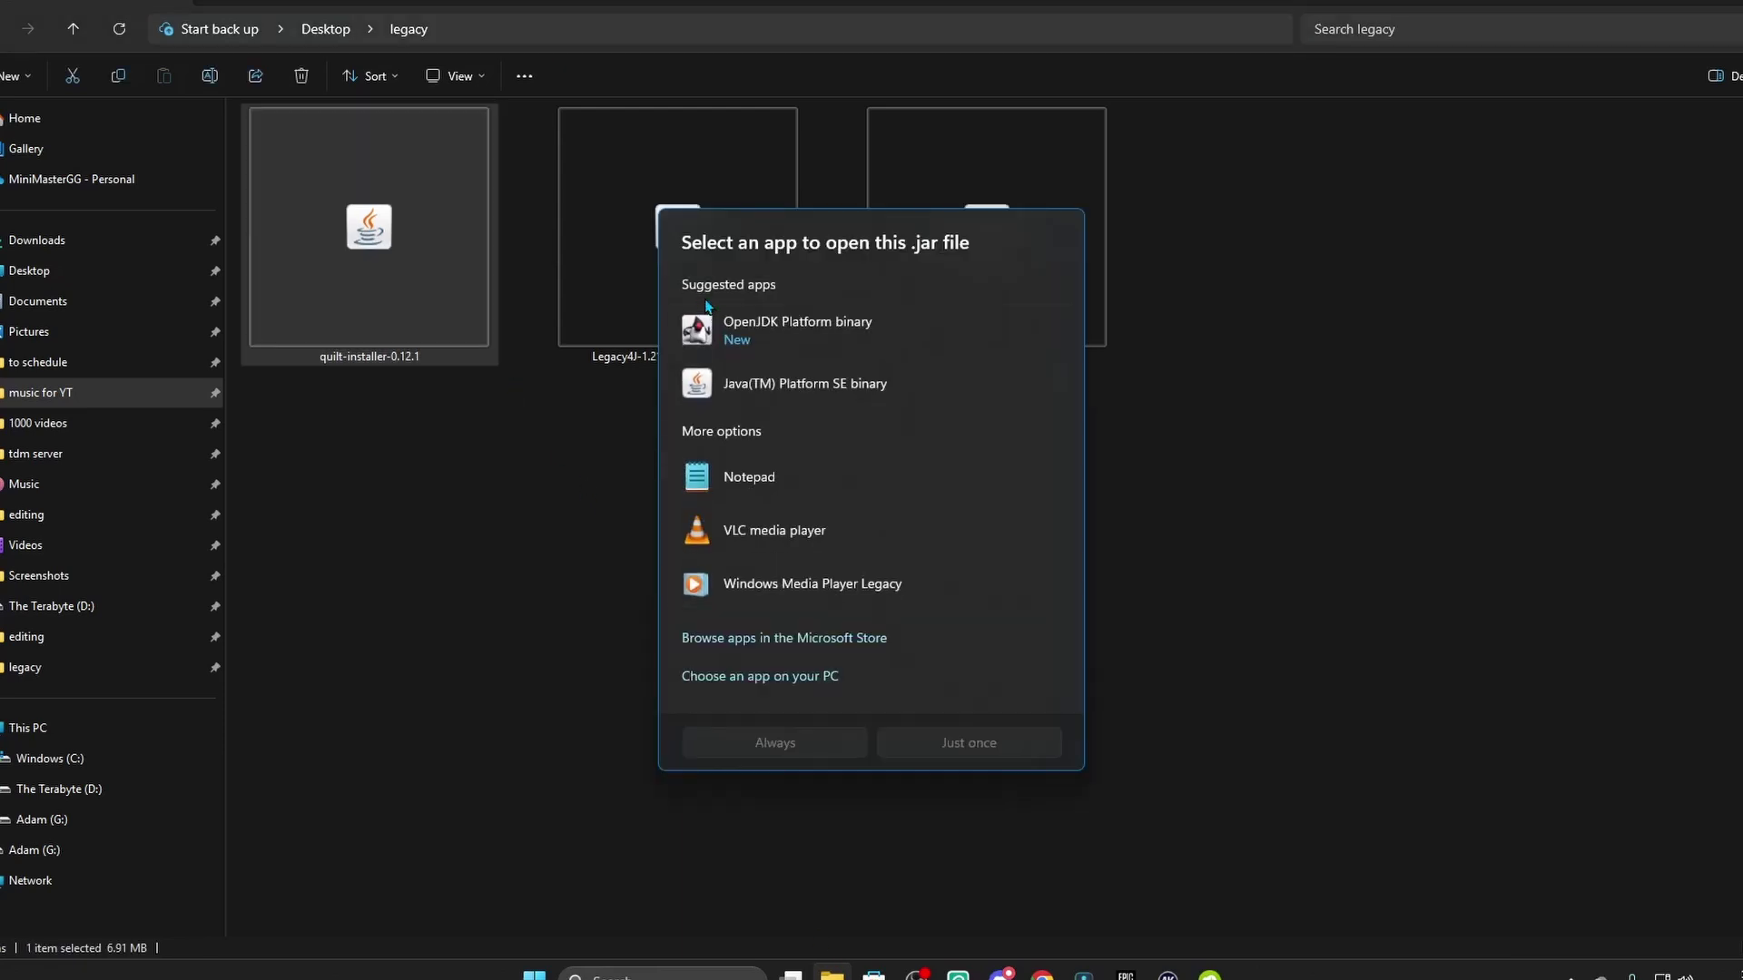
left_click(759, 325)
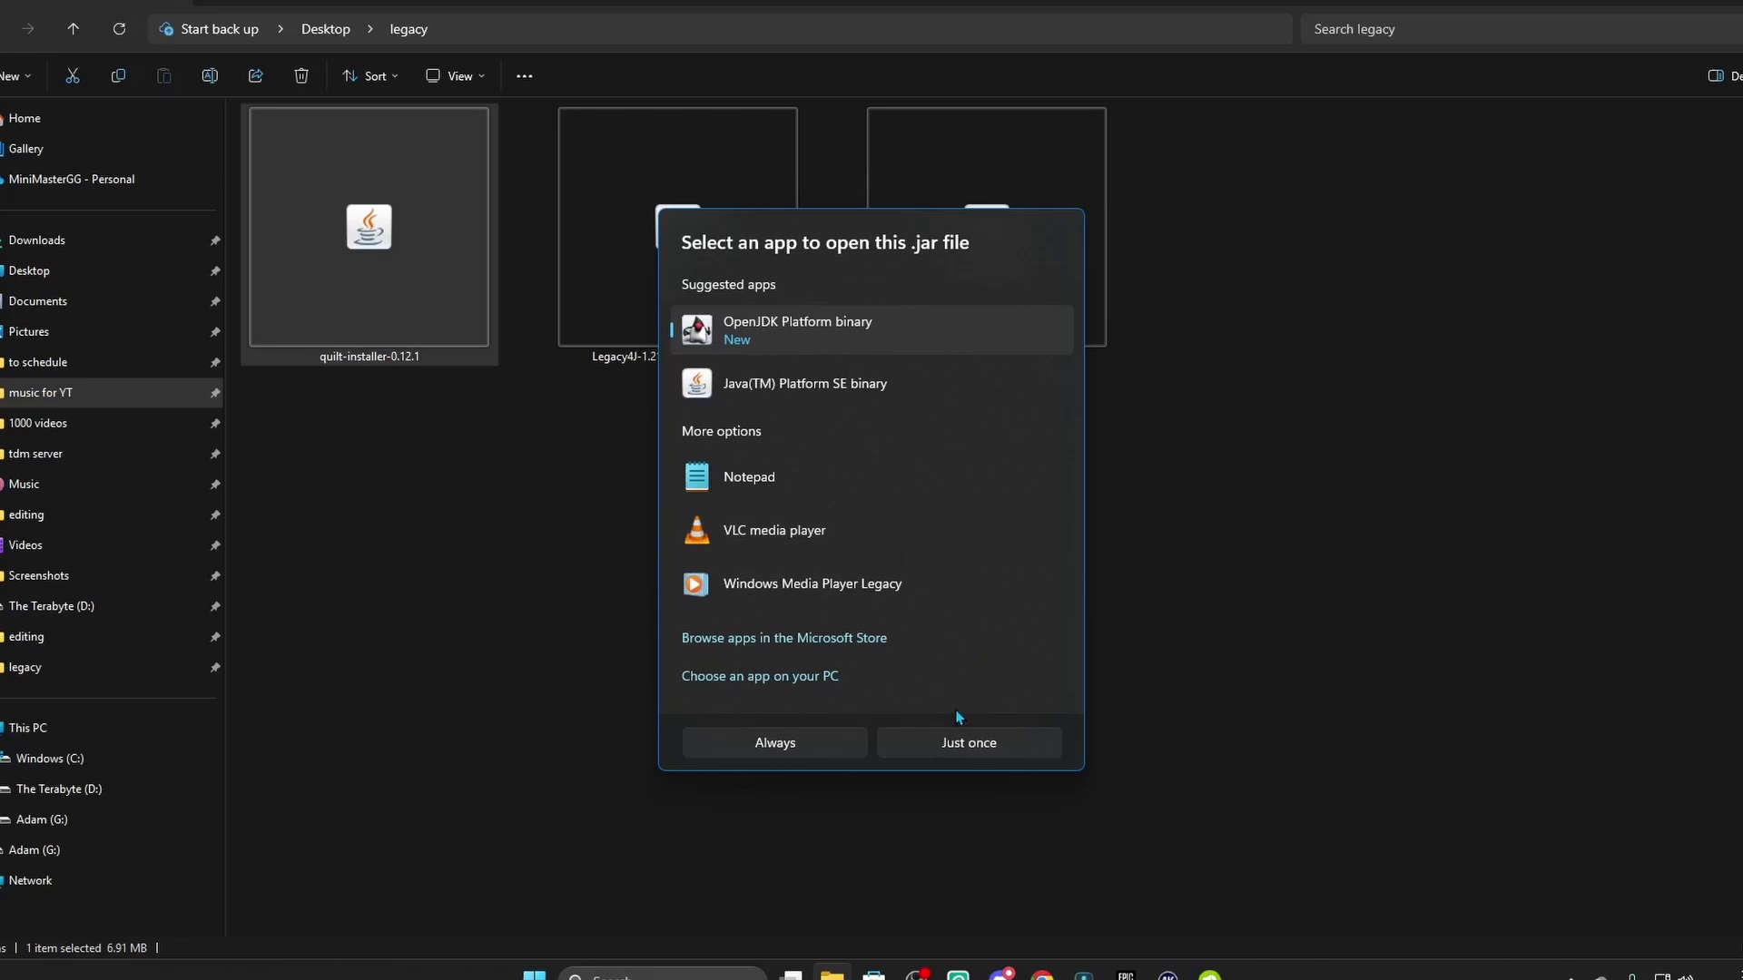
left_click(947, 739)
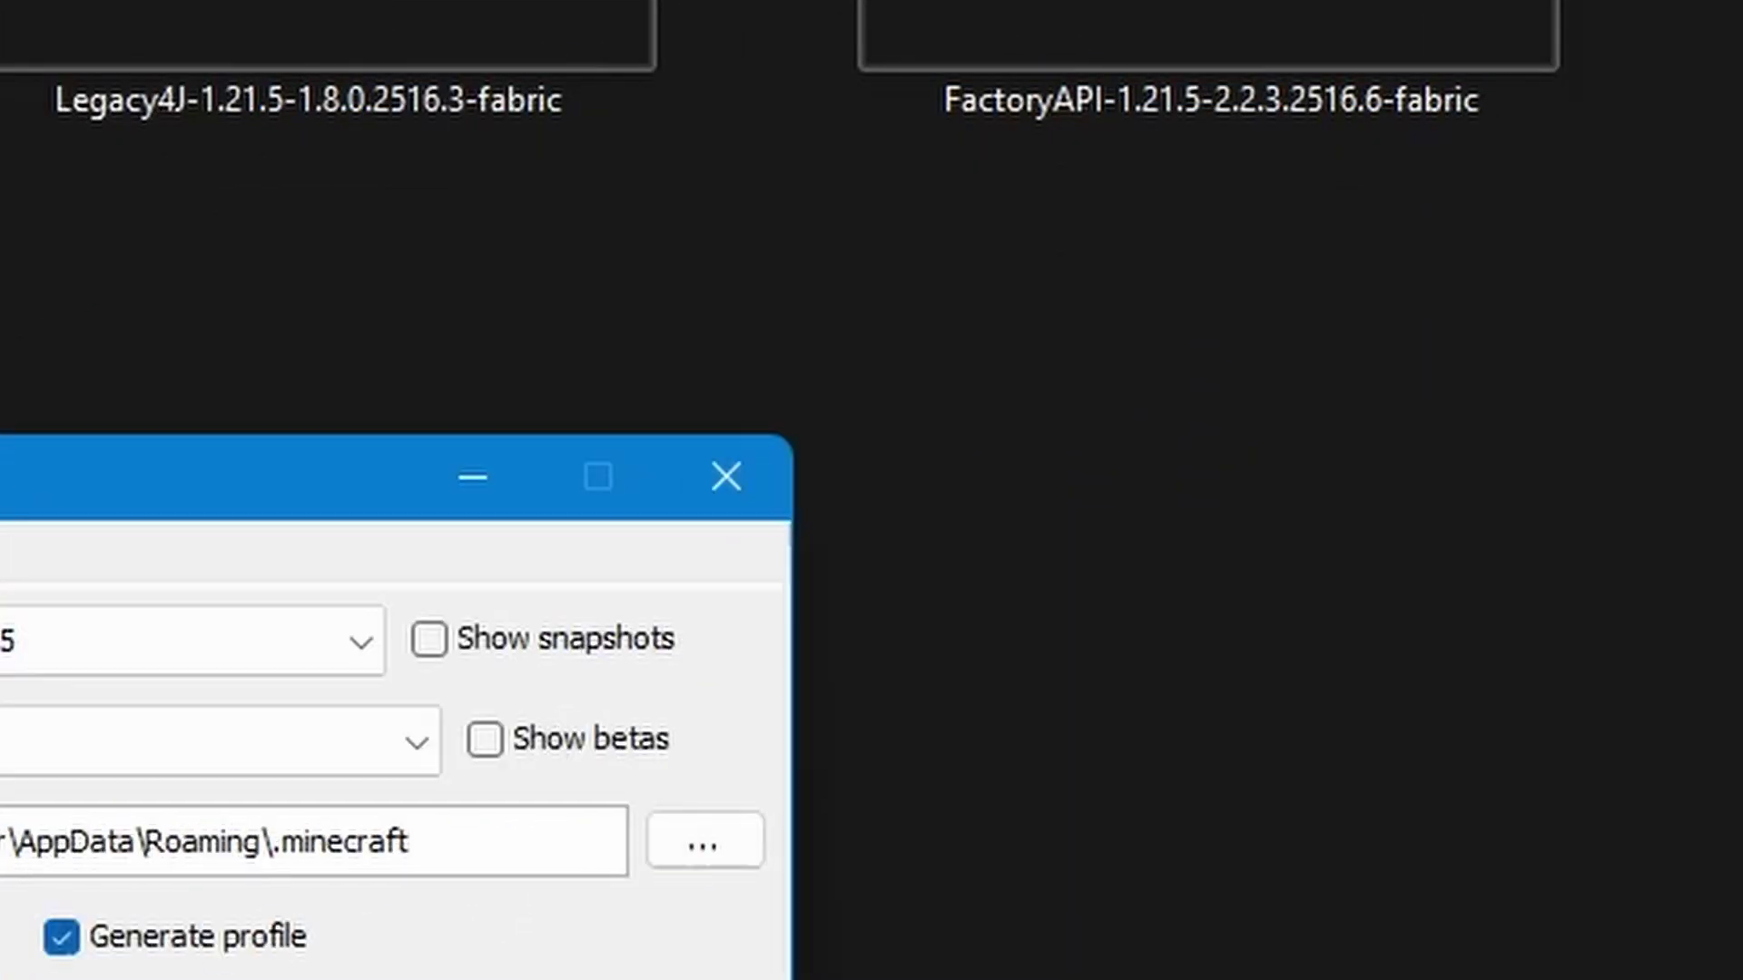
left_click_drag(182, 476, 544, 459)
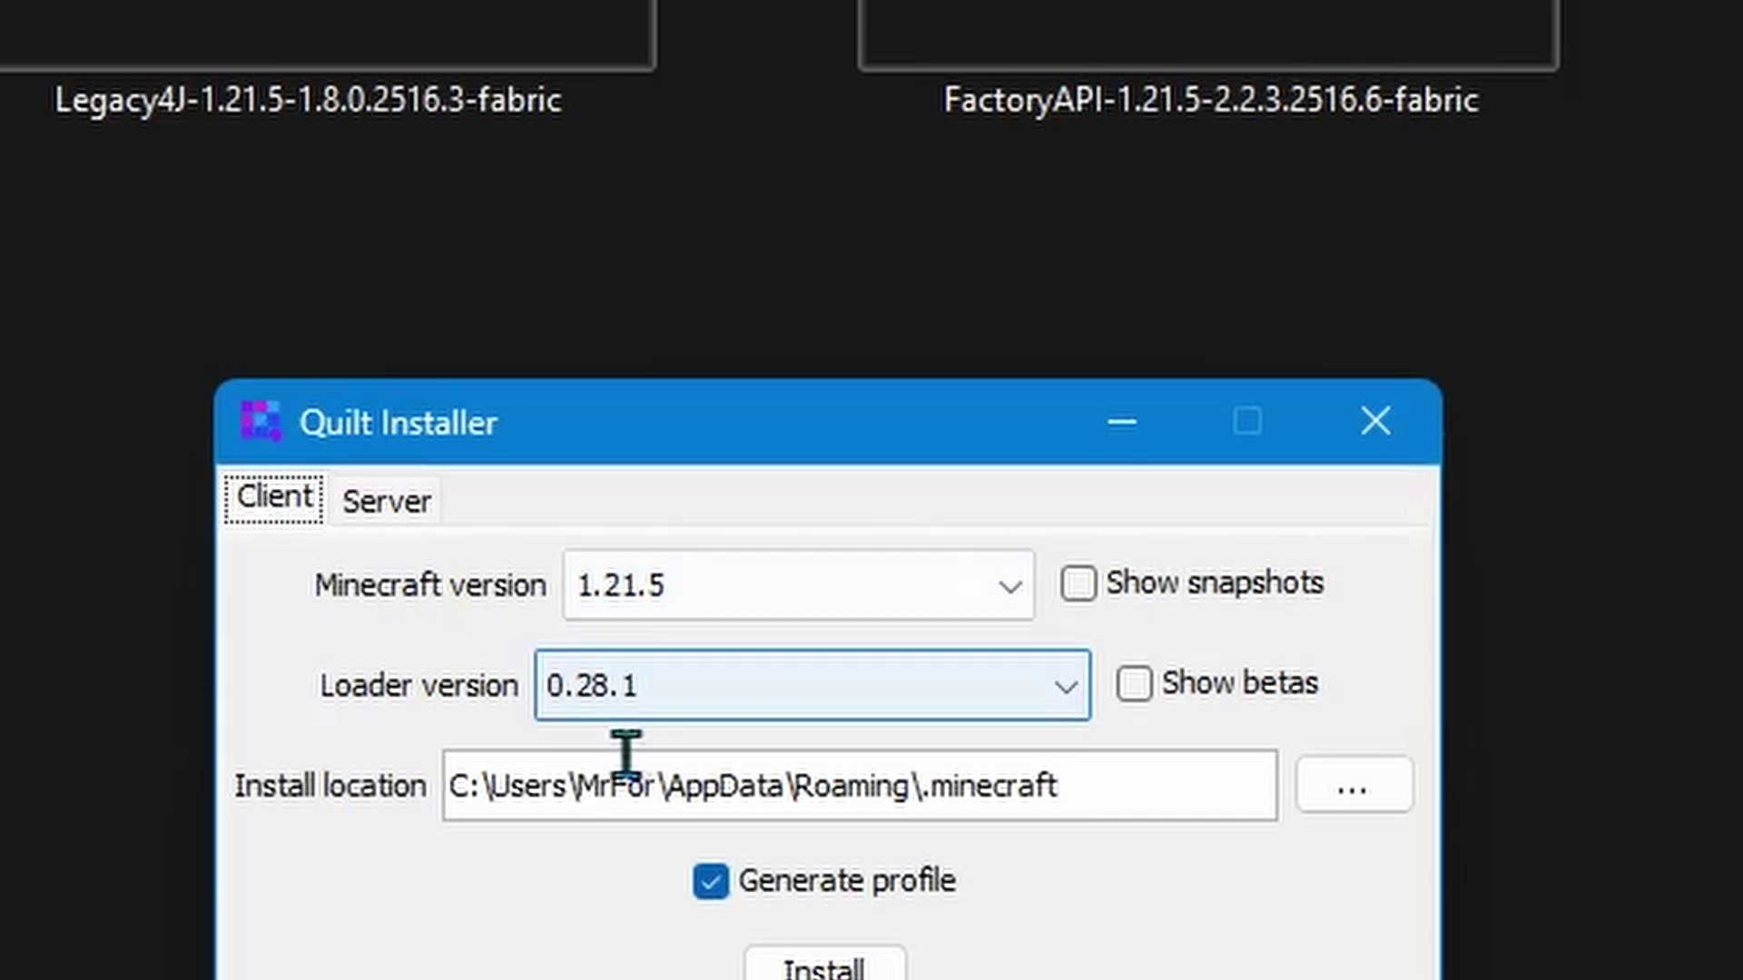
left_click(864, 969)
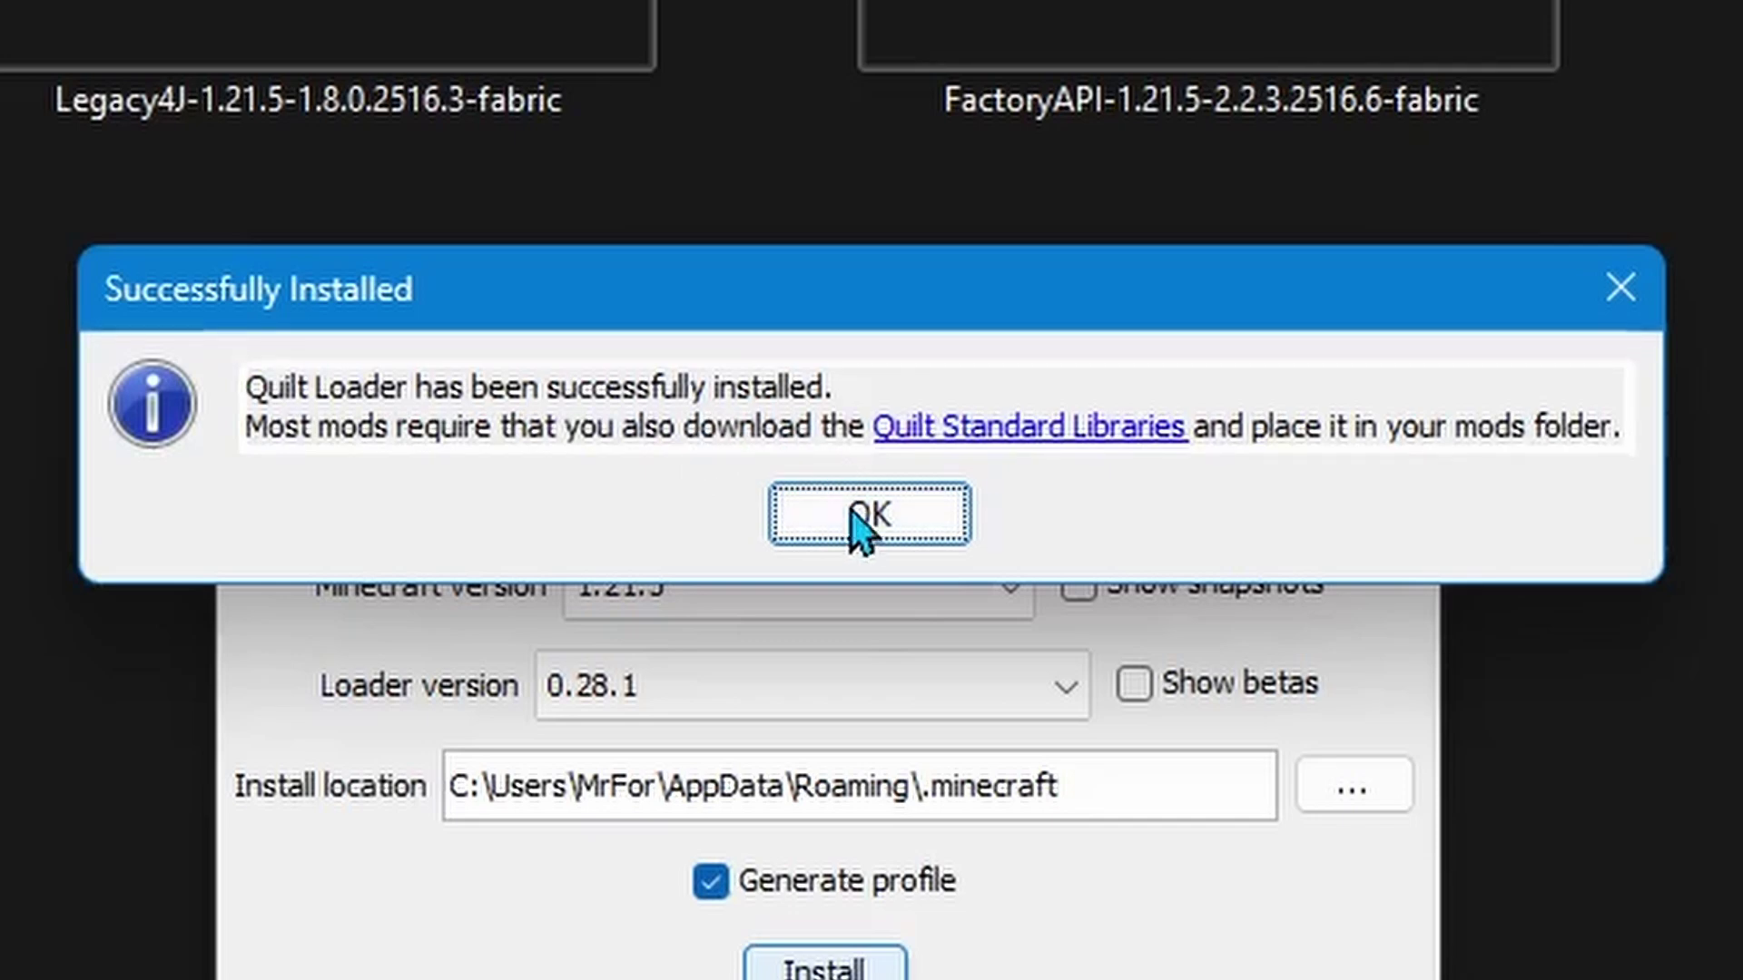
left_click(869, 526)
Step: Cut the Legacy4J and FactoryAPI jars from the legacy folder
left_click(1044, 463)
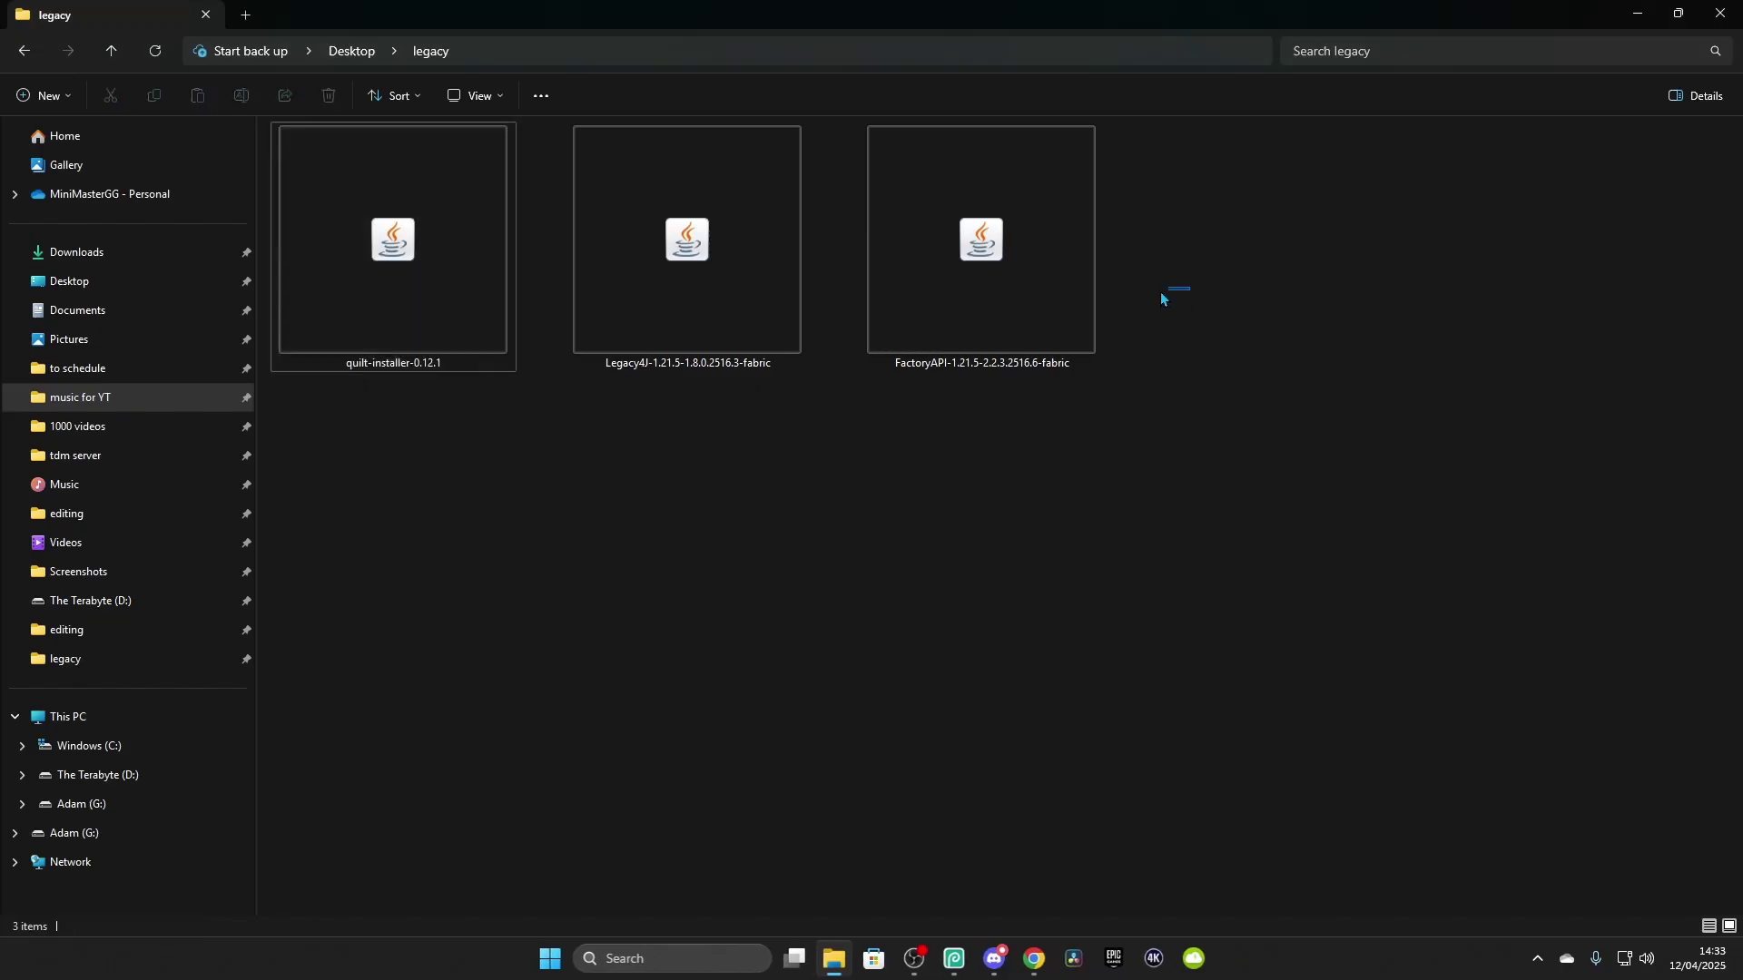
left_click_drag(1190, 289, 757, 314)
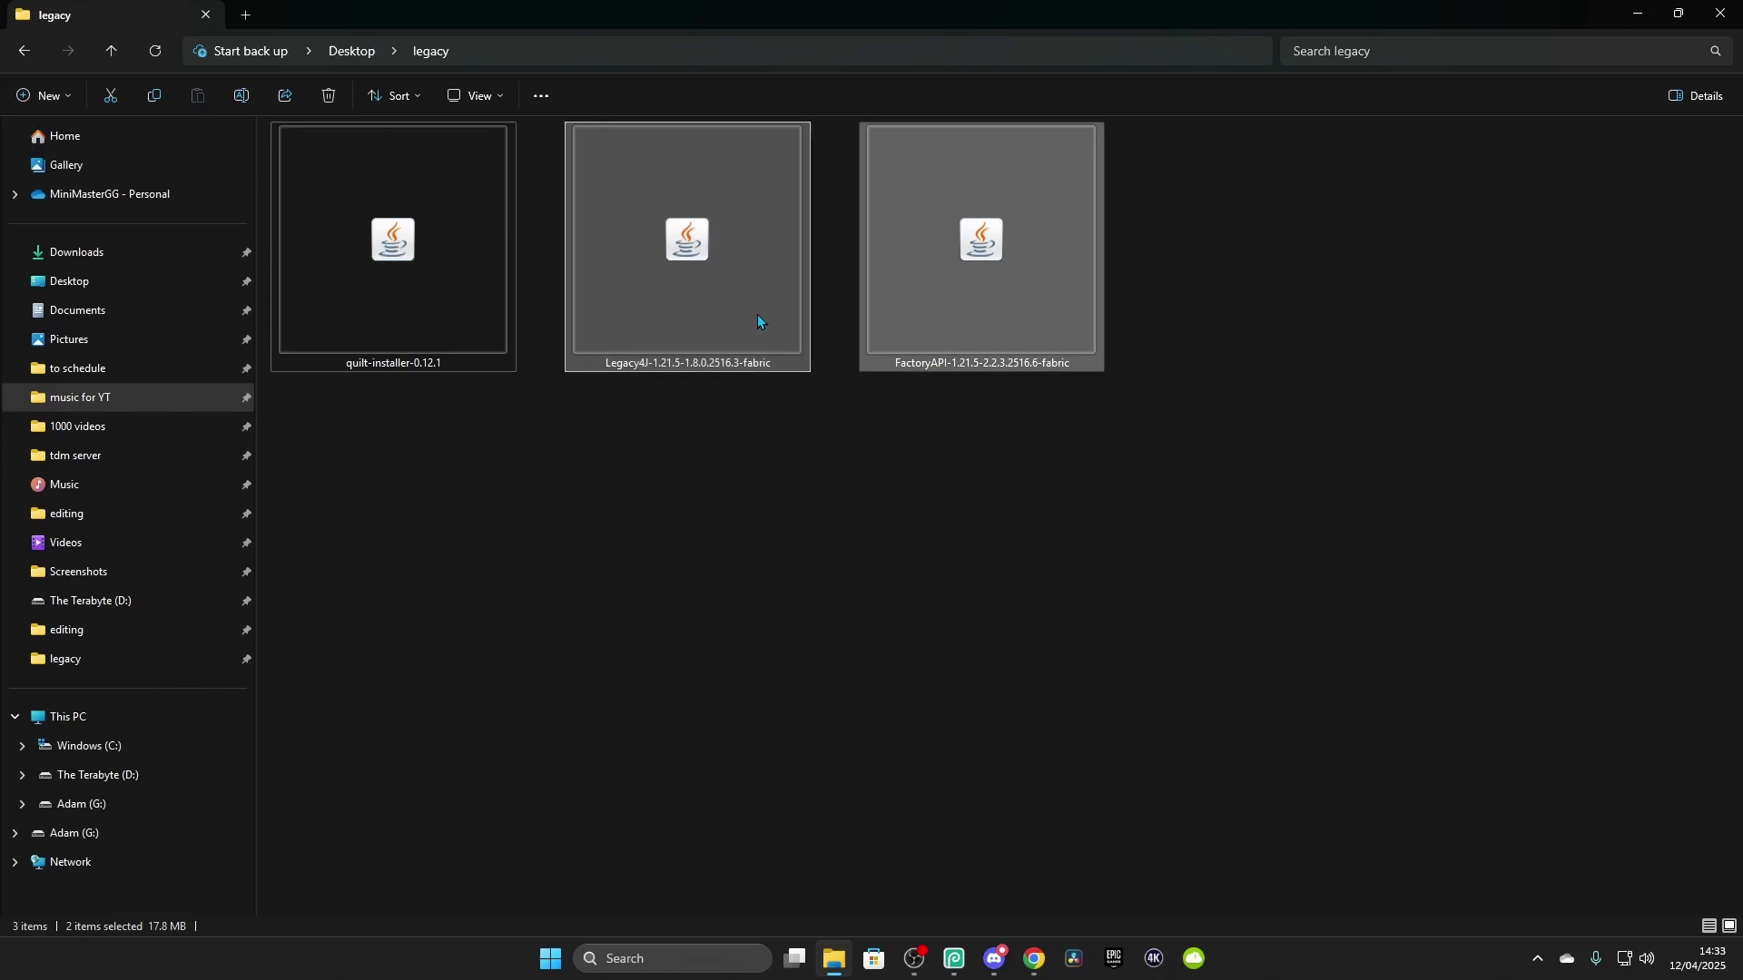
key("ctrl+x")
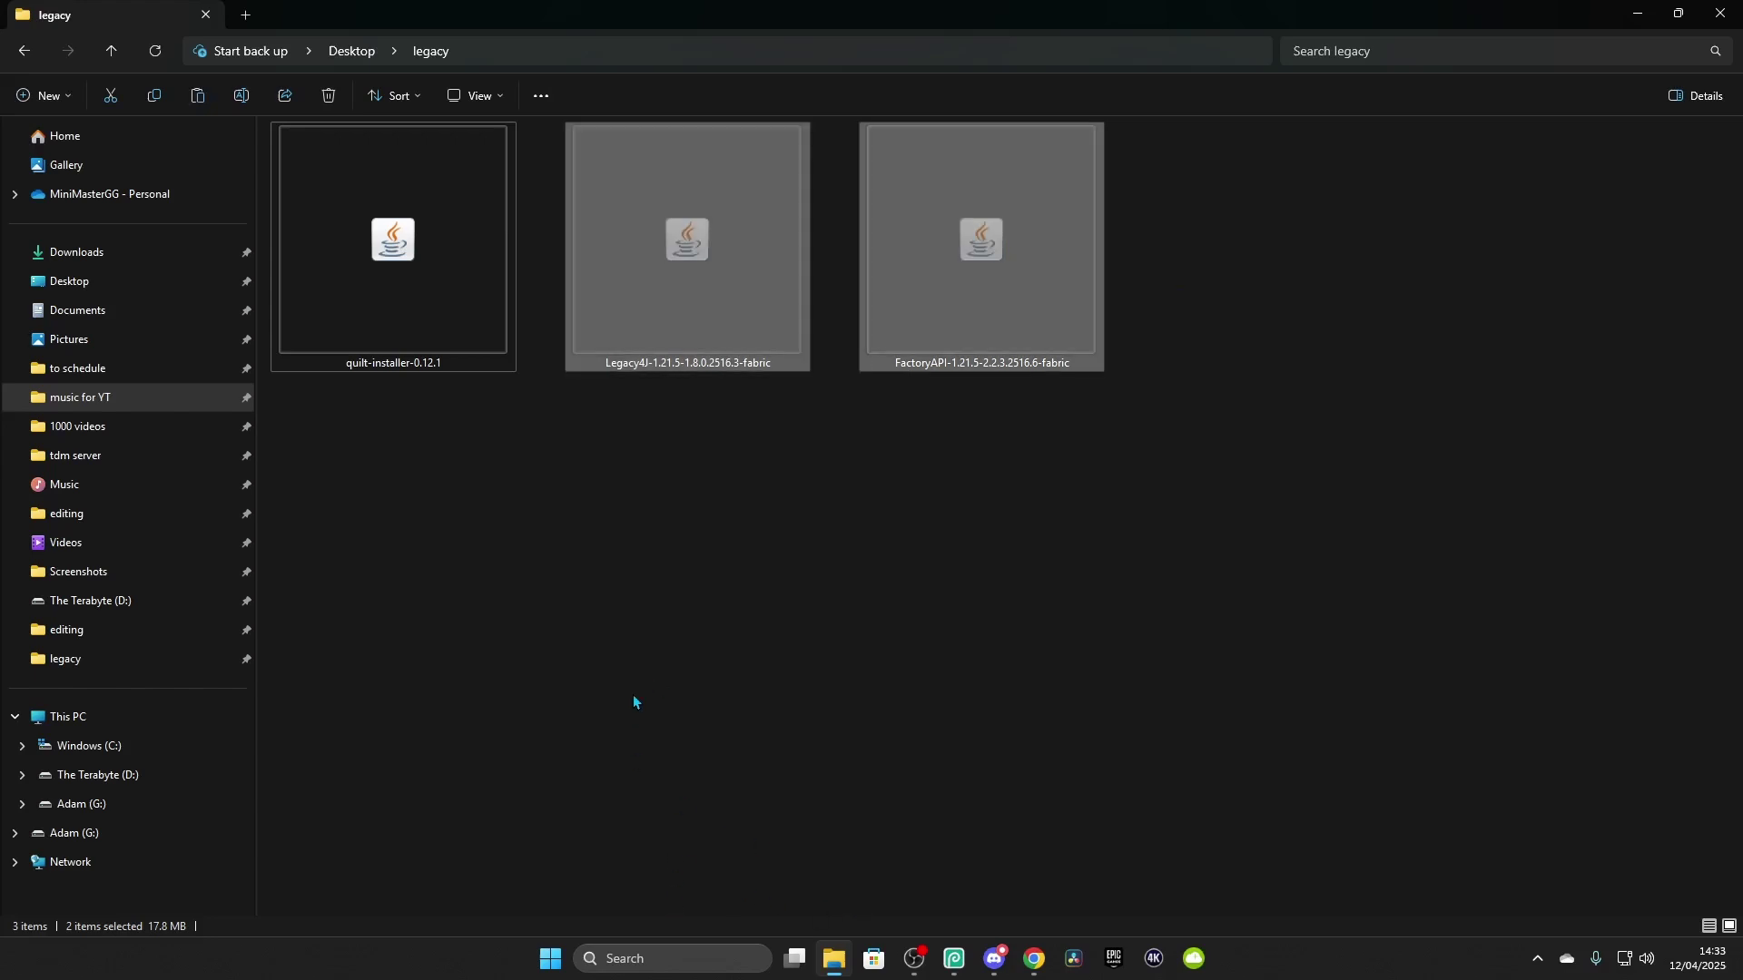
Step: Paste the two jars into the %appdata%\.minecraft\mods folder
key("super+r")
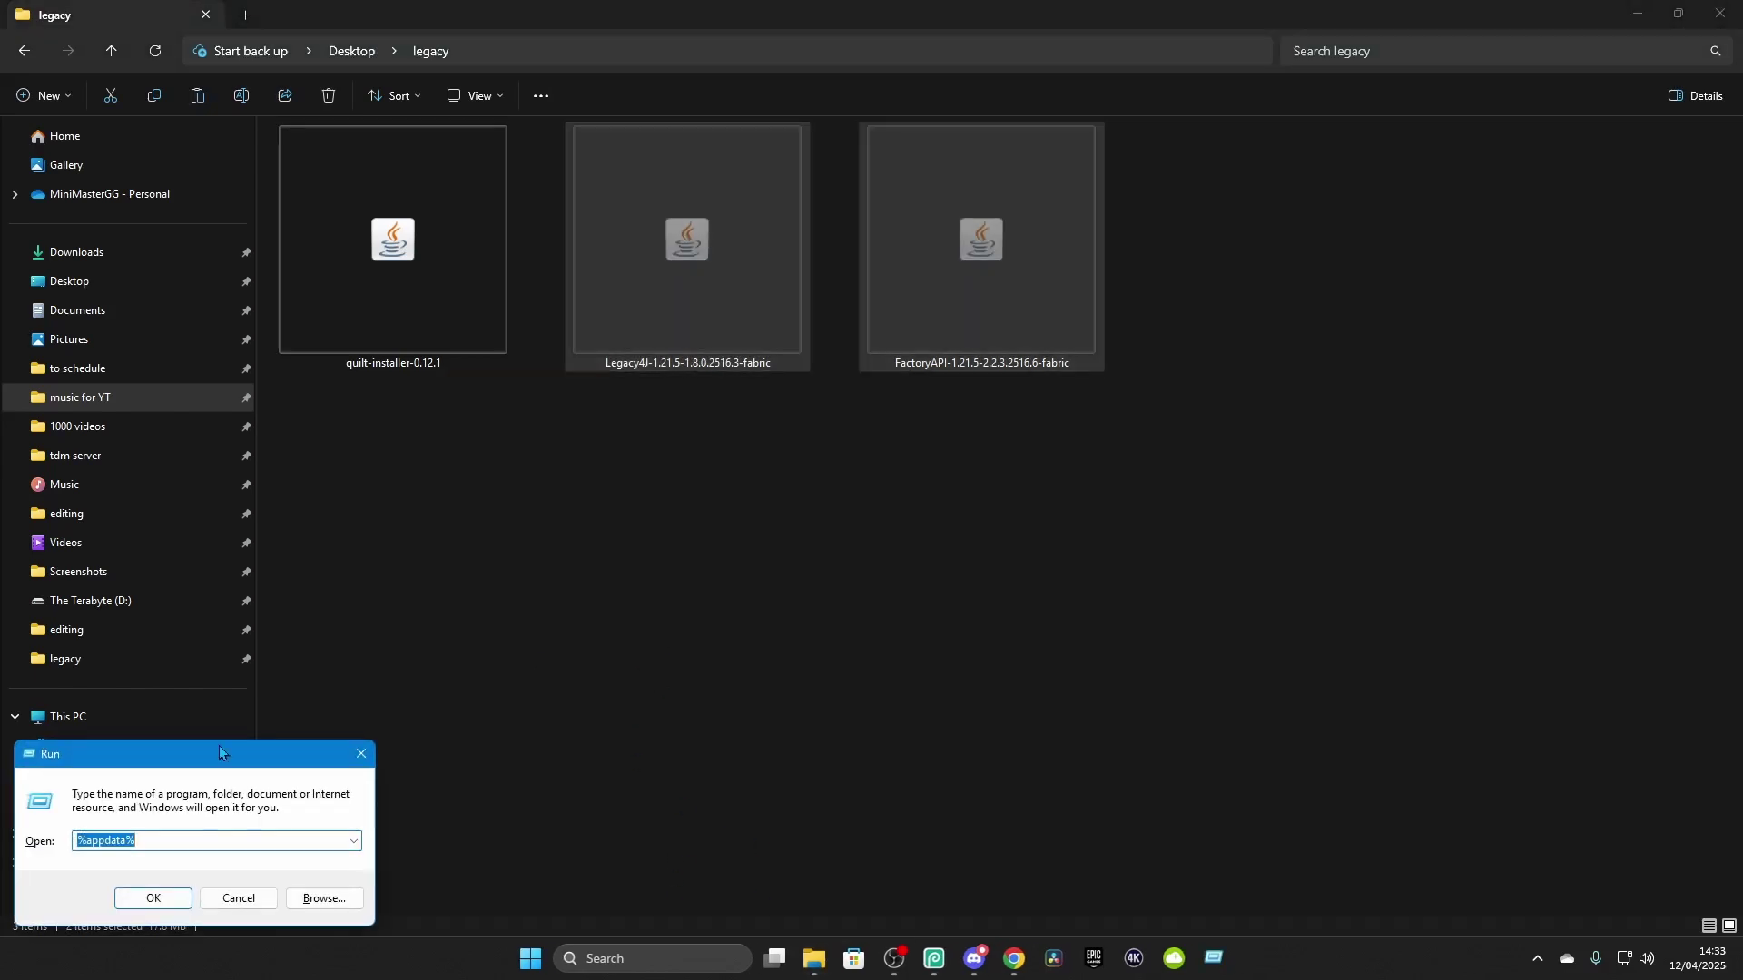
left_click_drag(220, 744, 794, 562)
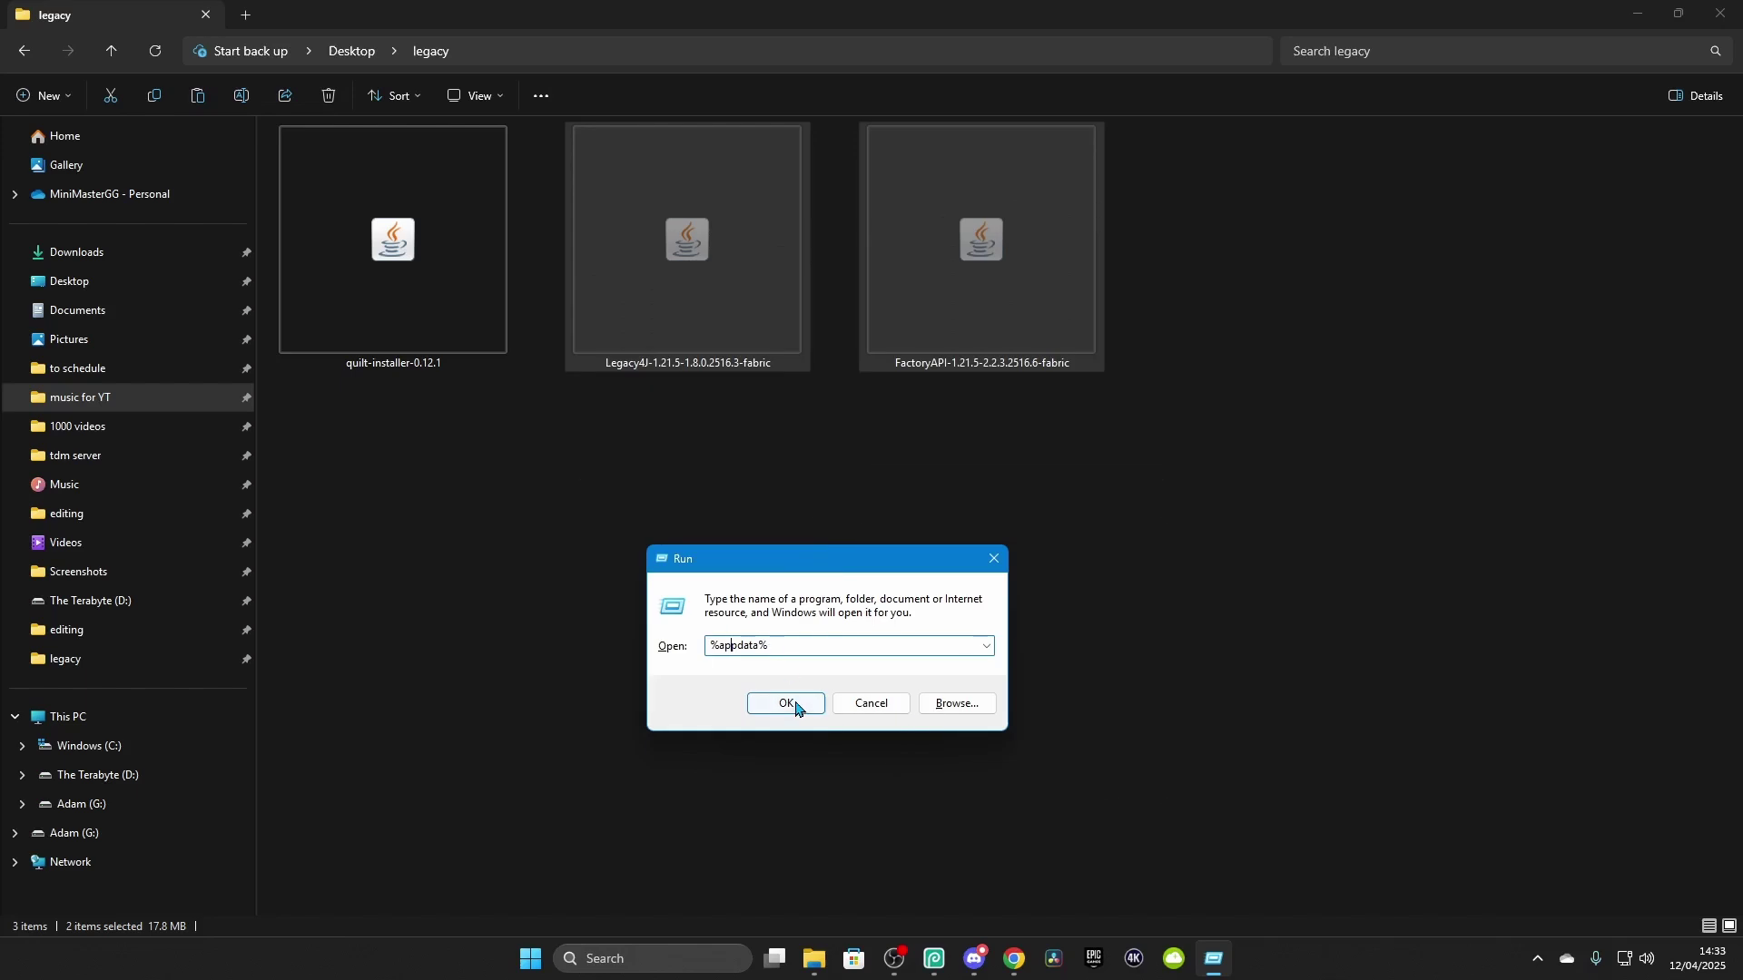
left_click(786, 704)
type(".")
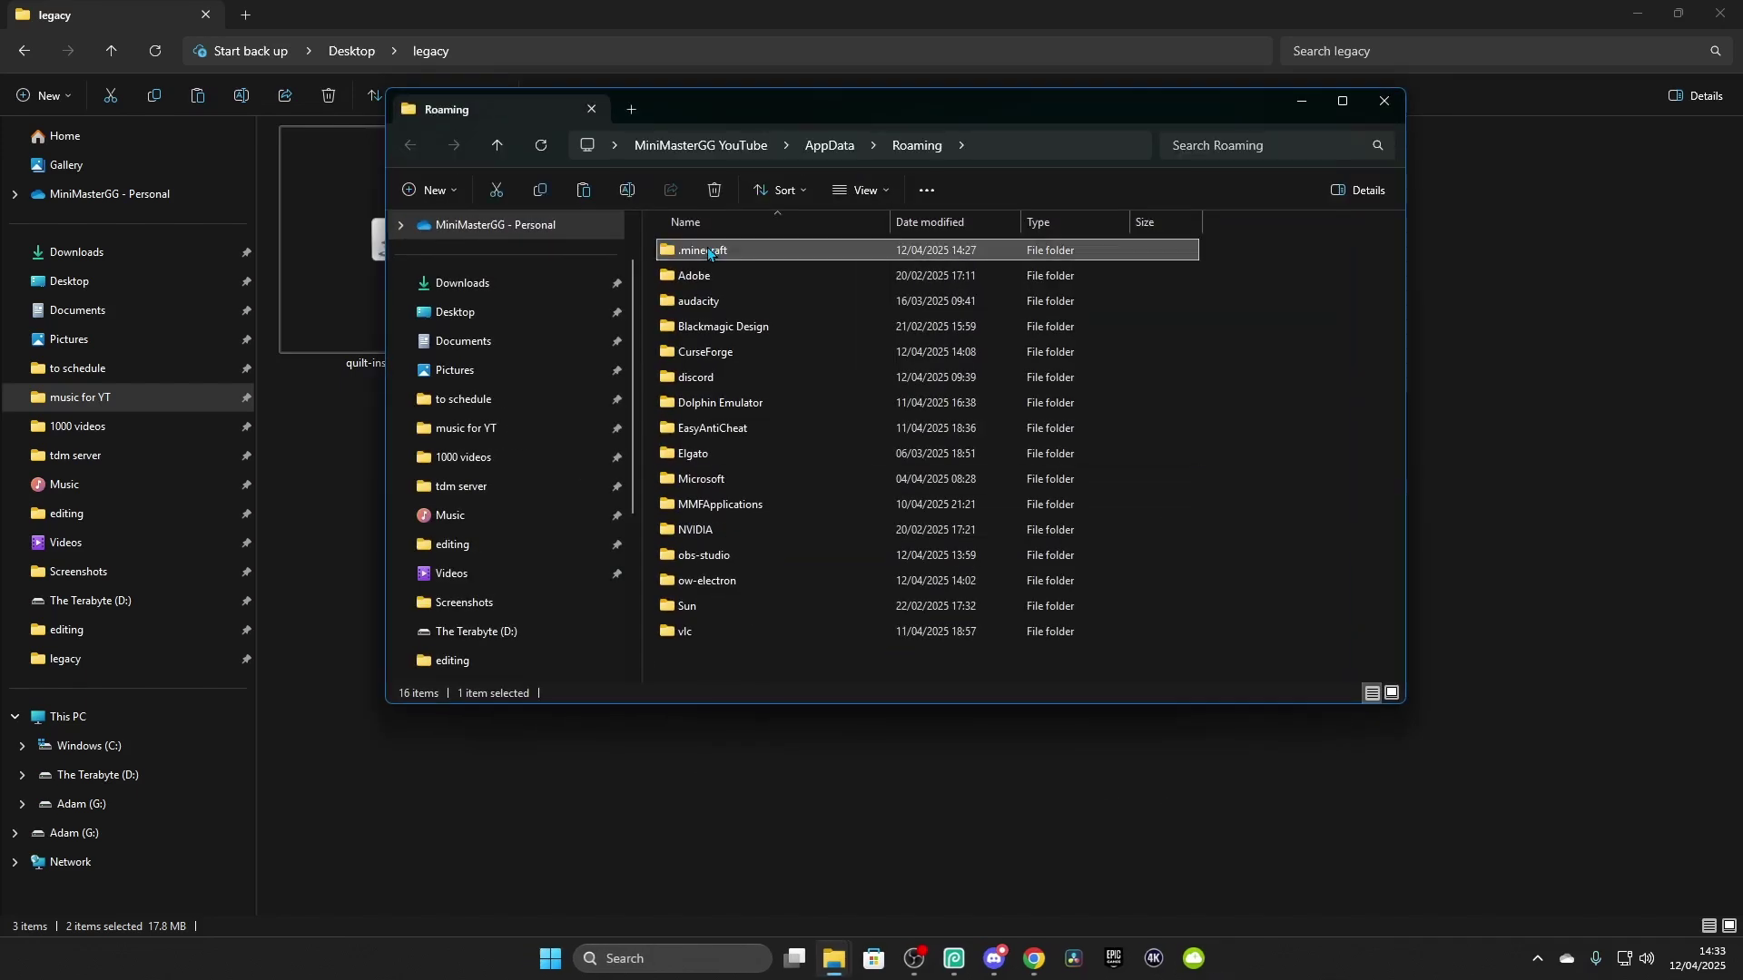
key("Return")
scroll(735, 581, "down", 1)
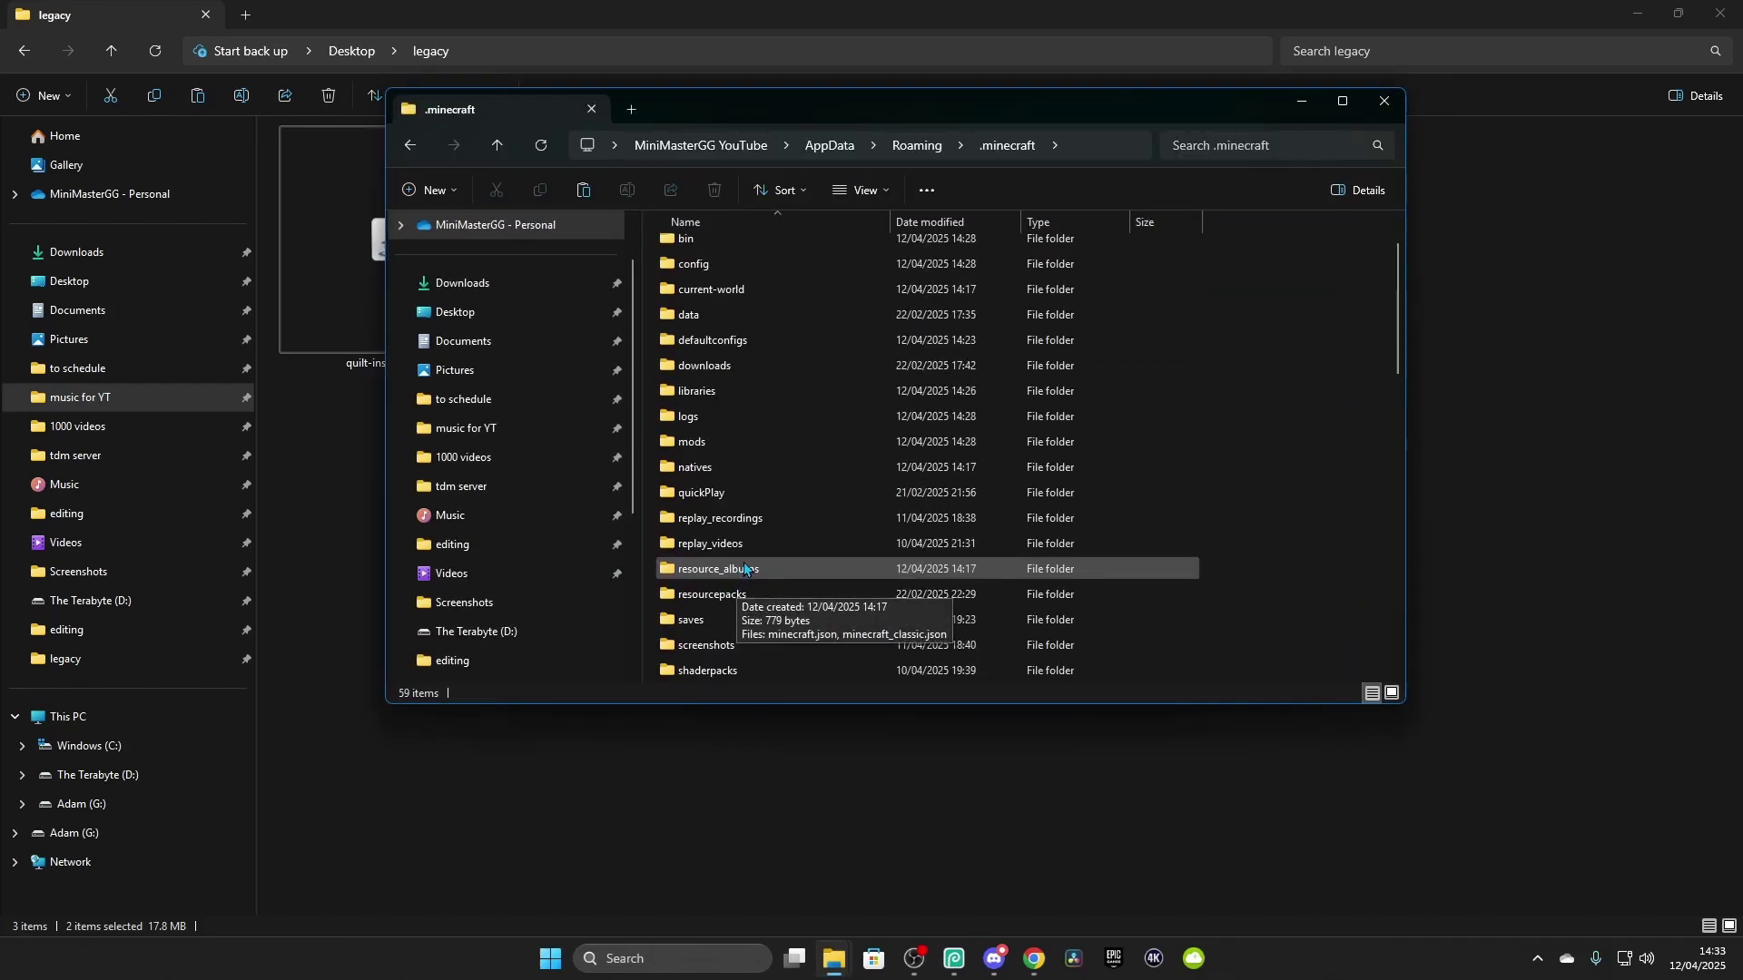
left_click(727, 439)
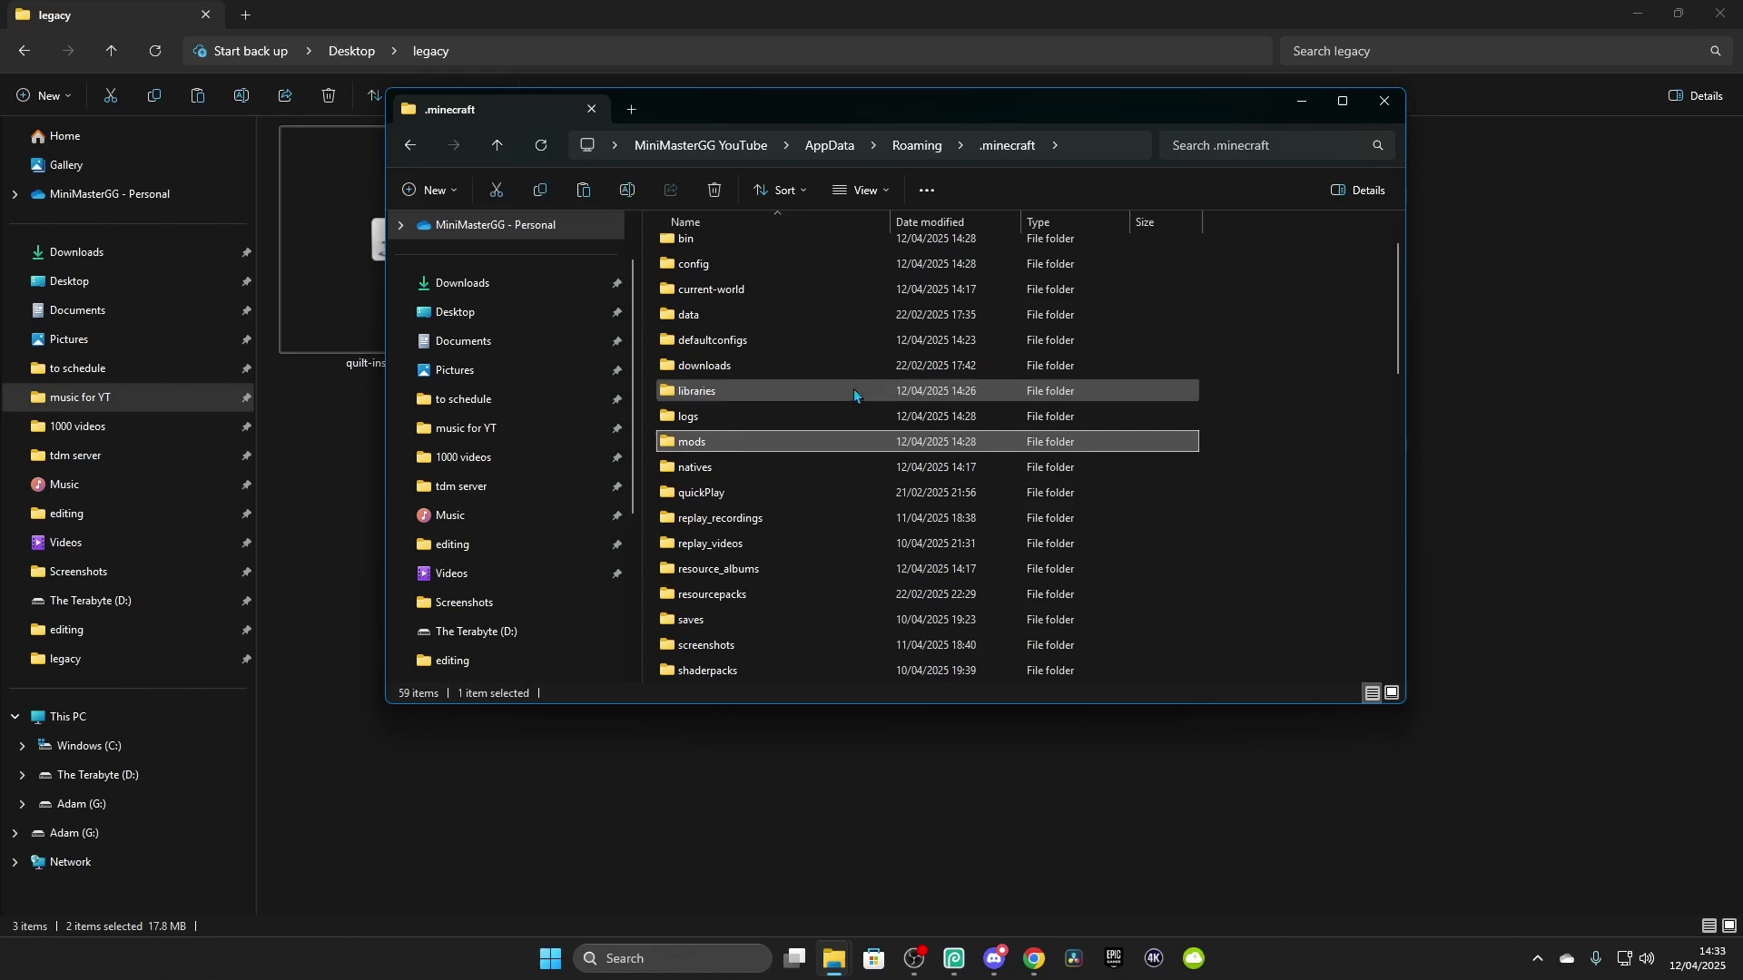
double_click(835, 443)
key("ctrl+v")
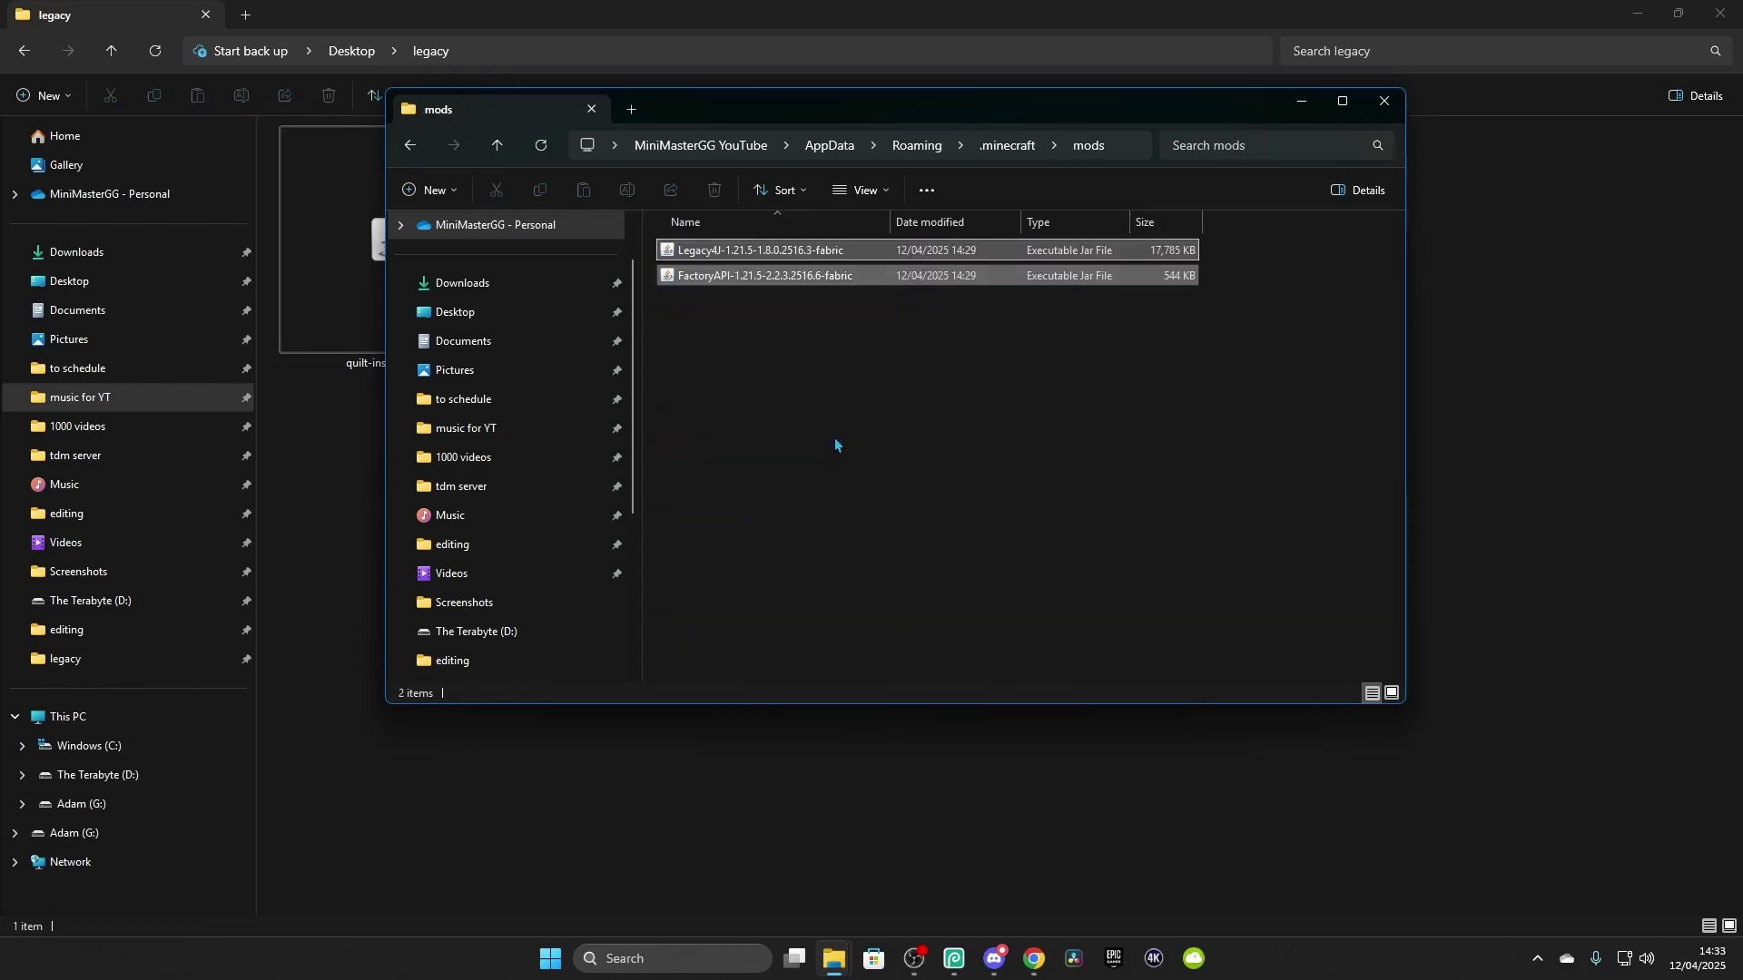
left_click(786, 410)
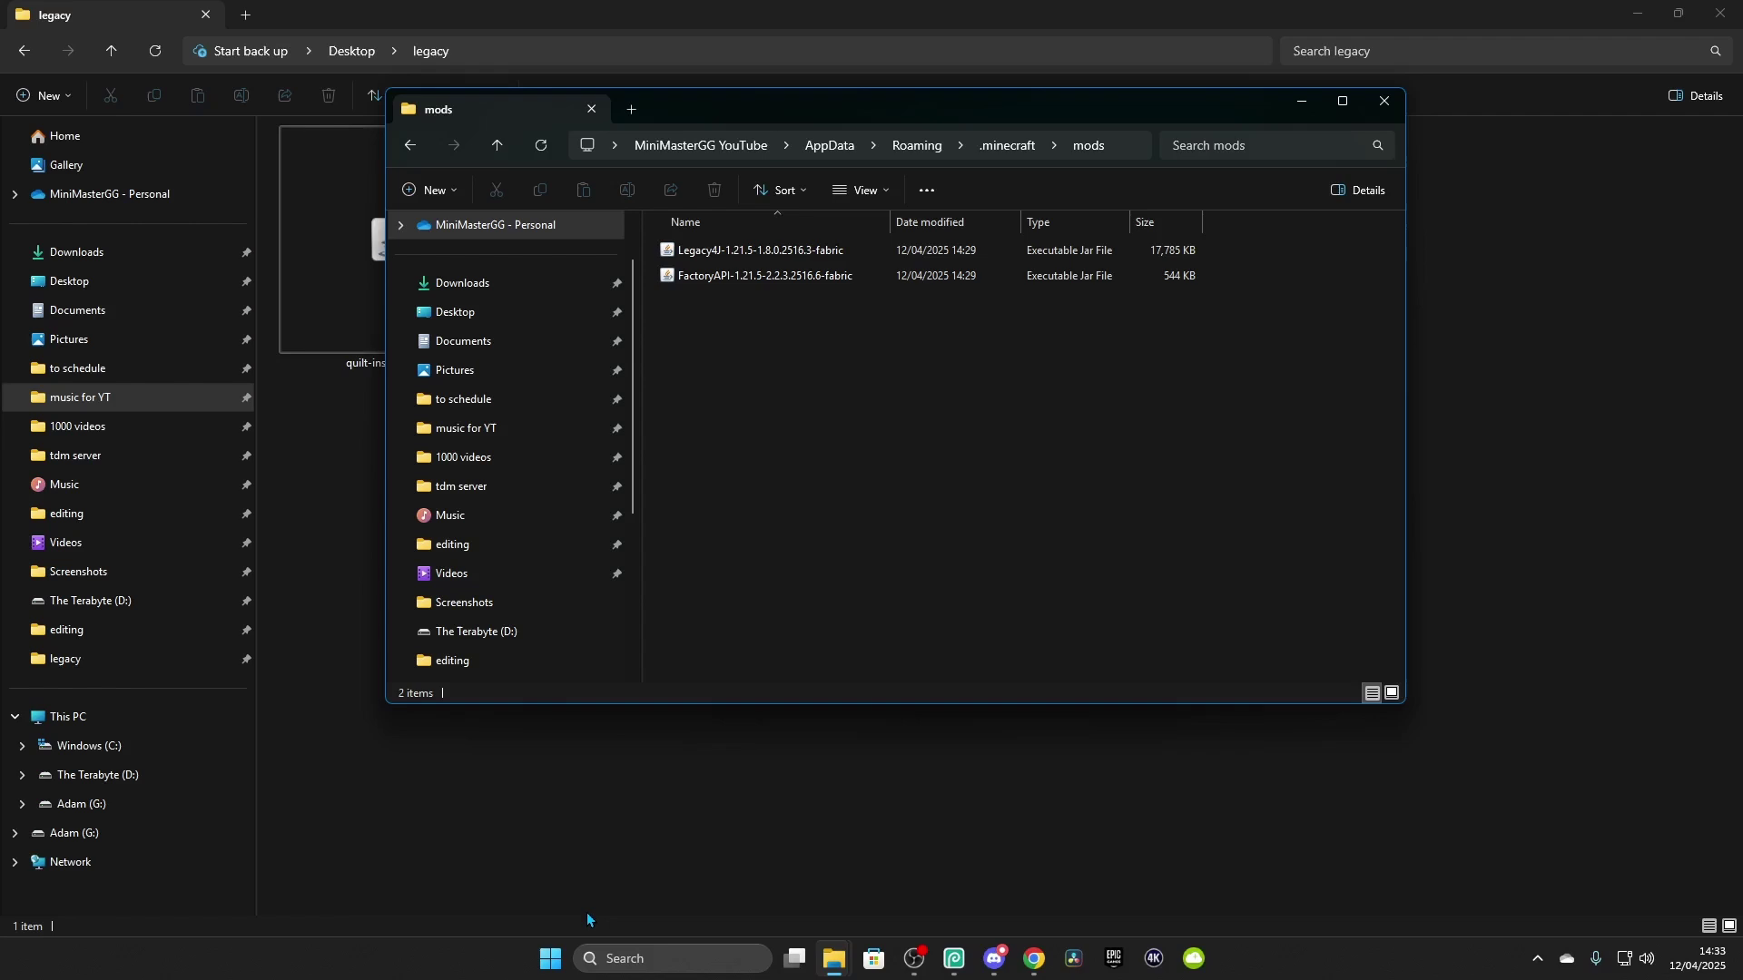
left_click(619, 951)
Step: Launch the Quilt 1.21.5 profile from Minecraft Launcher and move the missing fabric-api error window aside
type("m")
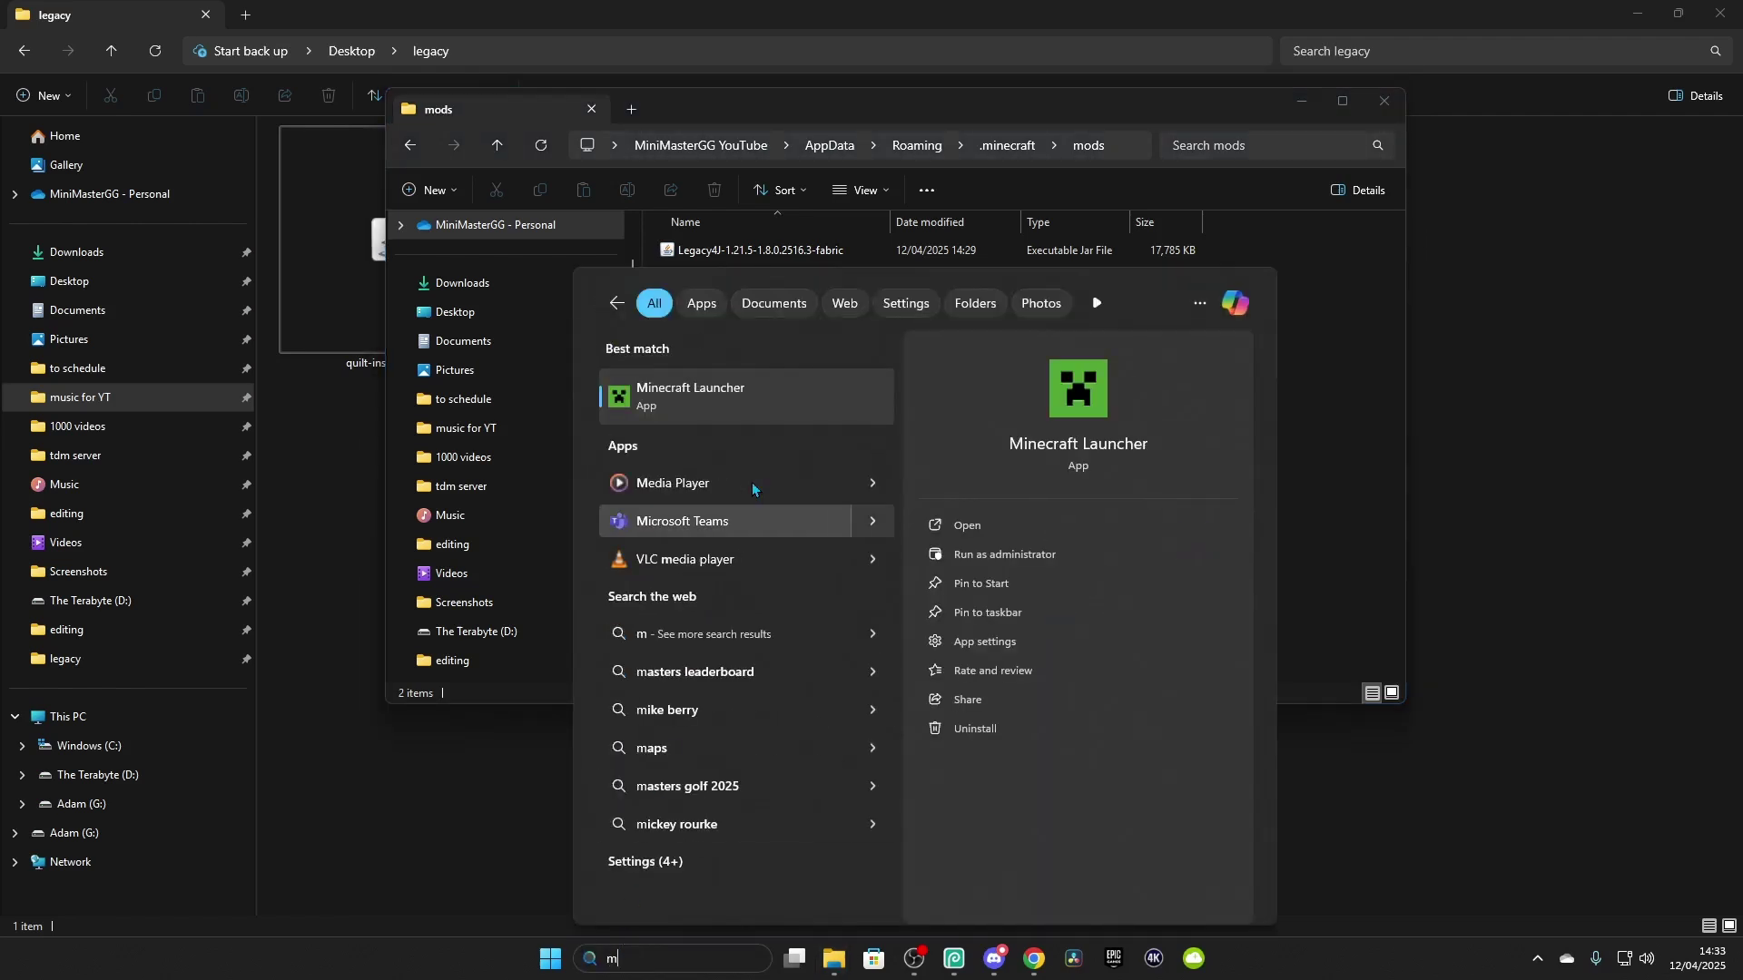
left_click(734, 413)
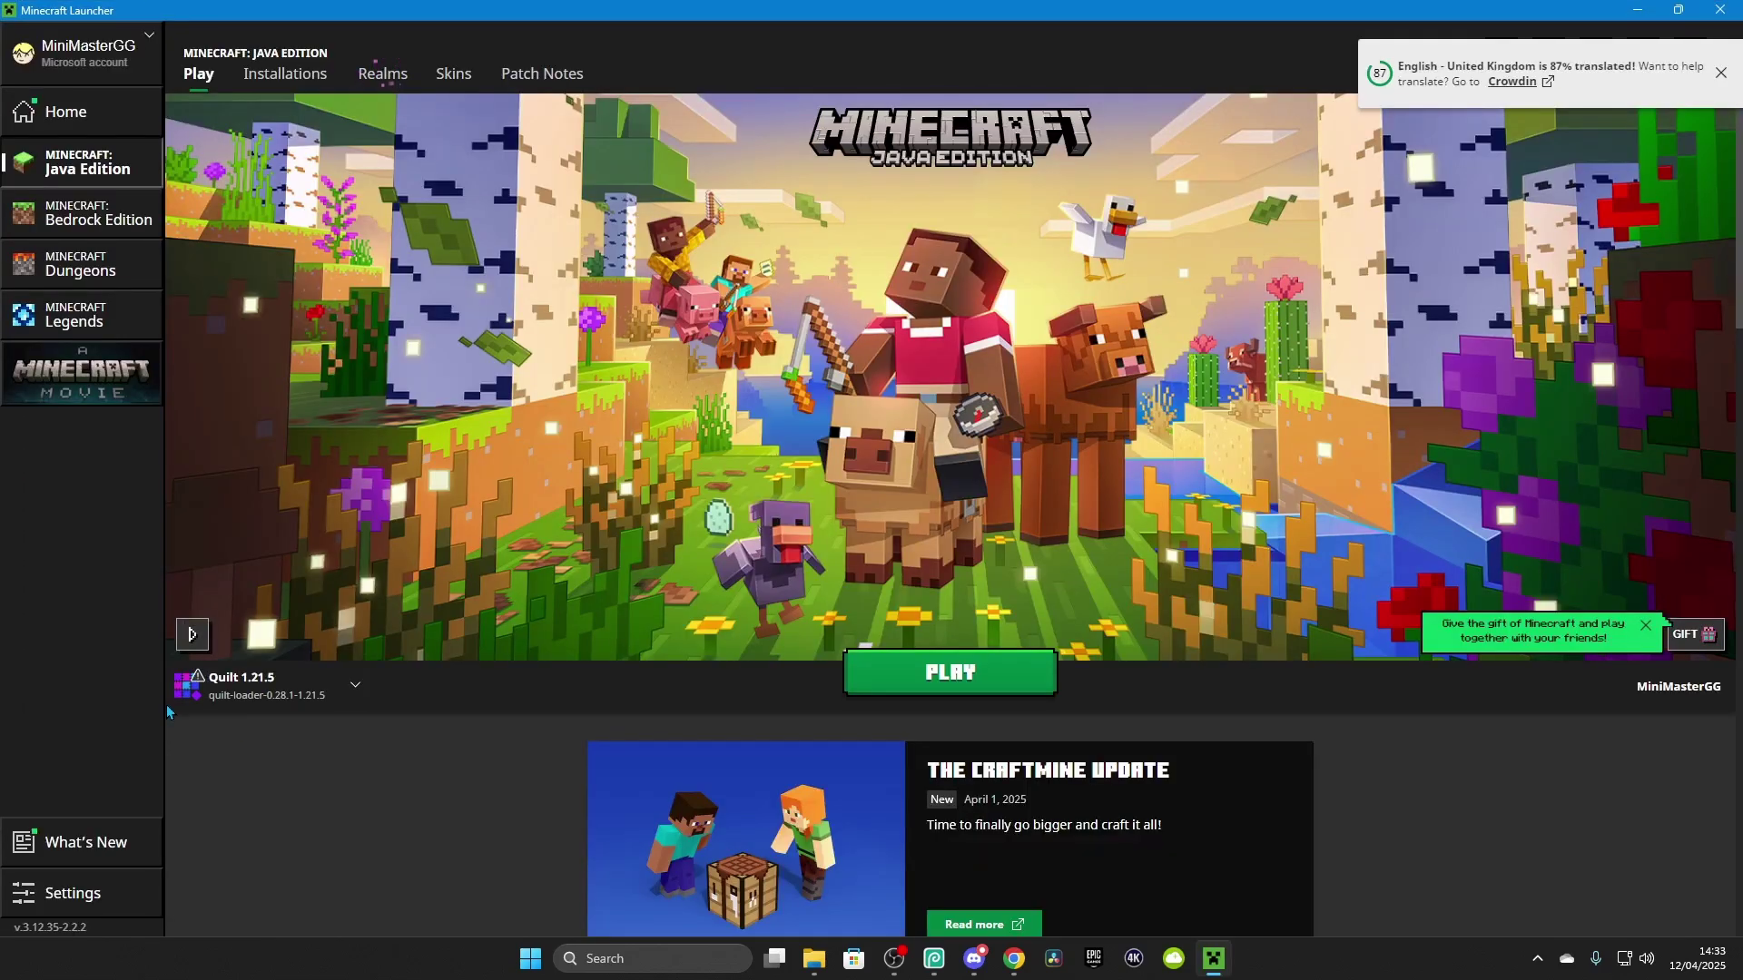
left_click(976, 678)
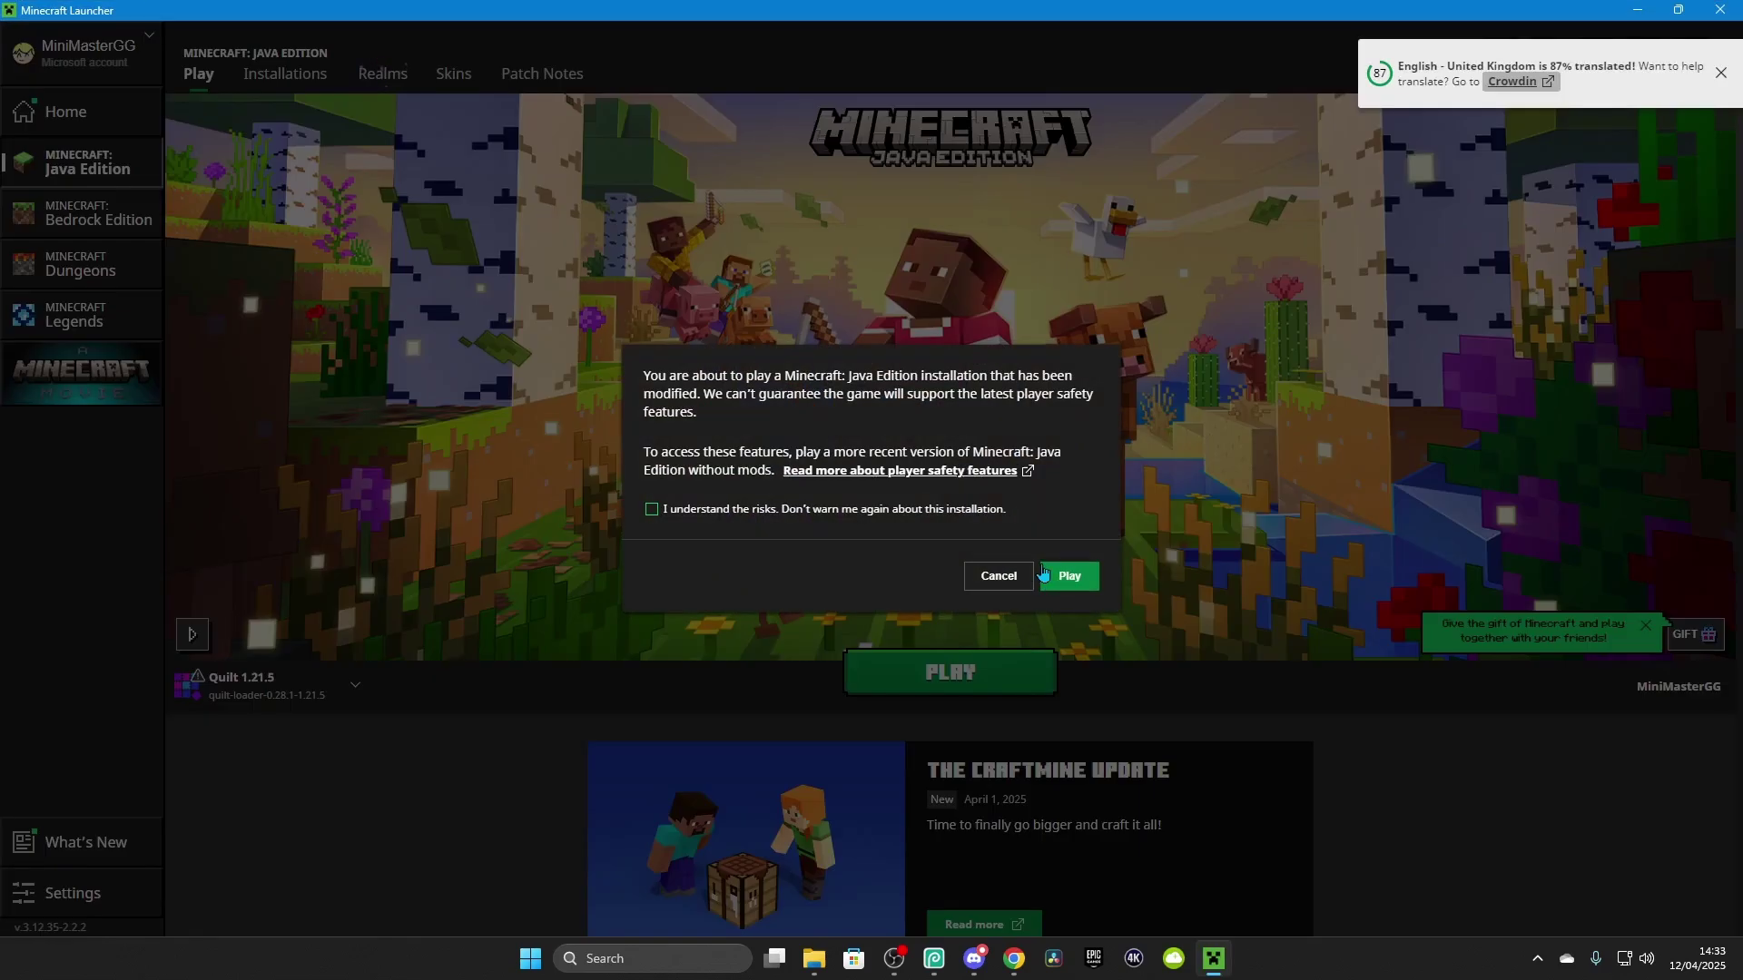
left_click(1043, 573)
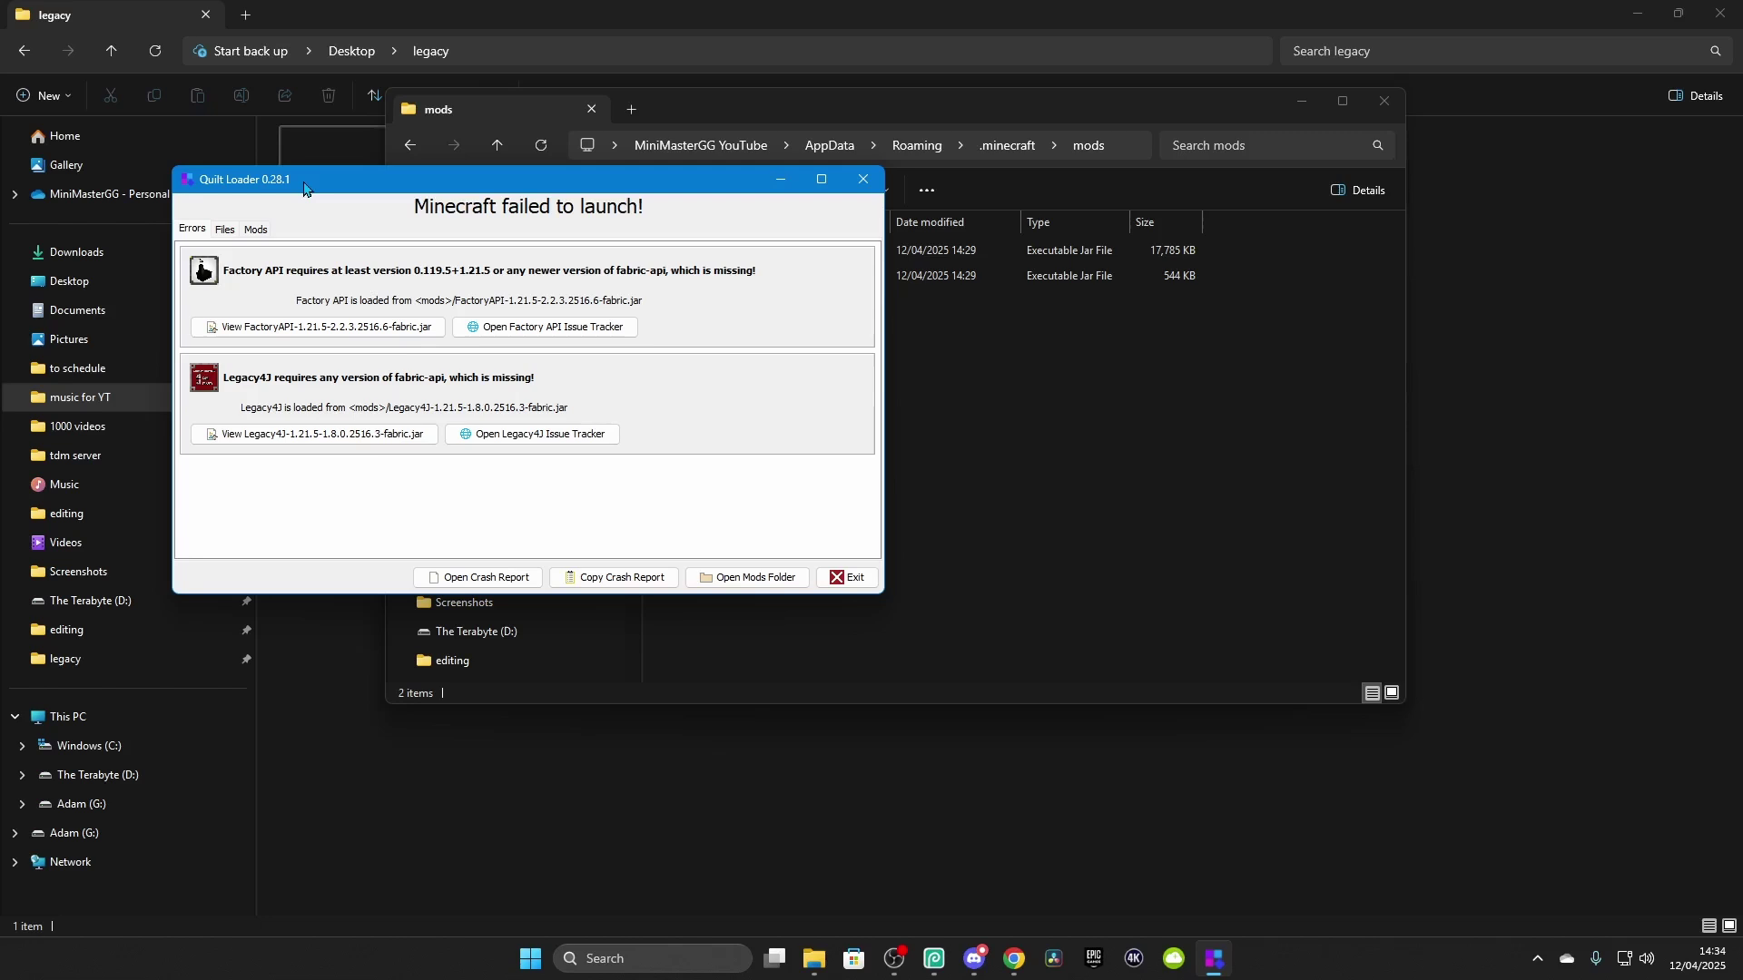
left_click_drag(304, 188, 773, 210)
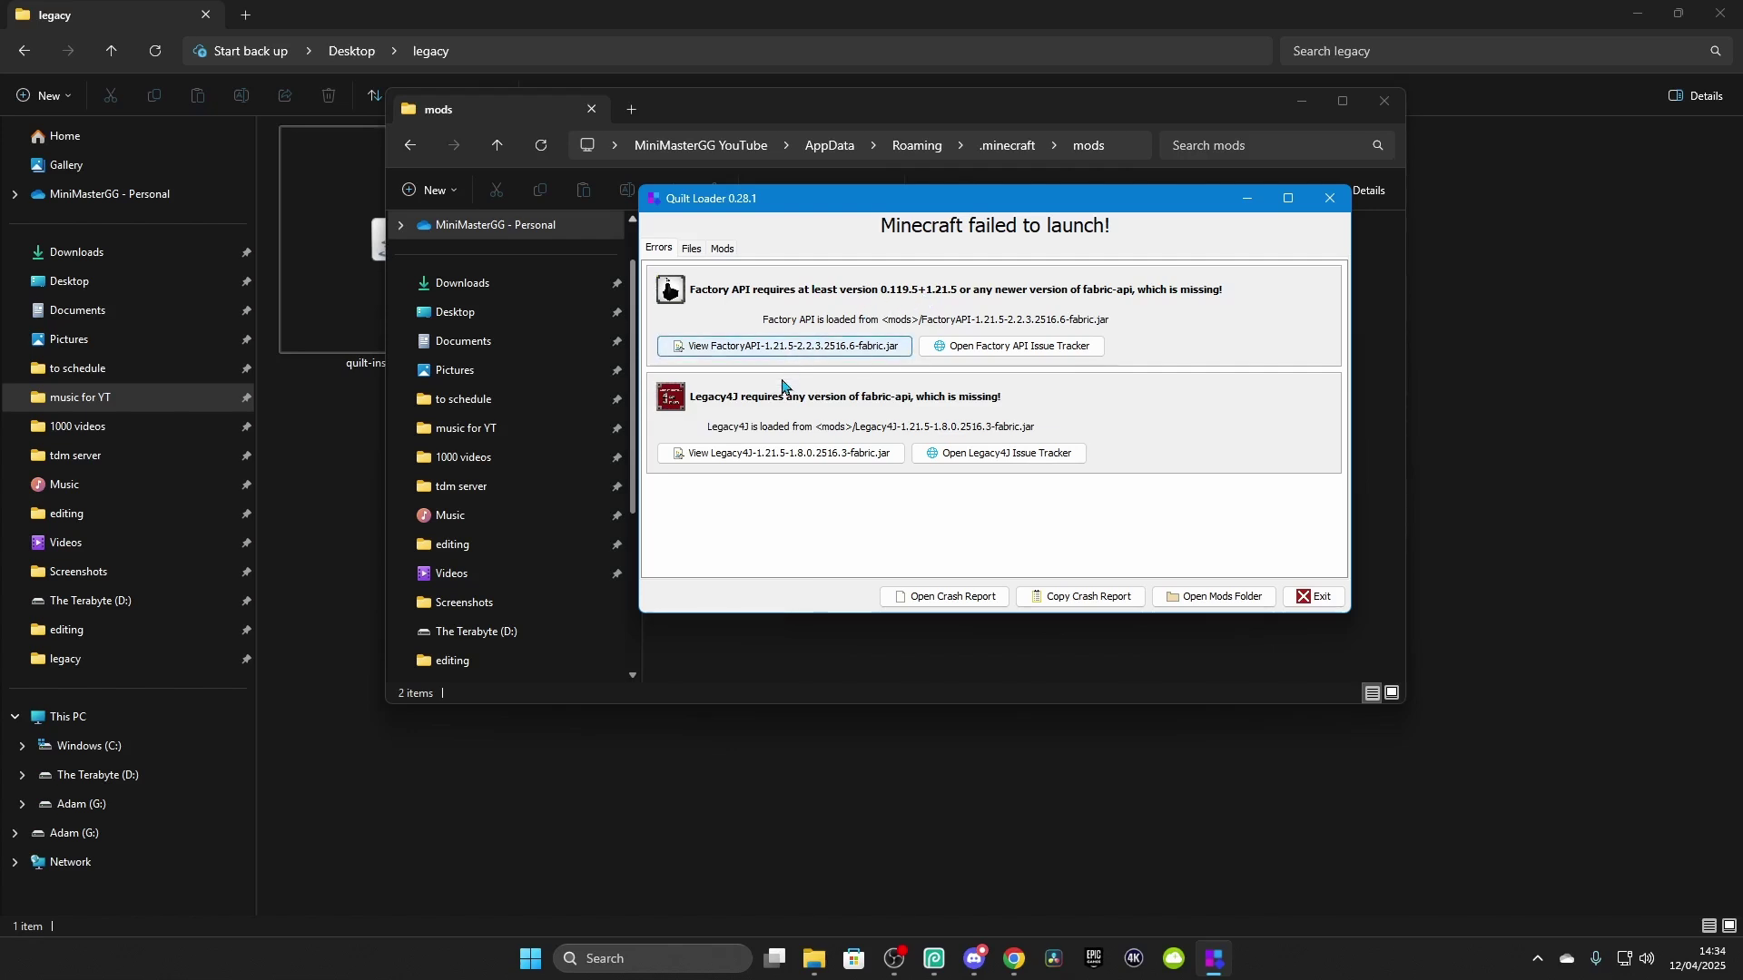
left_click_drag(741, 207, 934, 396)
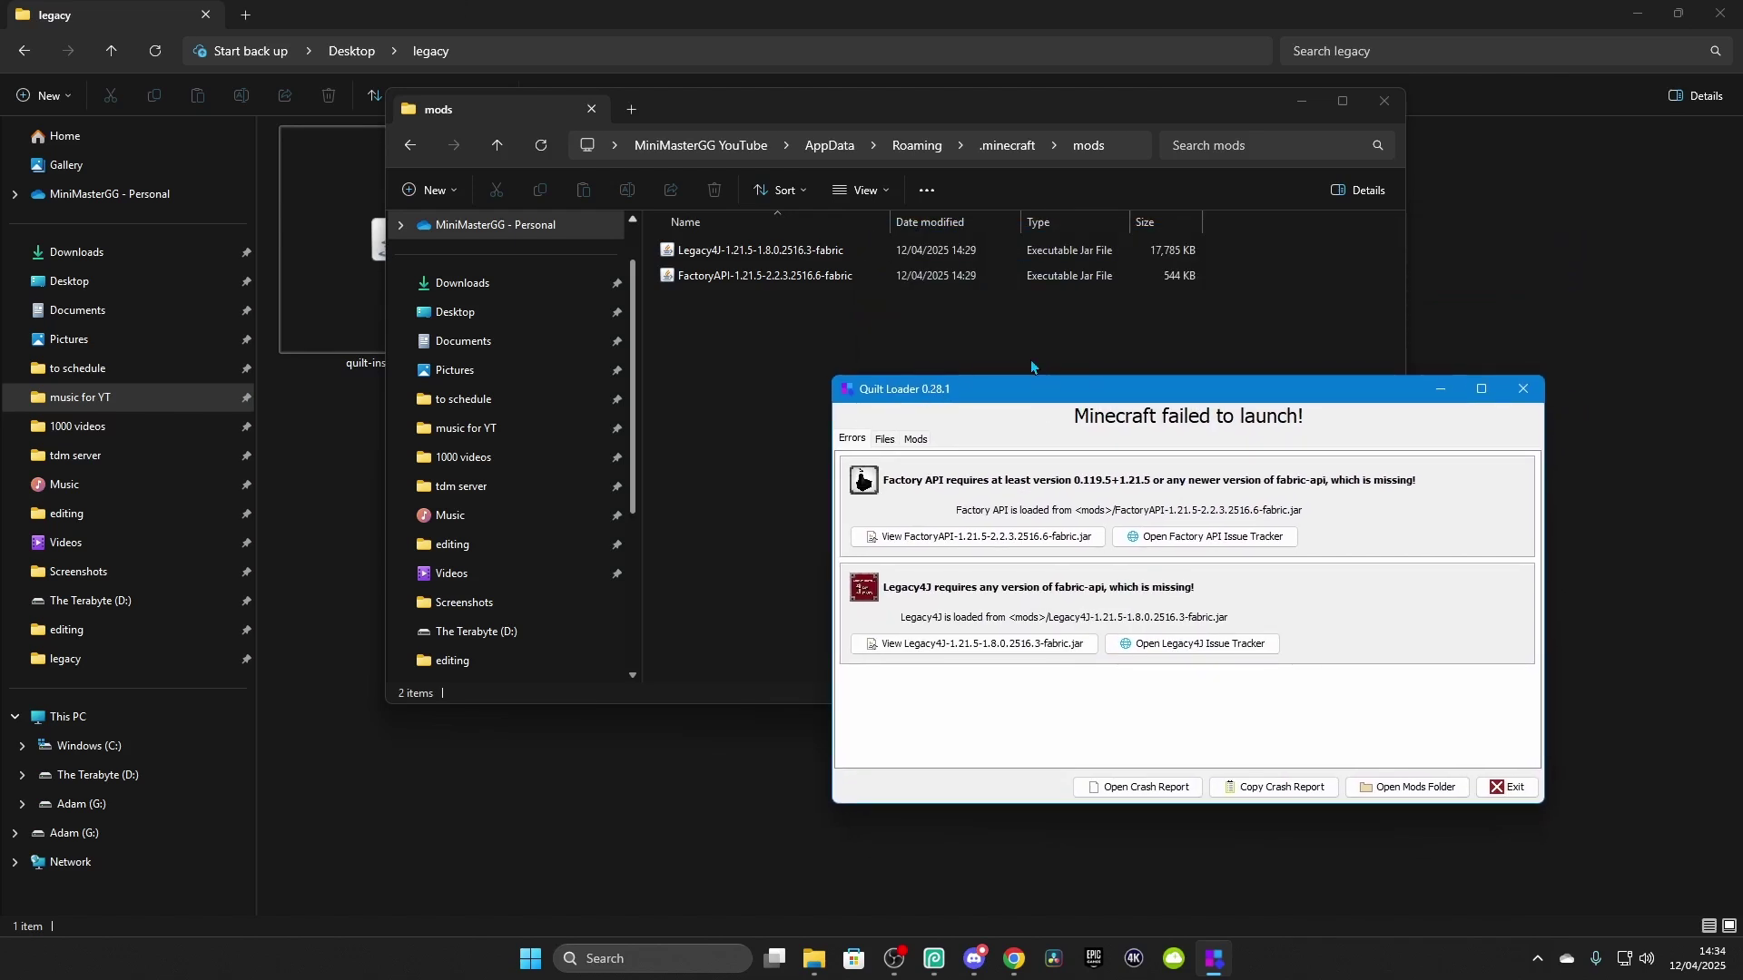
left_click_drag(896, 393, 751, 396)
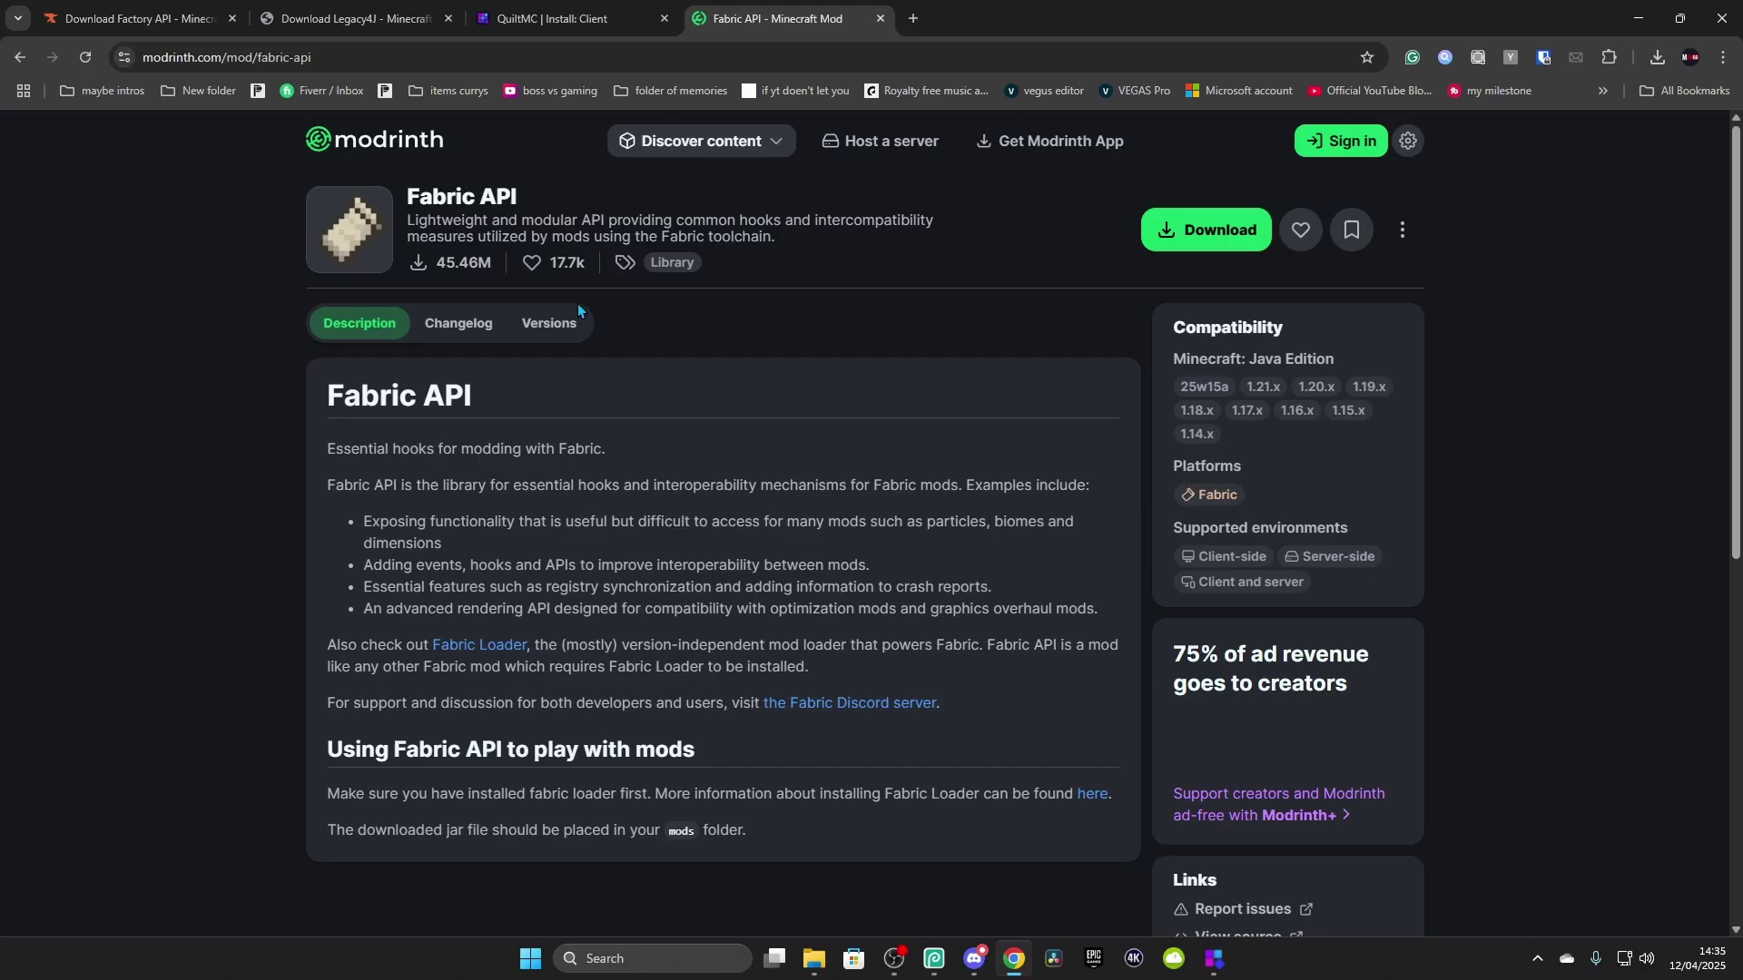
Step: Download Fabric API 0.119.9+1.21.5 from Modrinth's Versions list filtered to game version 1.21.5
left_click(552, 324)
left_click(425, 375)
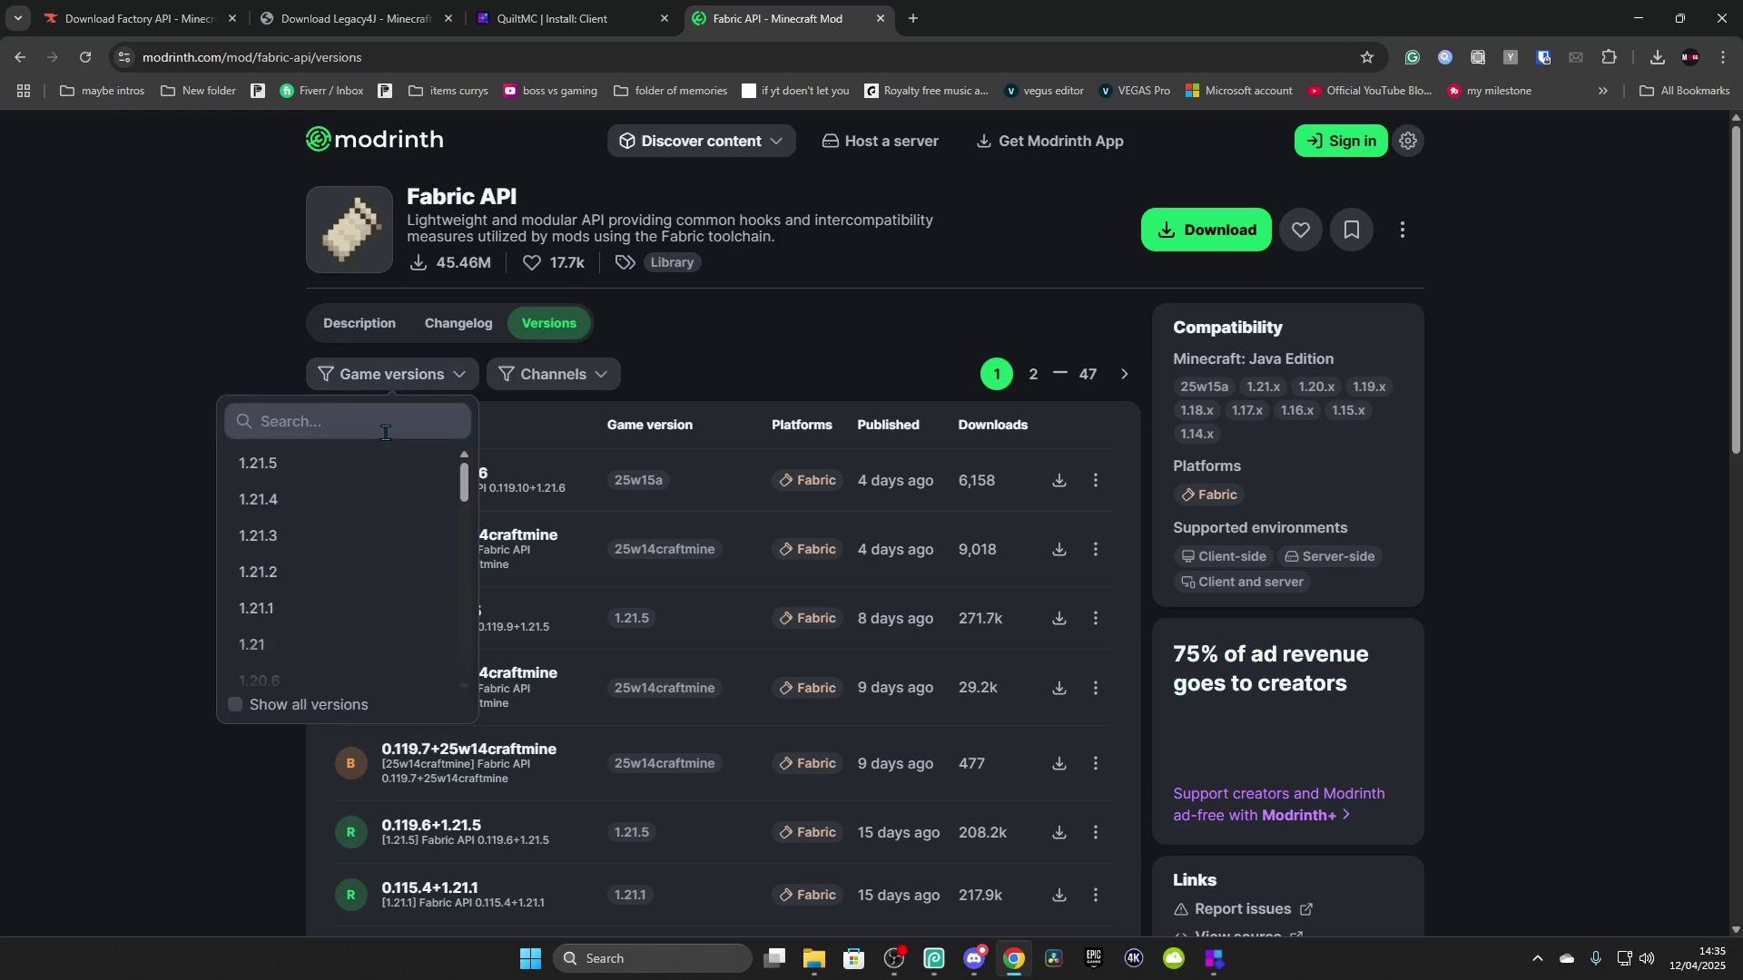
left_click(386, 465)
left_click(939, 361)
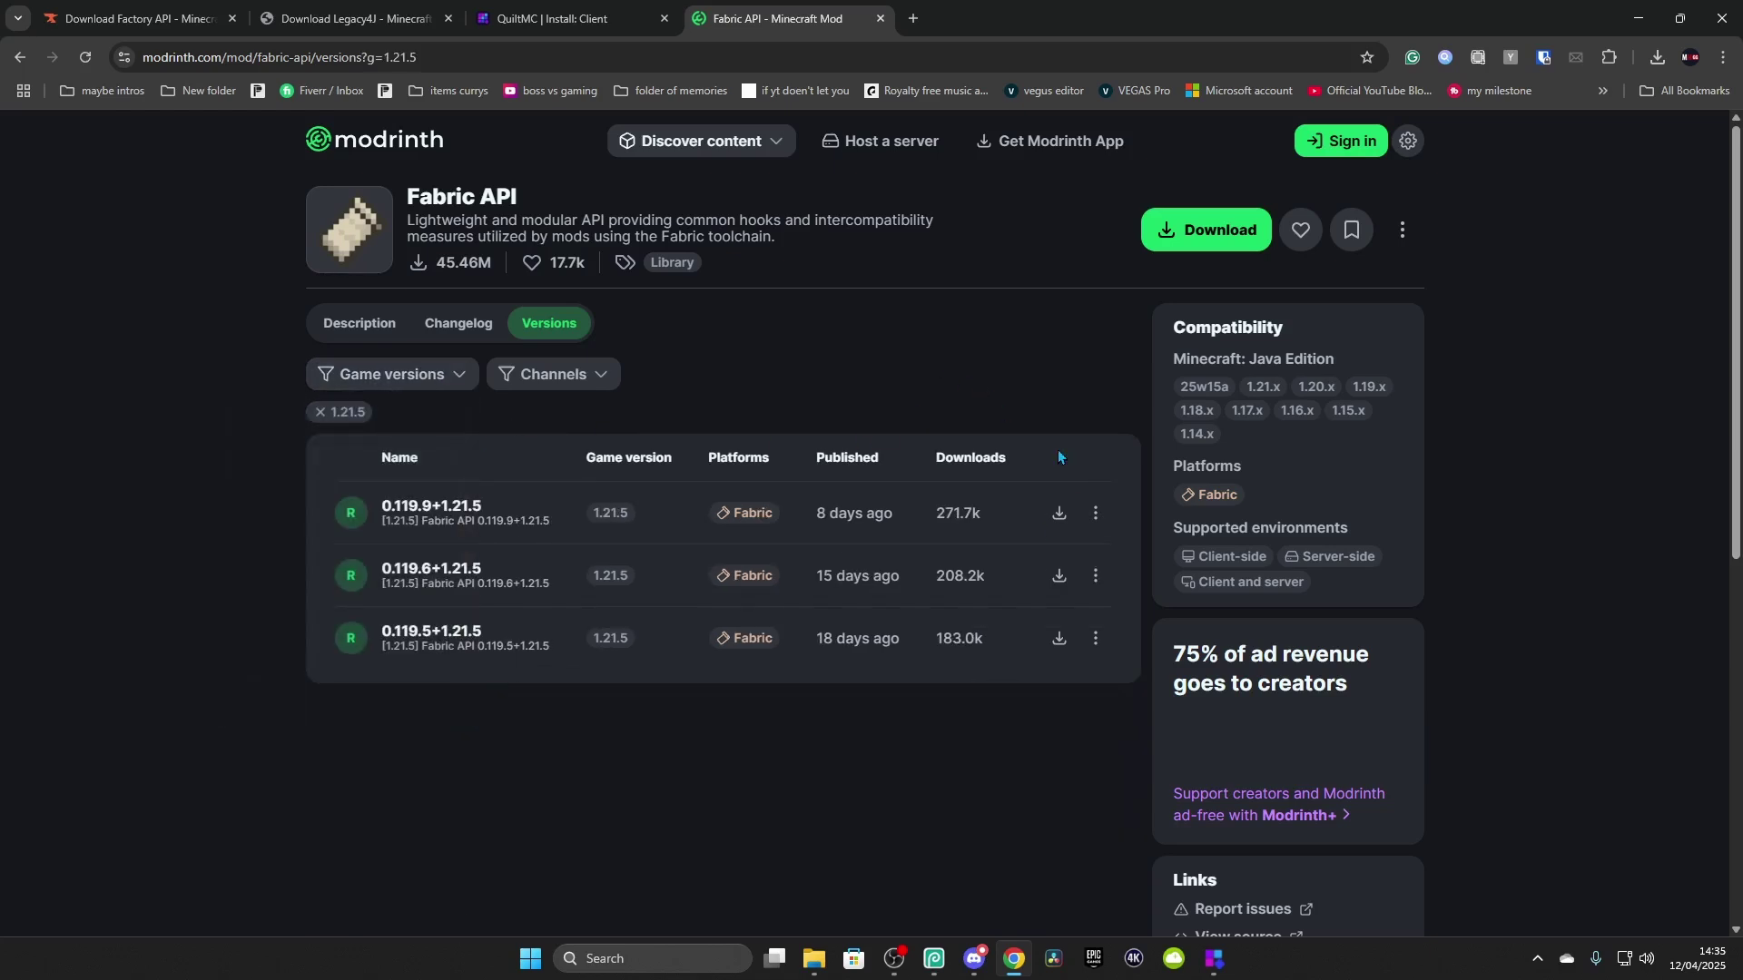
left_click(1058, 512)
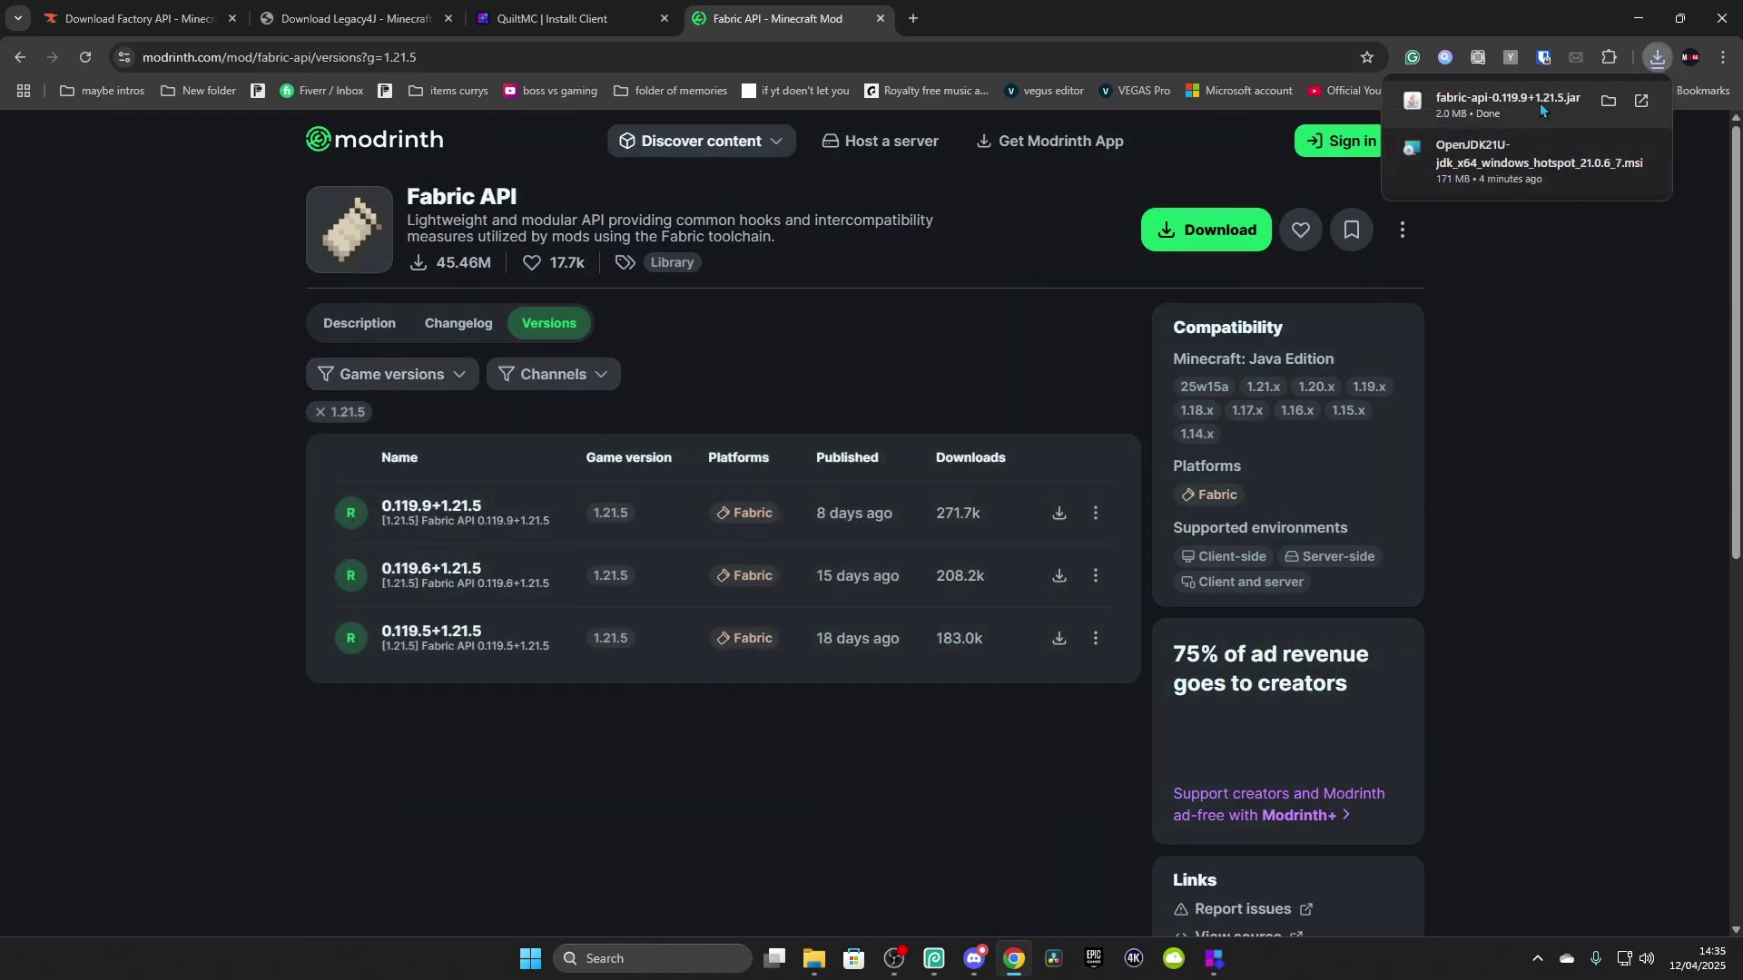
Step: Paste the downloaded Fabric API jar into the .minecraft mods folder
left_click(1641, 102)
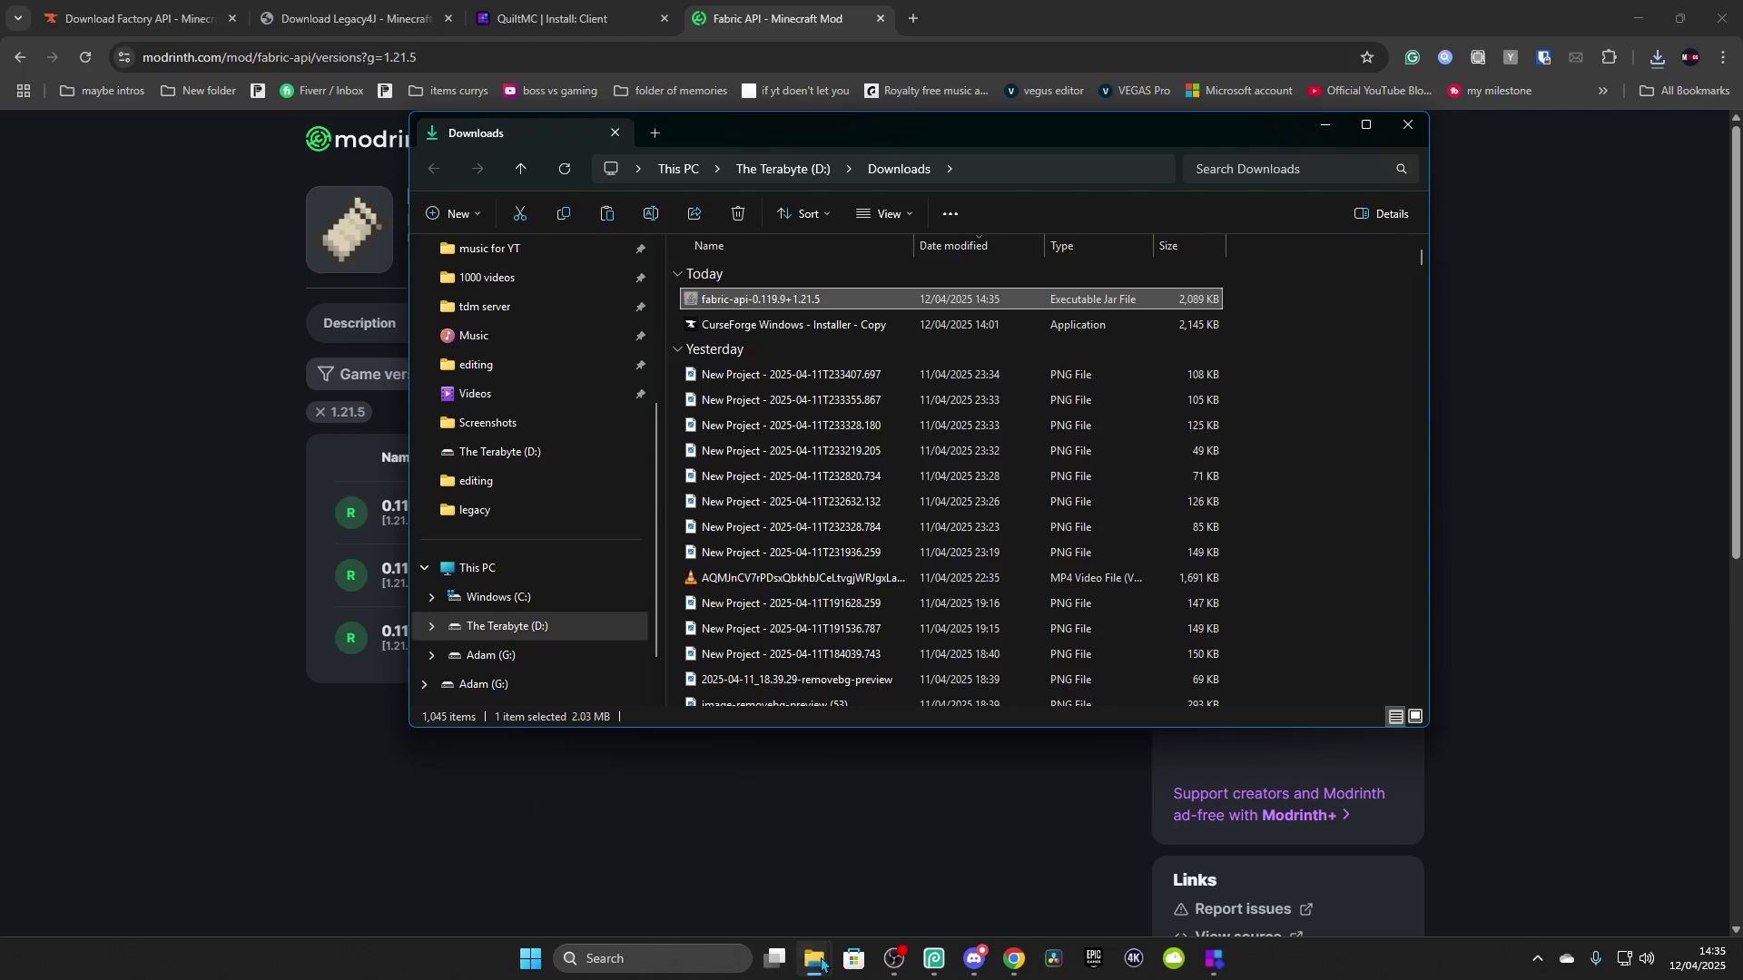
mouse_move(821, 964)
left_click(795, 842)
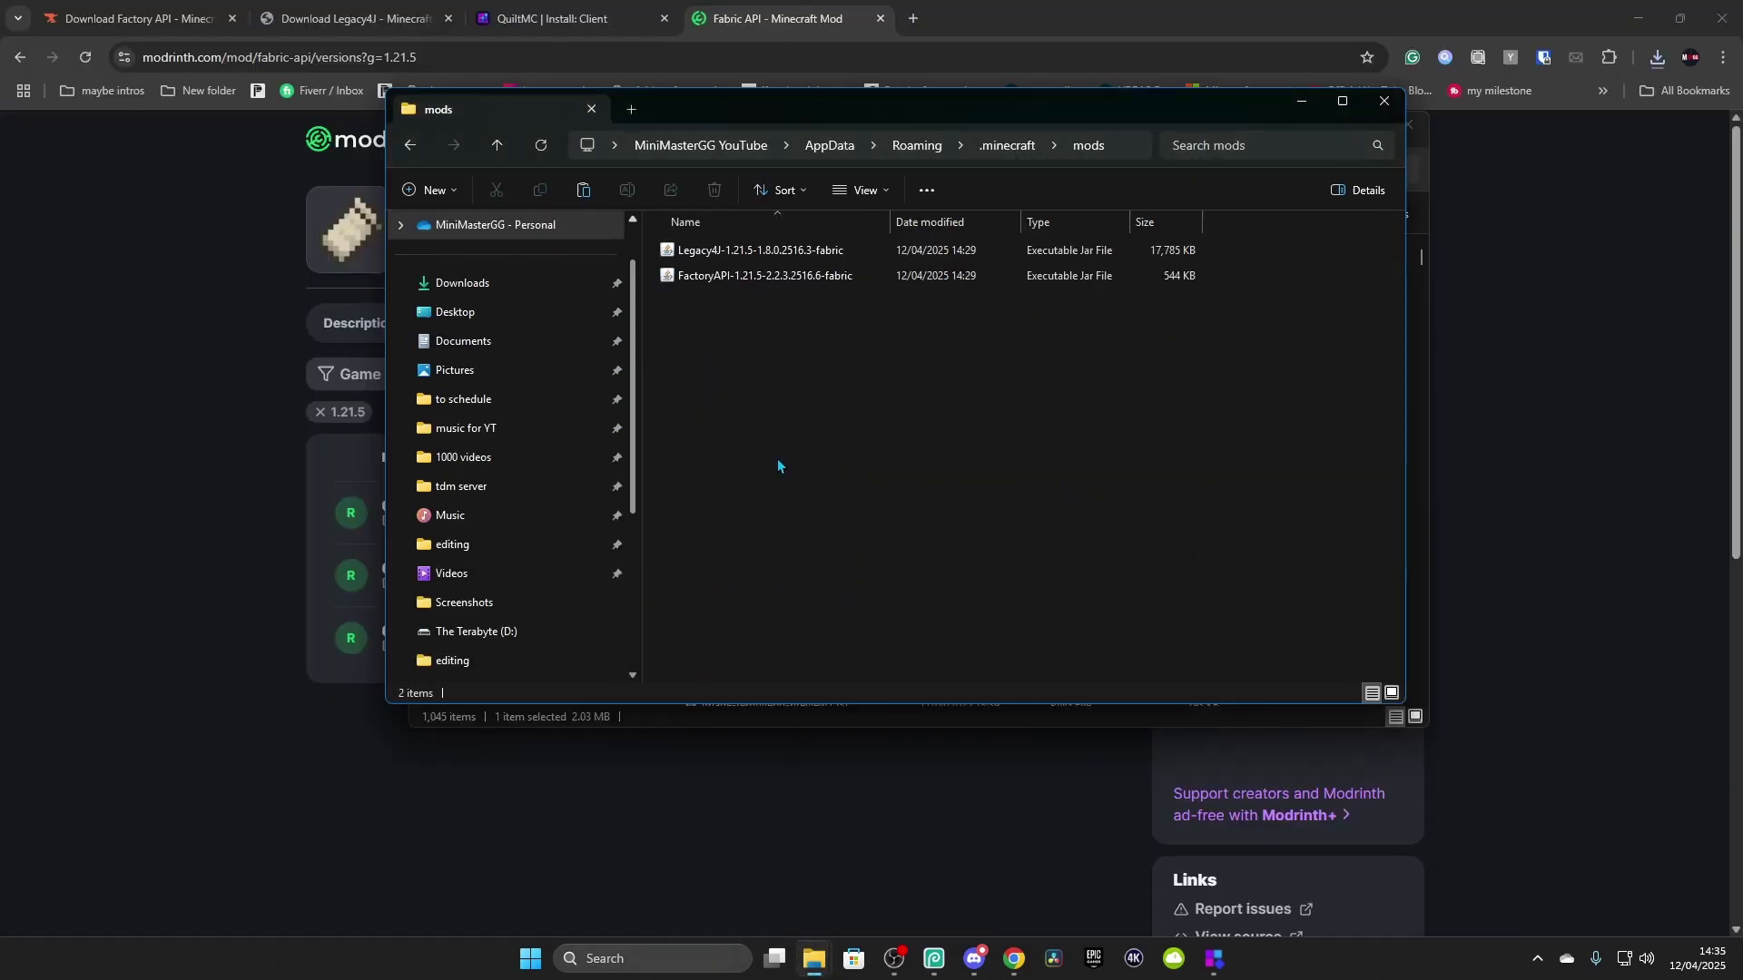
key("ctrl+v")
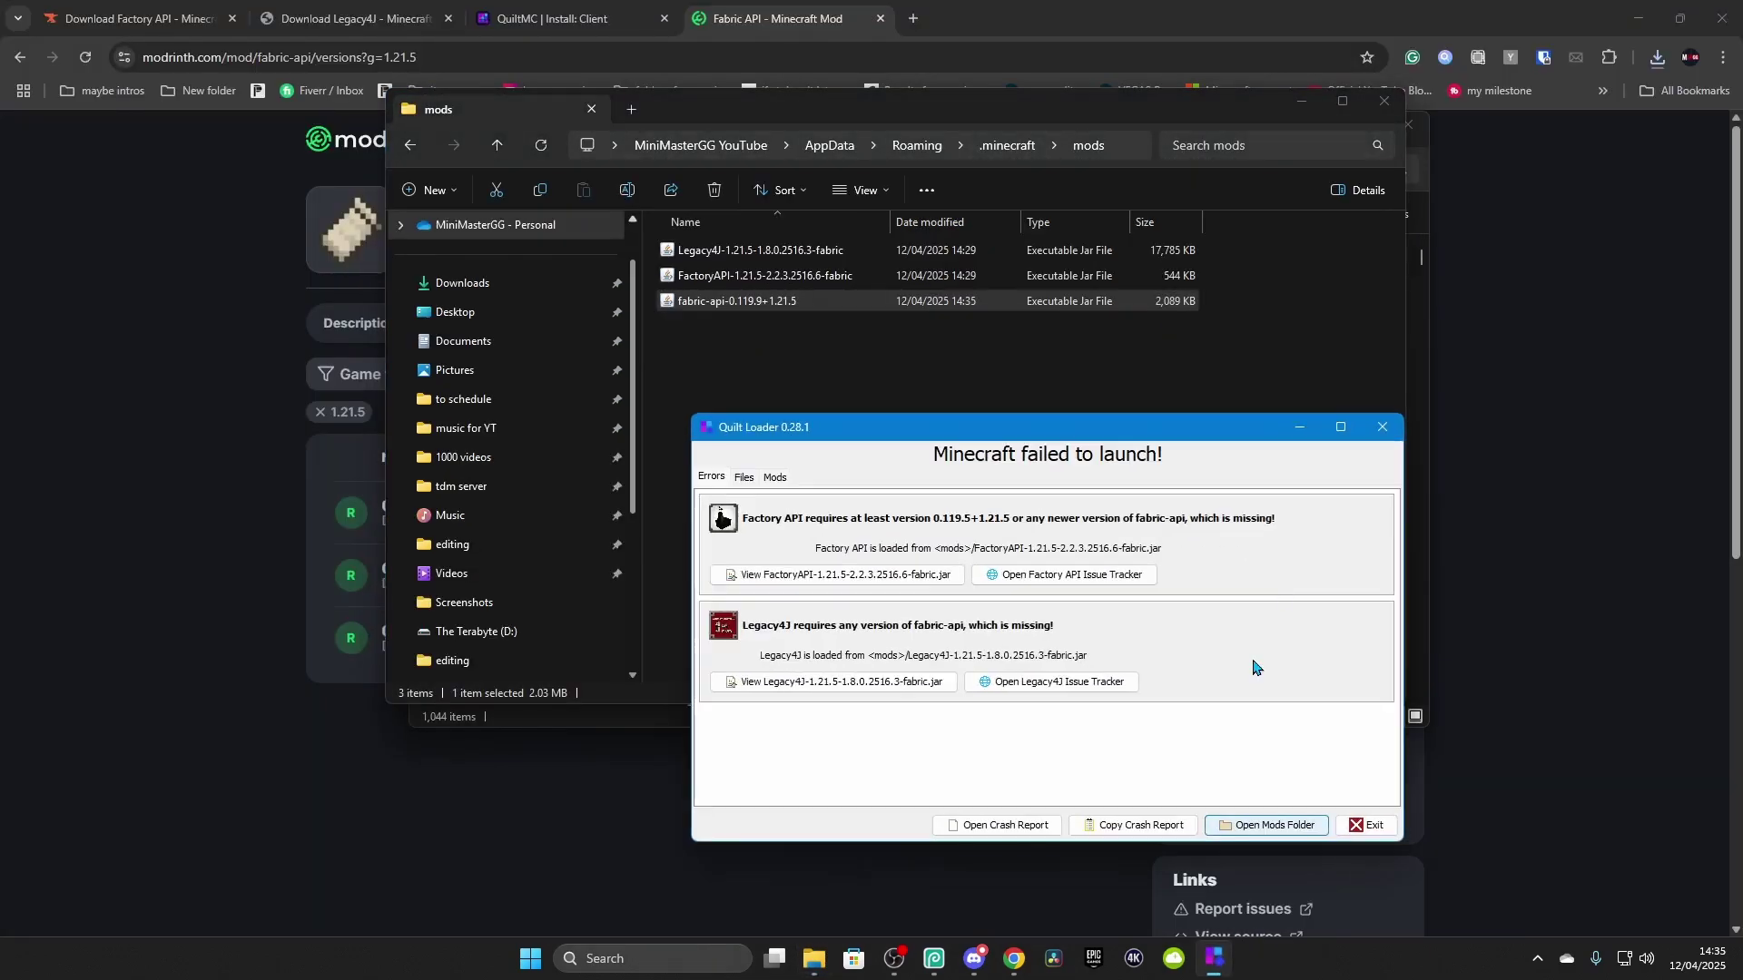
Step: Dismiss the Quilt error and crash dialogs, relaunch Quilt 1.21.5, and maximise the game window
left_click(1389, 428)
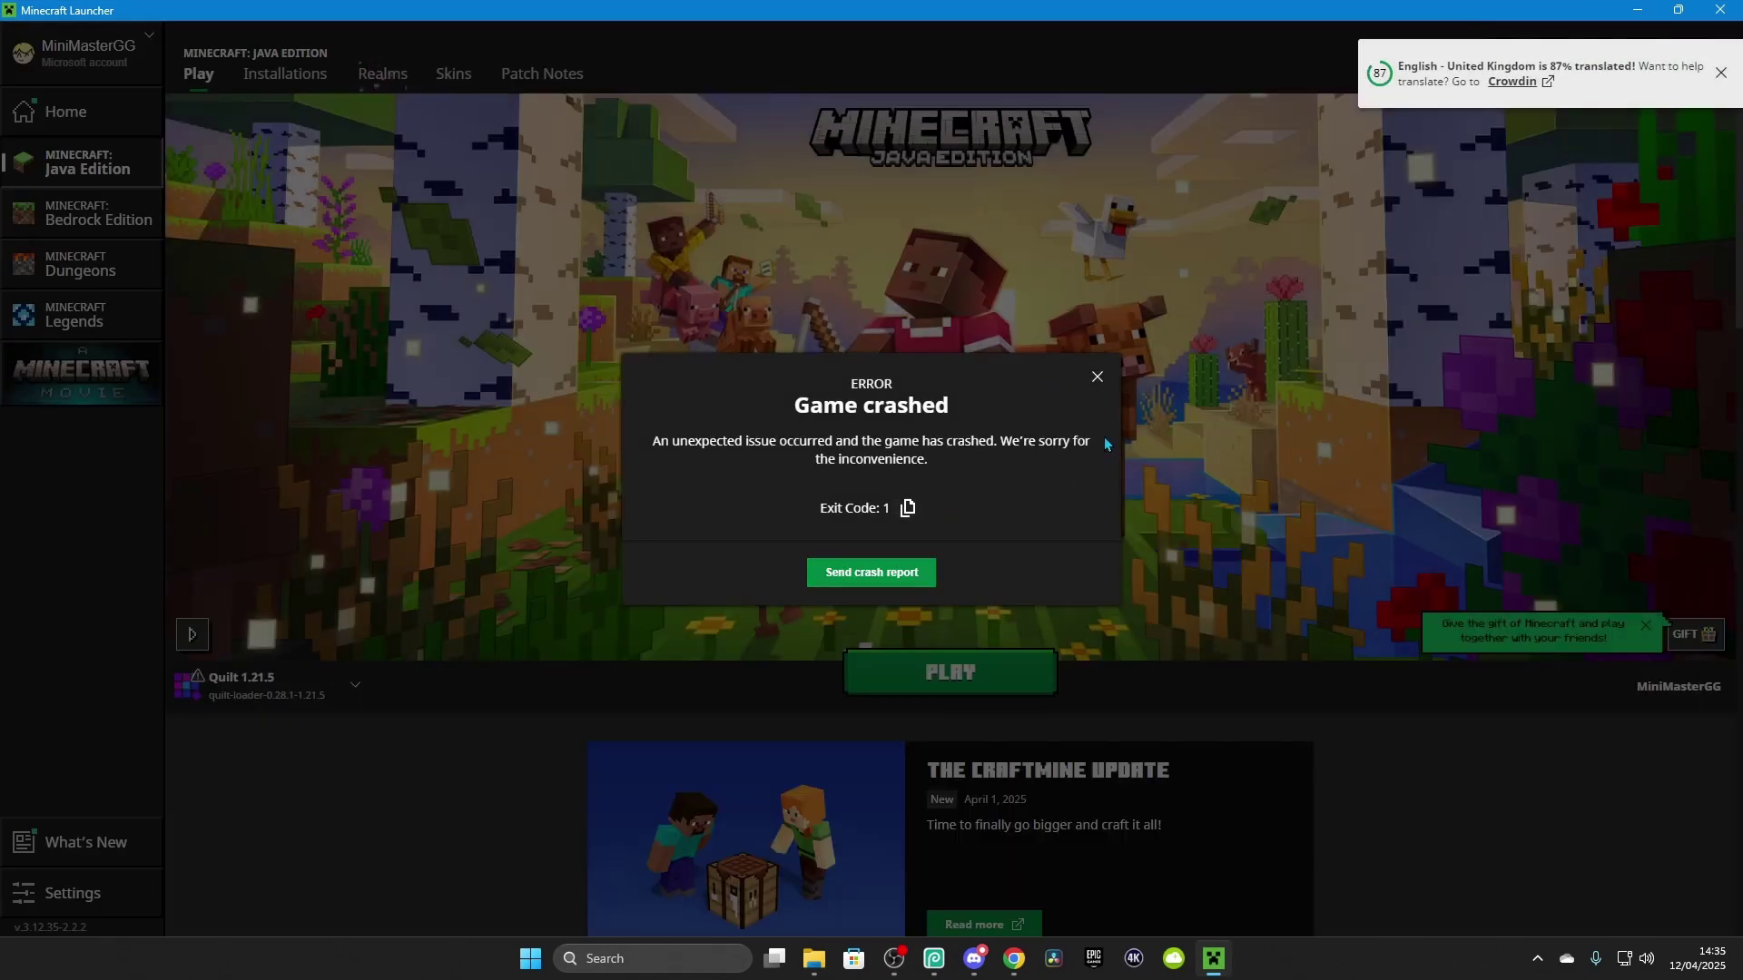
left_click(1097, 385)
left_click(950, 673)
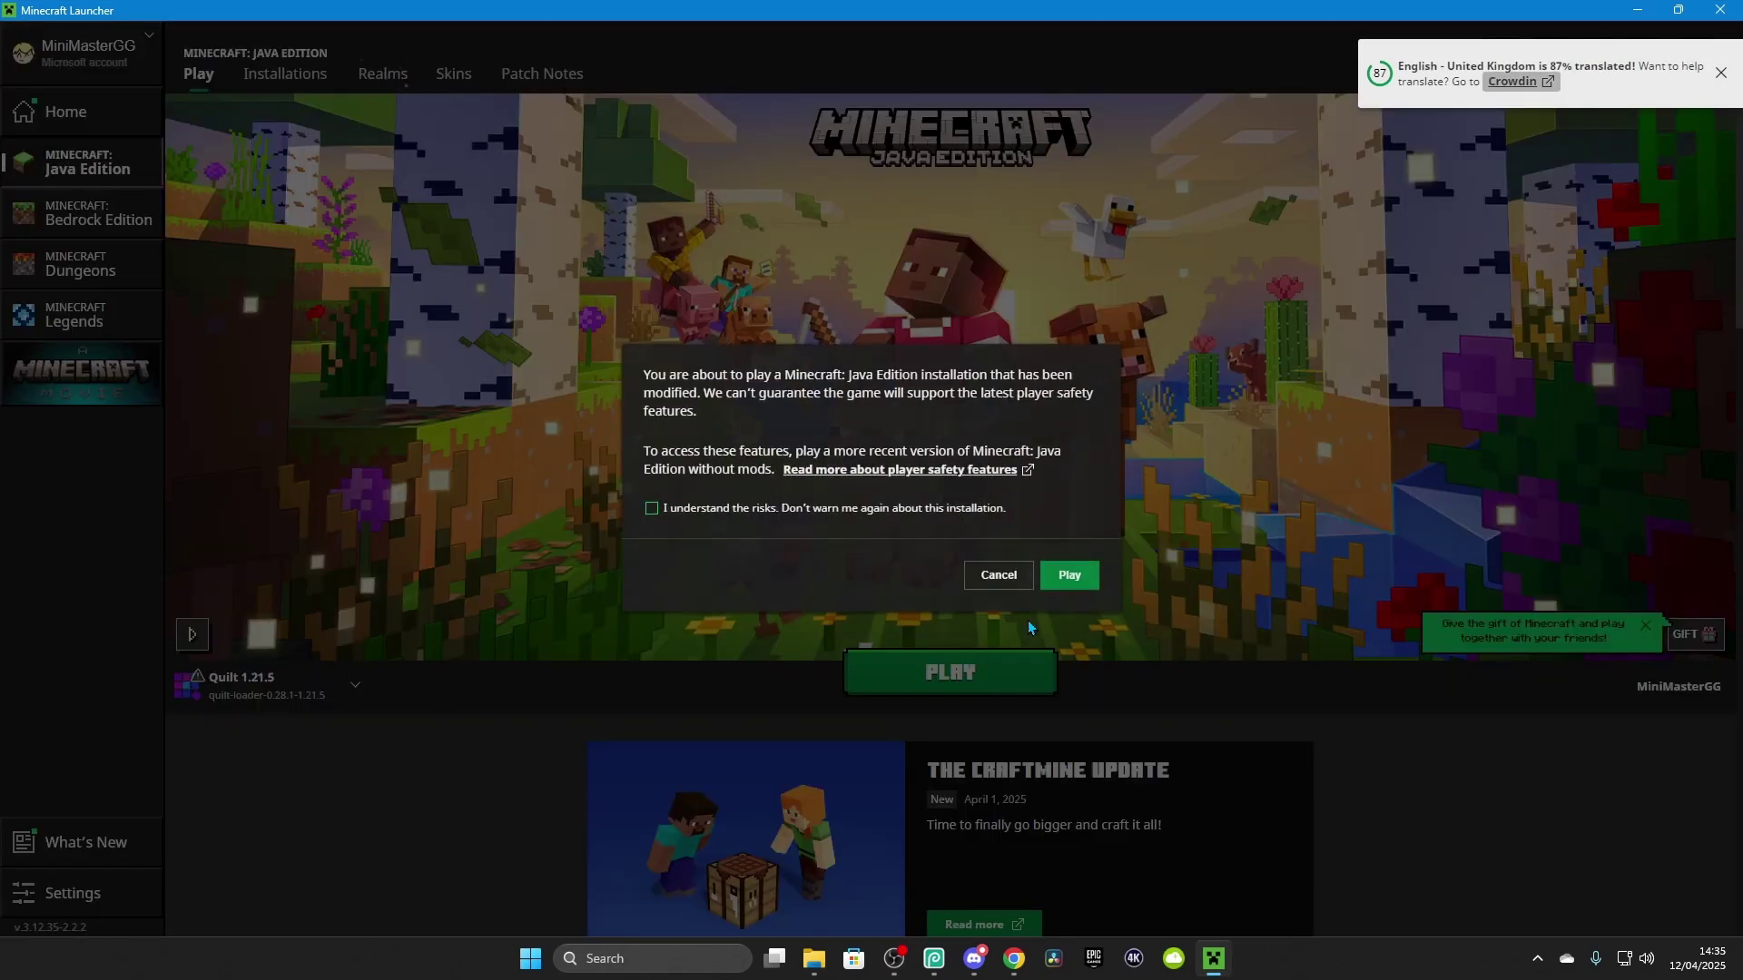
left_click(1067, 578)
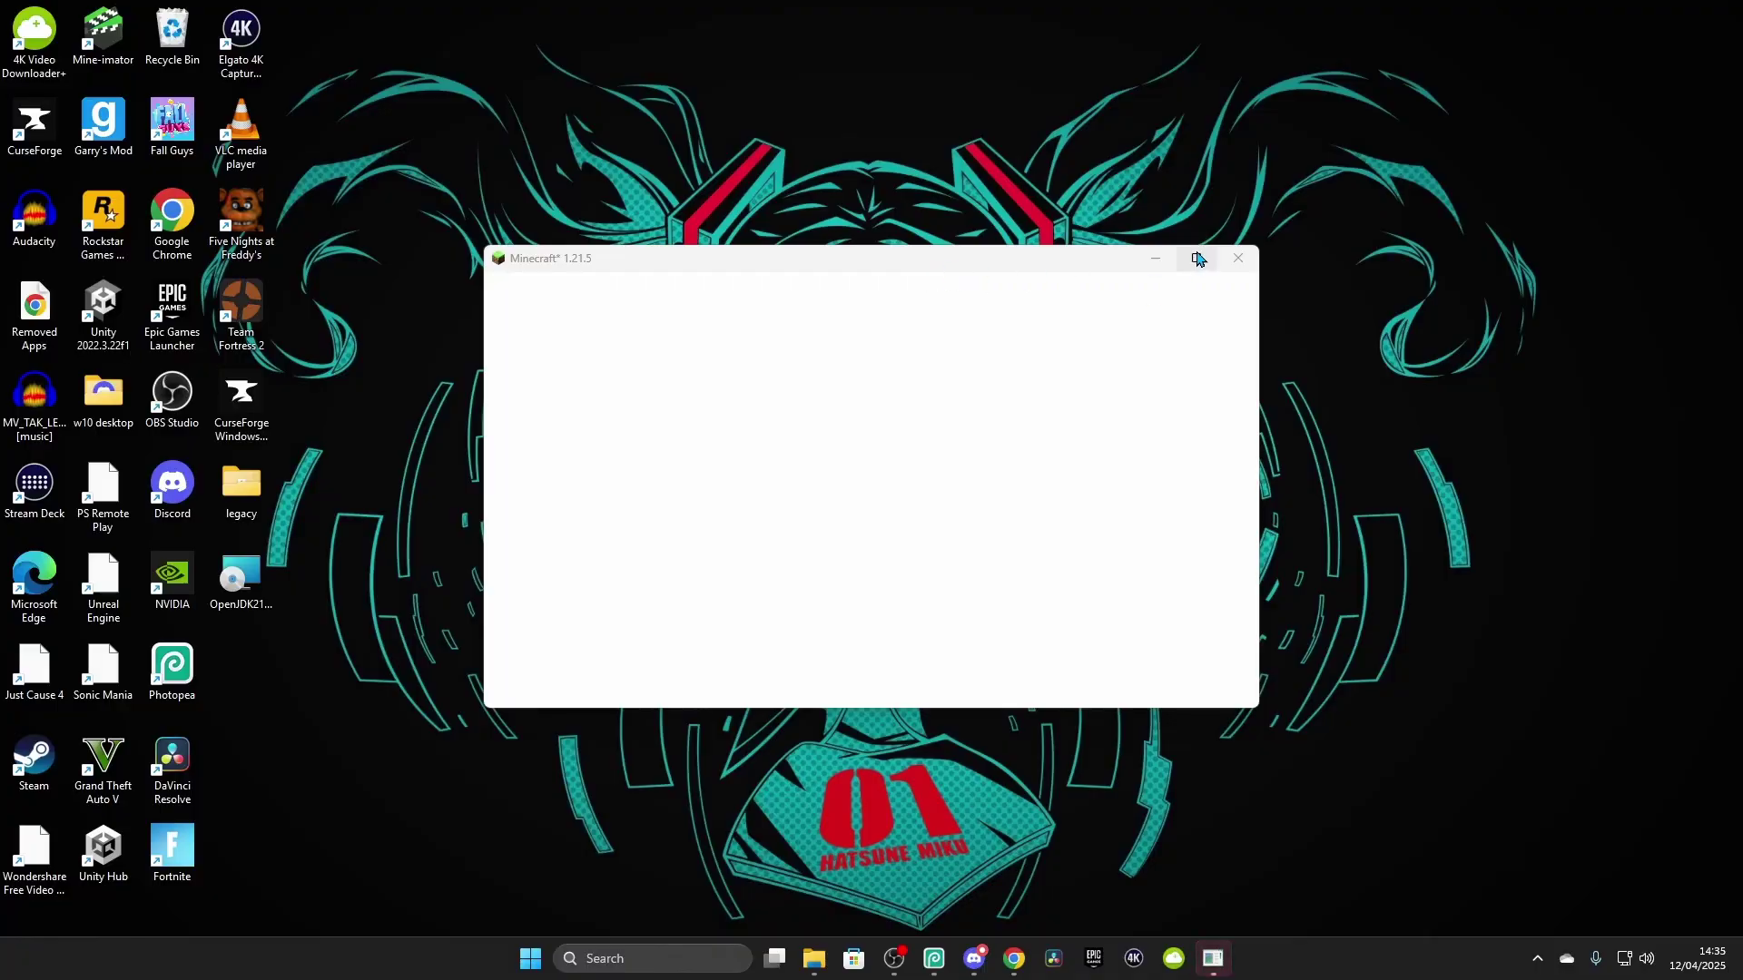
left_click(1197, 259)
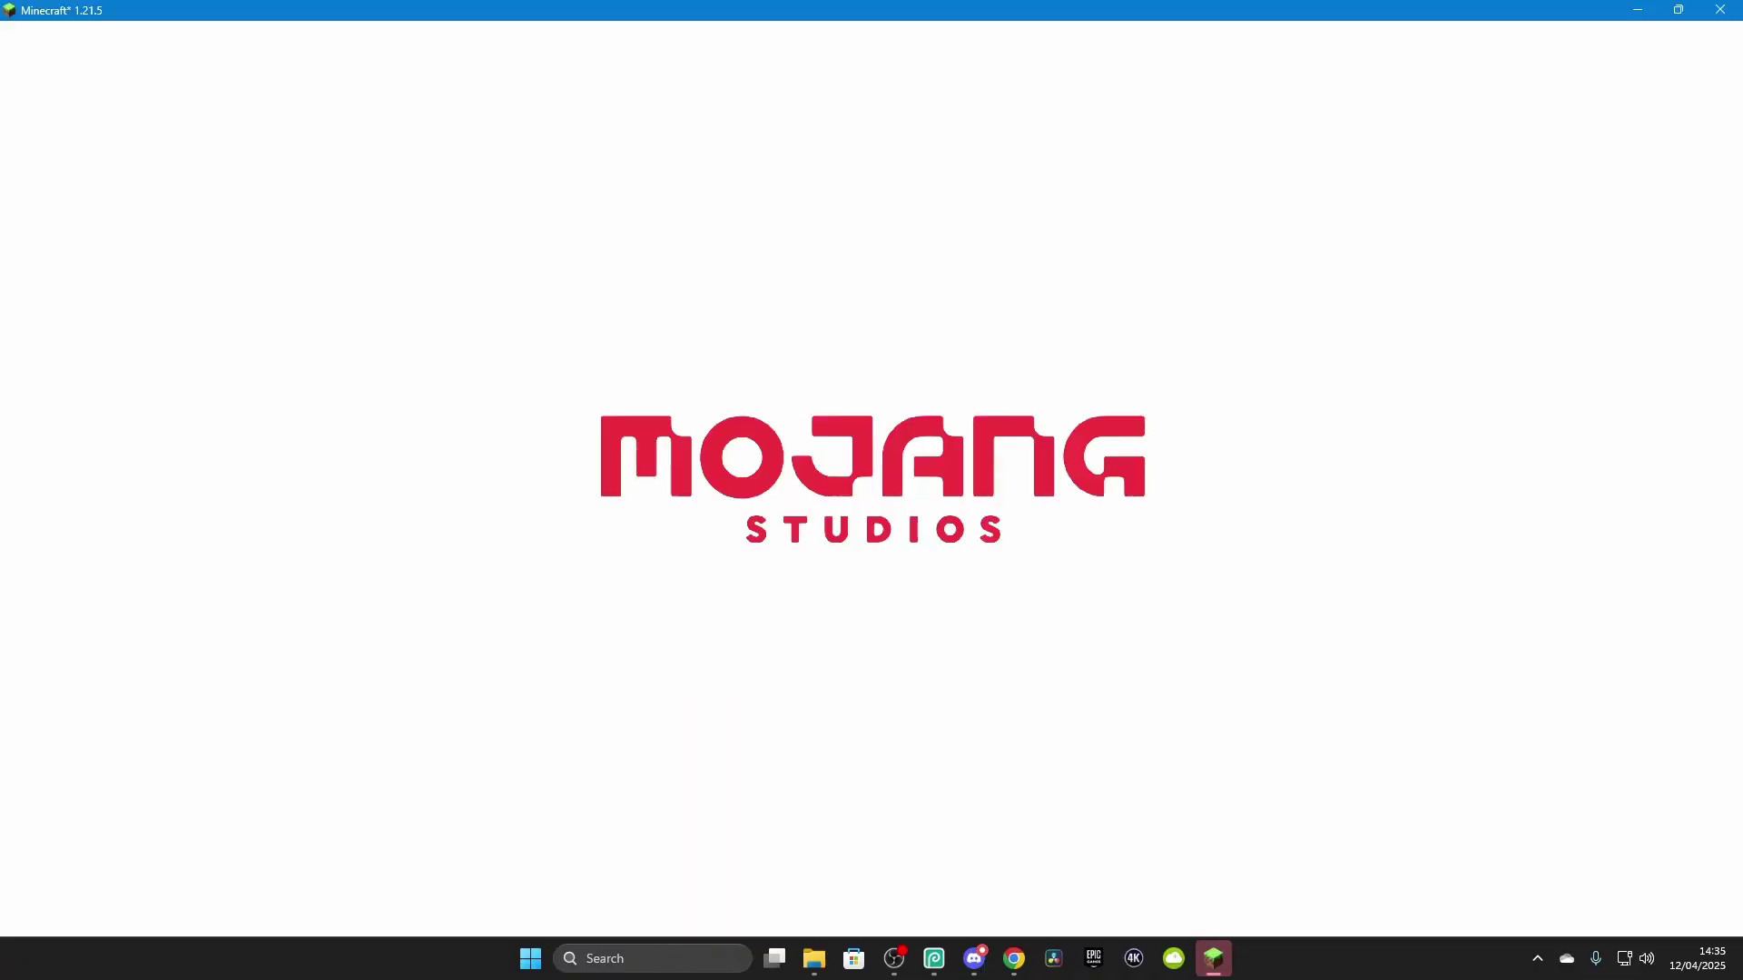